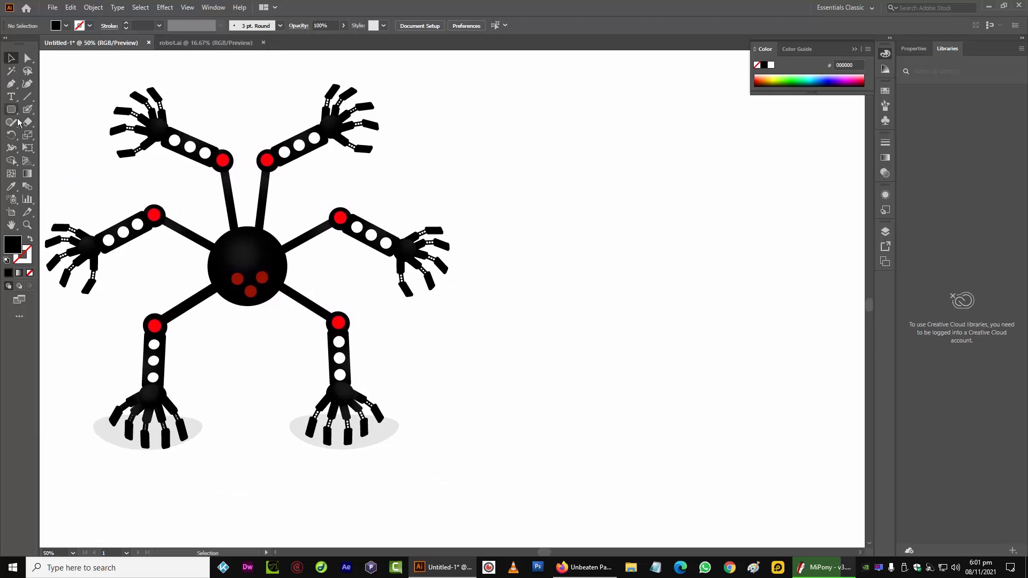
# Draw a black circle about 241 px wide to the right of the robot with the Ellipse tool
pyautogui.moveTo(10, 109); pyautogui.dragTo(53, 134)
pyautogui.moveTo(577, 212); pyautogui.dragTo(654, 295)
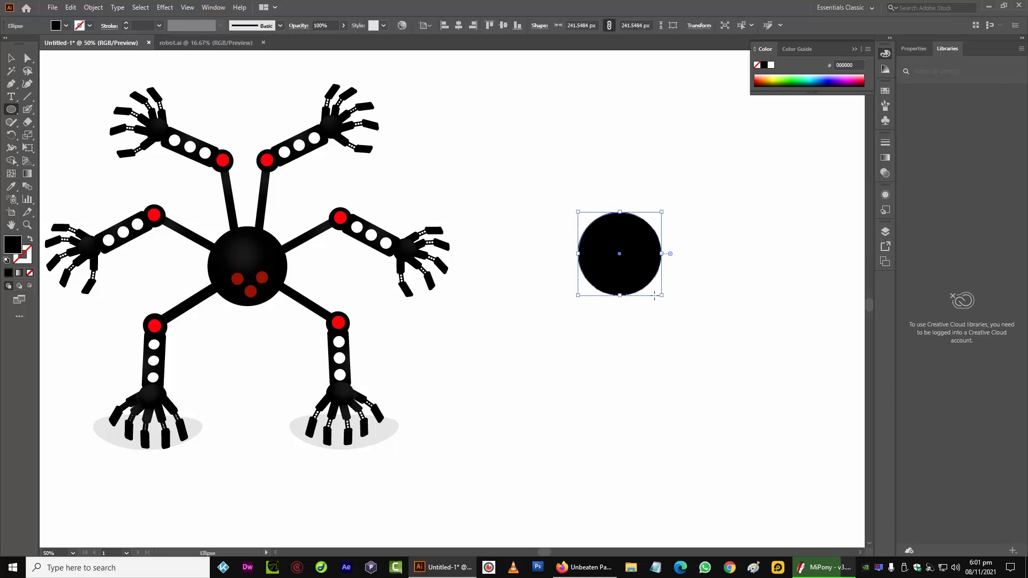
pyautogui.click(11, 58)
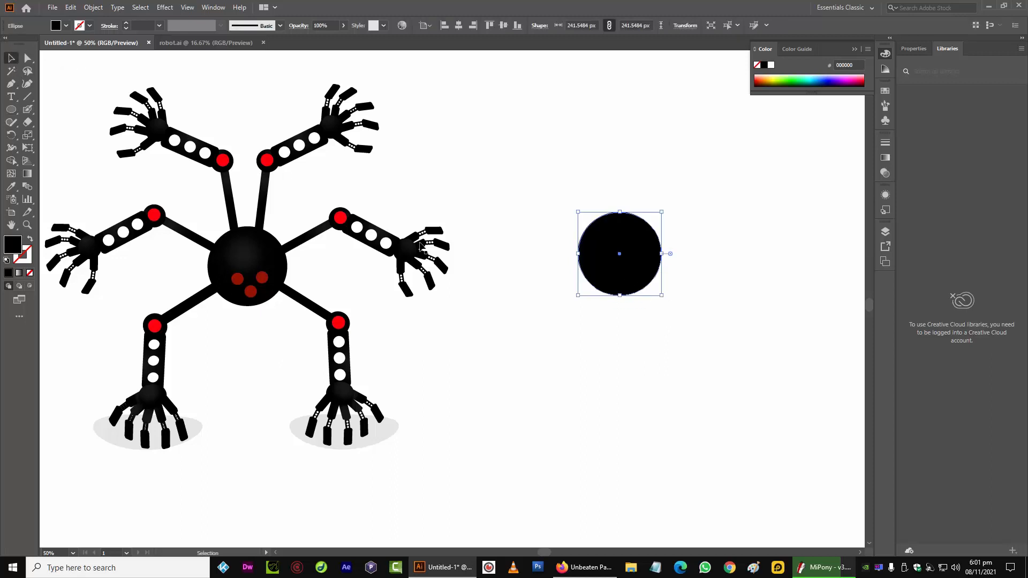
# Draw a black rectangle about 314 by 53 px below the circle
pyautogui.click(583, 373)
pyautogui.scroll(-1, 546, 351)
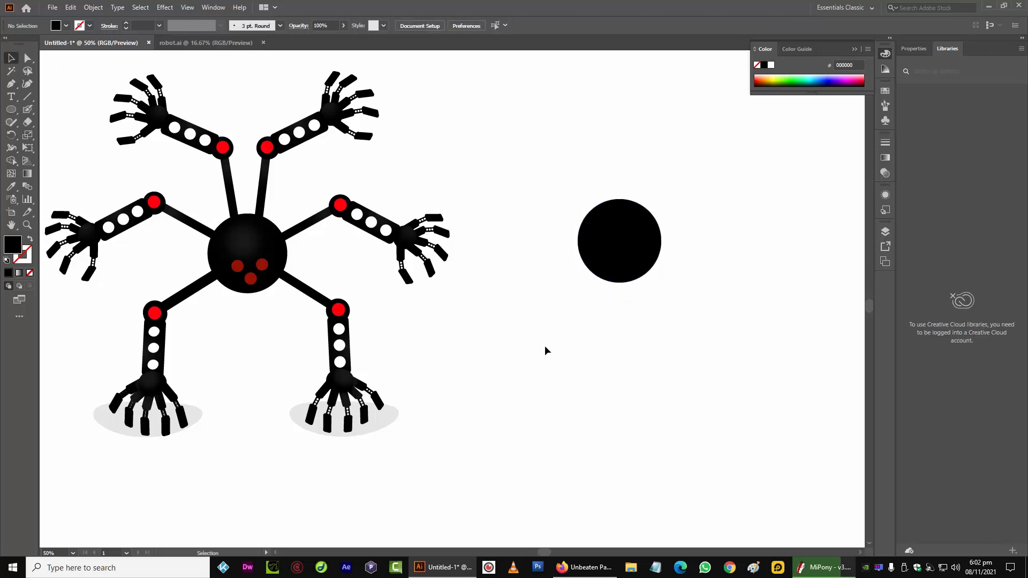
pyautogui.click(15, 111)
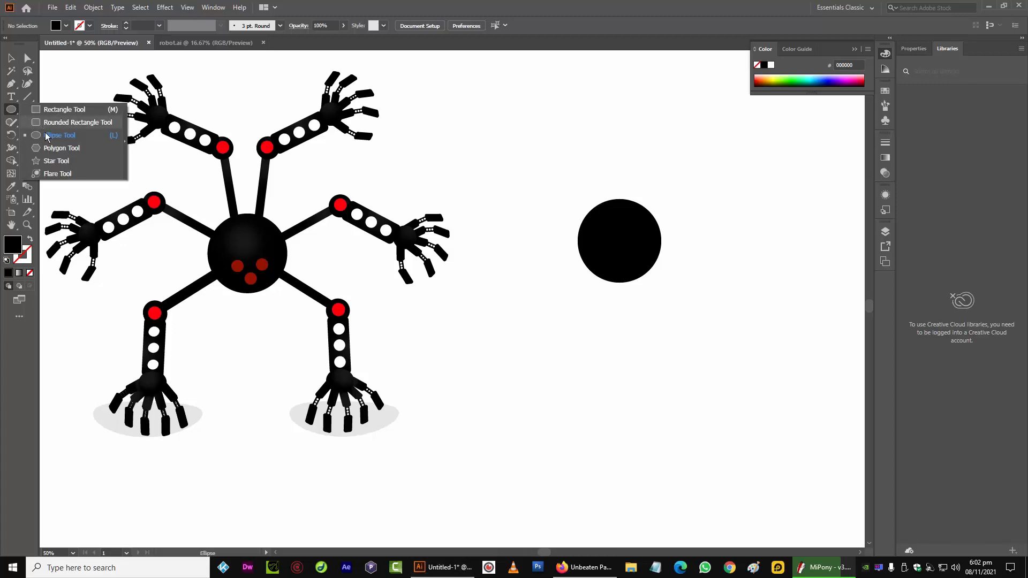
pyautogui.click(64, 109)
pyautogui.moveTo(568, 364); pyautogui.dragTo(677, 381)
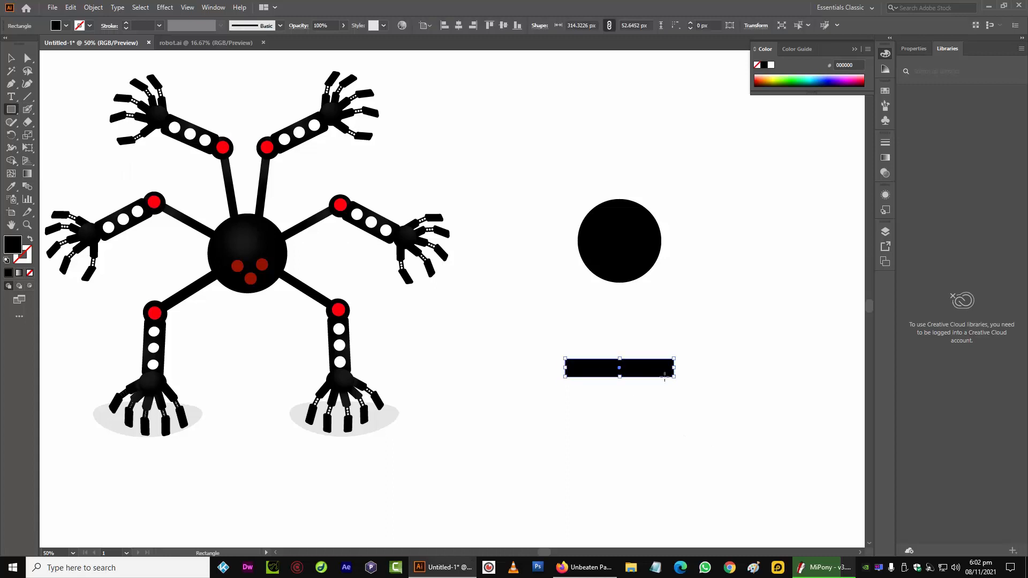
pyautogui.click(13, 59)
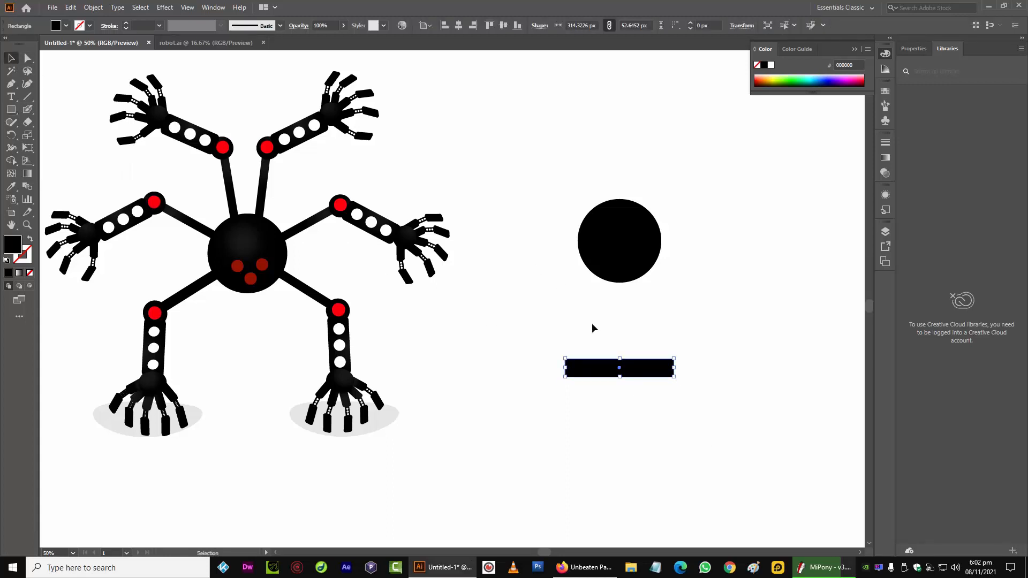
# Rotate, narrow and reposition the rectangle into a slanted stick hanging from the bottom of the circle
pyautogui.moveTo(564, 358); pyautogui.dragTo(605, 428)
pyautogui.moveTo(617, 358); pyautogui.dragTo(592, 322)
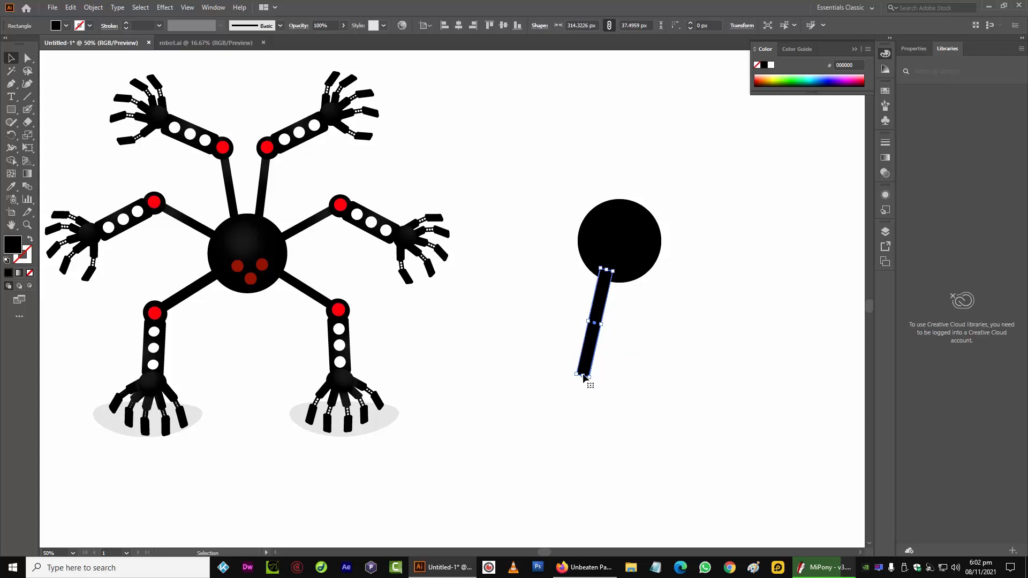
pyautogui.moveTo(587, 382); pyautogui.dragTo(590, 349)
pyautogui.click(553, 350)
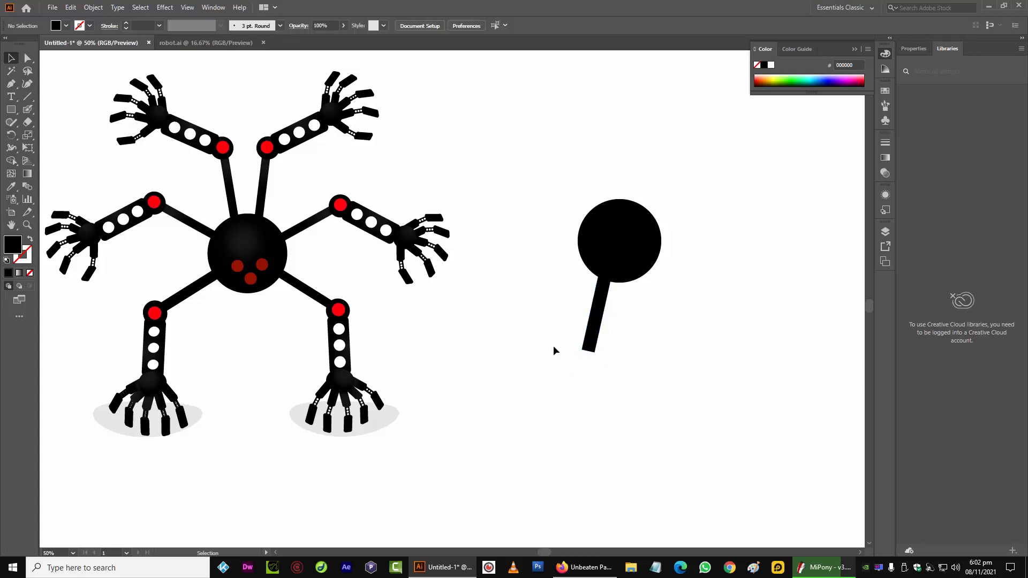
# Draw a small circle at the stick's lower end and scale it to about 102 px
pyautogui.moveTo(11, 109); pyautogui.dragTo(41, 137)
pyautogui.moveTo(568, 333); pyautogui.dragTo(609, 374)
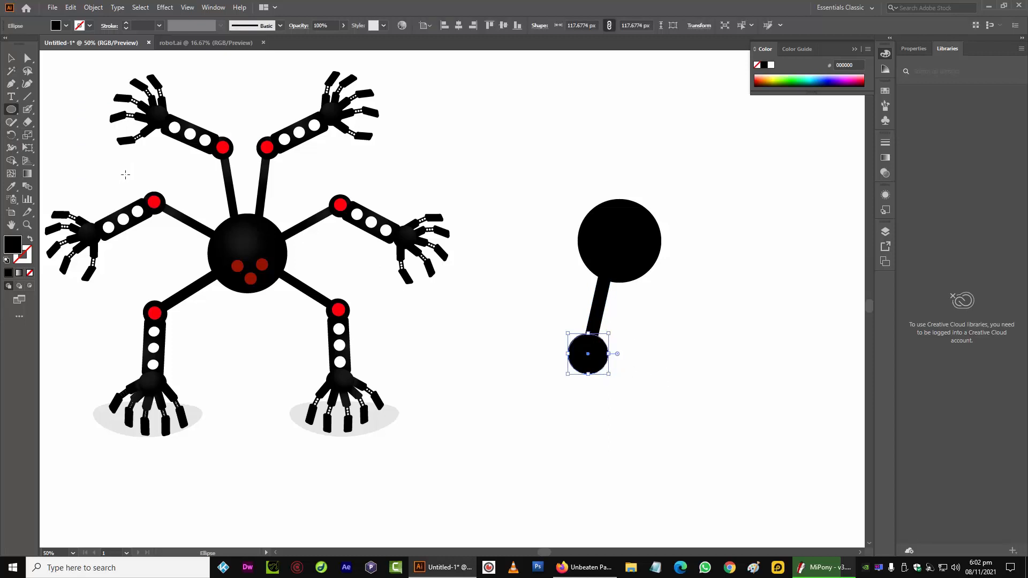
pyautogui.click(11, 57)
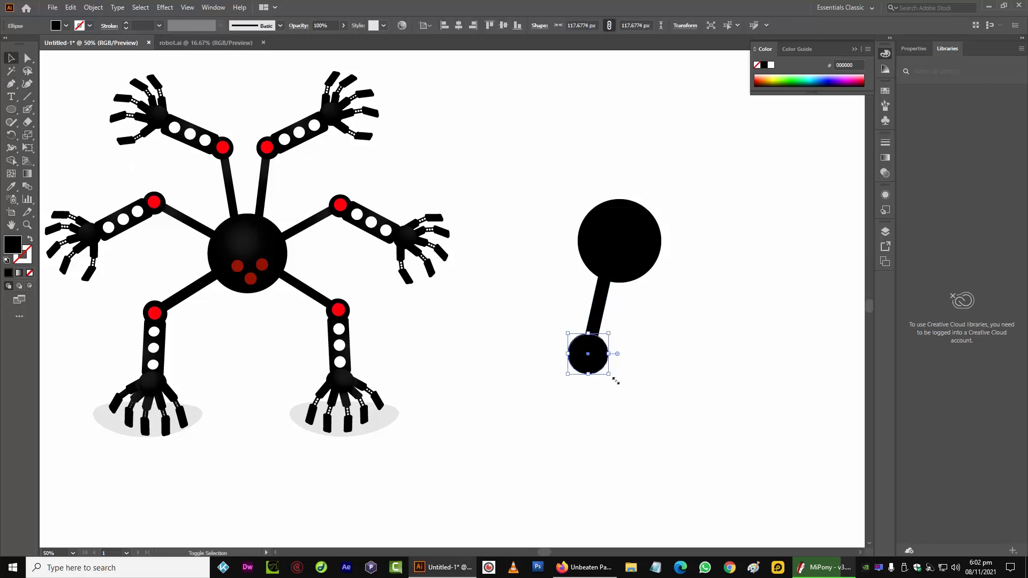
pyautogui.moveTo(616, 380); pyautogui.dragTo(608, 376)
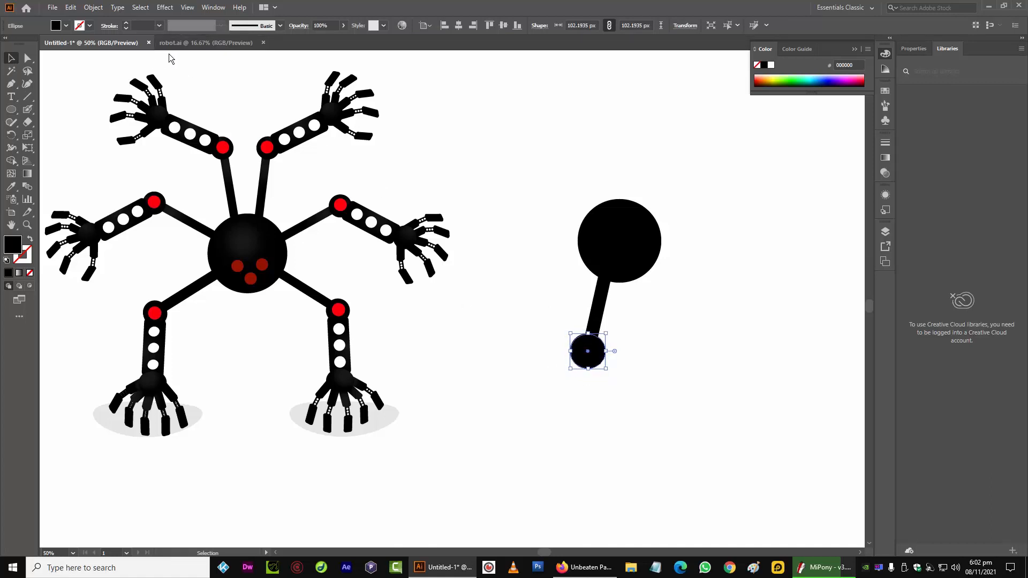
# Fill the small circle with the default gradient swatch and open the Gradient panel
pyautogui.click(66, 25)
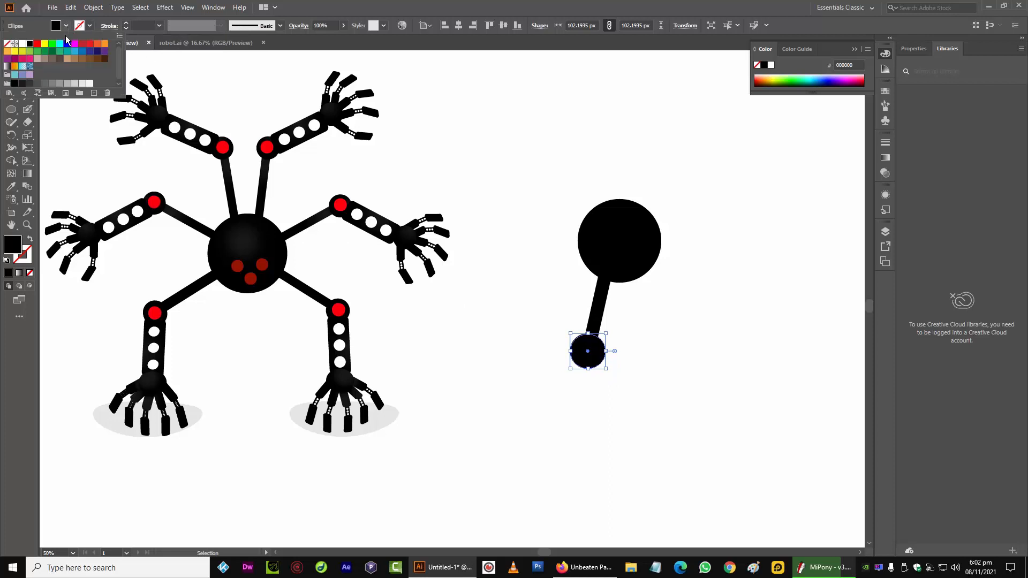
pyautogui.click(8, 67)
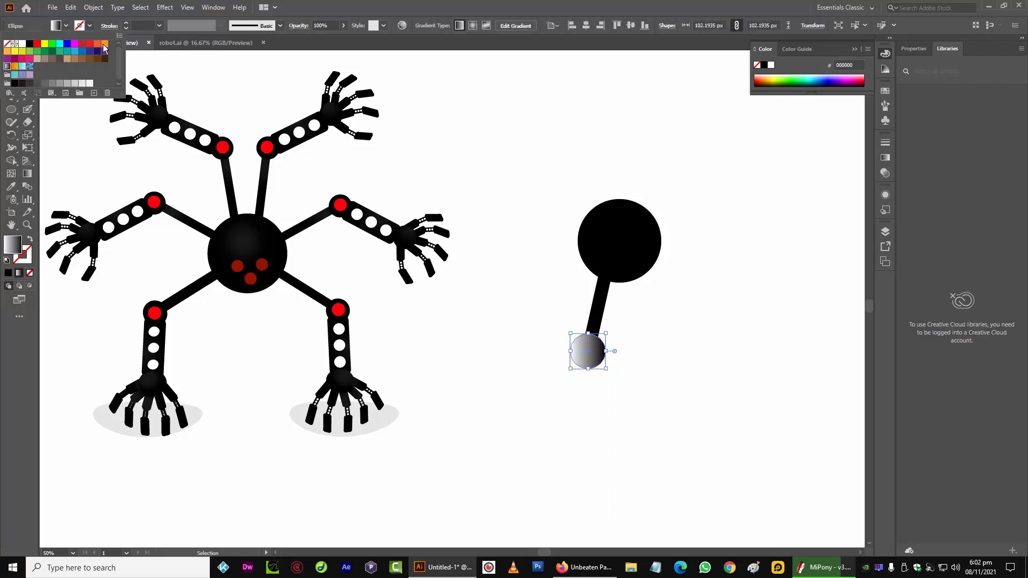
pyautogui.click(213, 7)
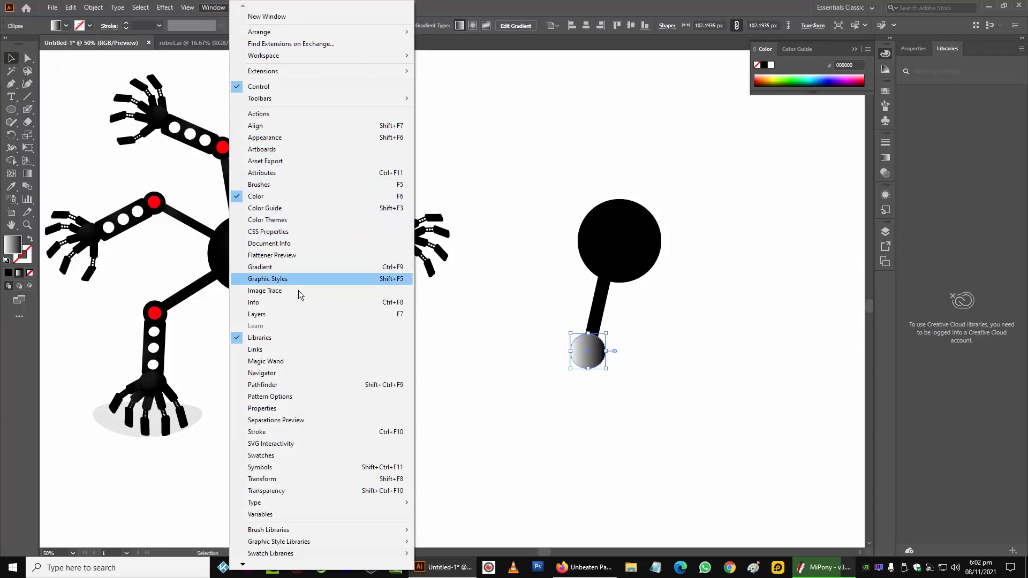
pyautogui.click(313, 267)
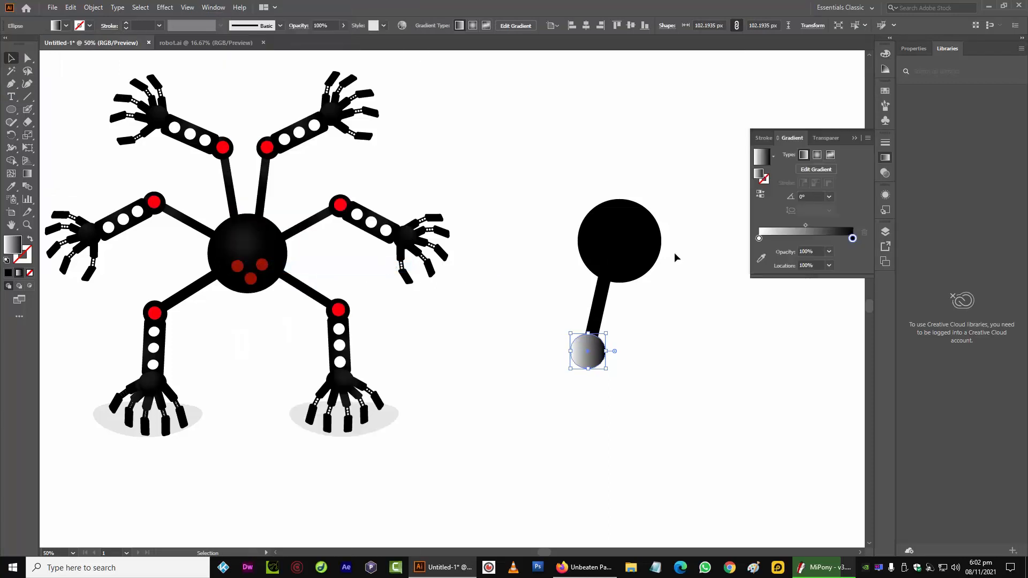
# Set the gradient's end stop to black, add a dark grey middle stop, and switch the gradient to radial
pyautogui.doubleClick(760, 240)
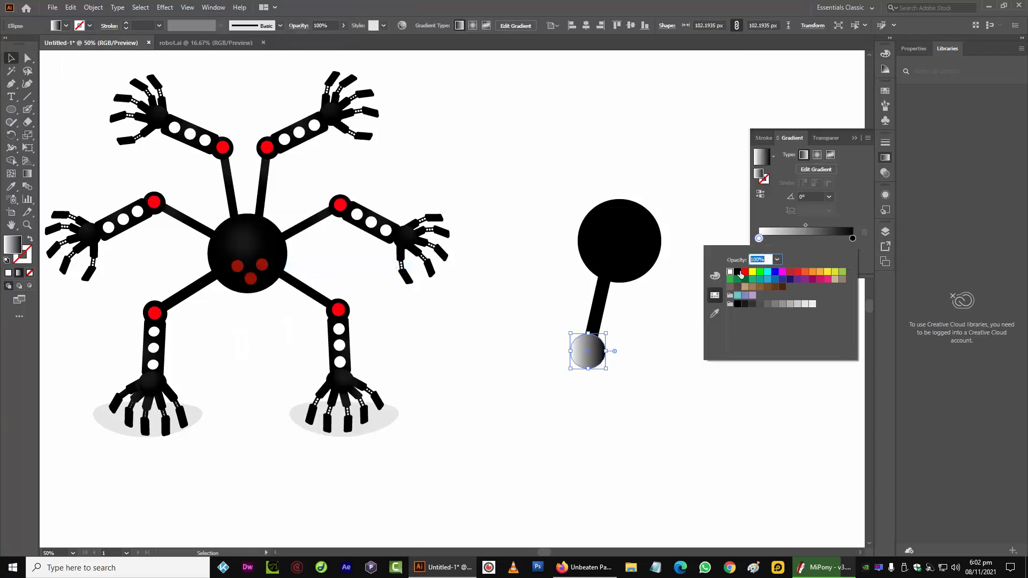
pyautogui.click(741, 273)
pyautogui.click(793, 247)
pyautogui.moveTo(793, 244); pyautogui.dragTo(815, 248)
pyautogui.doubleClick(814, 245)
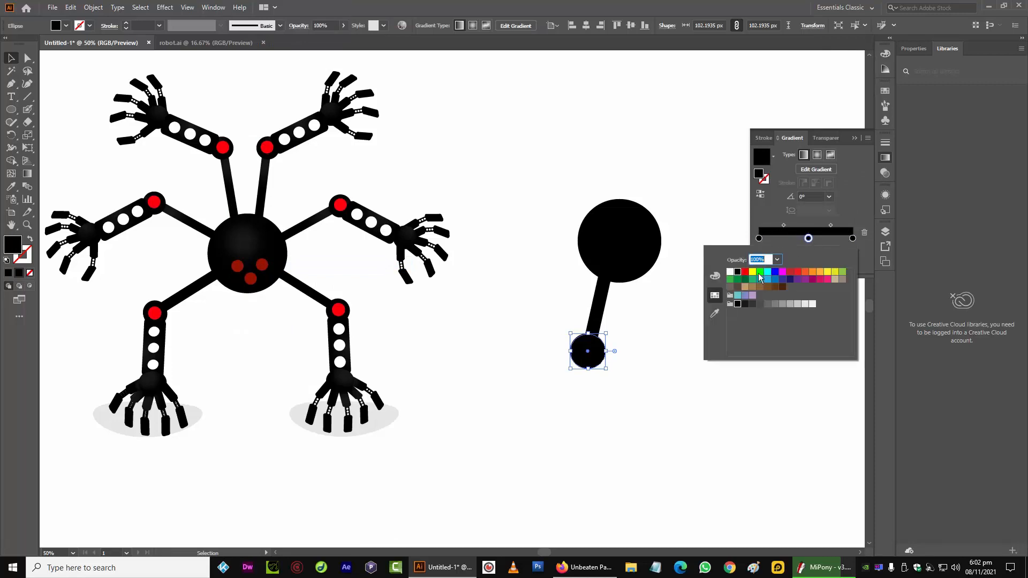
pyautogui.click(753, 303)
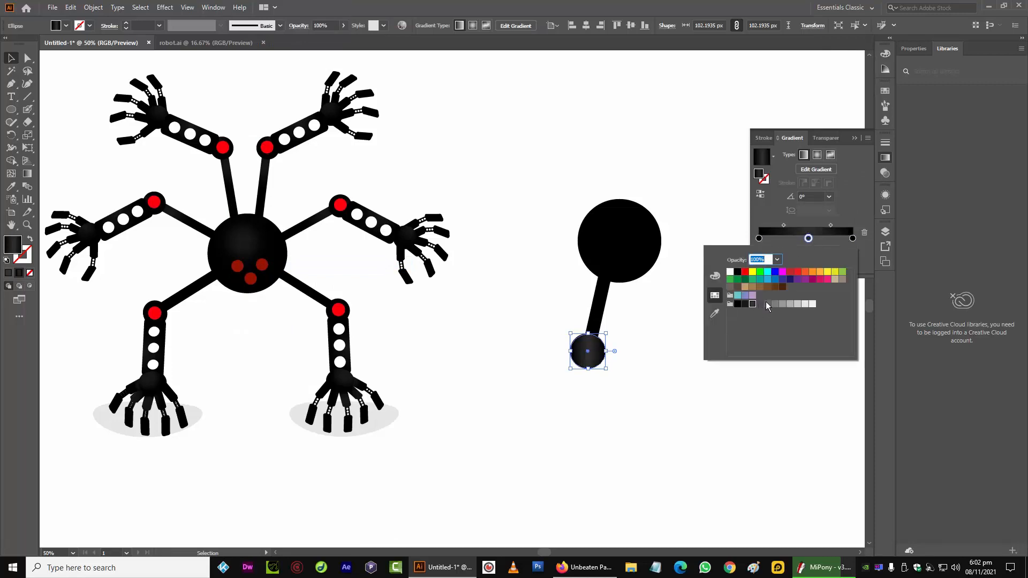
pyautogui.click(797, 240)
pyautogui.click(817, 155)
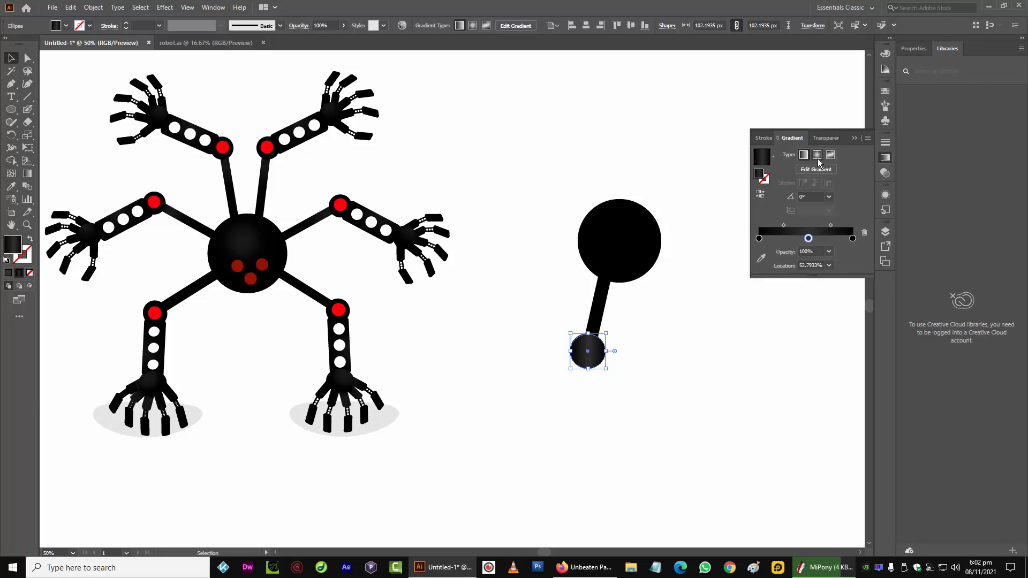
# Rearrange the gradient stops, placing the dark grey stop at about 36% location
pyautogui.moveTo(759, 240)
pyautogui.mouseDown()
pyautogui.moveTo(817, 242)
pyautogui.moveTo(755, 247)
pyautogui.mouseUp()
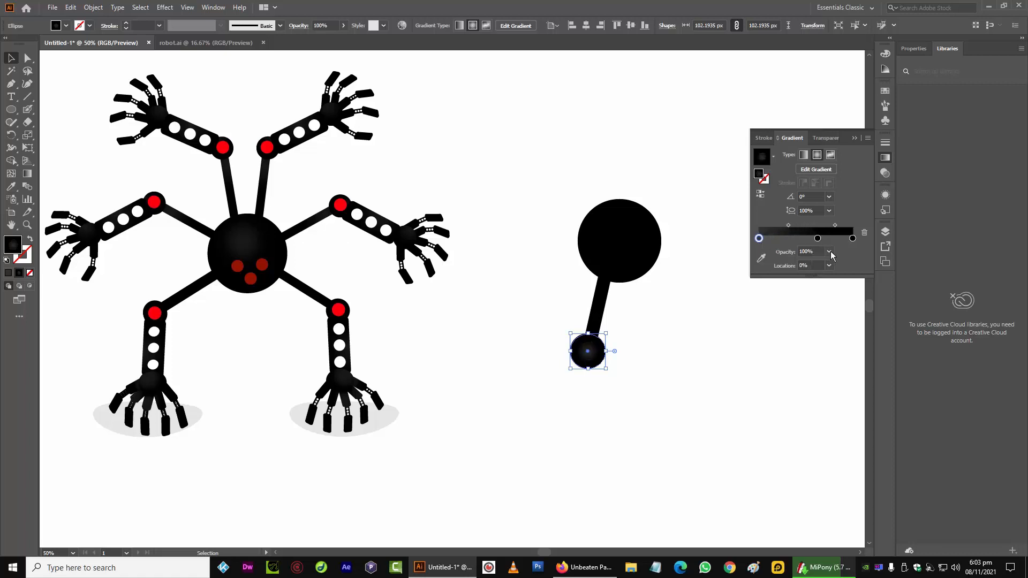
pyautogui.moveTo(818, 239); pyautogui.dragTo(758, 245)
pyautogui.moveTo(824, 246); pyautogui.dragTo(799, 249)
pyautogui.click(547, 269)
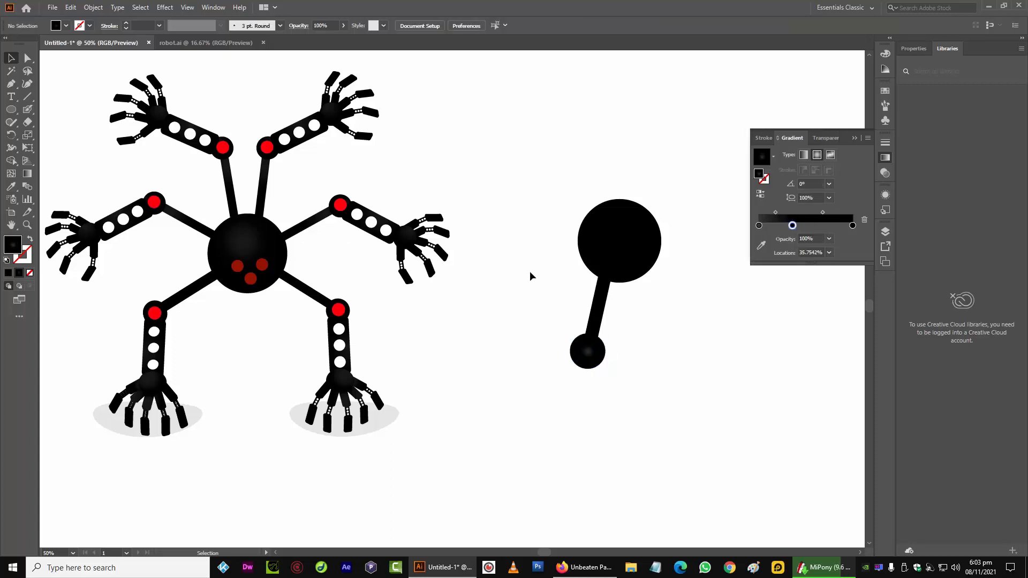
# Apply the small circle's radial gradient to the large circle using the Eyedropper
pyautogui.click(619, 269)
pyautogui.hotkey('ctrl', '=')
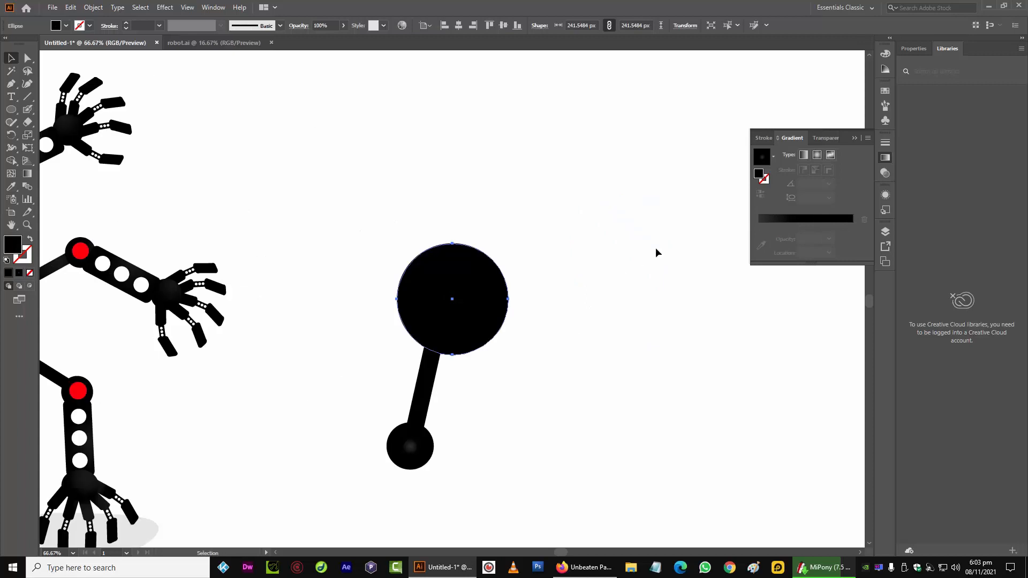
pyautogui.click(10, 187)
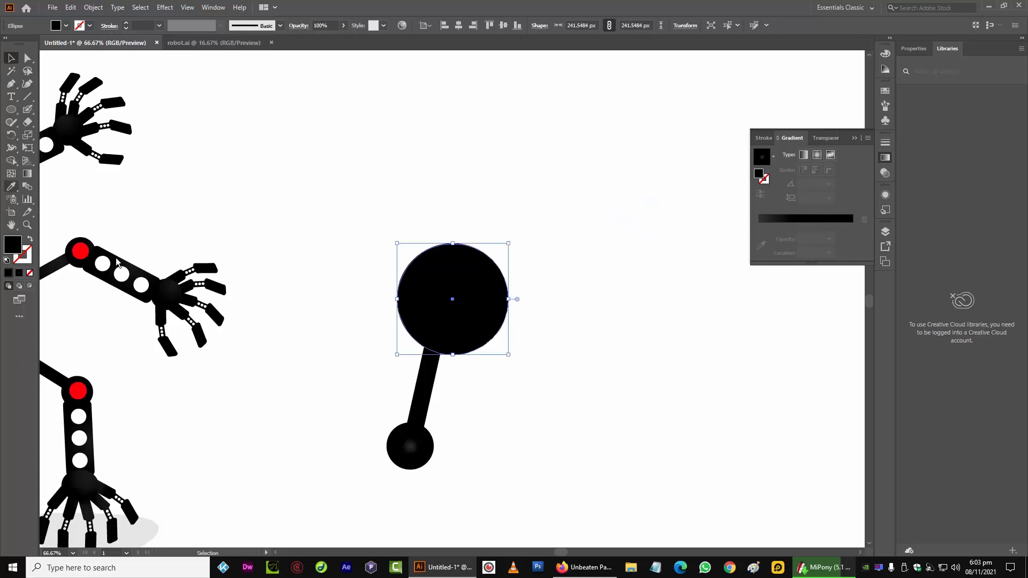
pyautogui.click(415, 447)
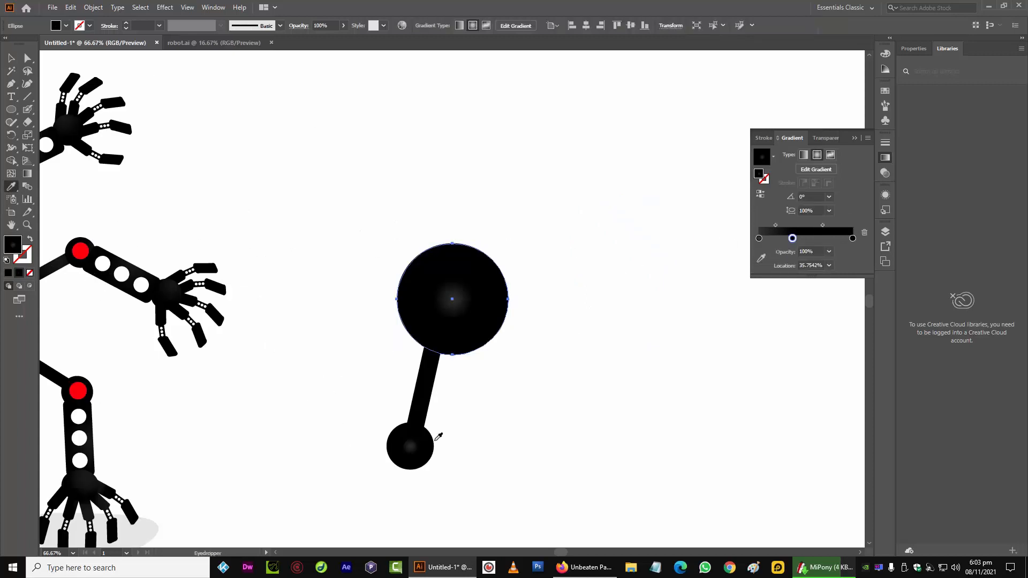
# Move the large circle's grey gradient stop to about 85% and copy that gradient onto the small circle with the Eyedropper
pyautogui.click(10, 58)
pyautogui.moveTo(793, 238); pyautogui.dragTo(839, 239)
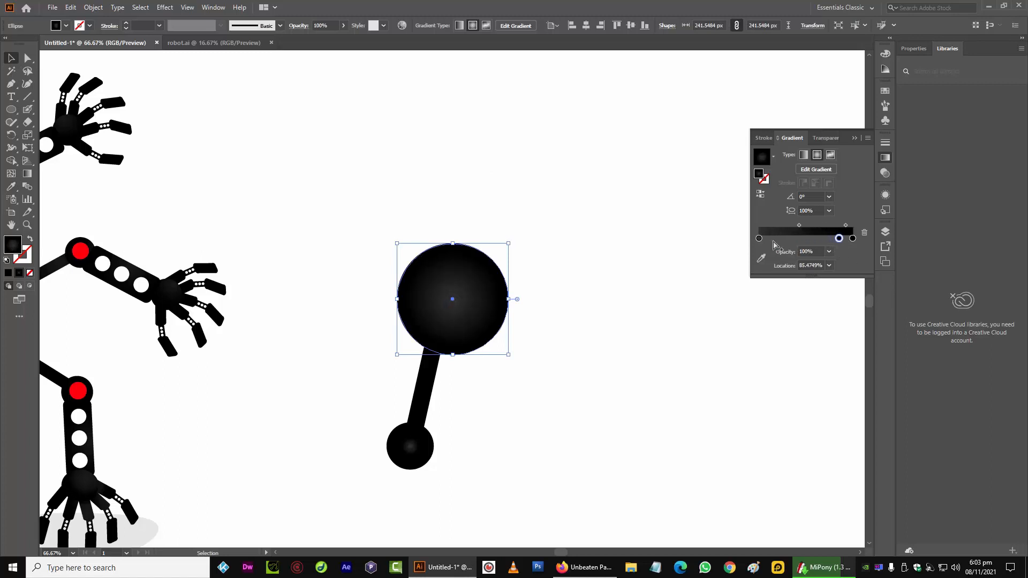
pyautogui.click(410, 450)
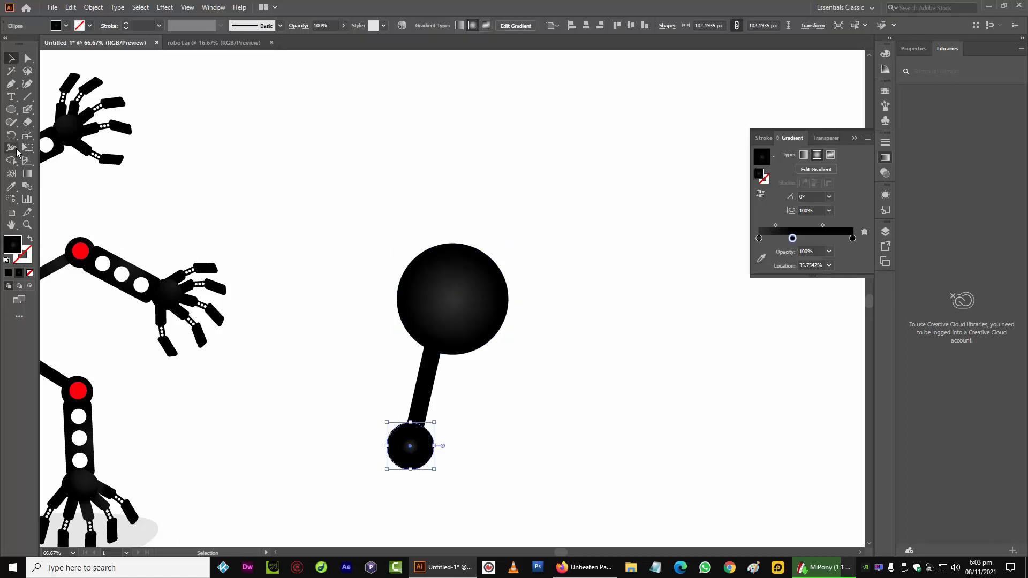
pyautogui.click(11, 186)
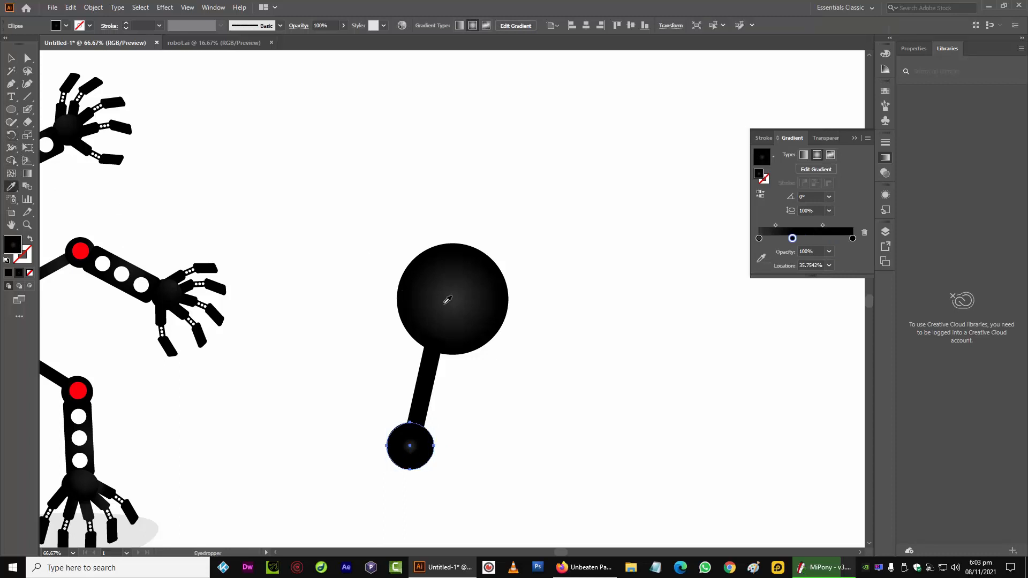
pyautogui.click(447, 299)
# Draw a small circle about 49 px wide above the figure and fill it red
pyautogui.click(28, 72)
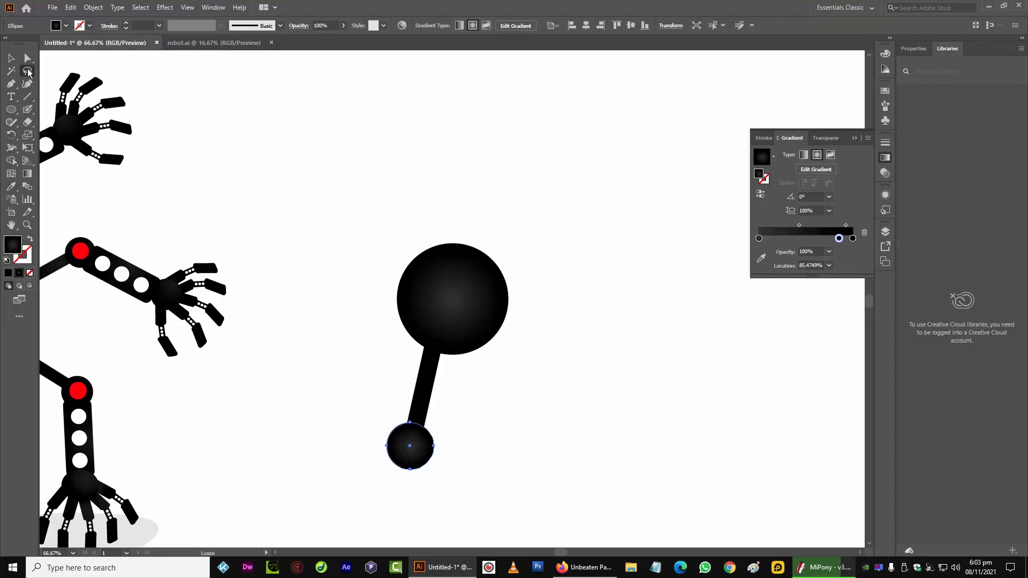
pyautogui.click(10, 109)
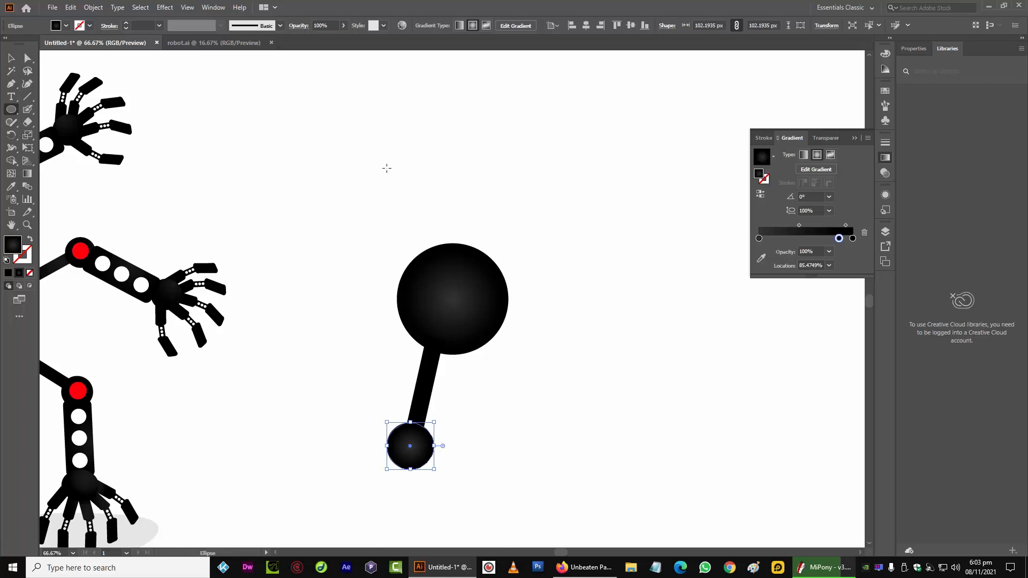
pyautogui.moveTo(380, 162)
pyautogui.mouseDown()
pyautogui.moveTo(423, 207)
pyautogui.moveTo(397, 178)
pyautogui.moveTo(405, 186)
pyautogui.mouseUp()
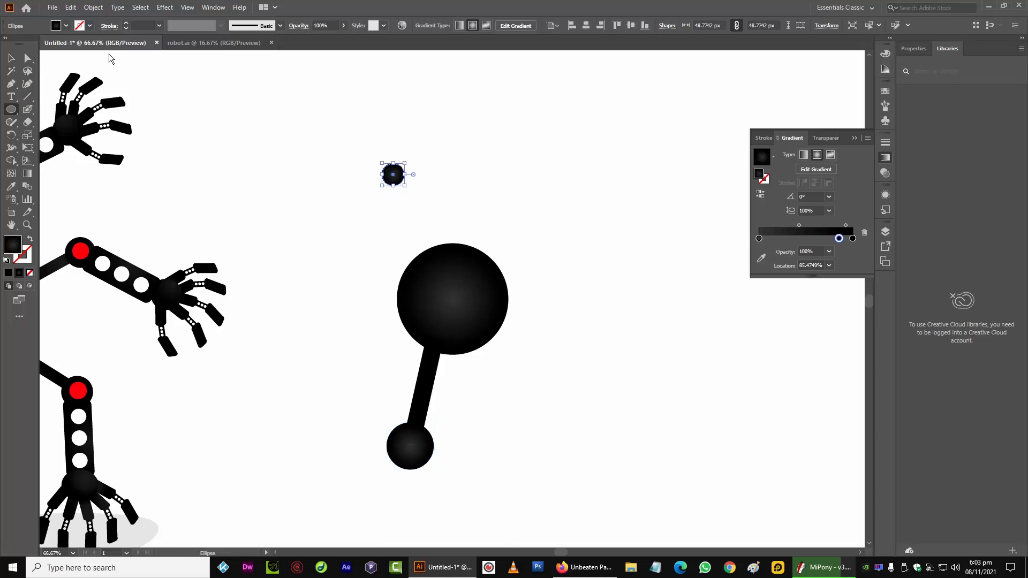
pyautogui.click(66, 26)
pyautogui.click(37, 43)
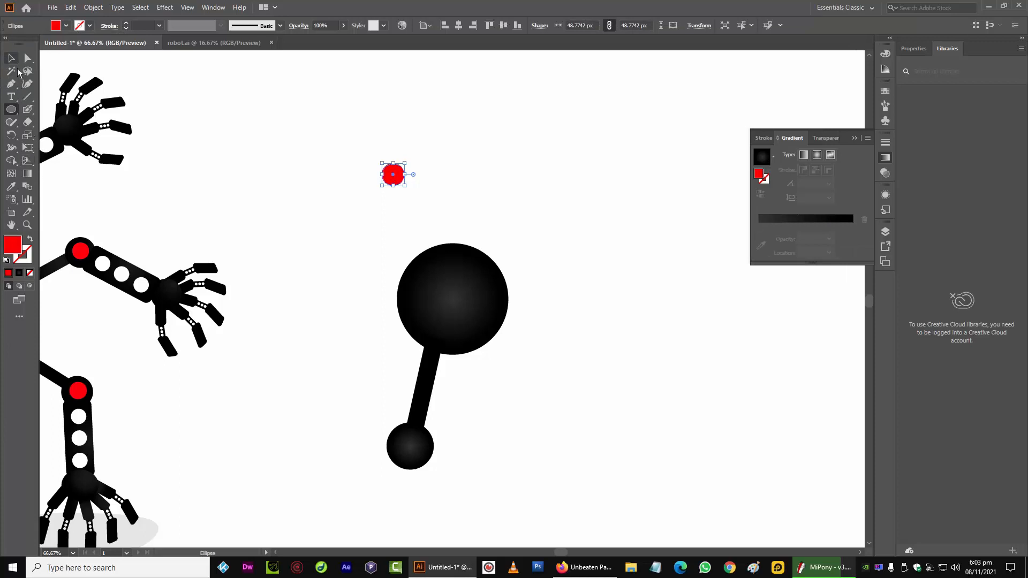
# Move the red circle onto the center of the small black circle at the stick's end
pyautogui.press('v')
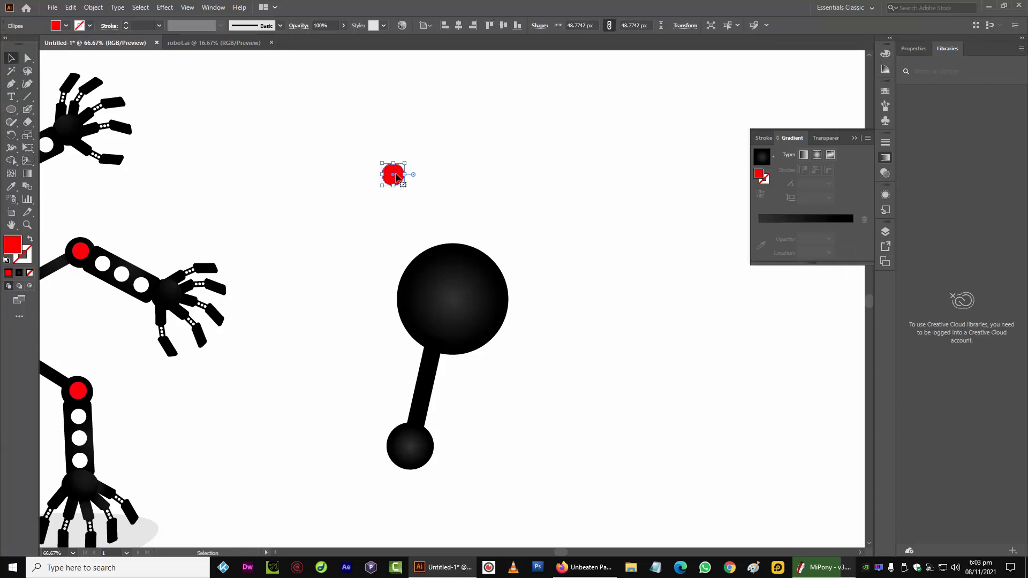
pyautogui.moveTo(397, 173); pyautogui.dragTo(415, 446)
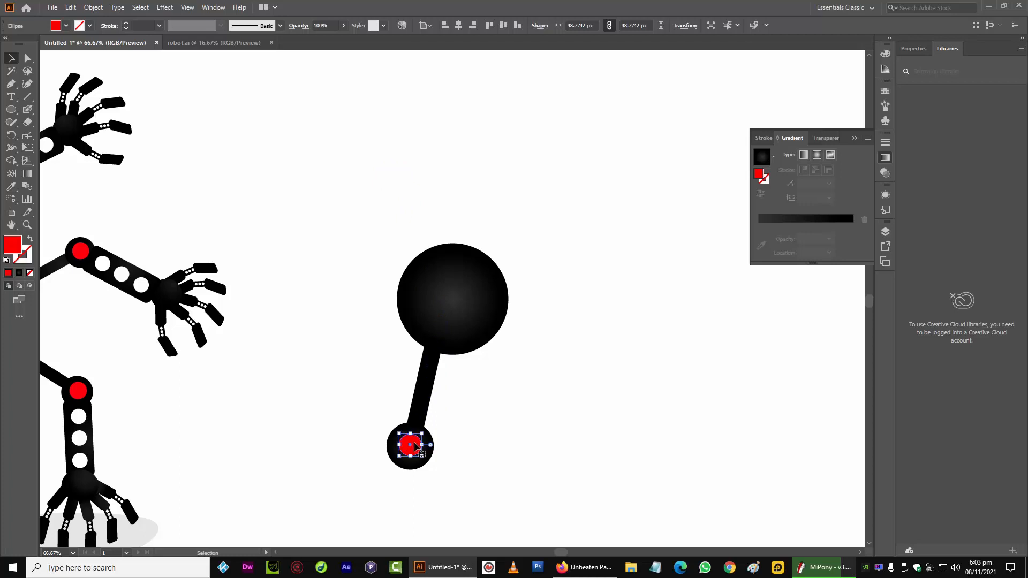
pyautogui.click(478, 391)
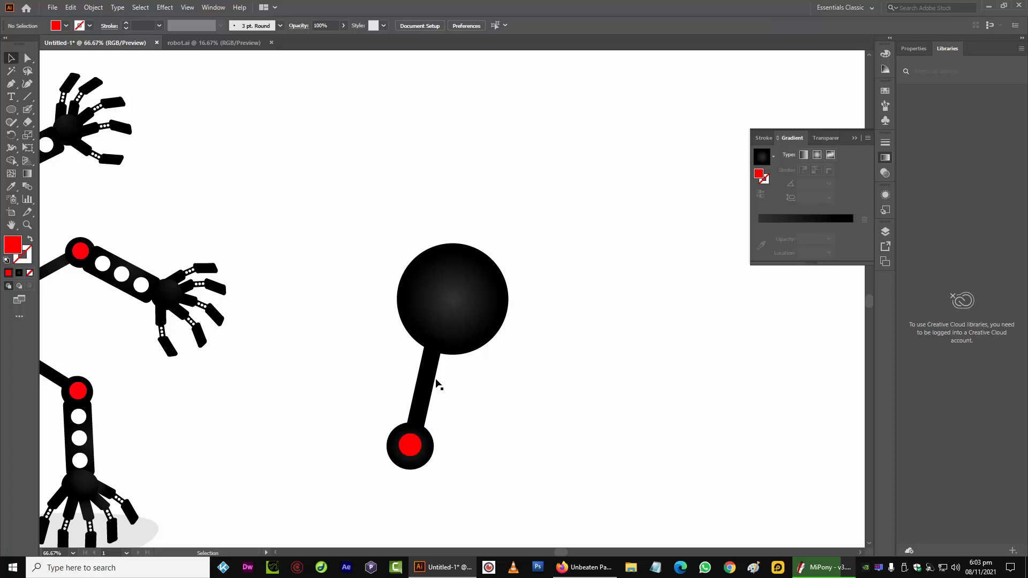
# Shrink the small black circle at the stick's end to about 95 px wide
pyautogui.press('a')
pyautogui.hotkey('ctrl', '-')
pyautogui.click(425, 428)
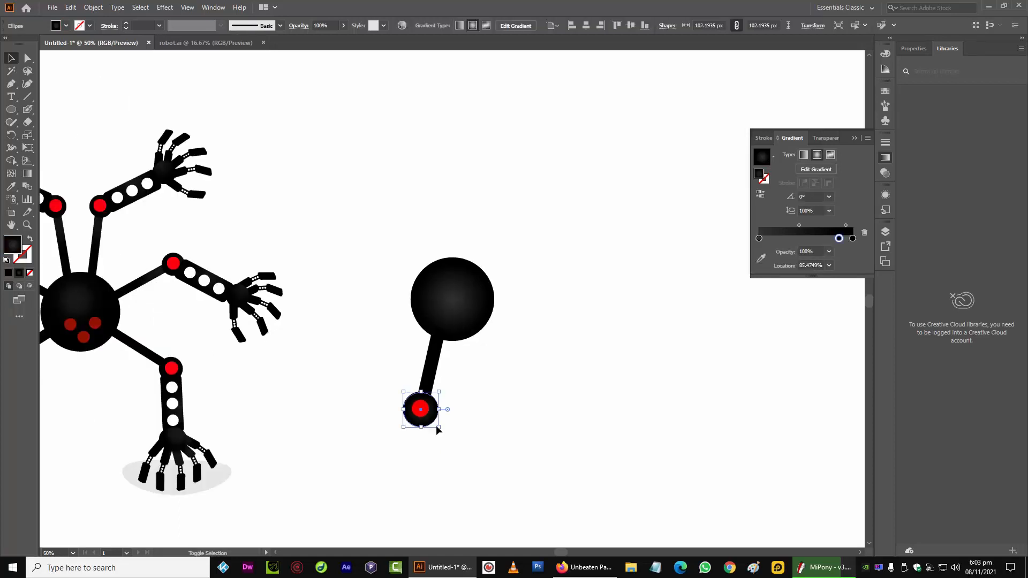
pyautogui.moveTo(445, 433); pyautogui.dragTo(442, 430)
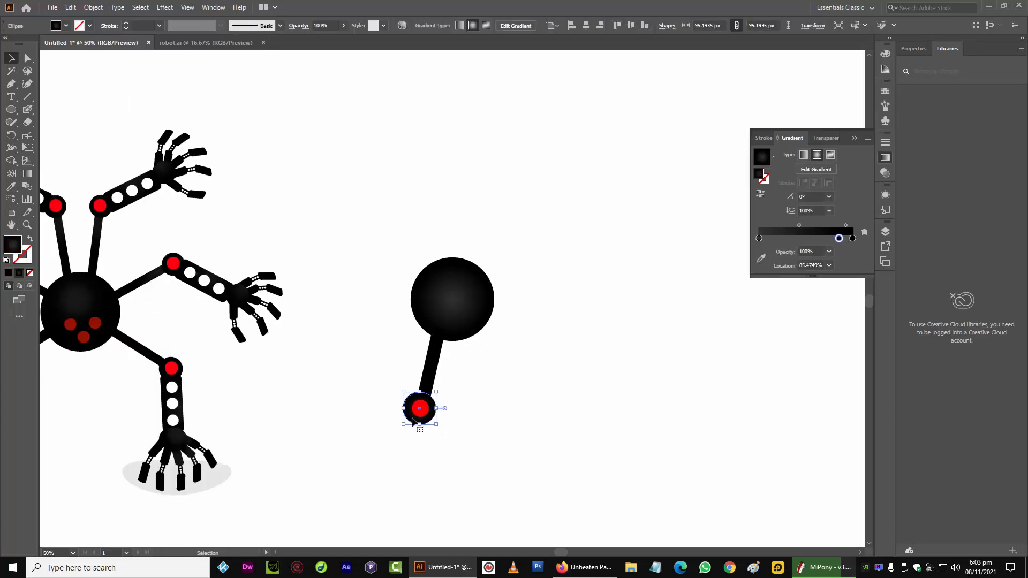
pyautogui.click(379, 421)
pyautogui.moveTo(354, 450); pyautogui.dragTo(466, 410)
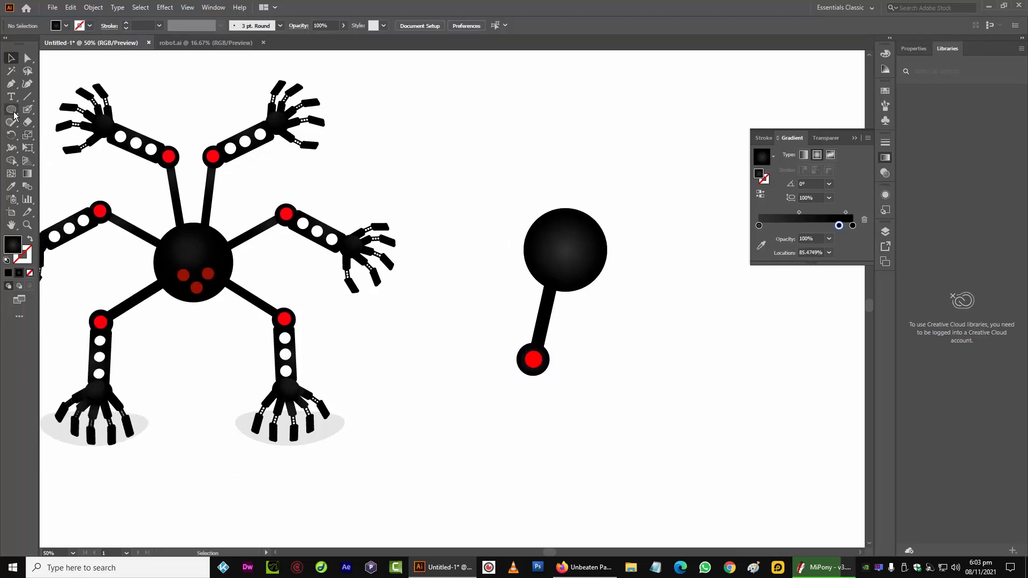
# Draw a black rounded rectangle about 84 by 273 px below the stick with a 12 px corner radius
pyautogui.moveTo(11, 110); pyautogui.dragTo(42, 124)
pyautogui.moveTo(515, 409)
pyautogui.mouseDown()
pyautogui.moveTo(551, 475)
pyautogui.moveTo(557, 505)
pyautogui.moveTo(544, 503)
pyautogui.mouseUp()
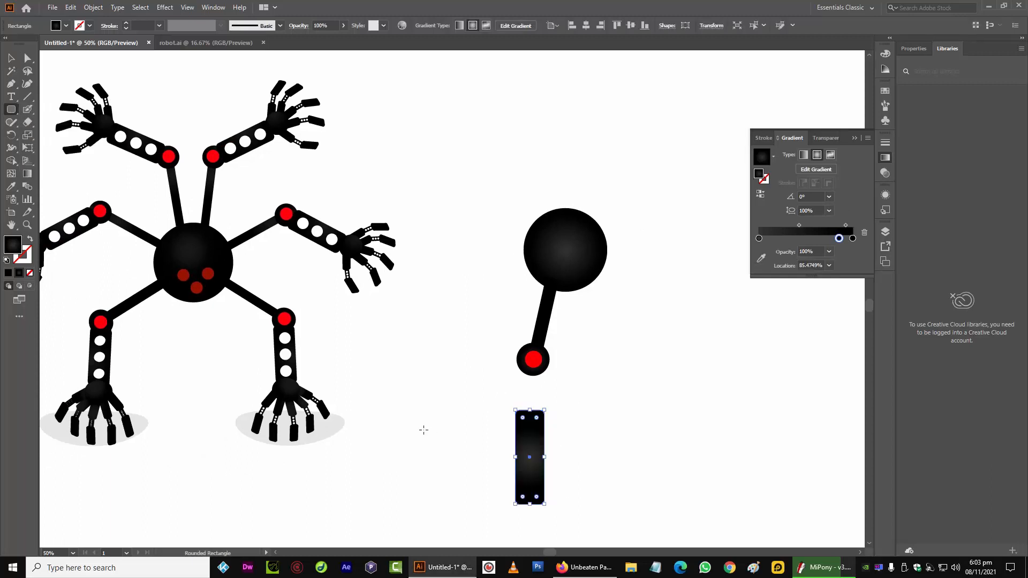
pyautogui.click(11, 272)
pyautogui.click(465, 463)
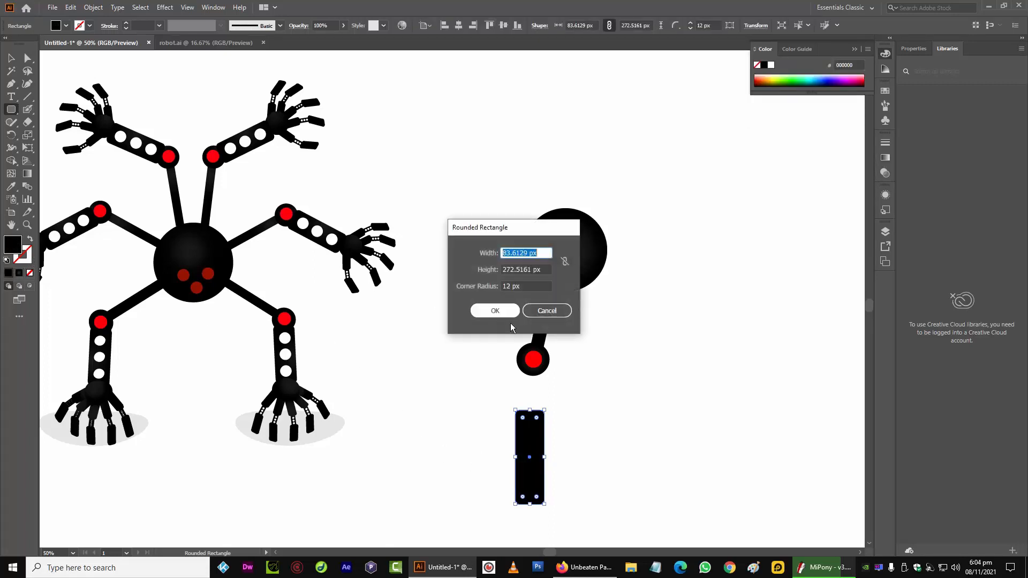
pyautogui.click(545, 309)
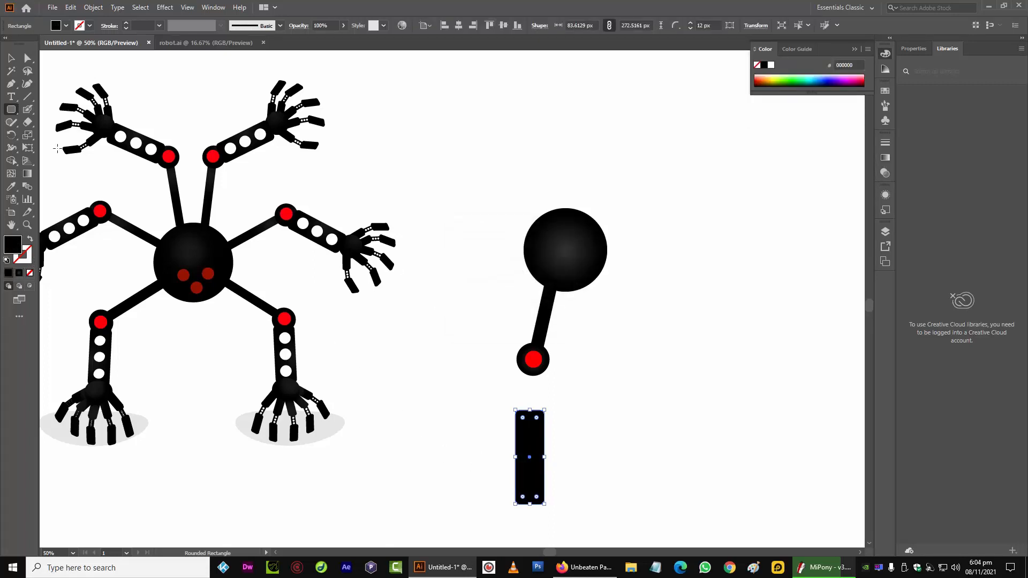
# Draw a circle about 68 px wide beside the rectangle and fill it white
pyautogui.click(12, 109)
pyautogui.click(54, 135)
pyautogui.moveTo(451, 442); pyautogui.dragTo(427, 417)
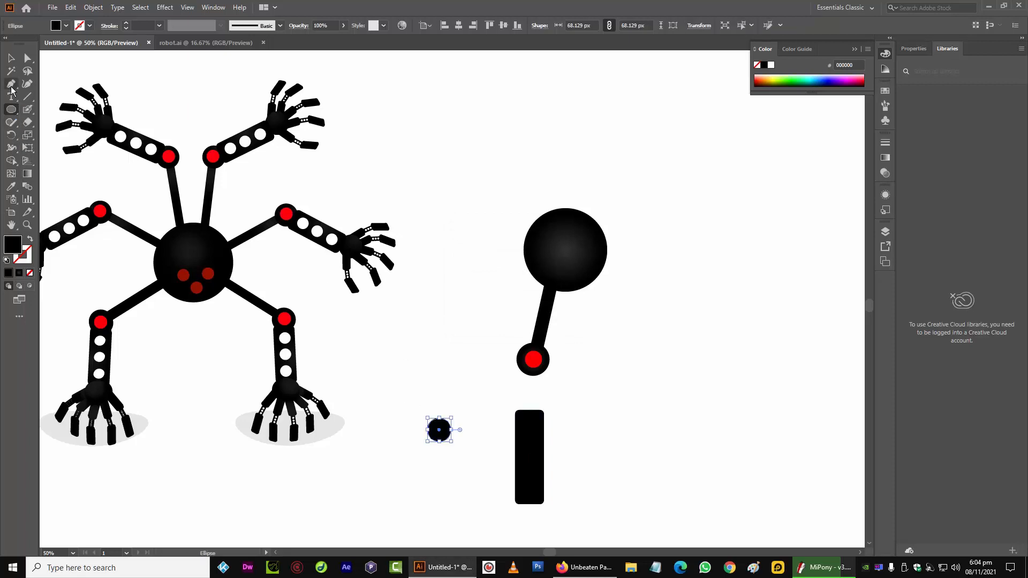
pyautogui.doubleClick(13, 245)
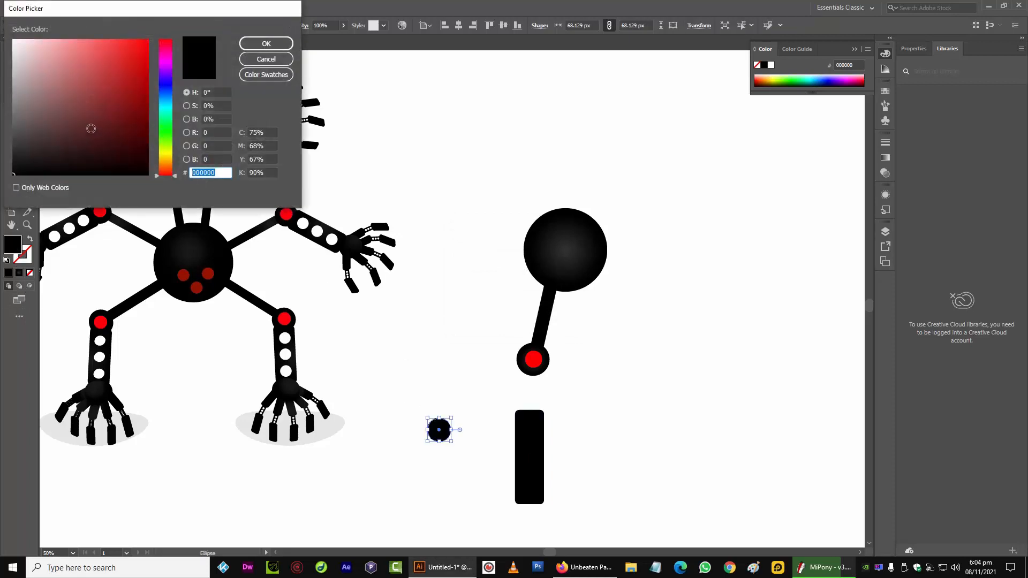
pyautogui.click(16, 46)
pyautogui.moveTo(17, 46); pyautogui.dragTo(13, 39)
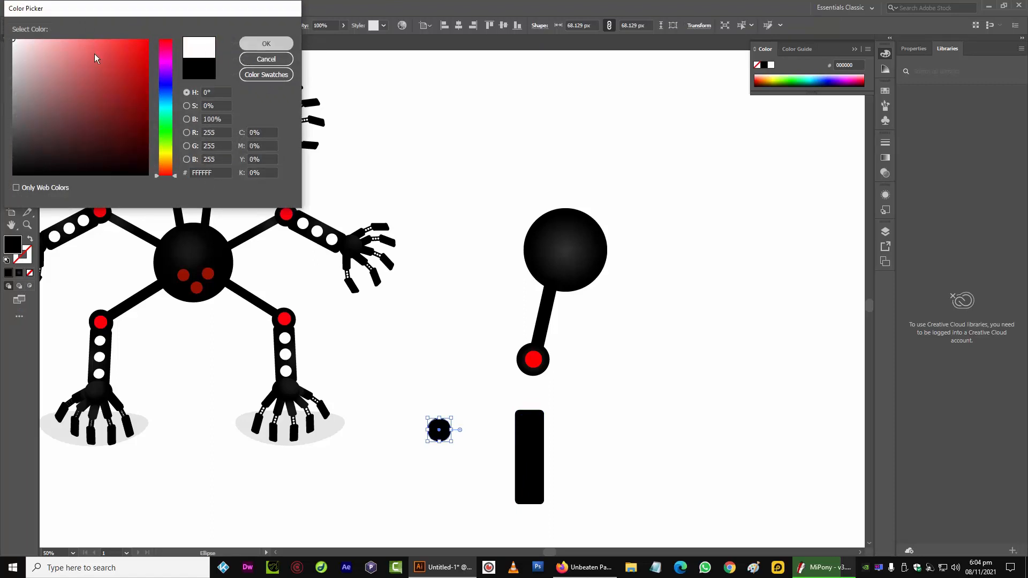
pyautogui.click(266, 43)
# Move the white circle onto the top of the rounded rectangle
pyautogui.click(11, 59)
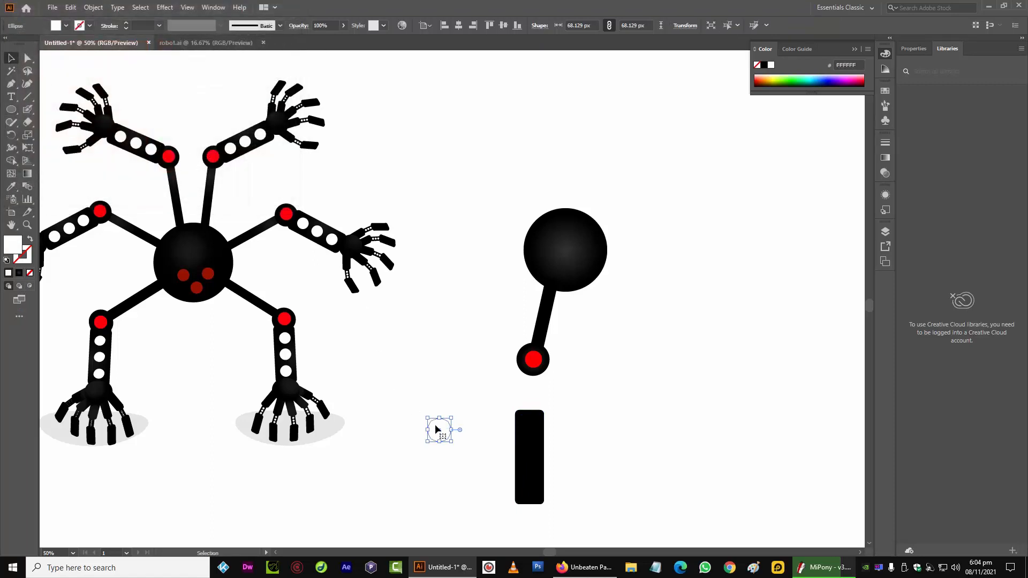
pyautogui.moveTo(435, 424); pyautogui.dragTo(525, 422)
pyautogui.hotkey('ctrl', '=')
pyautogui.hotkey('ctrl', '=')
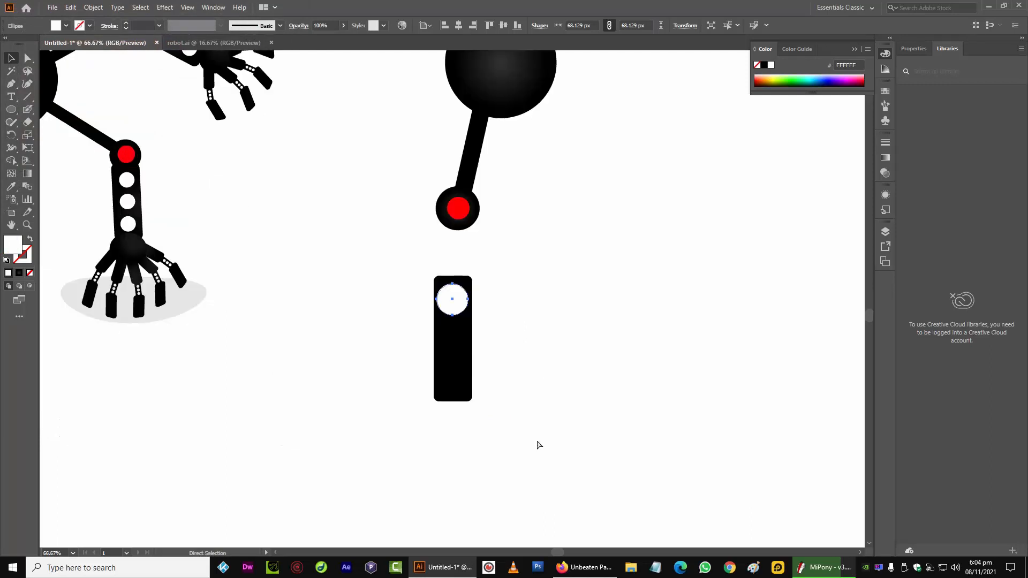
# Scale the white circle to about 50 px and nudge it right to center it in the rectangle
pyautogui.moveTo(481, 330); pyautogui.dragTo(446, 295)
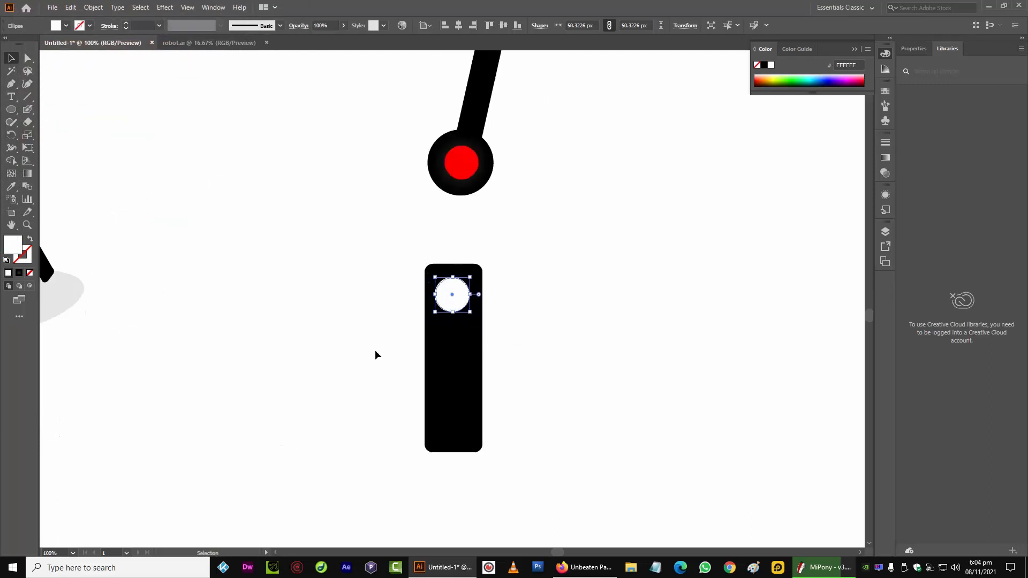
pyautogui.press('Right')
pyautogui.press('Right')
pyautogui.press('Right')
pyautogui.press('Right')
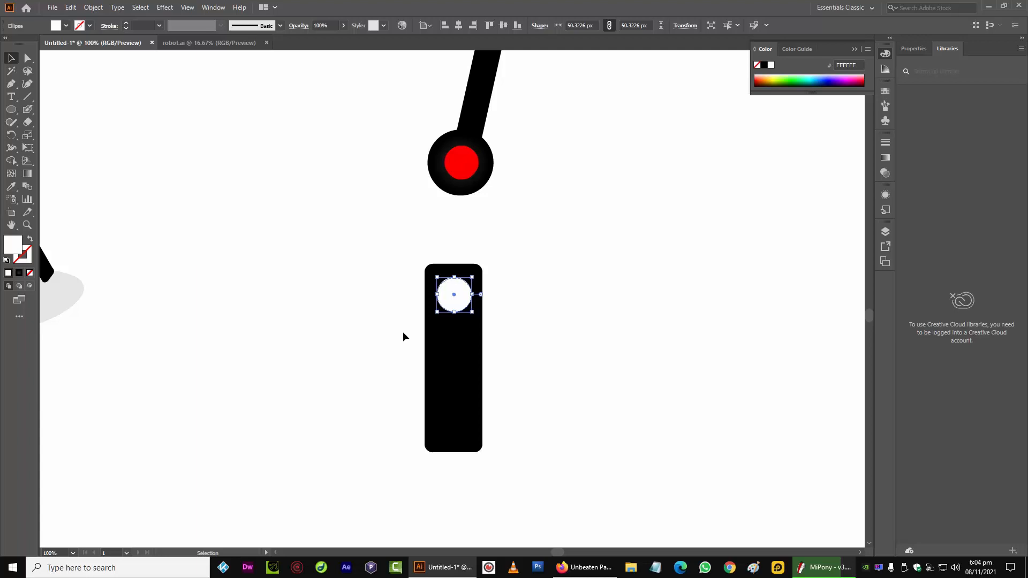
pyautogui.hotkey('ctrl', '-')
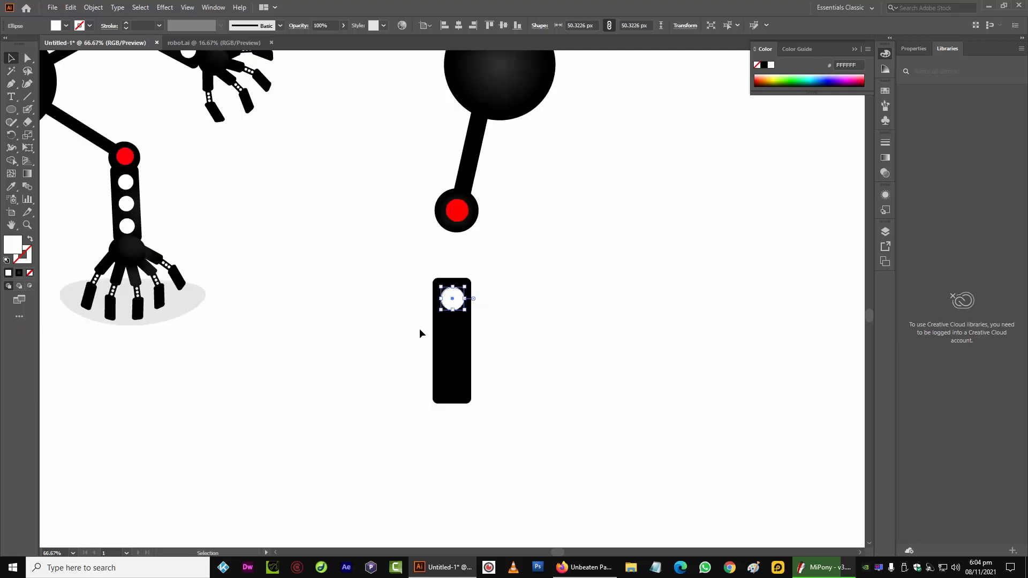
# Duplicate the white circle down the rectangle to make a column of three circles
pyautogui.moveTo(452, 297); pyautogui.dragTo(444, 365)
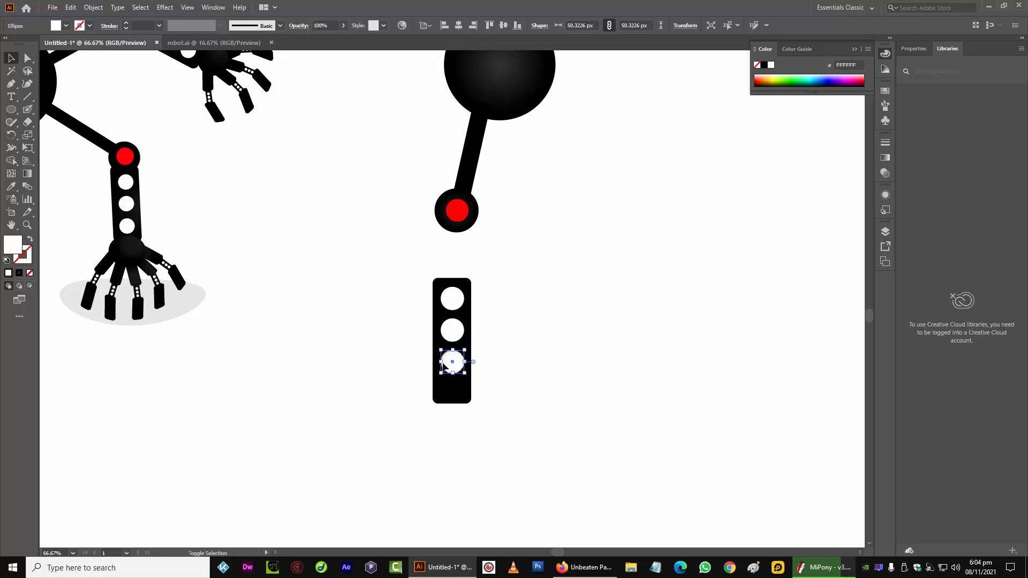
pyautogui.click(355, 378)
# Select all three white circles and nudge them up to sit evenly inside the rectangle
pyautogui.click(453, 298)
pyautogui.keyDown('shift'); pyautogui.click(452, 331); pyautogui.keyUp('shift')
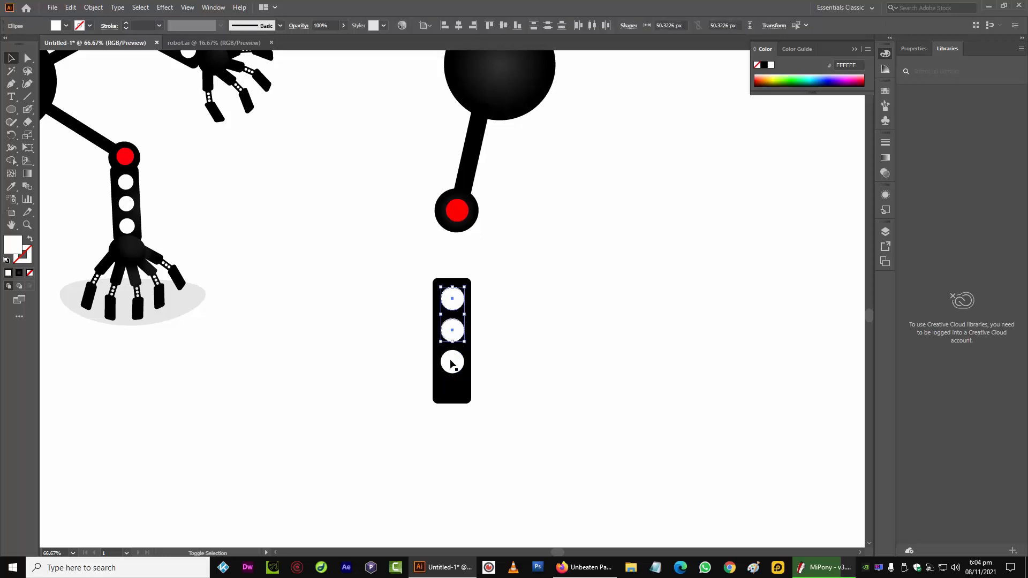
pyautogui.keyDown('shift'); pyautogui.click(451, 364); pyautogui.keyUp('shift')
pyautogui.moveTo(454, 326); pyautogui.dragTo(456, 335)
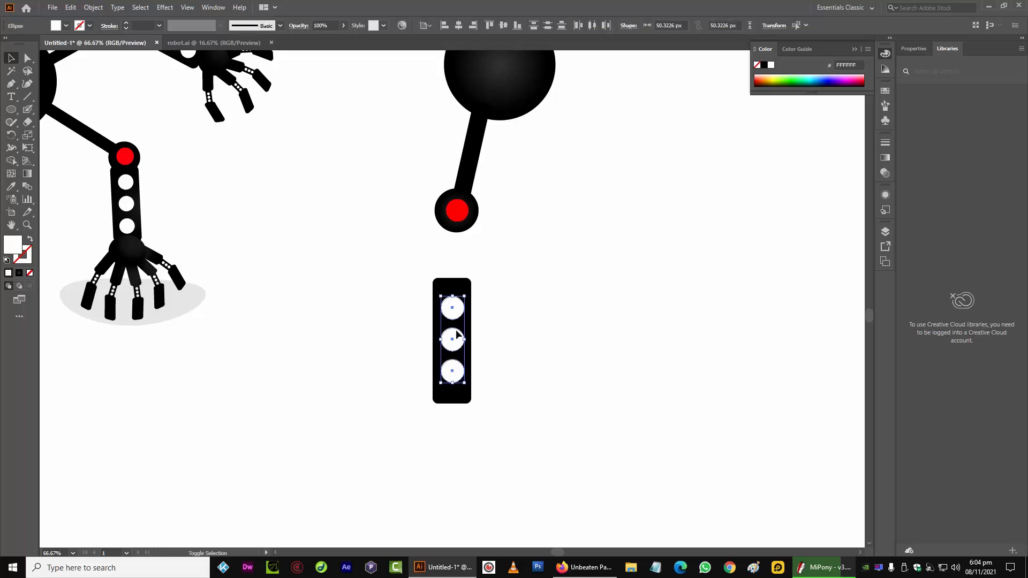
pyautogui.press('Up')
pyautogui.press('Up')
pyautogui.press('Up')
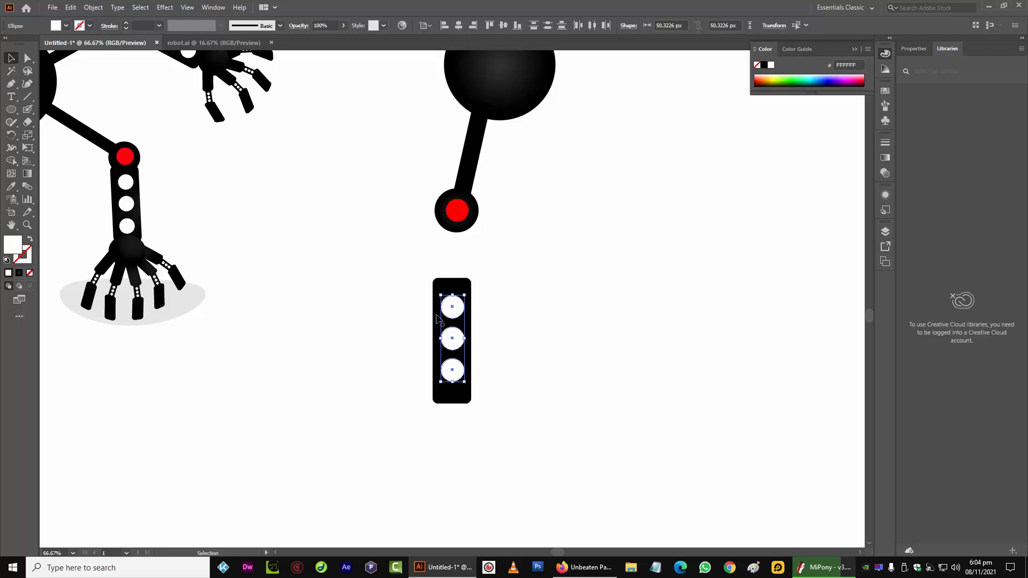
# Open the Pathfinder panel, select the rectangle with its circles, and apply Merge
pyautogui.click(213, 7)
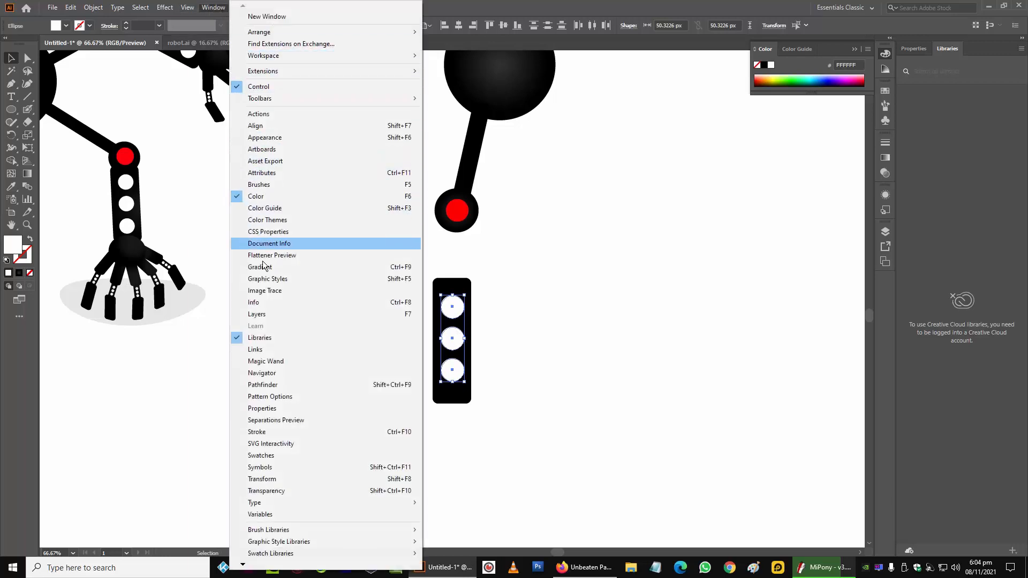
pyautogui.click(304, 384)
pyautogui.click(423, 274)
pyautogui.moveTo(401, 259); pyautogui.dragTo(542, 465)
pyautogui.rightClick(463, 341)
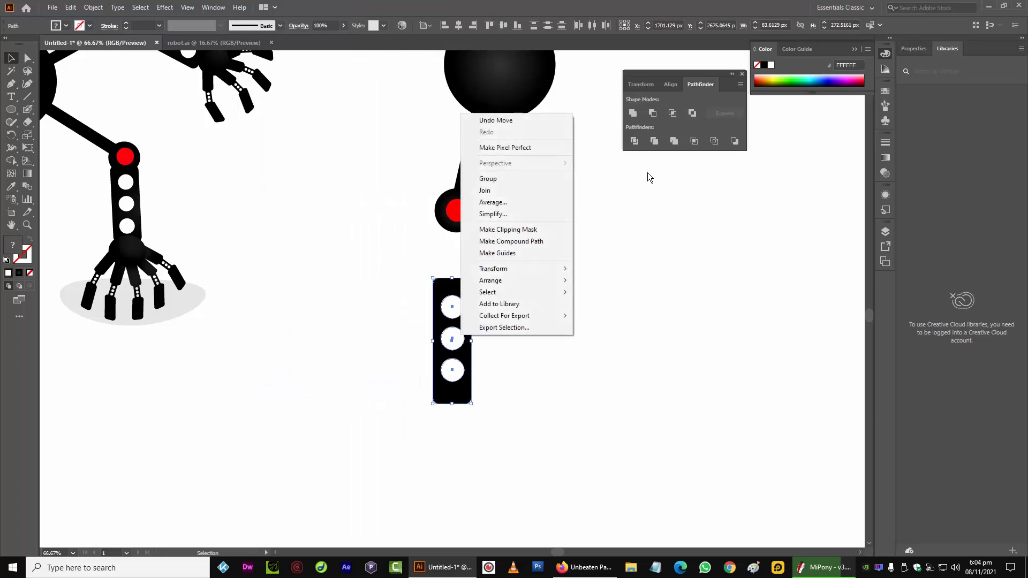
pyautogui.click(686, 143)
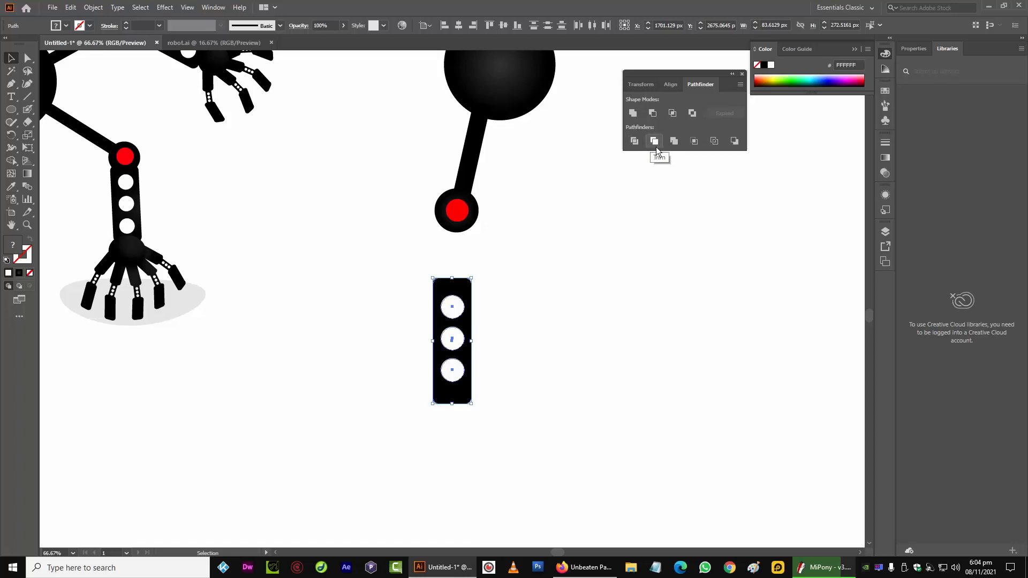
pyautogui.click(675, 147)
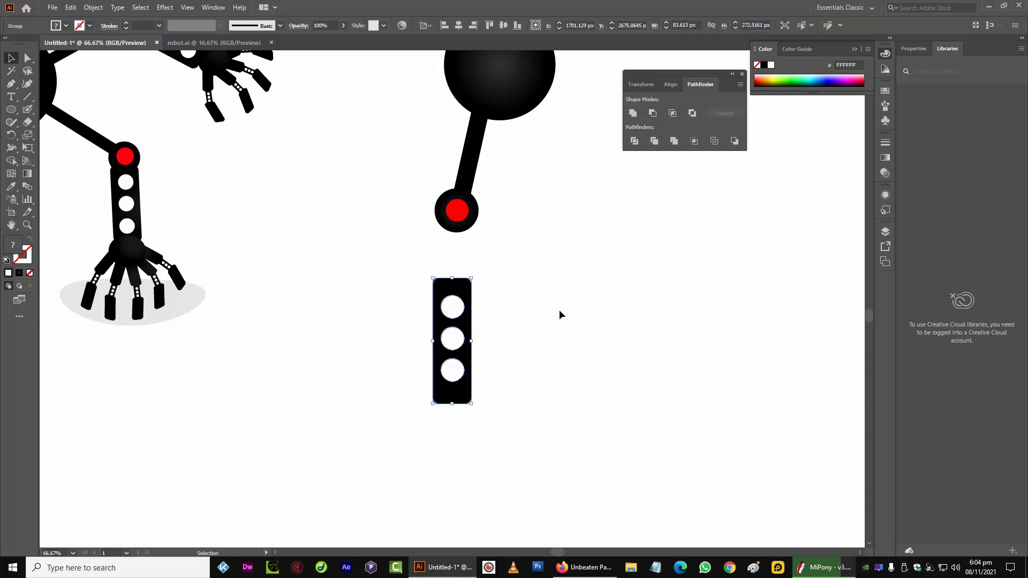
pyautogui.click(559, 309)
# Move the rectangle group up so its top sits under the red joint
pyautogui.click(28, 59)
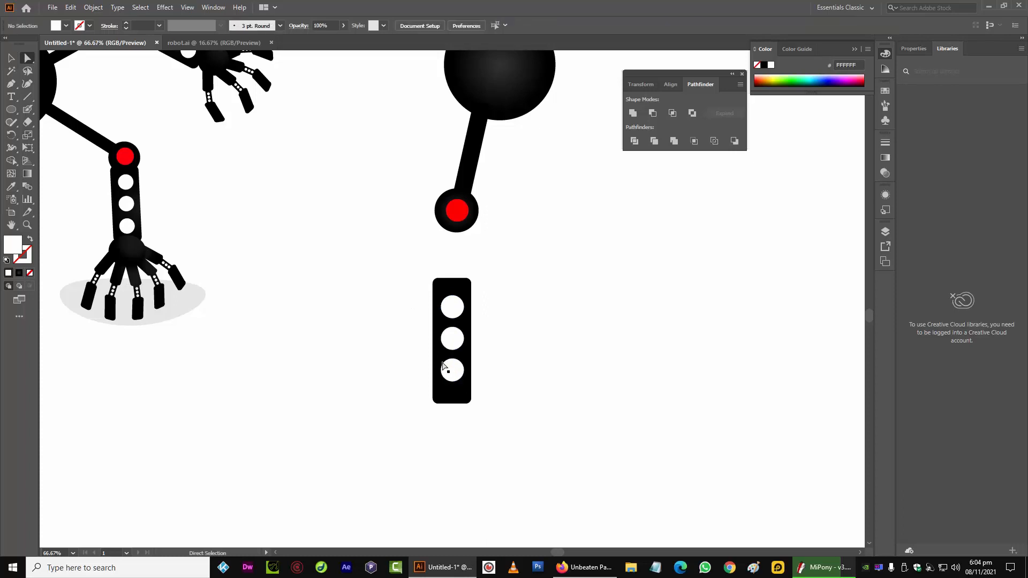
pyautogui.moveTo(410, 267); pyautogui.dragTo(496, 420)
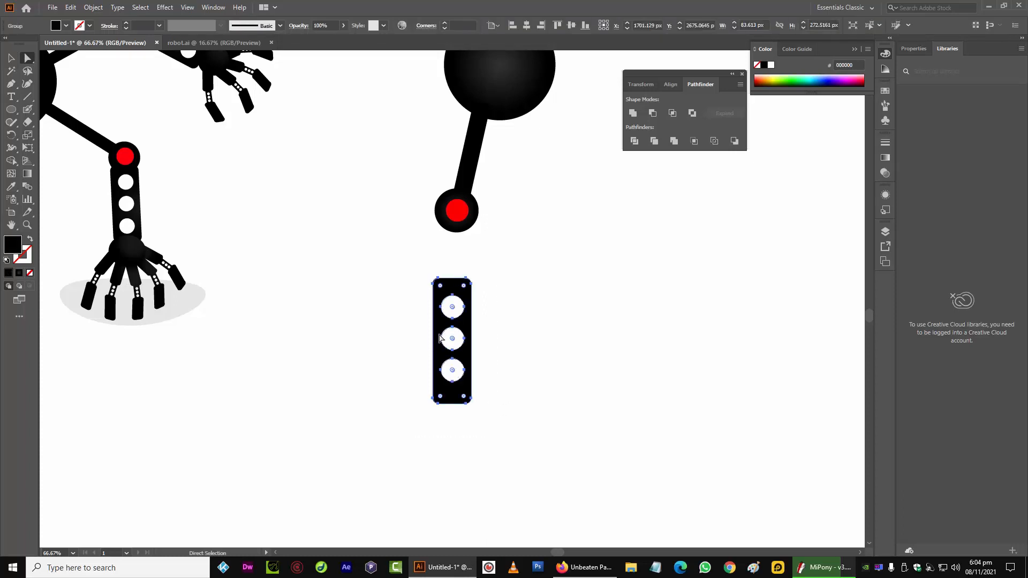
pyautogui.moveTo(440, 330); pyautogui.dragTo(449, 278)
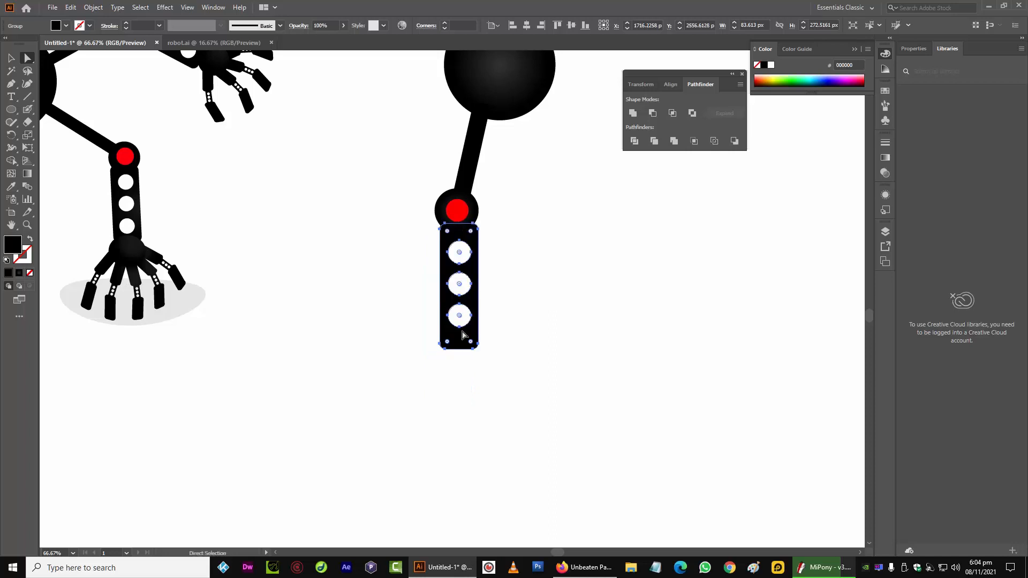
# Scale the rectangle group down to about 60 by 197 px
pyautogui.press('v')
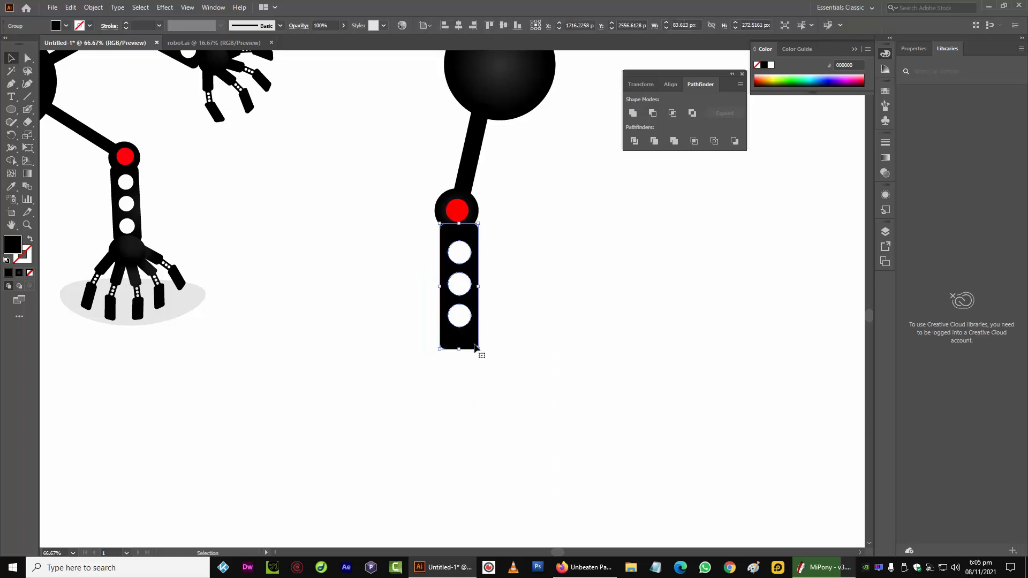
pyautogui.moveTo(481, 351); pyautogui.dragTo(469, 342)
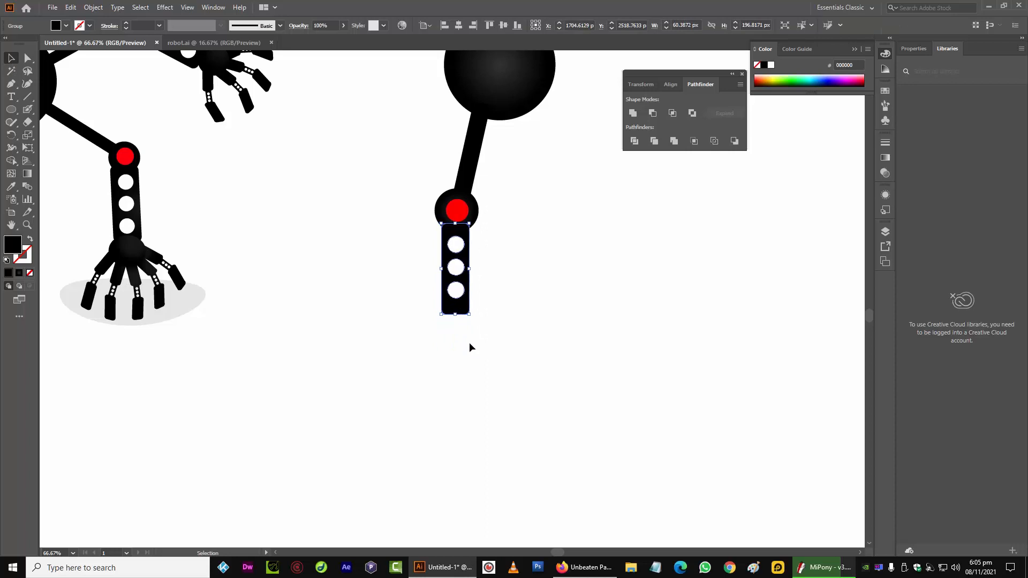
pyautogui.click(403, 337)
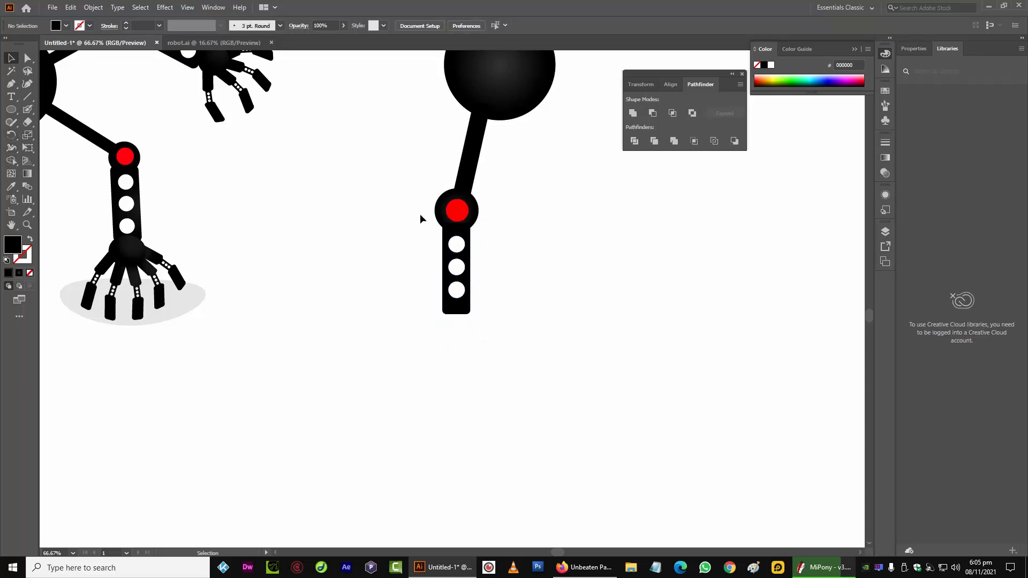
# Nudge the rectangle group right to center it under the red joint
pyautogui.click(449, 245)
pyautogui.press('Right')
pyautogui.press('Right')
pyautogui.press('Right')
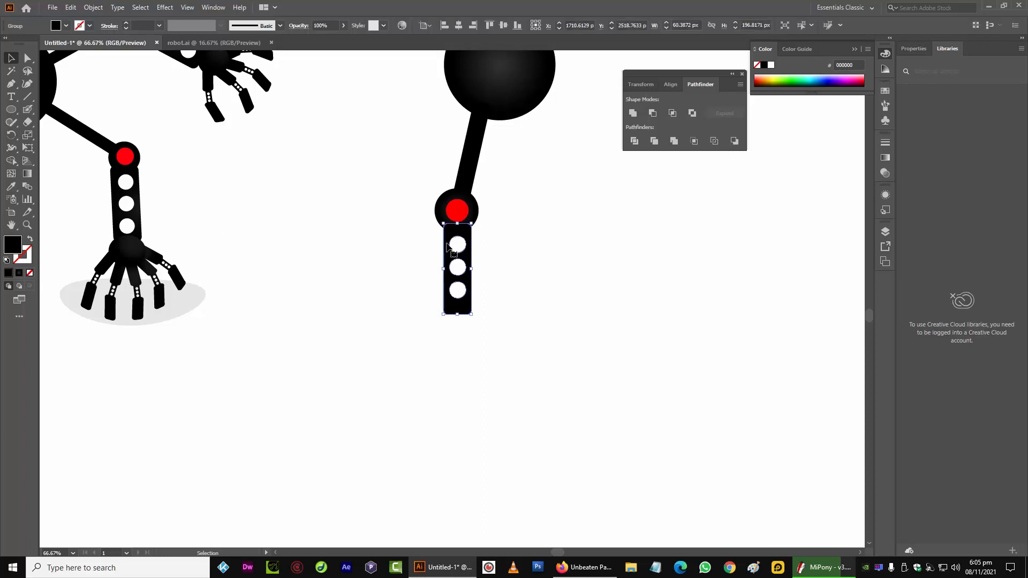
# Duplicate the black joint circle to the bottom end of the rectangle
pyautogui.click(369, 261)
pyautogui.moveTo(439, 217); pyautogui.dragTo(433, 330)
pyautogui.click(385, 307)
# Apply the joint circle's radial gradient to the rectangle using the Eyedropper
pyautogui.click(446, 243)
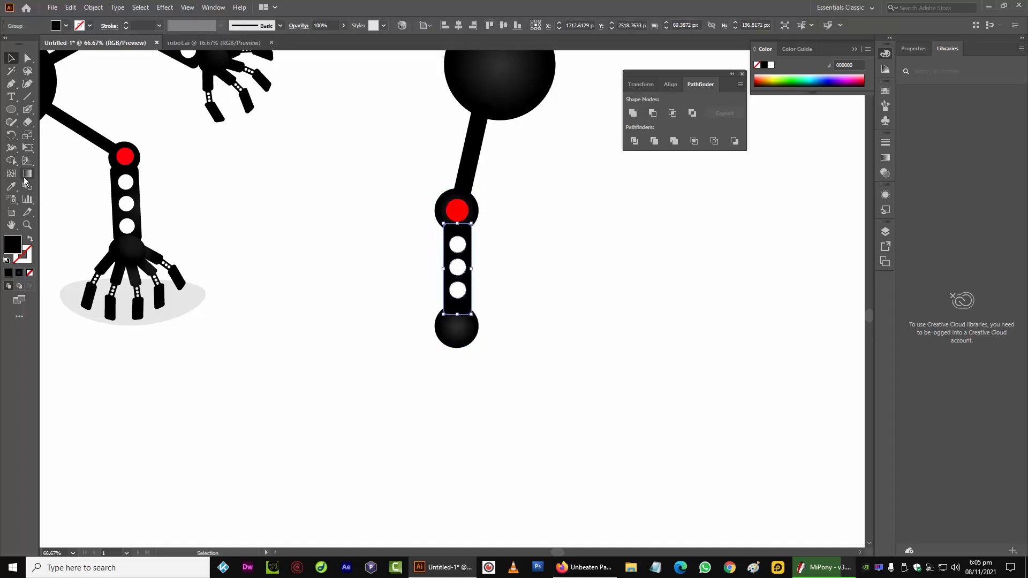
pyautogui.click(14, 201)
pyautogui.press('i')
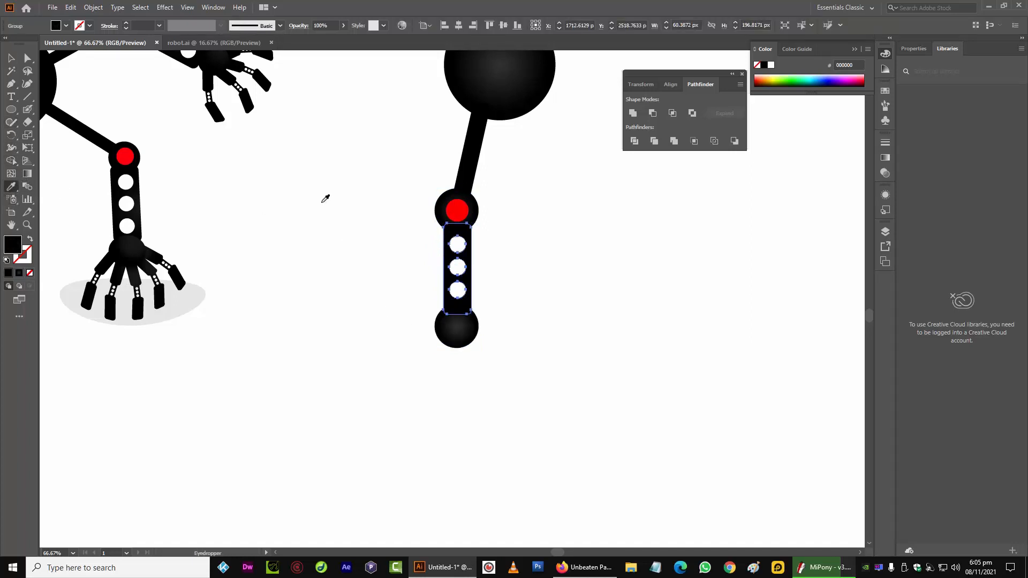
pyautogui.click(443, 212)
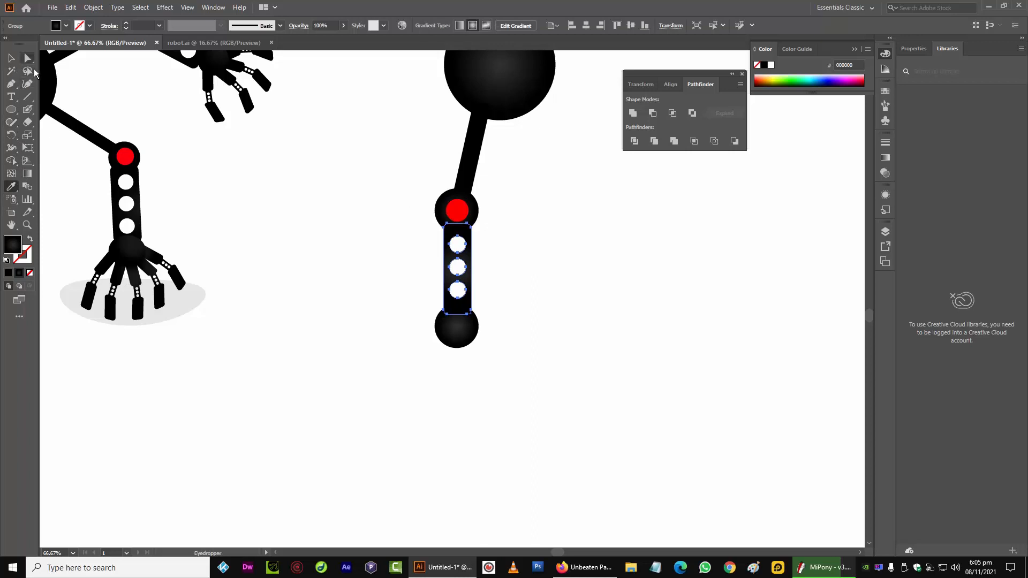
pyautogui.click(30, 59)
pyautogui.click(279, 312)
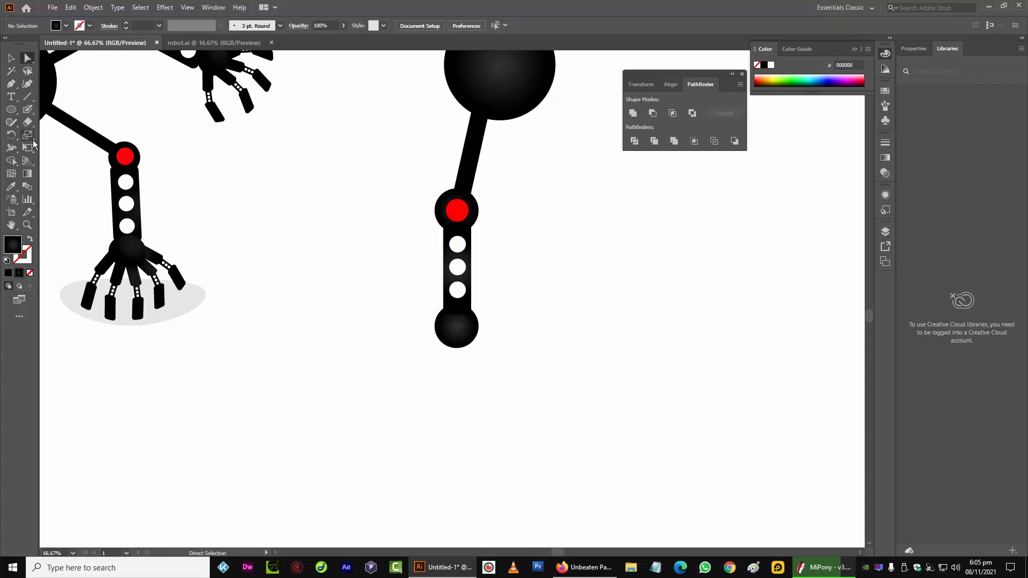
# Nudge the rectangle left to line it up with the joints
pyautogui.click(11, 58)
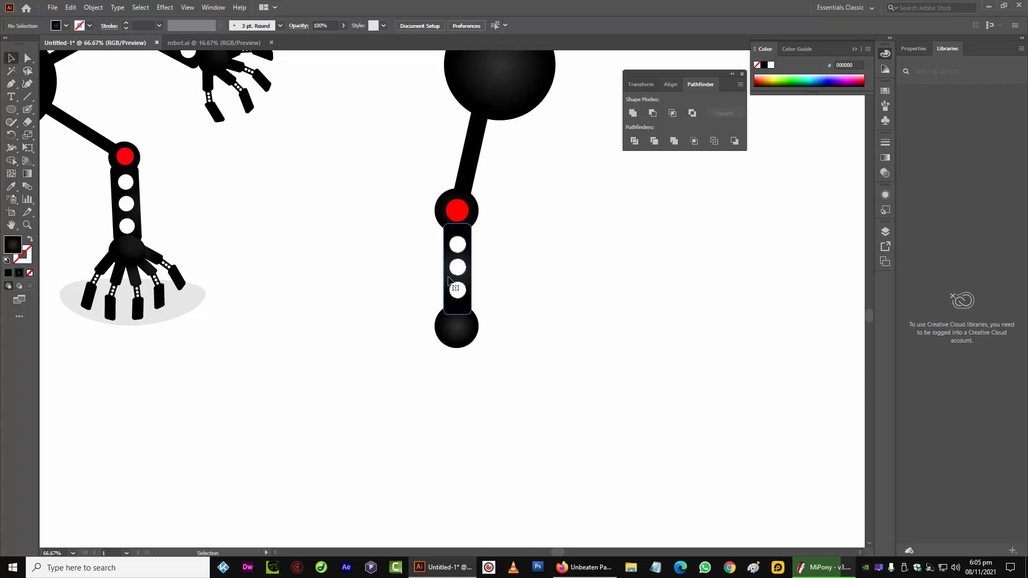
pyautogui.click(455, 287)
pyautogui.press('Left')
pyautogui.press('Left')
pyautogui.press('Left')
pyautogui.press('Left')
pyautogui.click(431, 259)
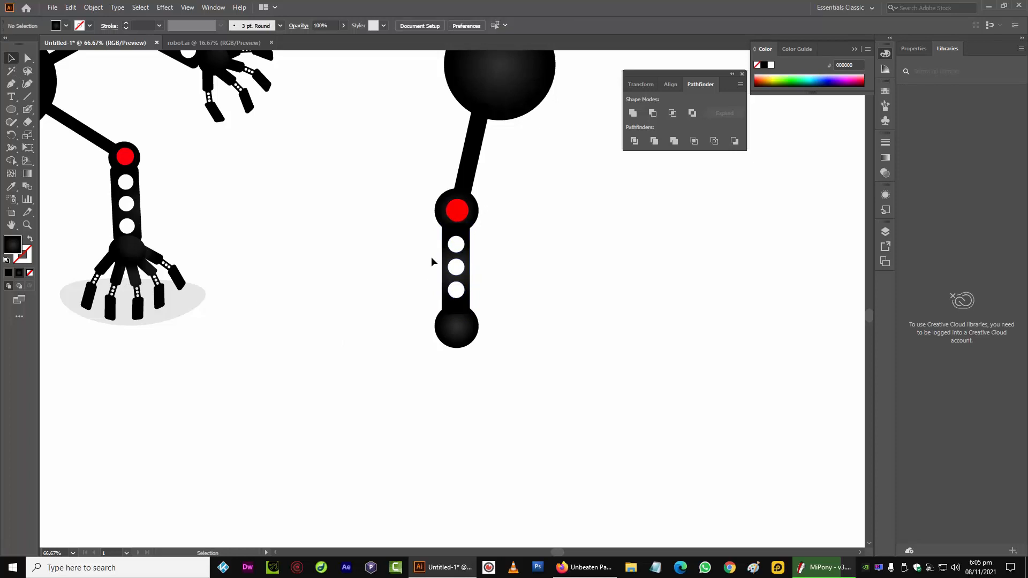
# Draw a small rounded rectangle about 42 × 115 px below the lower joint
pyautogui.click(445, 280)
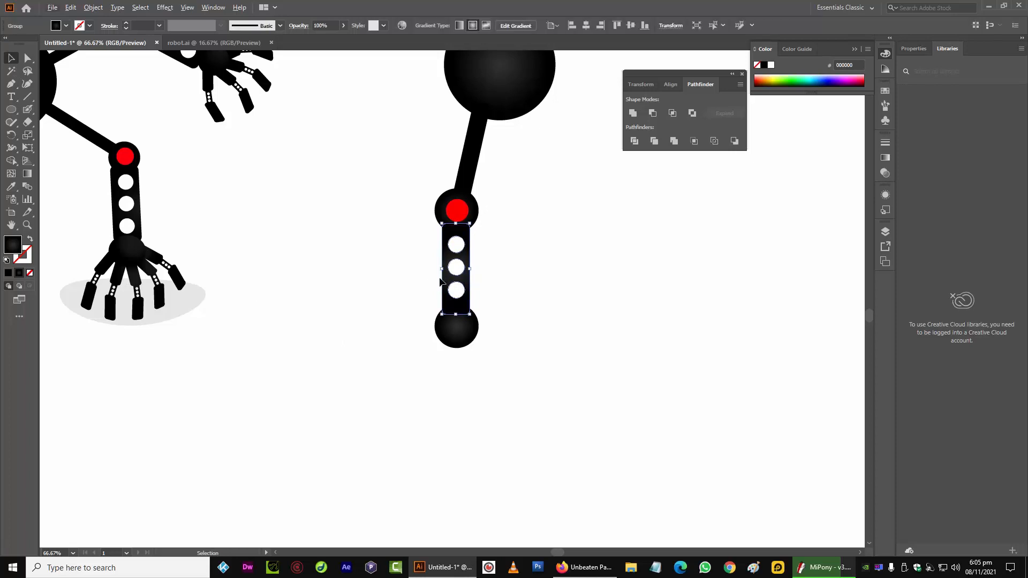
pyautogui.press('a')
pyautogui.click(397, 317)
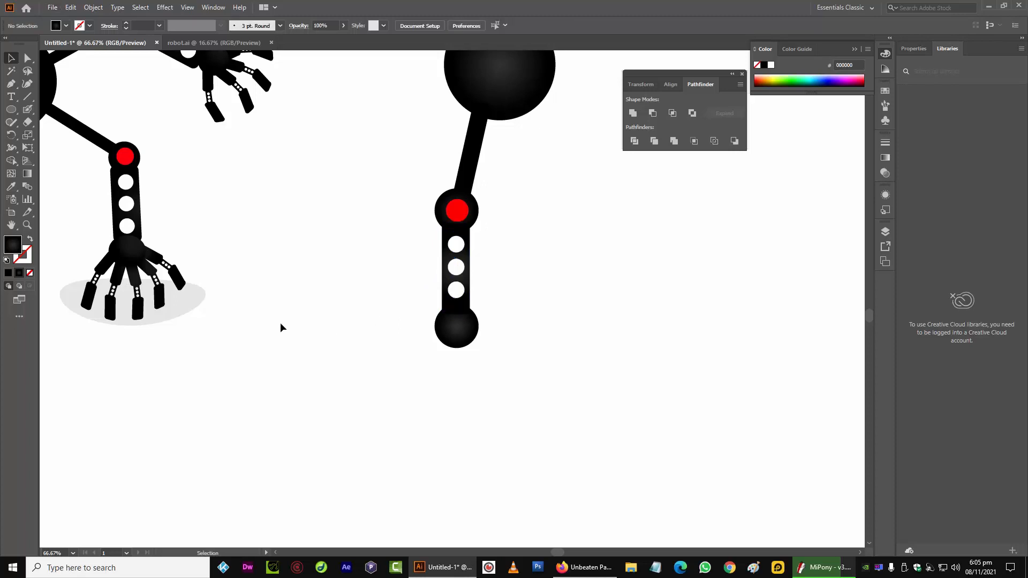
pyautogui.click(11, 109)
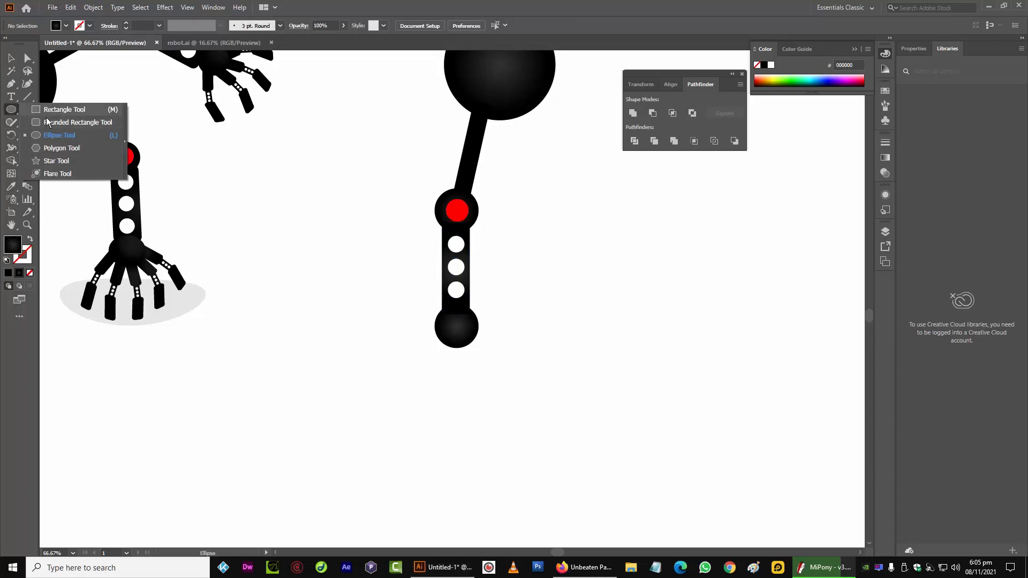
pyautogui.click(48, 123)
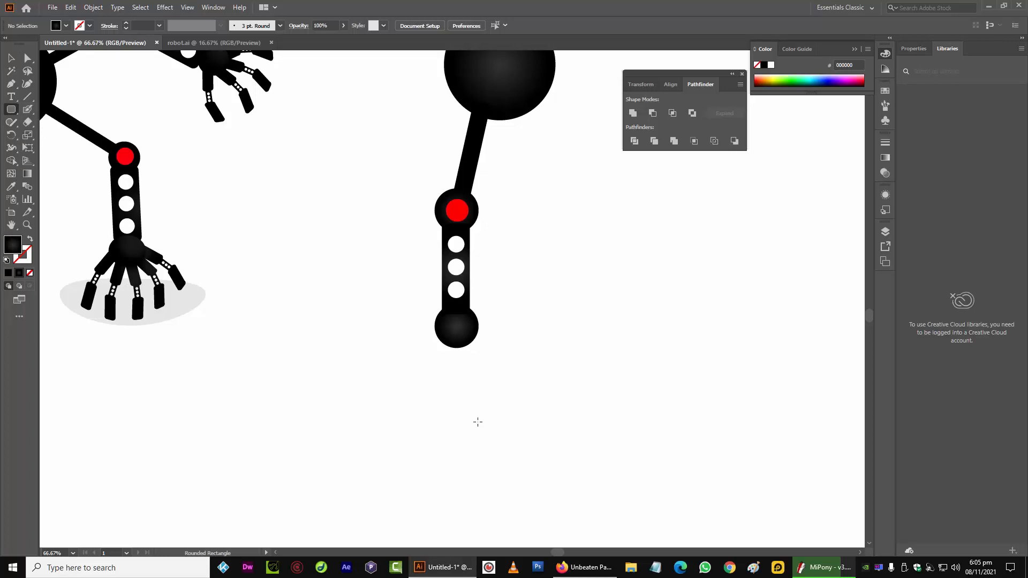
pyautogui.moveTo(421, 386); pyautogui.dragTo(442, 439)
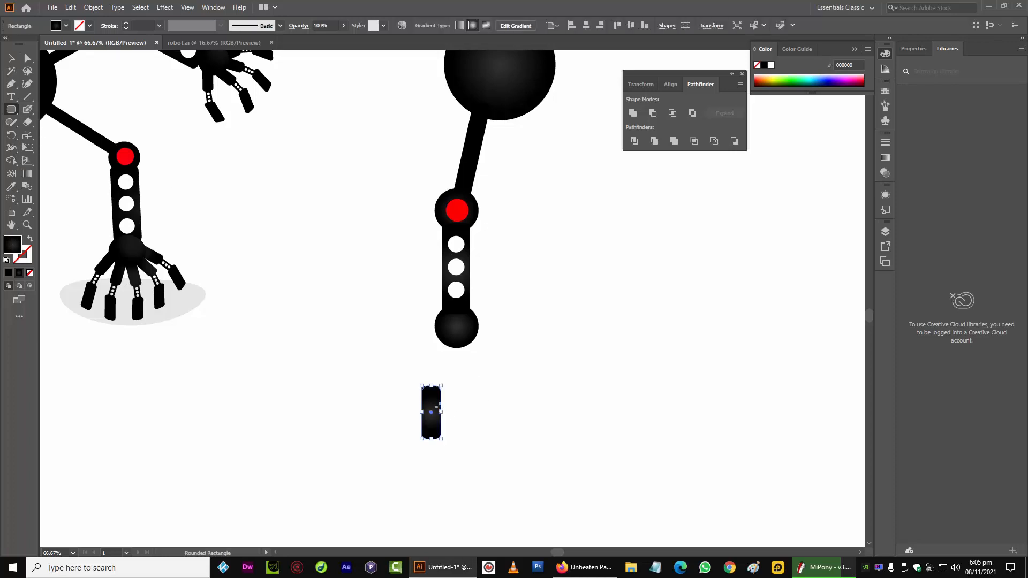
# Move the rounded rectangle onto the lower joint and rotate it to angle down and to the left
pyautogui.click(11, 57)
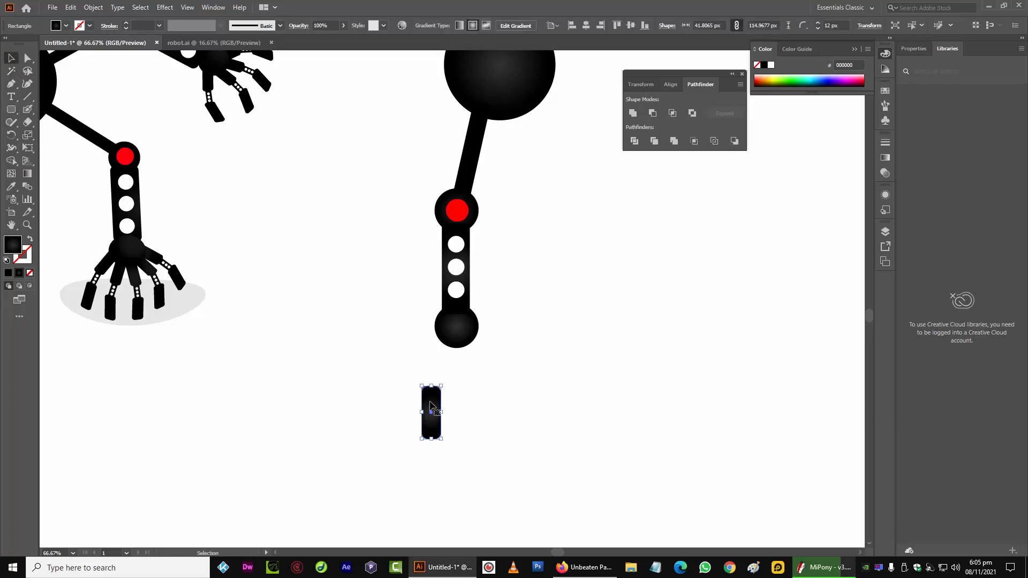
pyautogui.moveTo(431, 404); pyautogui.dragTo(444, 351)
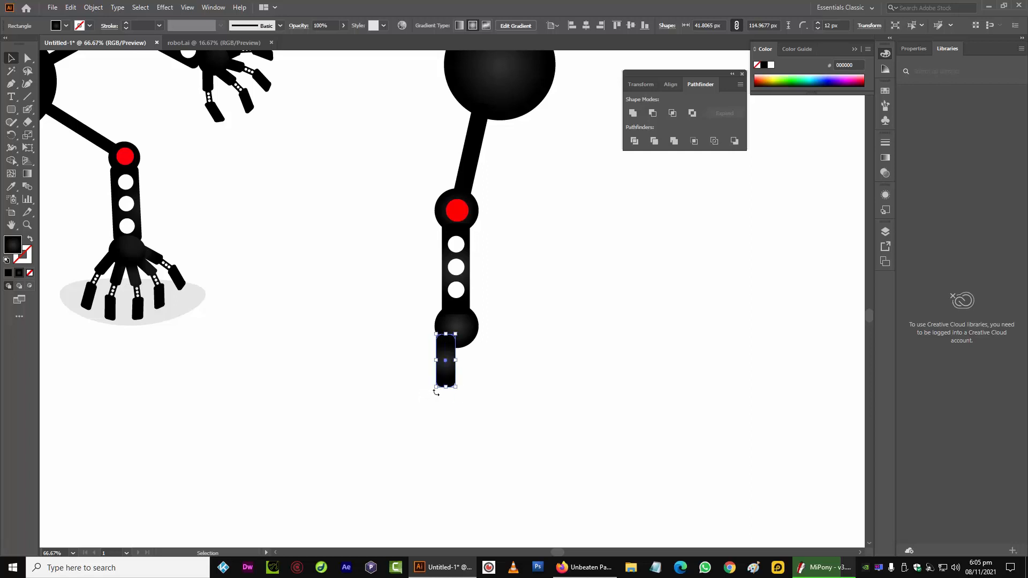
pyautogui.moveTo(436, 392); pyautogui.dragTo(431, 389)
pyautogui.moveTo(449, 353); pyautogui.dragTo(433, 347)
pyautogui.click(409, 421)
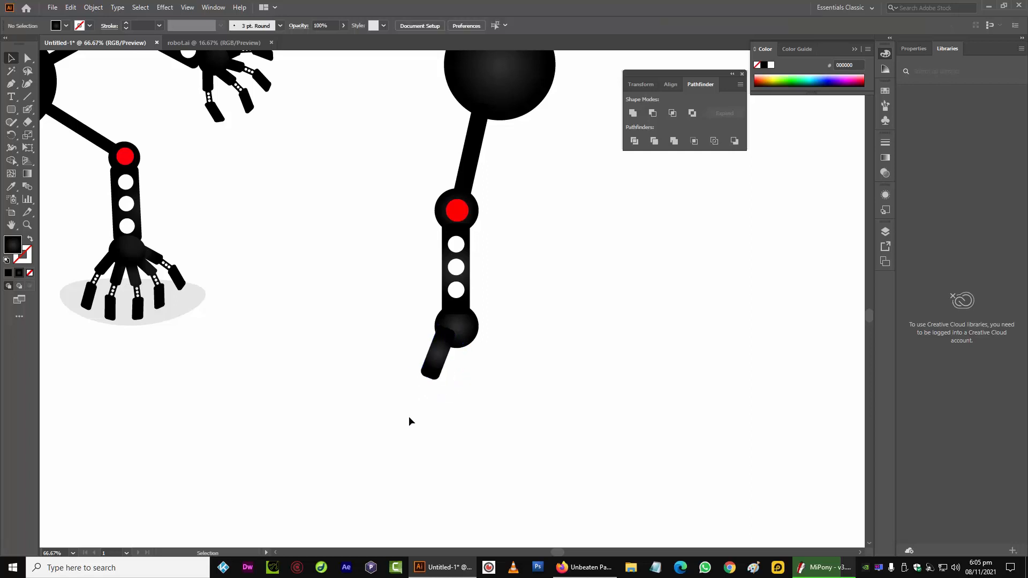
# Bring the lower black joint circle in front of the new angled segment
pyautogui.click(436, 355)
pyautogui.click(472, 341)
pyautogui.rightClick(472, 341)
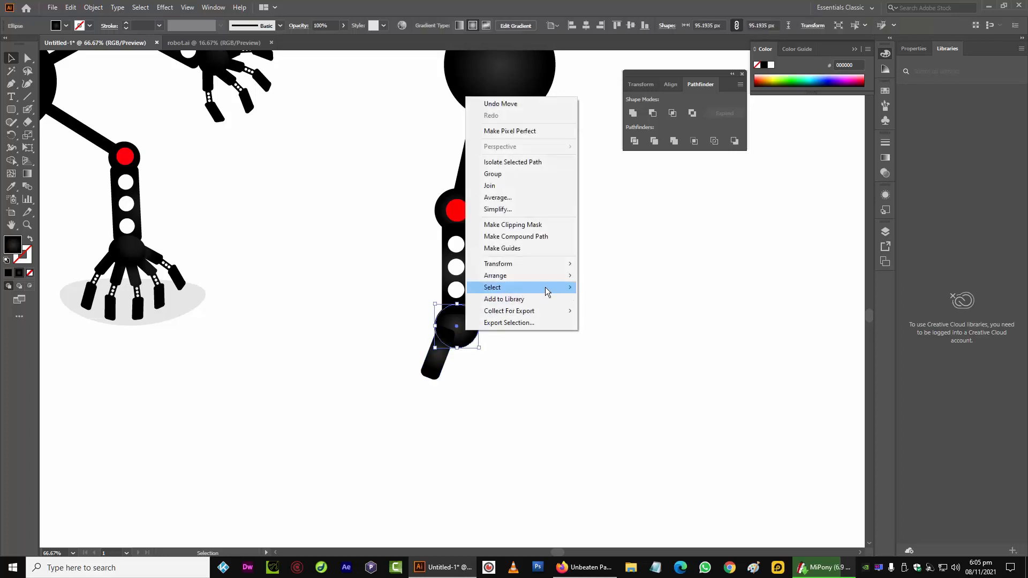
pyautogui.moveTo(514, 275)
pyautogui.click(610, 275)
pyautogui.click(477, 372)
# Paste a copy of the perforated segment, scale it down and rotate it onto the end of the angled segment
pyautogui.hotkey('ctrl', '+')
pyautogui.hotkey('ctrl', '+')
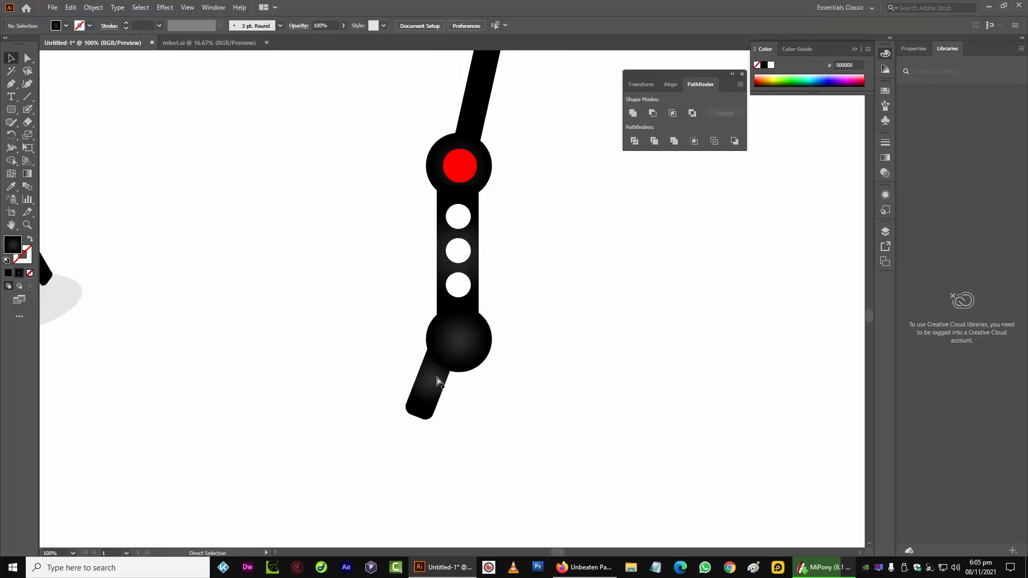
pyautogui.moveTo(312, 371); pyautogui.dragTo(325, 191)
pyautogui.hotkey('ctrl', 'v')
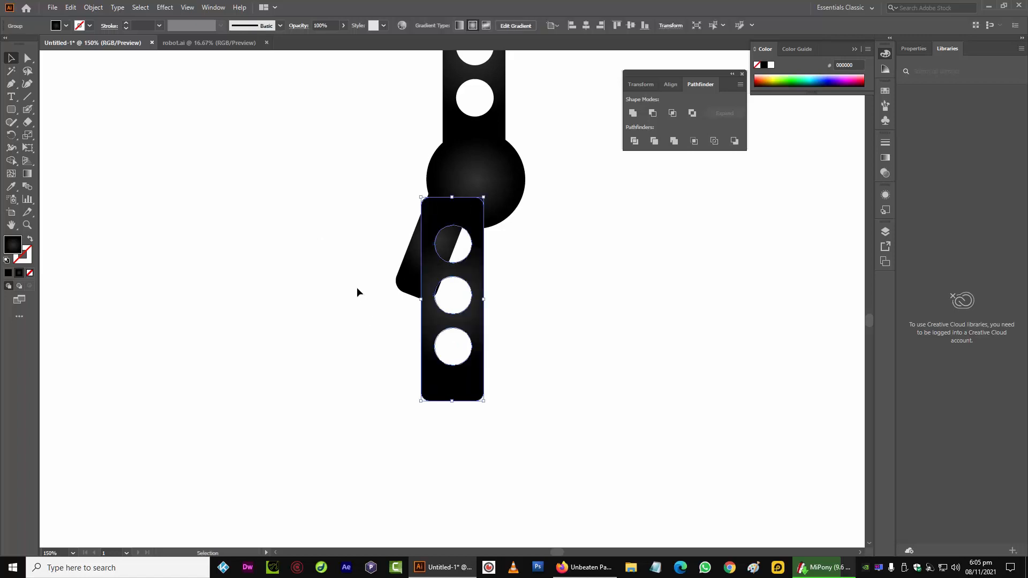
pyautogui.moveTo(433, 236); pyautogui.dragTo(384, 349)
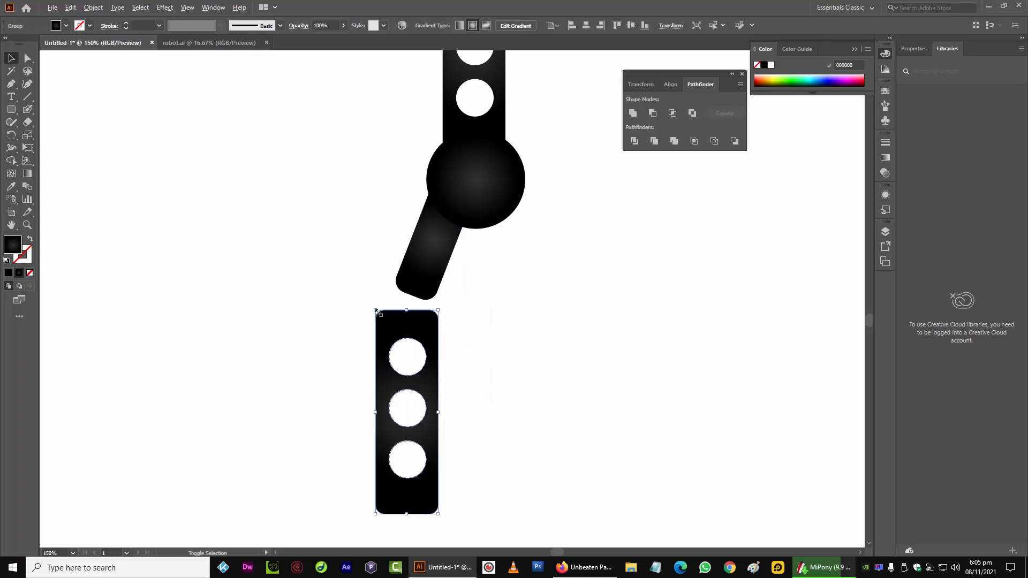
pyautogui.moveTo(377, 312); pyautogui.dragTo(411, 299)
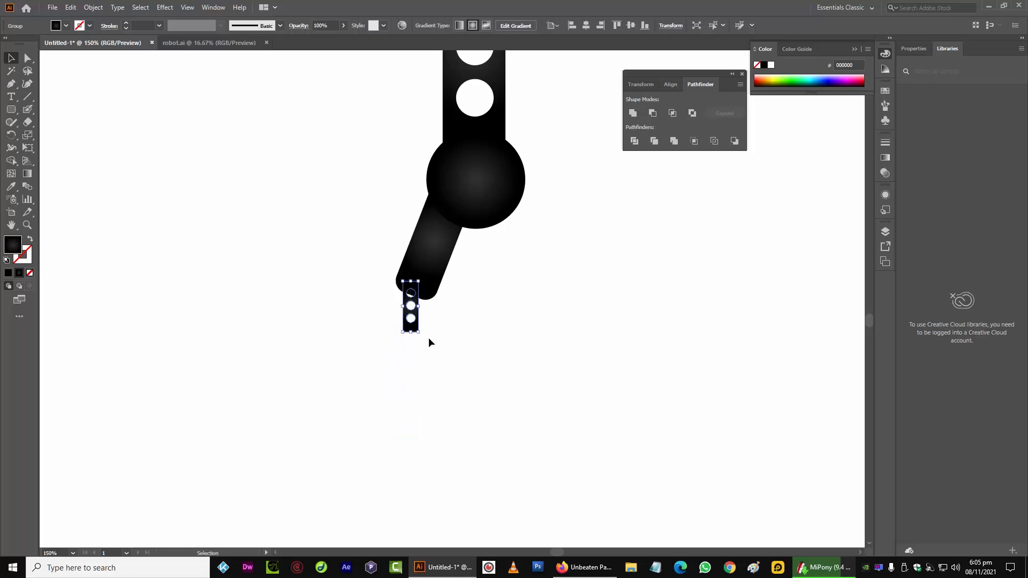
pyautogui.moveTo(428, 337); pyautogui.dragTo(397, 330)
pyautogui.click(379, 348)
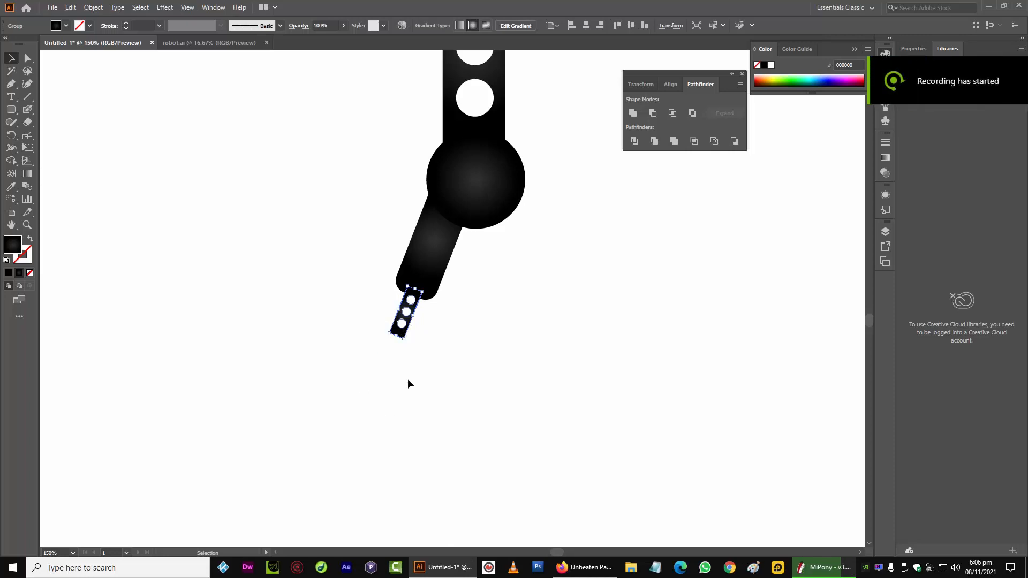
pyautogui.click(368, 401)
# Paste a copy of the angled rounded segment and move it below the small perforated piece
pyautogui.click(413, 256)
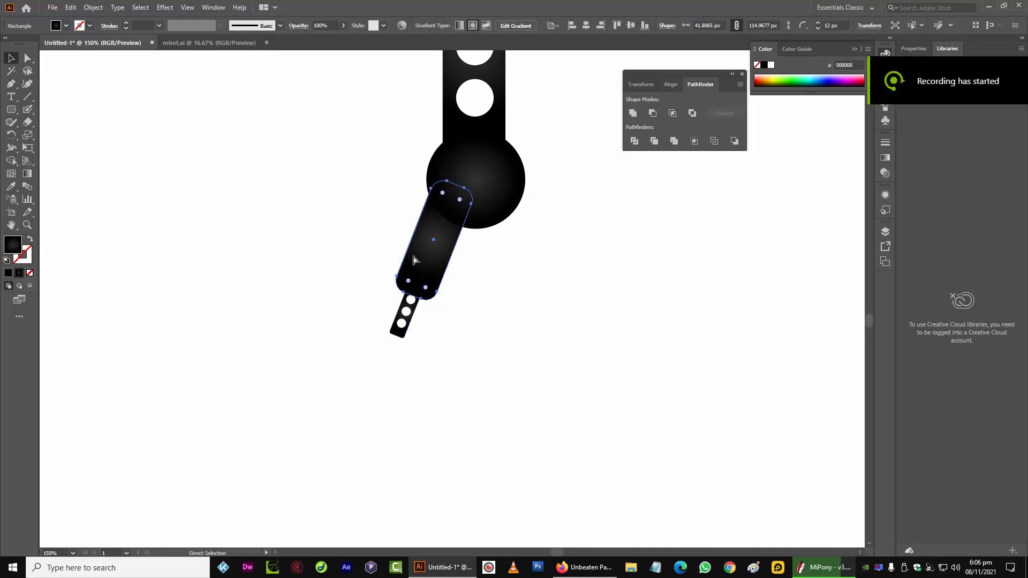
pyautogui.hotkey('ctrl', 'v')
pyautogui.moveTo(461, 282); pyautogui.dragTo(381, 362)
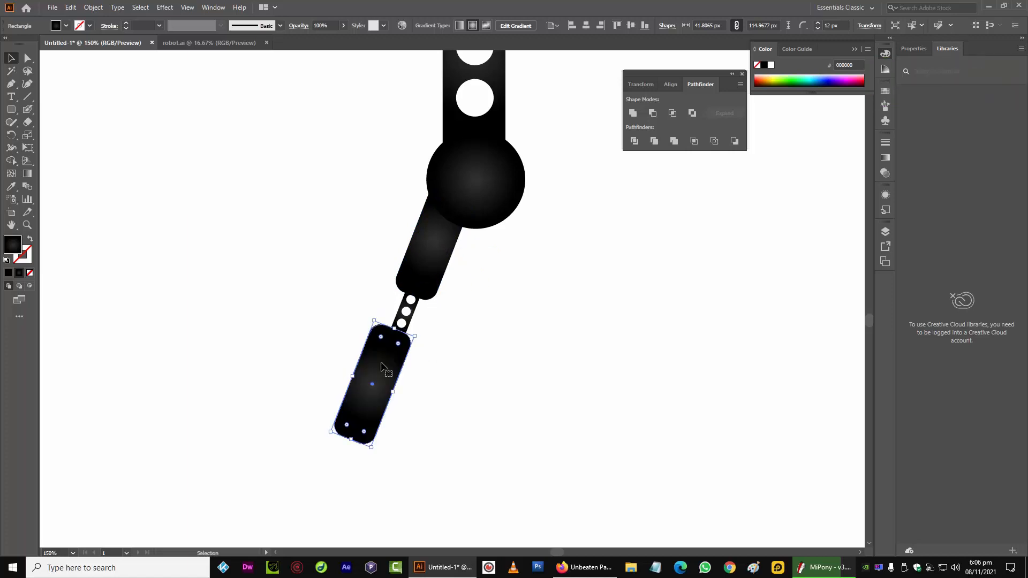
pyautogui.press('Down')
pyautogui.press('Down')
pyautogui.press('Down')
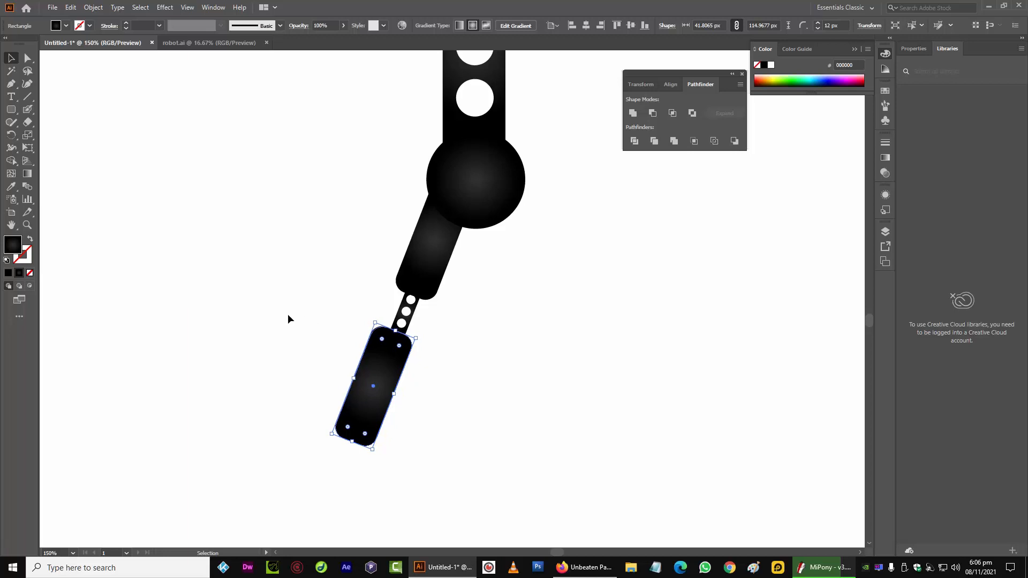
# Rotate the copy upright, narrow it to about 31 × 105 px and round its corners to about 15 px
pyautogui.click(312, 406)
pyautogui.click(358, 407)
pyautogui.moveTo(329, 447); pyautogui.dragTo(352, 458)
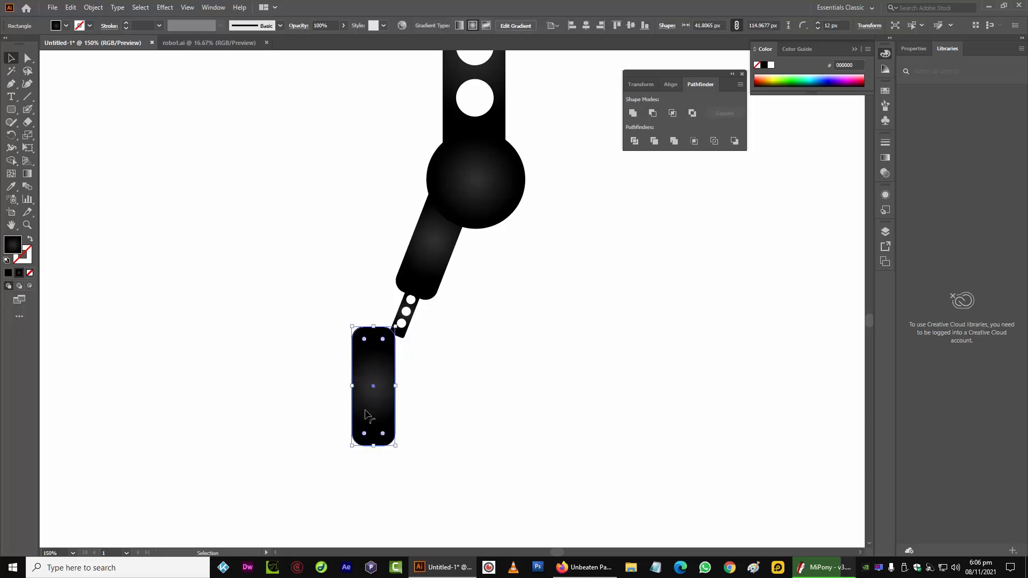
pyautogui.moveTo(376, 349); pyautogui.dragTo(396, 346)
pyautogui.moveTo(375, 388); pyautogui.dragTo(388, 368)
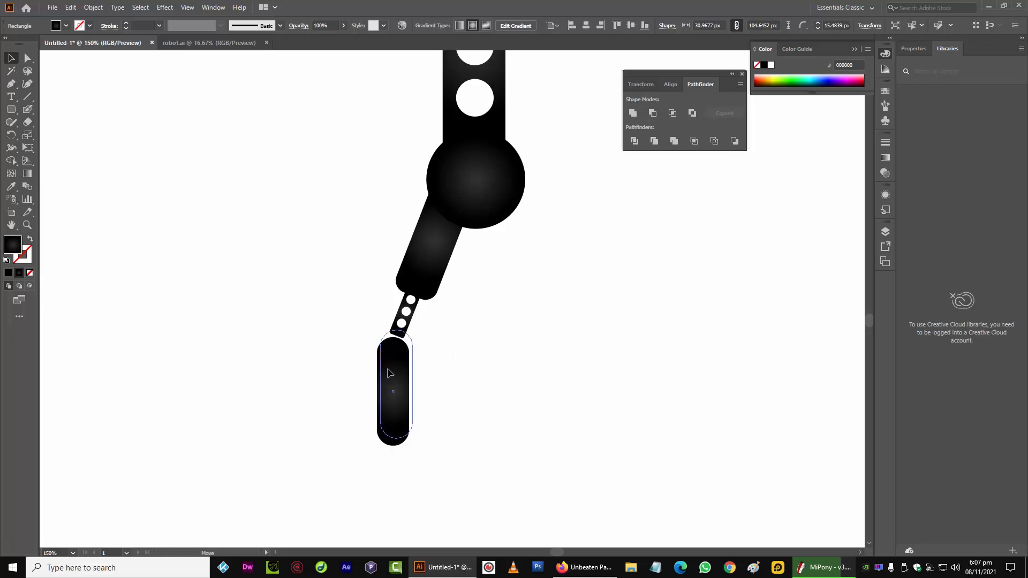
pyautogui.click(328, 342)
# Reposition and re-angle the angled segment so it sits against the lower joint
pyautogui.scroll(1, 328, 342)
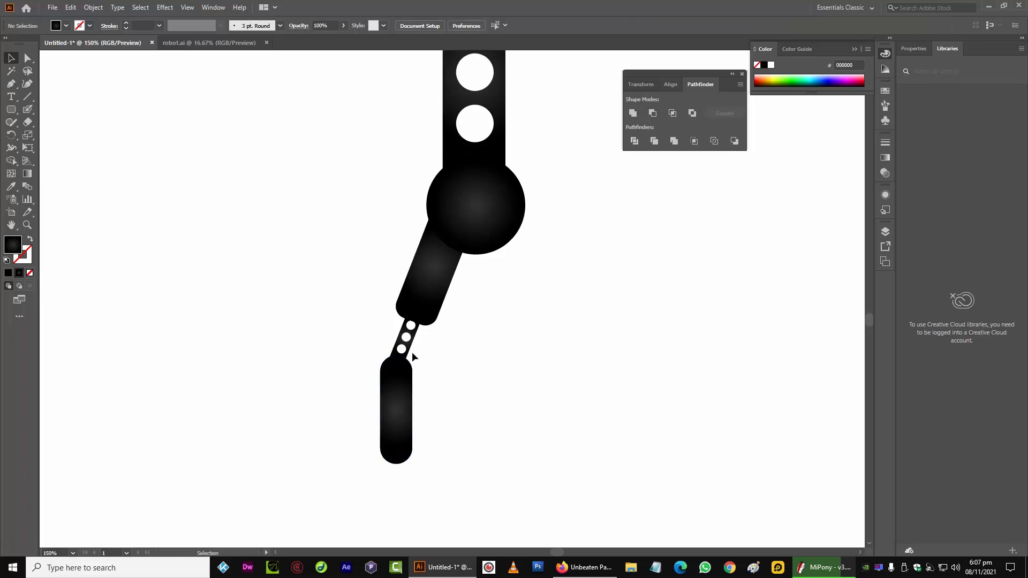
pyautogui.click(427, 293)
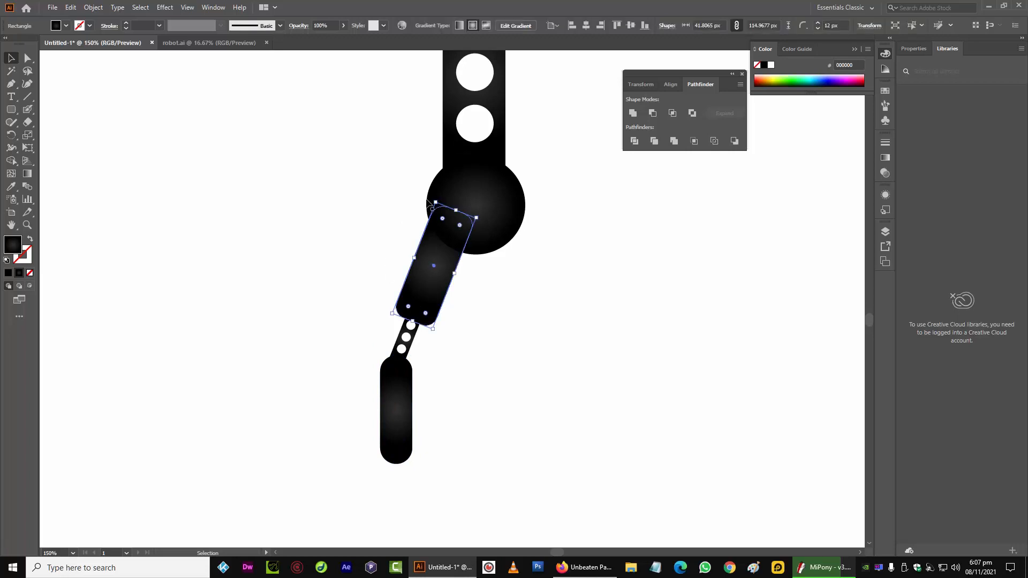
pyautogui.moveTo(434, 204); pyautogui.dragTo(450, 204)
pyautogui.moveTo(431, 259); pyautogui.dragTo(422, 243)
# Move the upright pill shape up under the small perforated piece
pyautogui.moveTo(367, 328); pyautogui.dragTo(403, 460)
pyautogui.moveTo(395, 372); pyautogui.dragTo(370, 346)
pyautogui.click(374, 380)
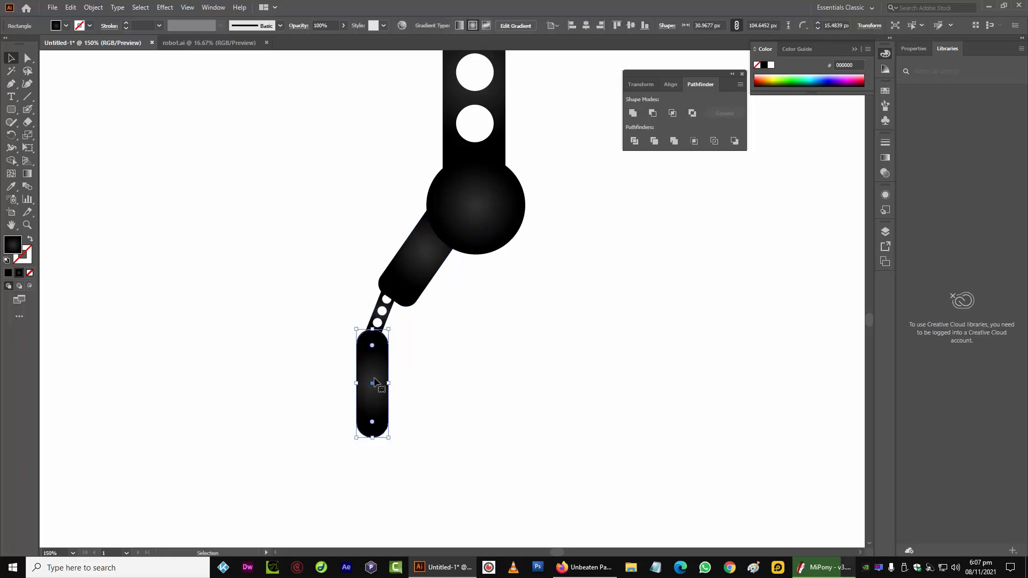
pyautogui.press('Down')
pyautogui.press('Down')
pyautogui.press('Down')
pyautogui.press('Left')
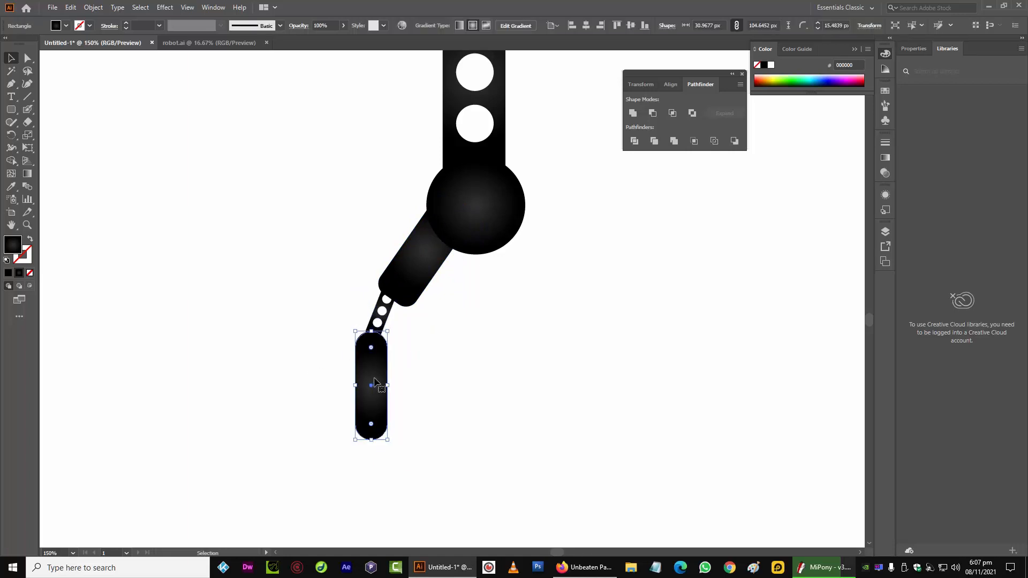
# Add anchor points at the middle of the pill's sides and shift its lower half right to bend it
pyautogui.click(11, 84)
pyautogui.click(355, 379)
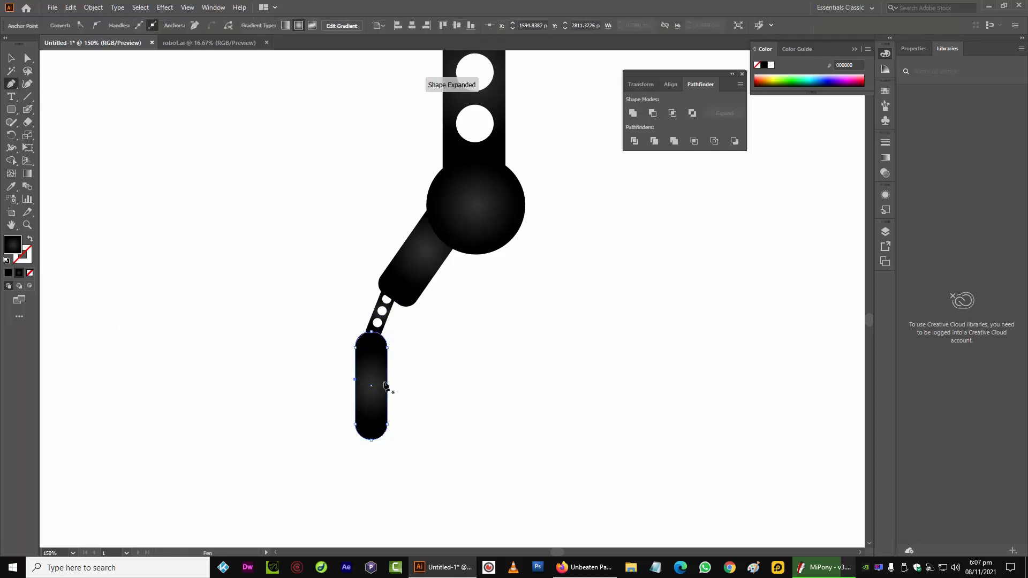
pyautogui.click(387, 382)
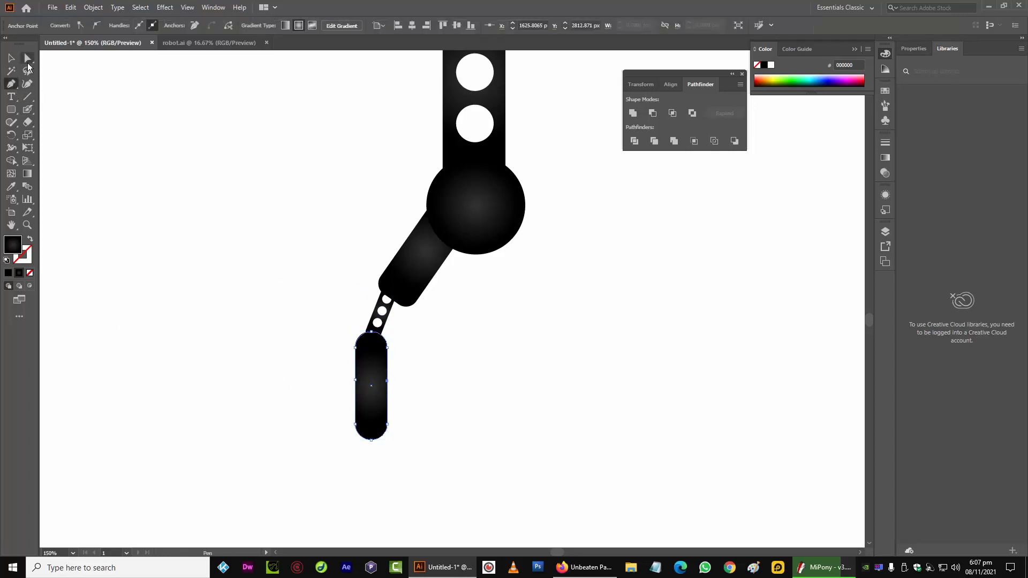
pyautogui.moveTo(331, 405); pyautogui.dragTo(407, 460)
pyautogui.hotkey('shift', 'Right')
pyautogui.hotkey('ctrl', 'z')
pyautogui.press('Right')
pyautogui.press('Right')
pyautogui.press('Right')
pyautogui.press('Right')
pyautogui.press('Right')
pyautogui.press('Right')
pyautogui.press('Right')
pyautogui.press('Right')
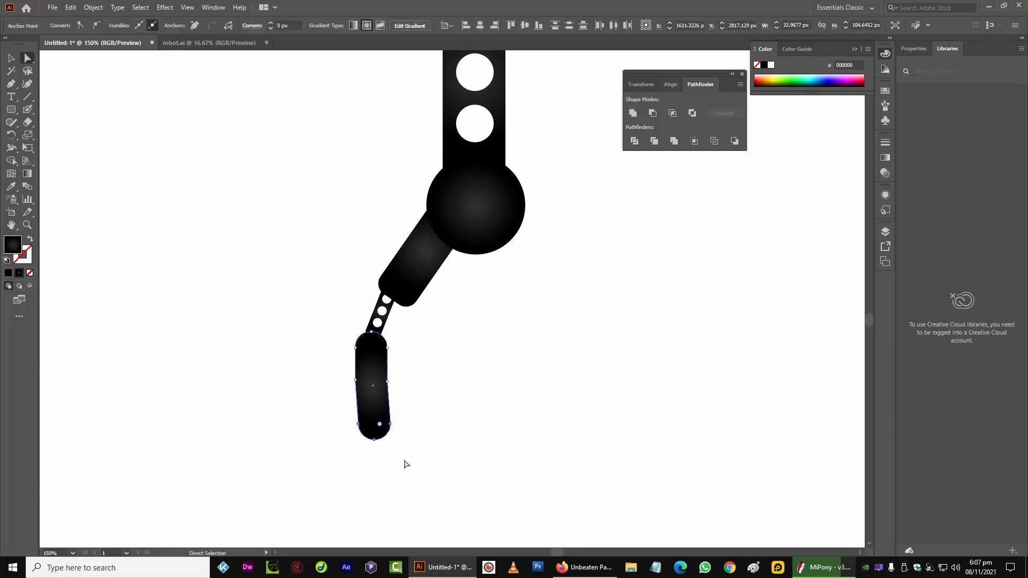
pyautogui.click(356, 381)
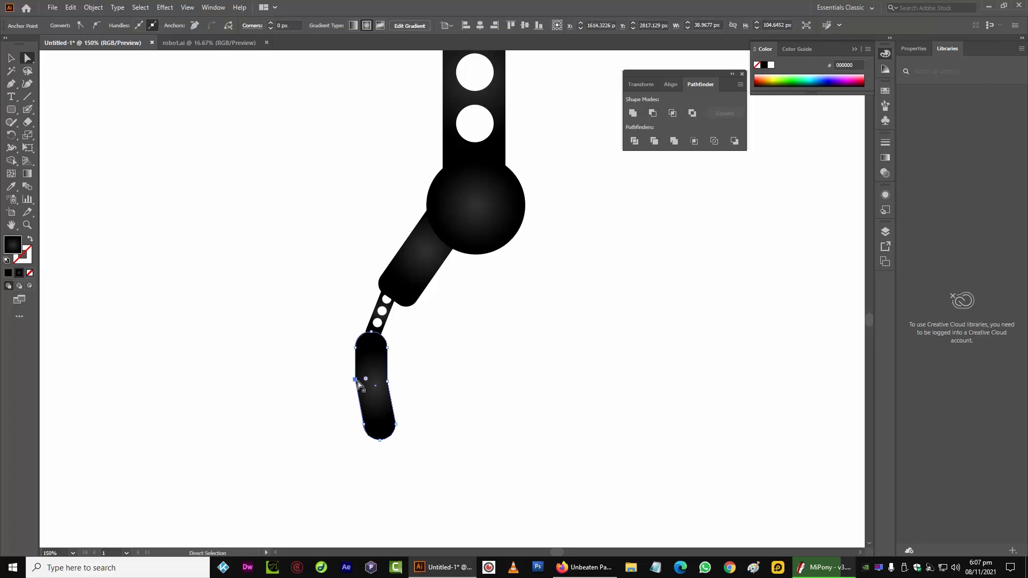
pyautogui.keyDown('shift'); pyautogui.click(387, 381); pyautogui.keyUp('shift')
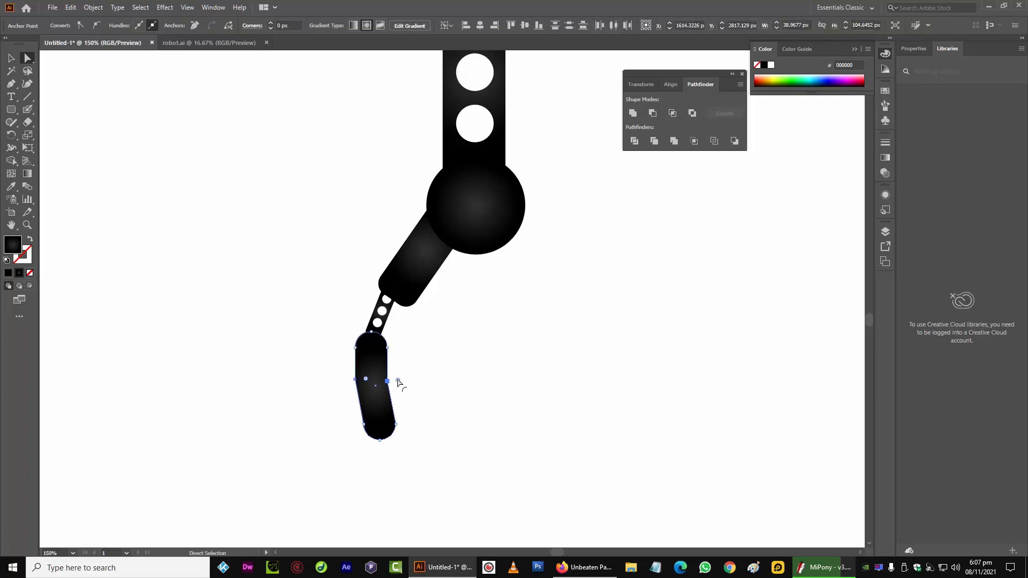
pyautogui.moveTo(398, 382); pyautogui.dragTo(407, 367)
pyautogui.moveTo(323, 373); pyautogui.dragTo(402, 438)
# Nudge the bent finger piece left and up to attach it to the perforated piece
pyautogui.click(11, 58)
pyautogui.click(400, 426)
pyautogui.click(380, 401)
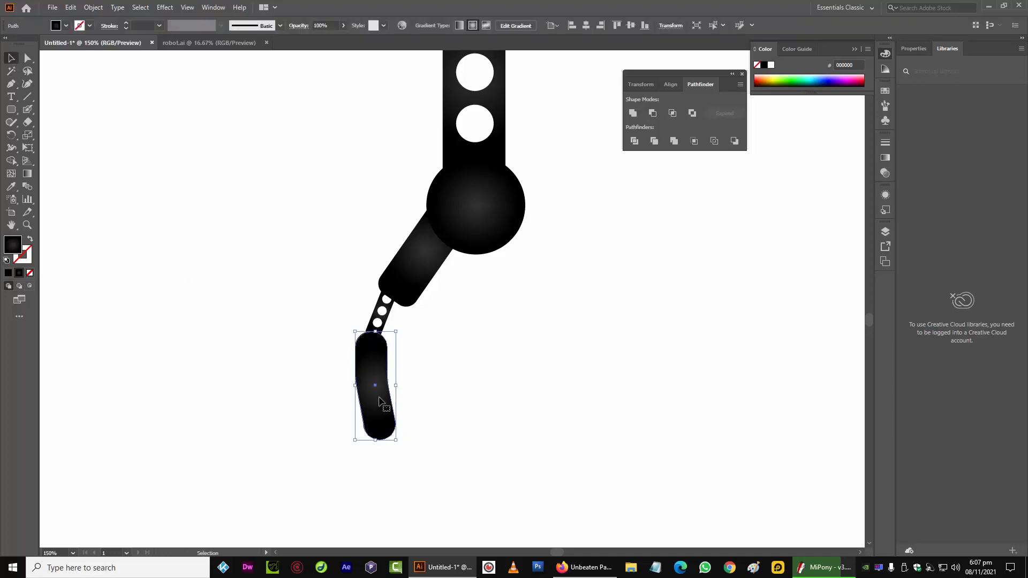
pyautogui.moveTo(401, 451); pyautogui.dragTo(397, 451)
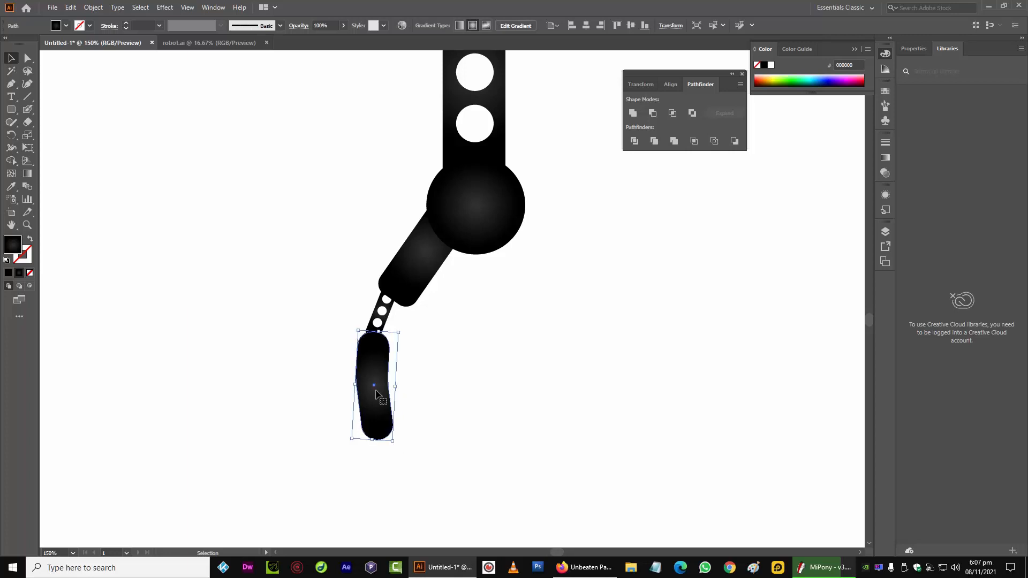
pyautogui.press('Left')
pyautogui.press('Left')
pyautogui.press('Left')
pyautogui.press('Left')
pyautogui.press('Up')
pyautogui.press('Up')
pyautogui.click(298, 360)
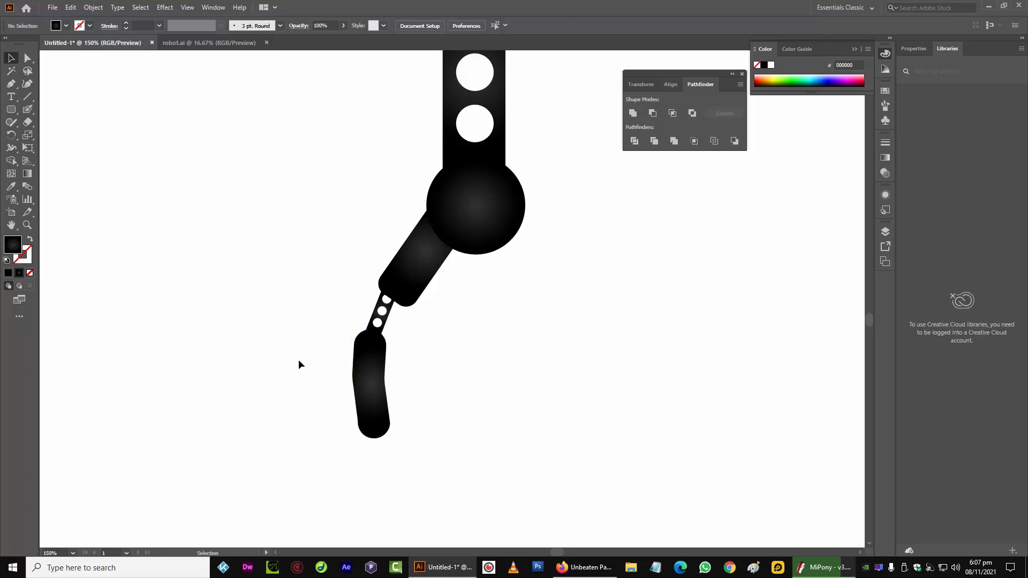
# Zoom out and back in to review the arm's new finger section
pyautogui.hotkey('ctrl', '-')
pyautogui.hotkey('ctrl', '-')
pyautogui.hotkey('ctrl', '-')
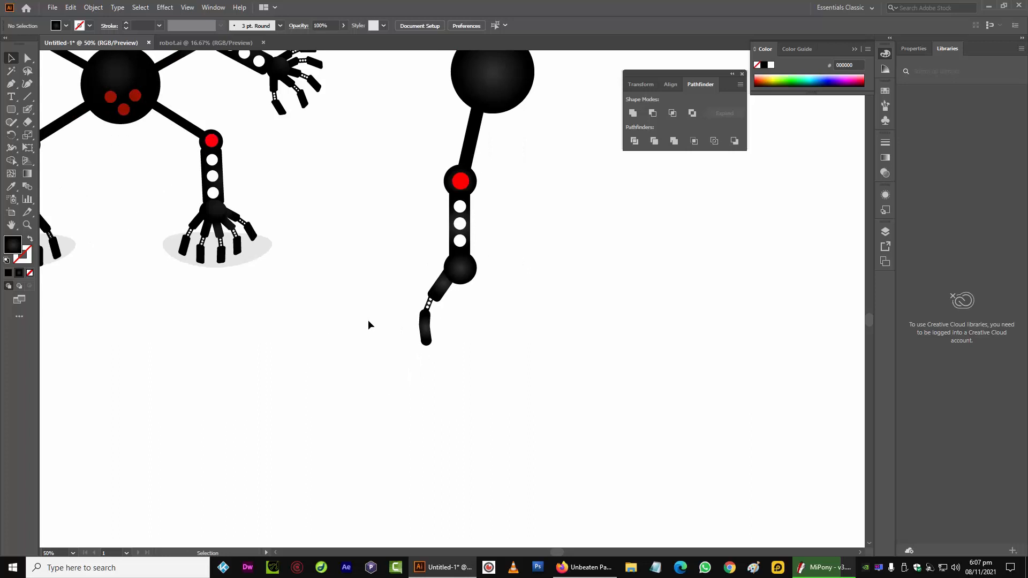
pyautogui.hotkey('ctrl', '+')
pyautogui.hotkey('ctrl', '+')
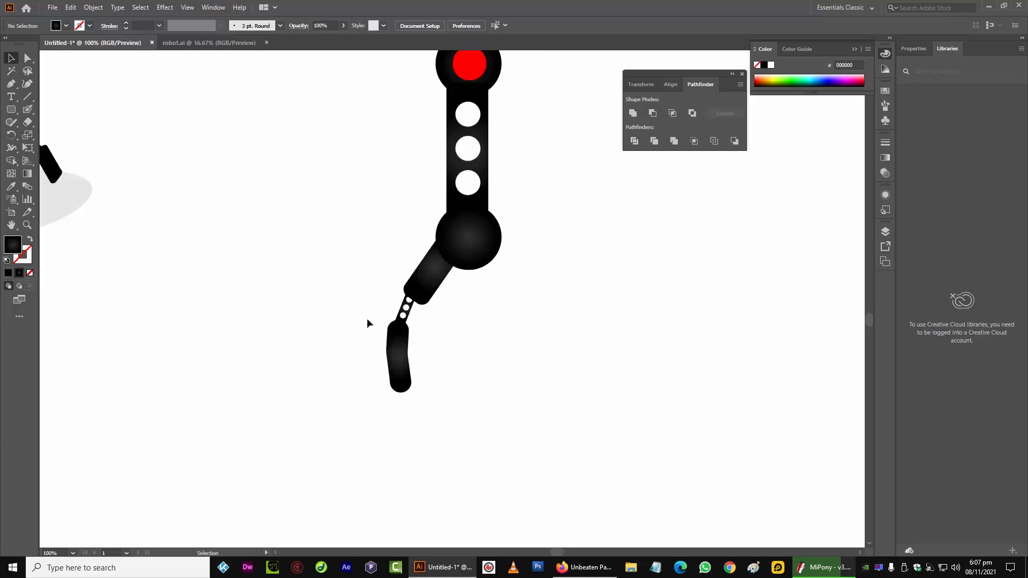
pyautogui.moveTo(253, 312); pyautogui.dragTo(384, 347)
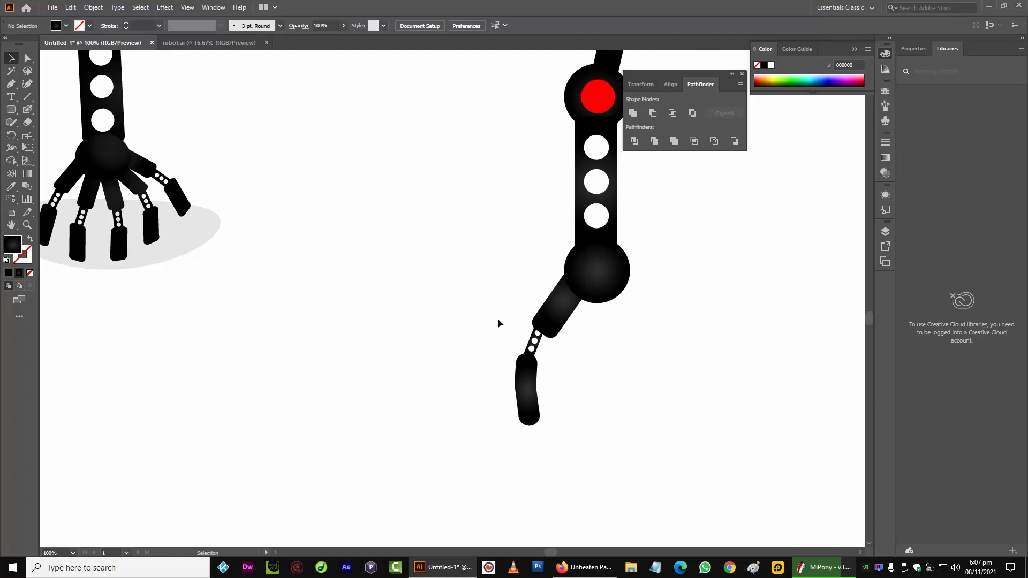
pyautogui.click(584, 292)
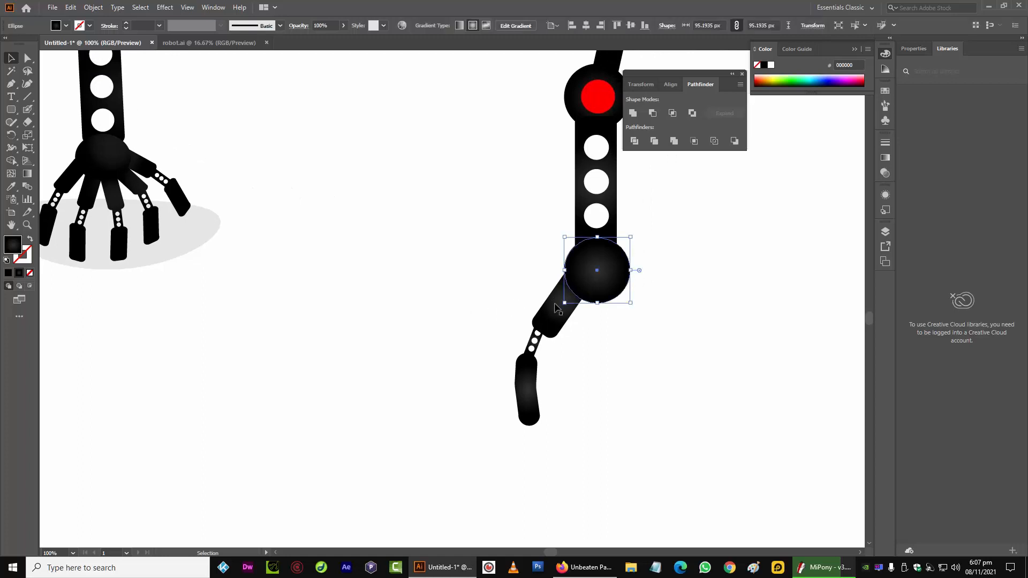
# Duplicate the left finger pieces and reflect the copy across the vertical axis
pyautogui.keyDown('shift'); pyautogui.click(535, 375); pyautogui.keyUp('shift')
pyautogui.moveTo(468, 314); pyautogui.dragTo(543, 393)
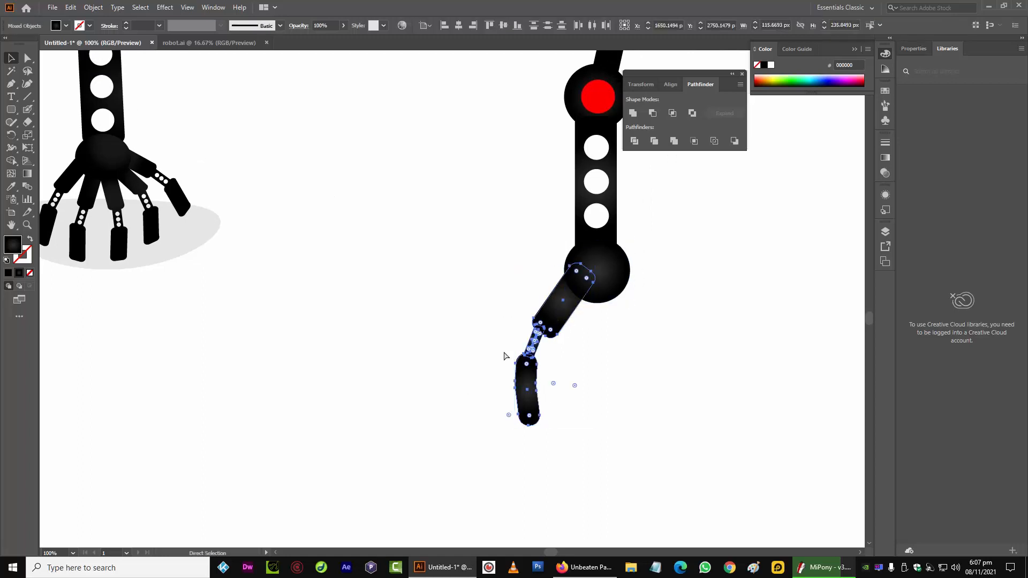
pyautogui.hotkey('ctrl', 'c')
pyautogui.hotkey('ctrl', 'v')
pyautogui.moveTo(454, 291); pyautogui.dragTo(618, 353)
pyautogui.click(93, 7)
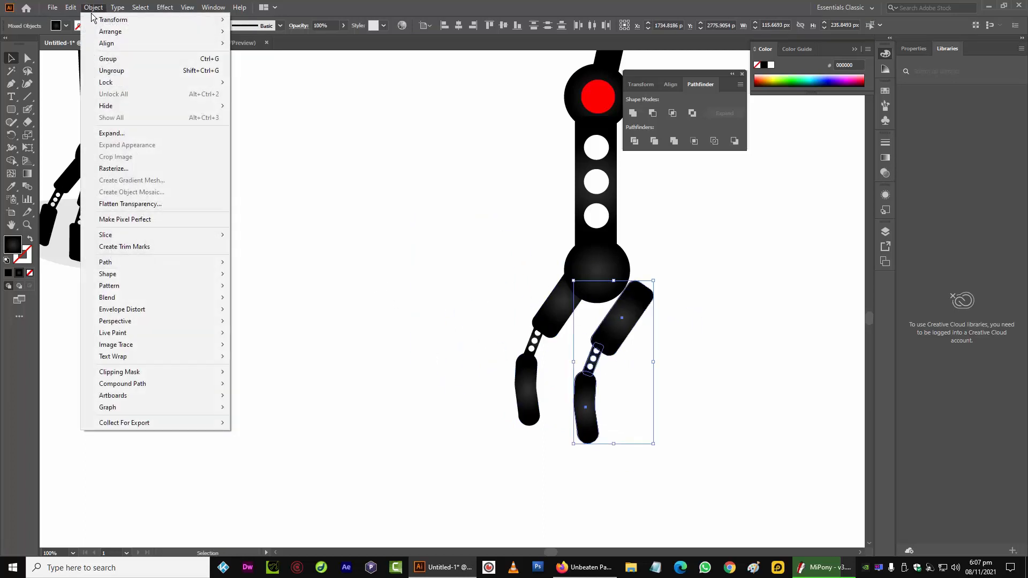
pyautogui.moveTo(161, 20)
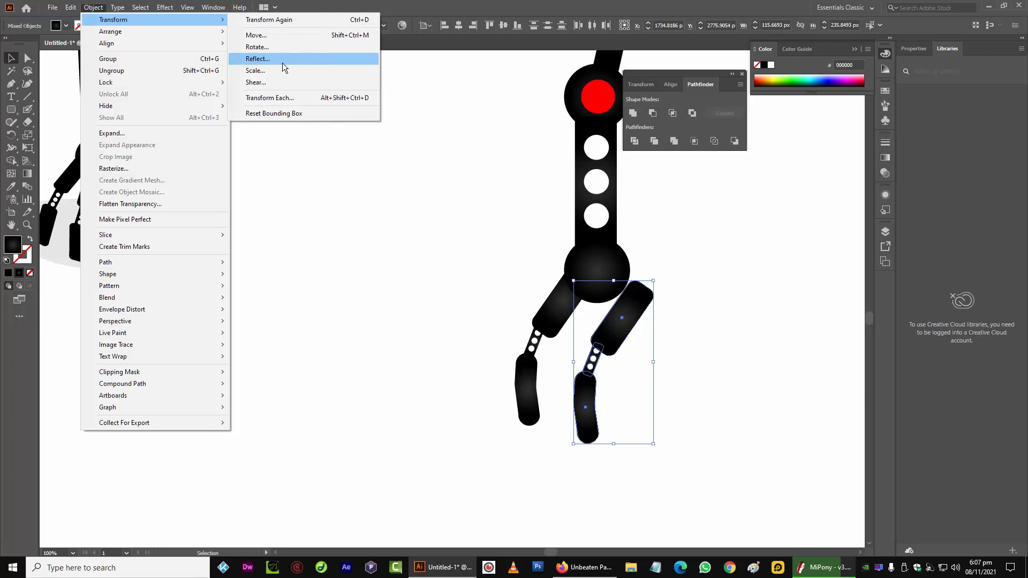
pyautogui.click(282, 62)
pyautogui.click(89, 171)
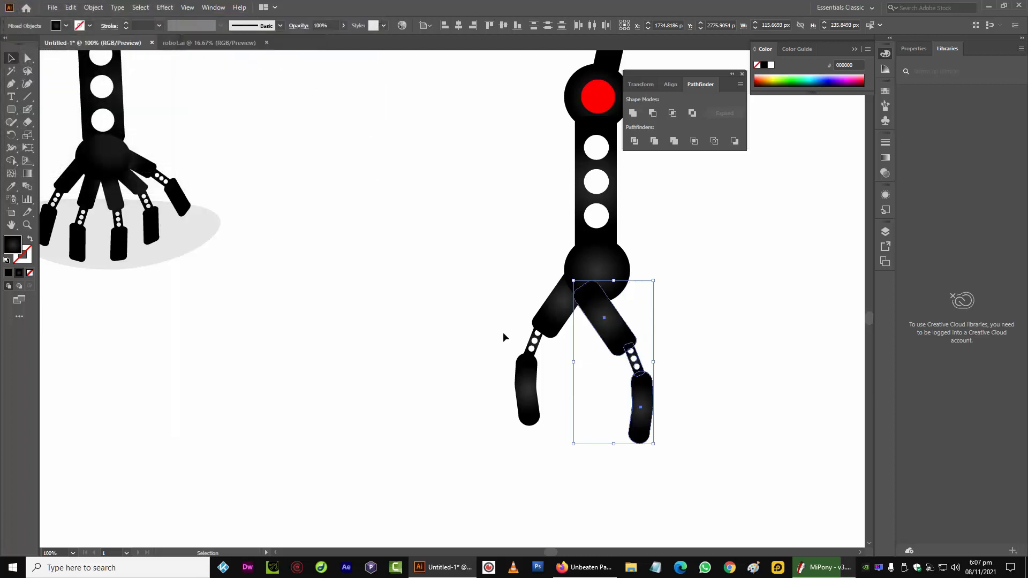
# Move and rotate the mirrored finger so it hangs from the right side of the joint circle
pyautogui.moveTo(608, 316); pyautogui.dragTo(637, 287)
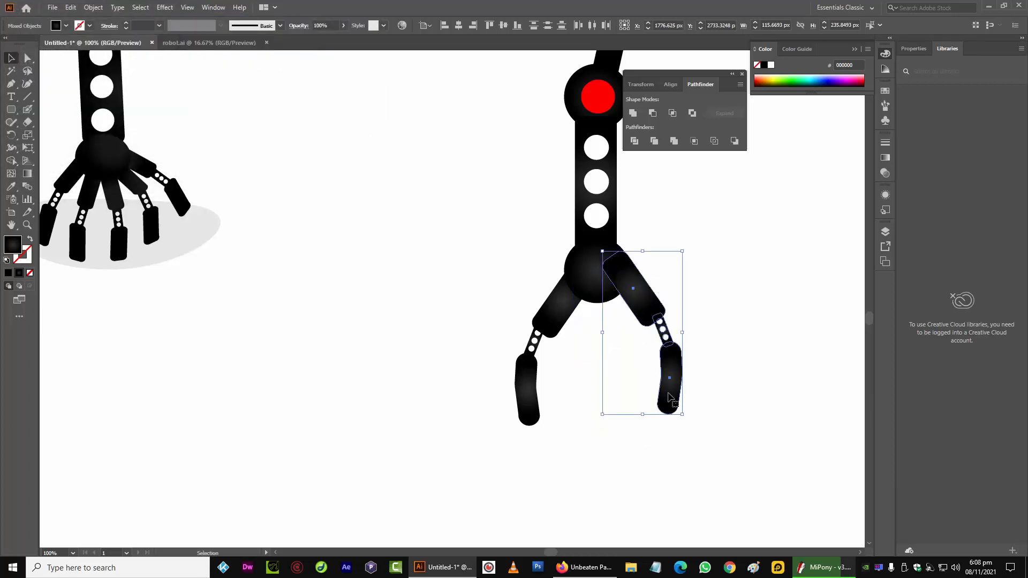
pyautogui.moveTo(683, 426); pyautogui.dragTo(718, 385)
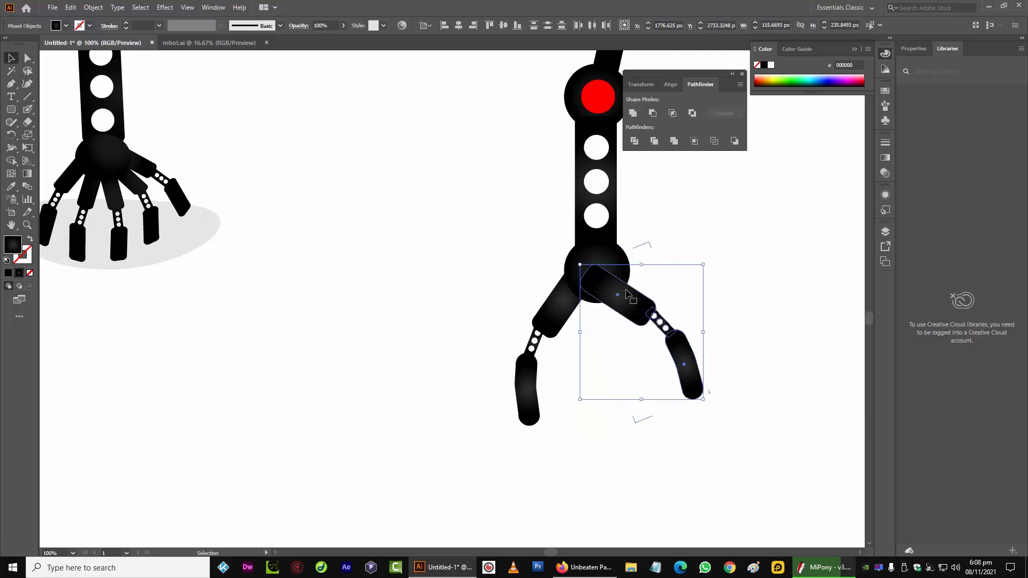
pyautogui.moveTo(613, 300); pyautogui.dragTo(639, 294)
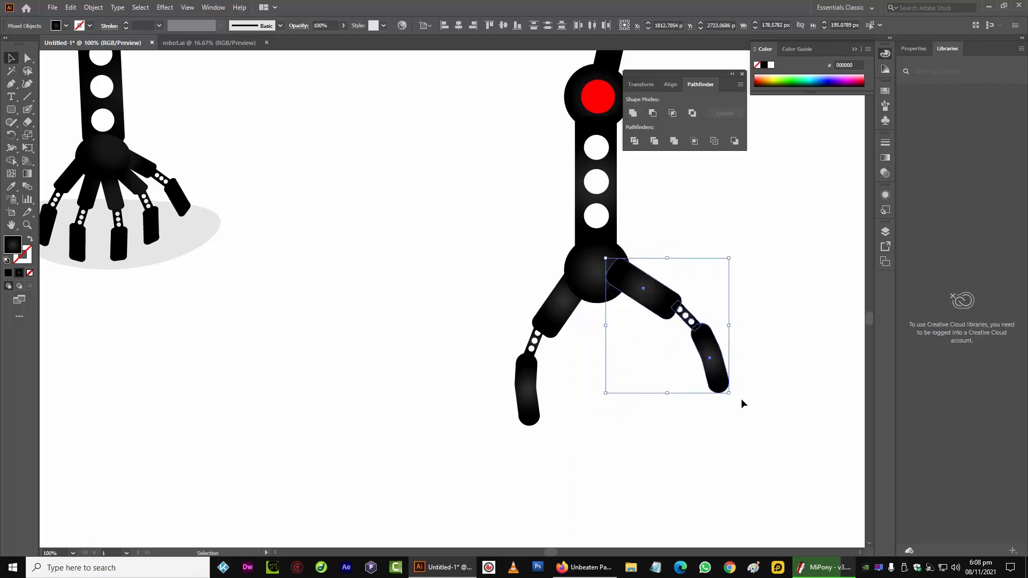
pyautogui.moveTo(731, 395); pyautogui.dragTo(715, 422)
pyautogui.moveTo(656, 299); pyautogui.dragTo(644, 307)
pyautogui.click(583, 369)
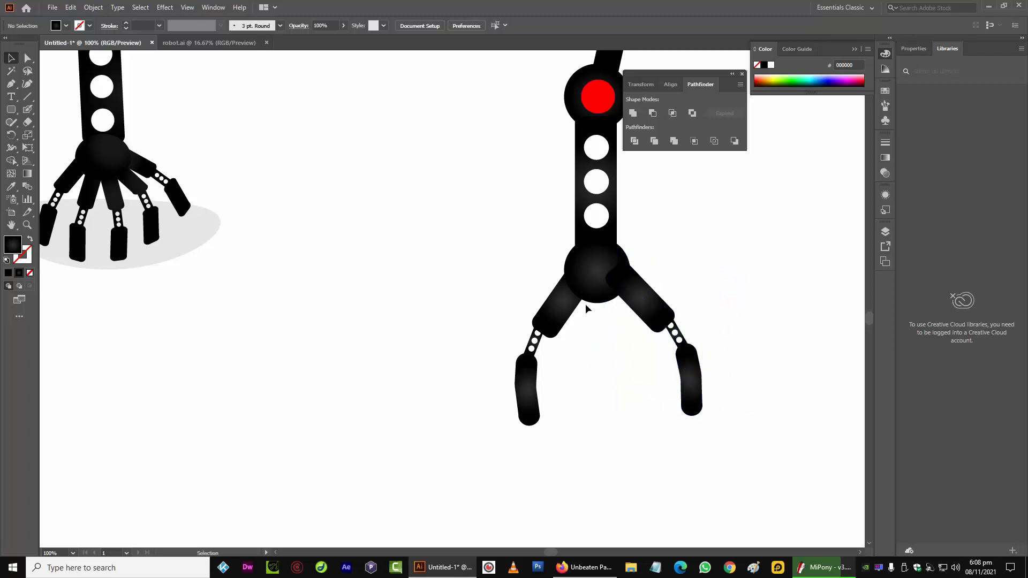
# Apply a linear gradient to the right upper finger segment, dragging it along the segment's length
pyautogui.click(631, 292)
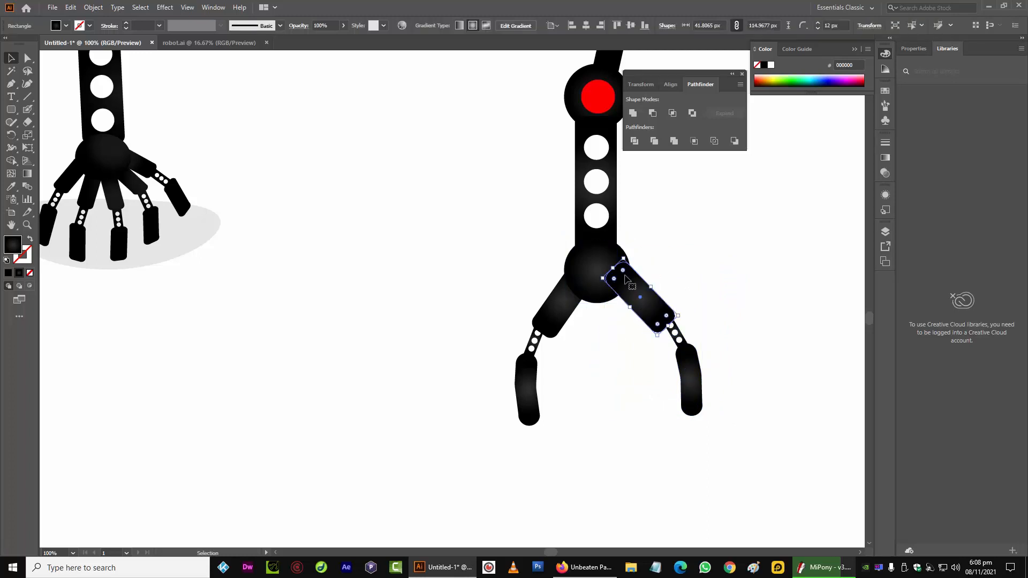
pyautogui.click(213, 7)
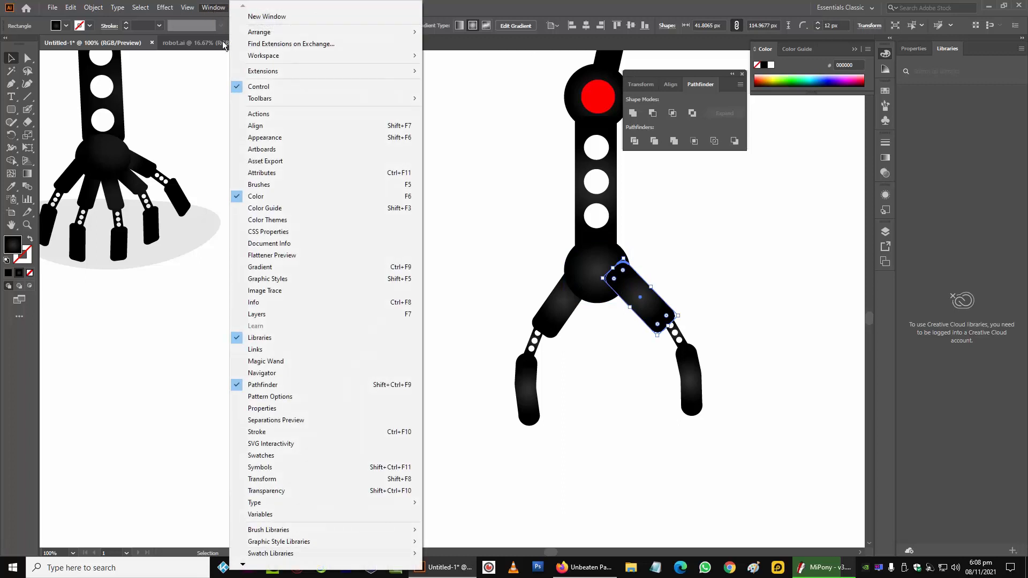
pyautogui.click(283, 267)
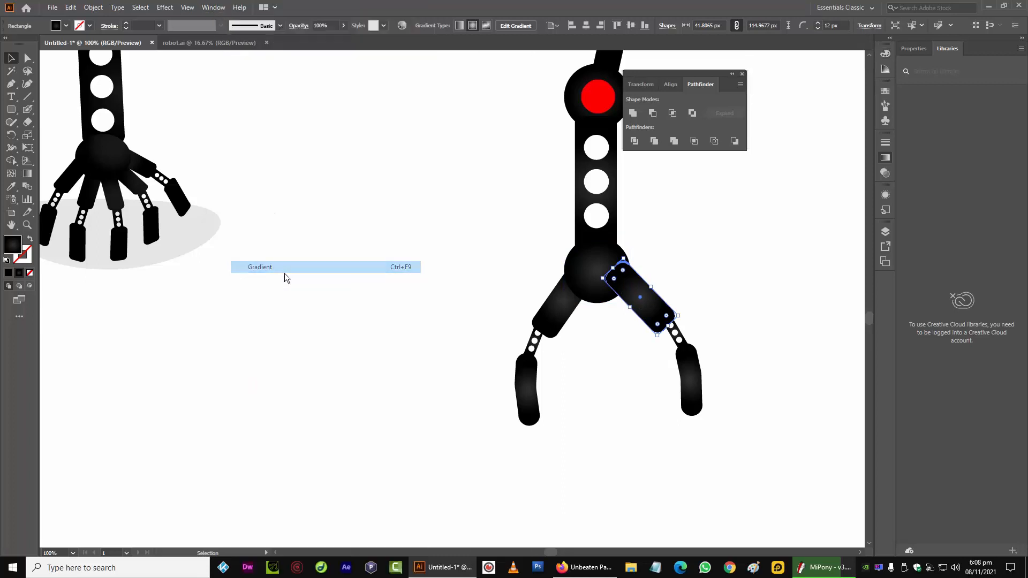
pyautogui.click(803, 154)
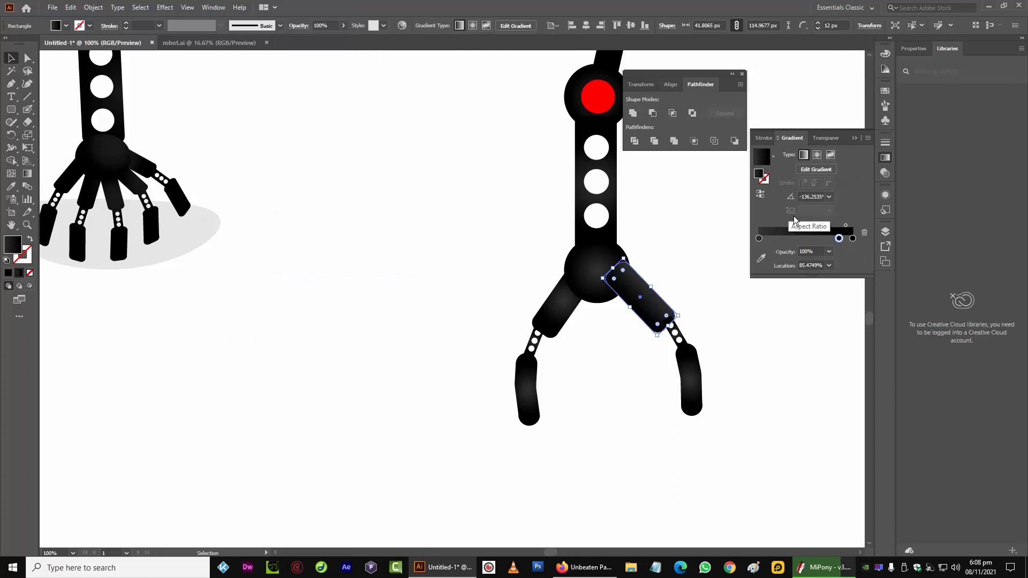
pyautogui.click(27, 174)
pyautogui.moveTo(616, 267)
pyautogui.mouseDown()
pyautogui.moveTo(654, 315)
pyautogui.moveTo(599, 243)
pyautogui.mouseUp()
pyautogui.moveTo(656, 322); pyautogui.dragTo(621, 271)
pyautogui.click(12, 58)
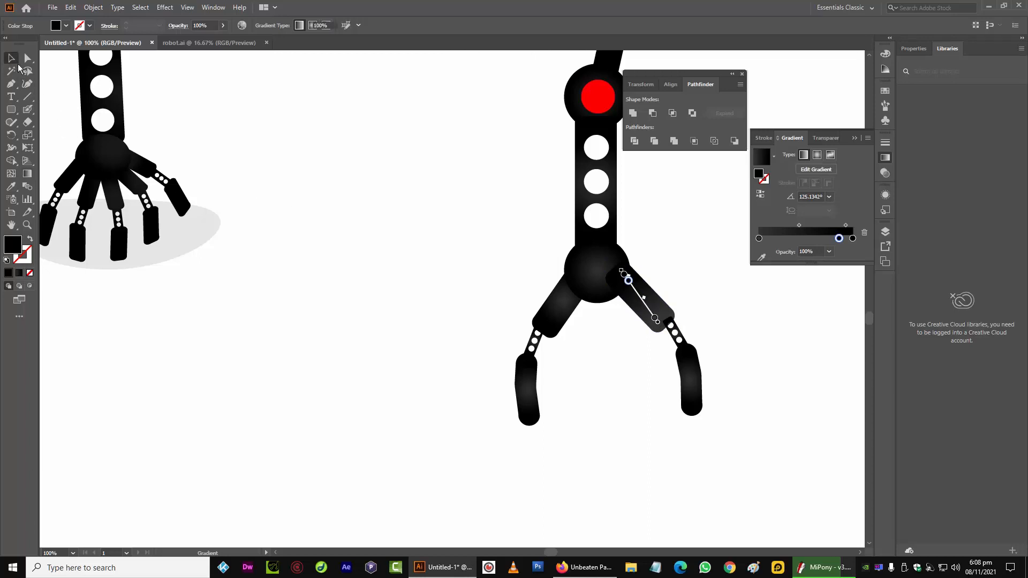
# Apply a vertical linear gradient to the joint circle with the Gradient tool
pyautogui.click(348, 204)
pyautogui.click(598, 273)
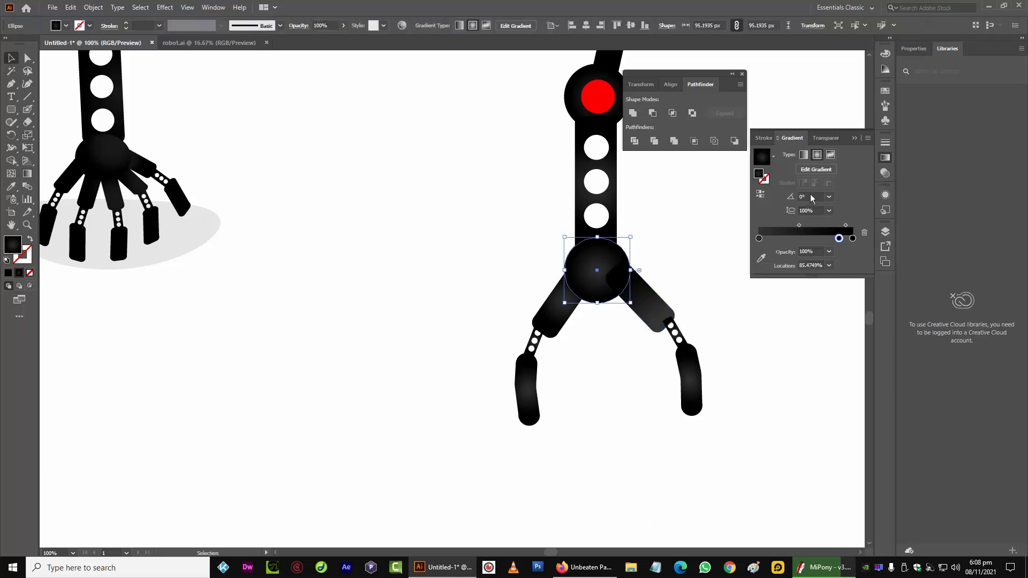
pyautogui.click(804, 155)
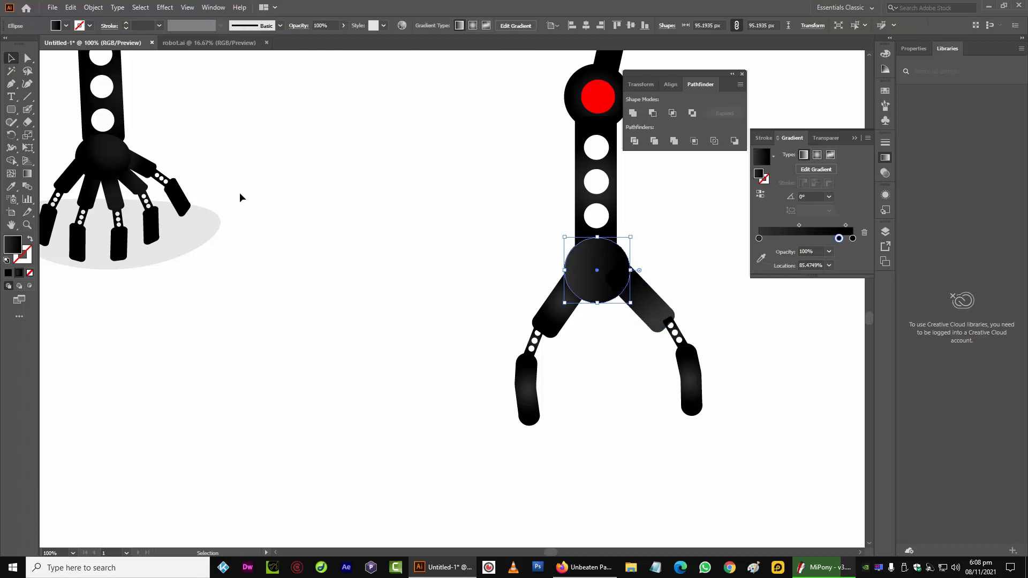
pyautogui.click(28, 173)
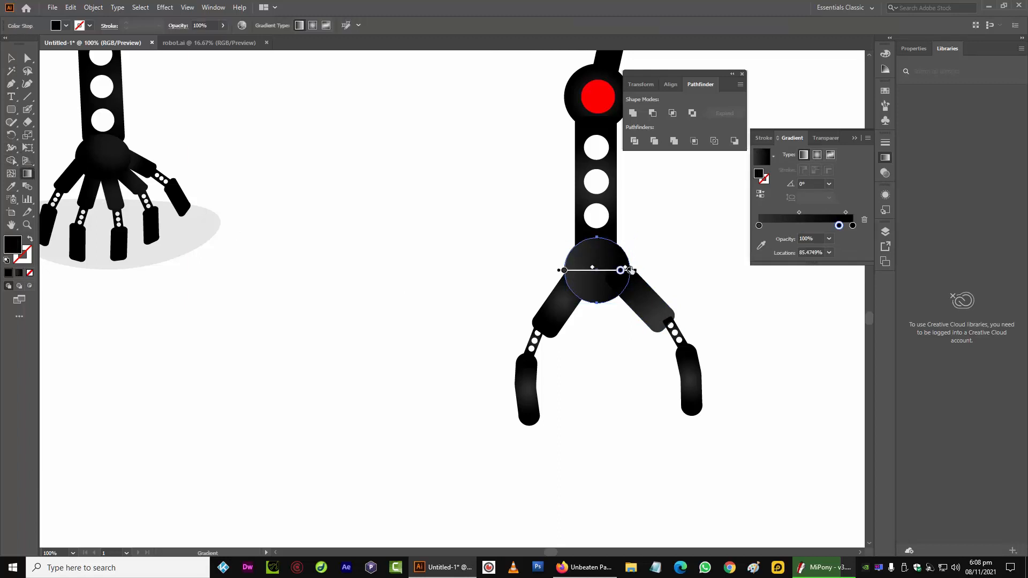
pyautogui.moveTo(597, 245)
pyautogui.mouseDown()
pyautogui.moveTo(597, 318)
pyautogui.moveTo(597, 288)
pyautogui.mouseUp()
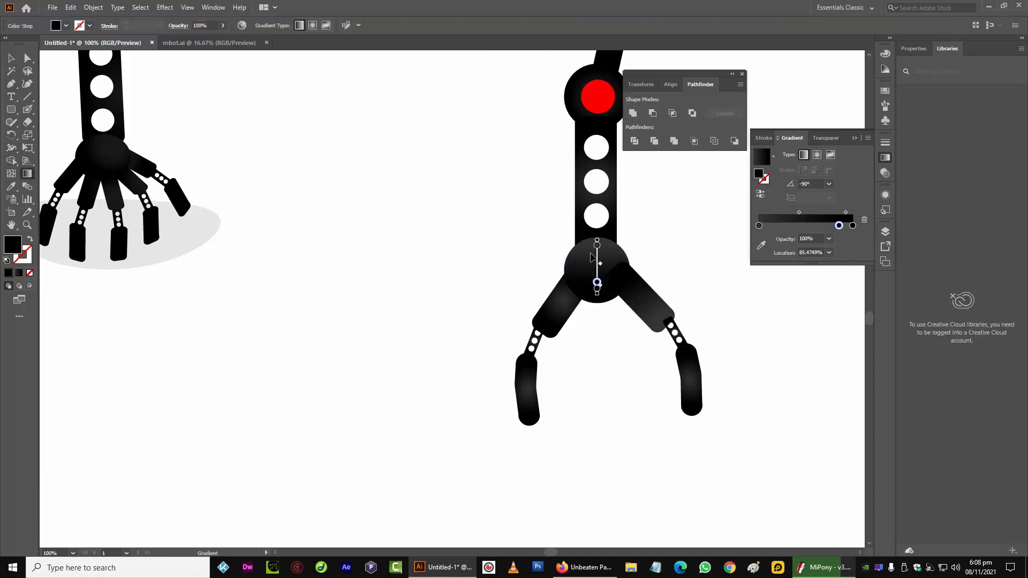
pyautogui.moveTo(587, 245); pyautogui.dragTo(588, 283)
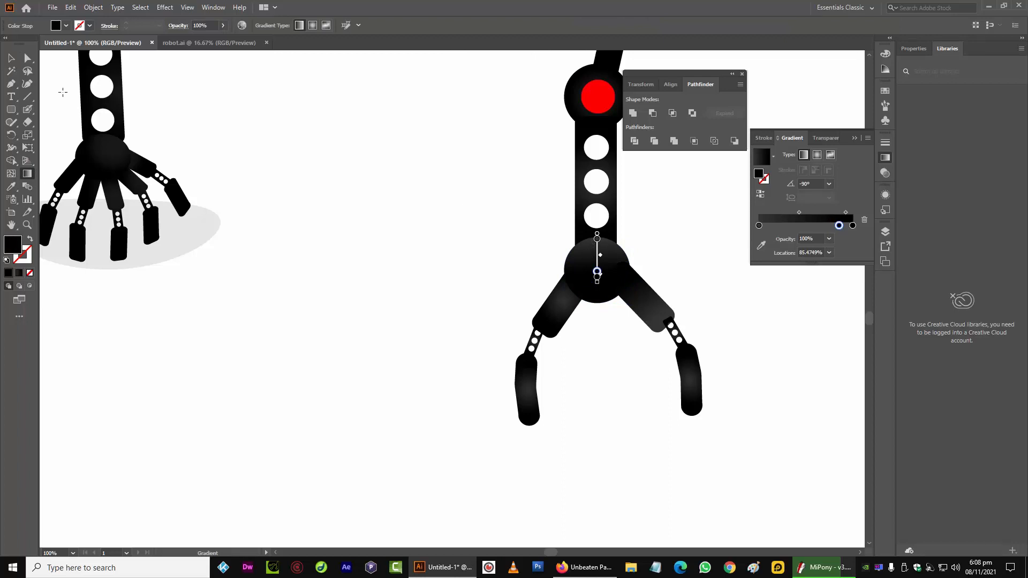
# Readjust the linear gradient on the right upper finger segment with the Gradient tool
pyautogui.click(28, 57)
pyautogui.click(646, 321)
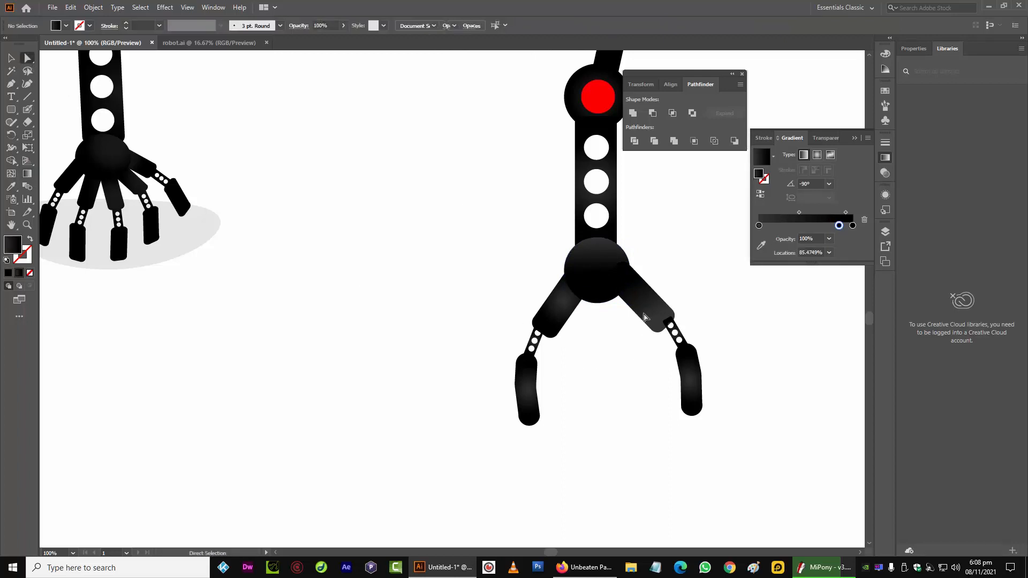
pyautogui.click(26, 174)
pyautogui.moveTo(630, 282); pyautogui.dragTo(639, 295)
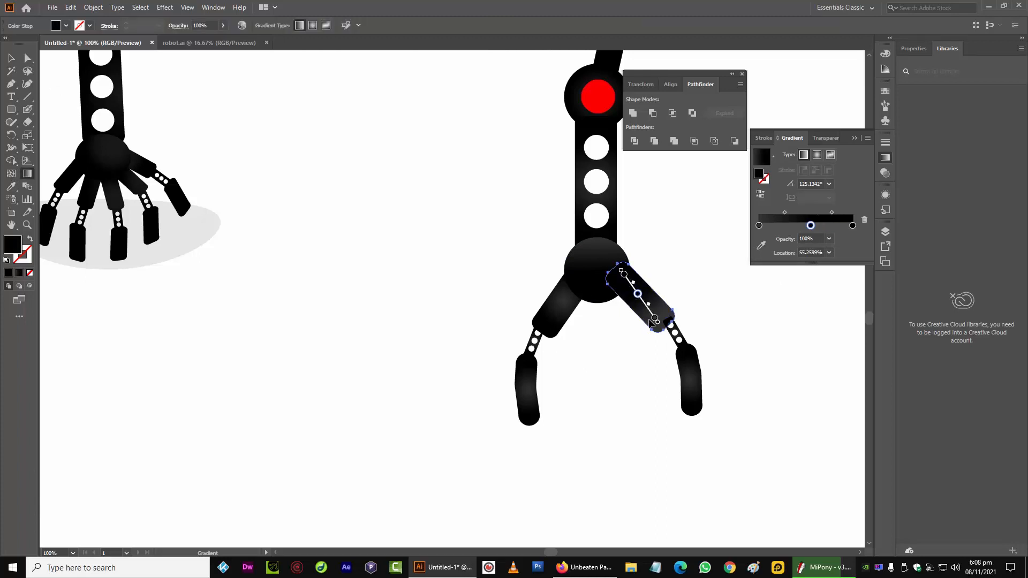
pyautogui.click(651, 313)
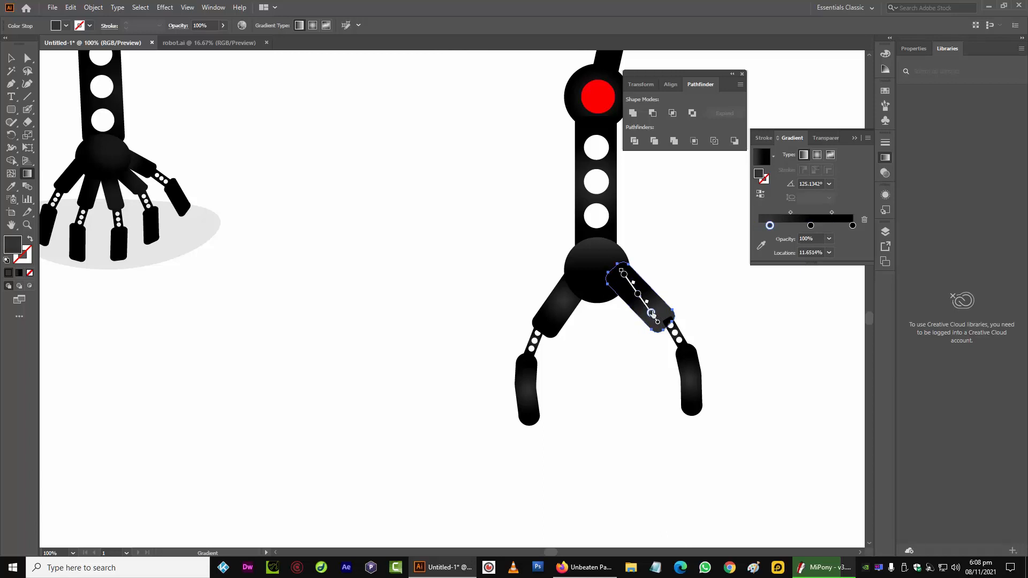
pyautogui.moveTo(628, 302); pyautogui.dragTo(640, 327)
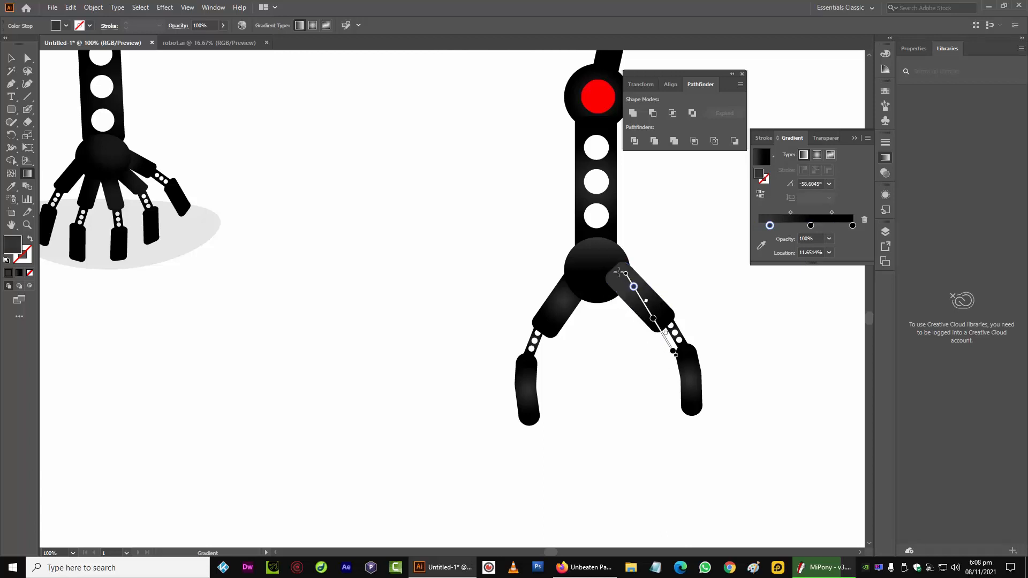
pyautogui.moveTo(608, 265); pyautogui.dragTo(652, 308)
pyautogui.moveTo(606, 248); pyautogui.dragTo(631, 276)
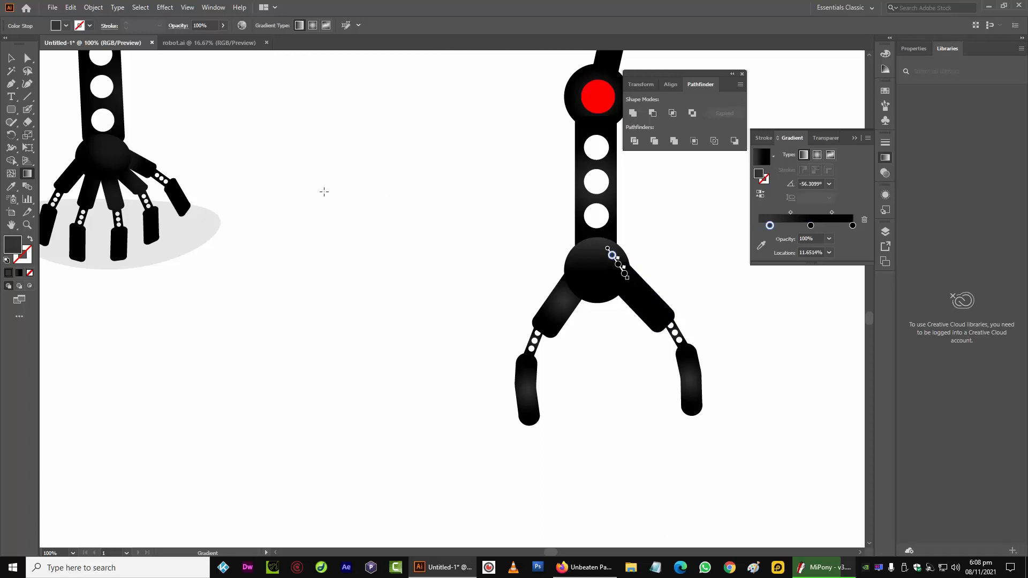
pyautogui.click(11, 58)
# Bring the left upper finger segment in front of the joint circle
pyautogui.click(563, 305)
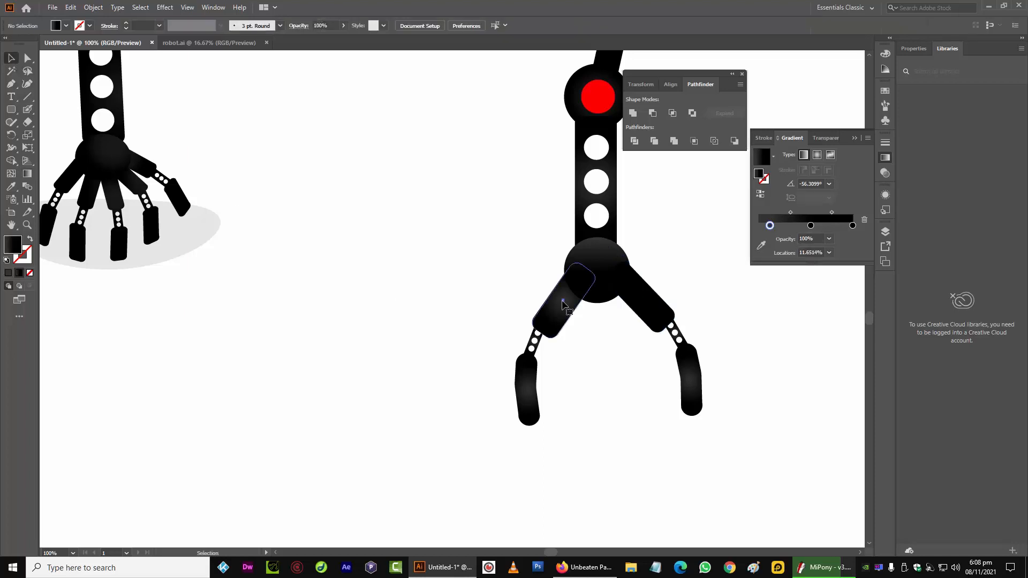
pyautogui.rightClick(563, 305)
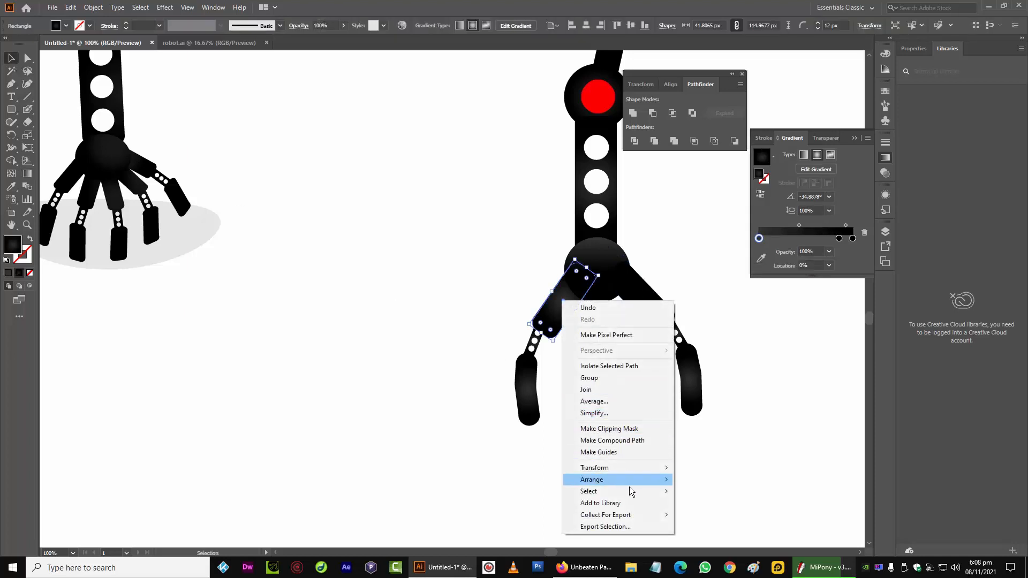
pyautogui.moveTo(632, 479)
pyautogui.click(701, 491)
pyautogui.click(377, 351)
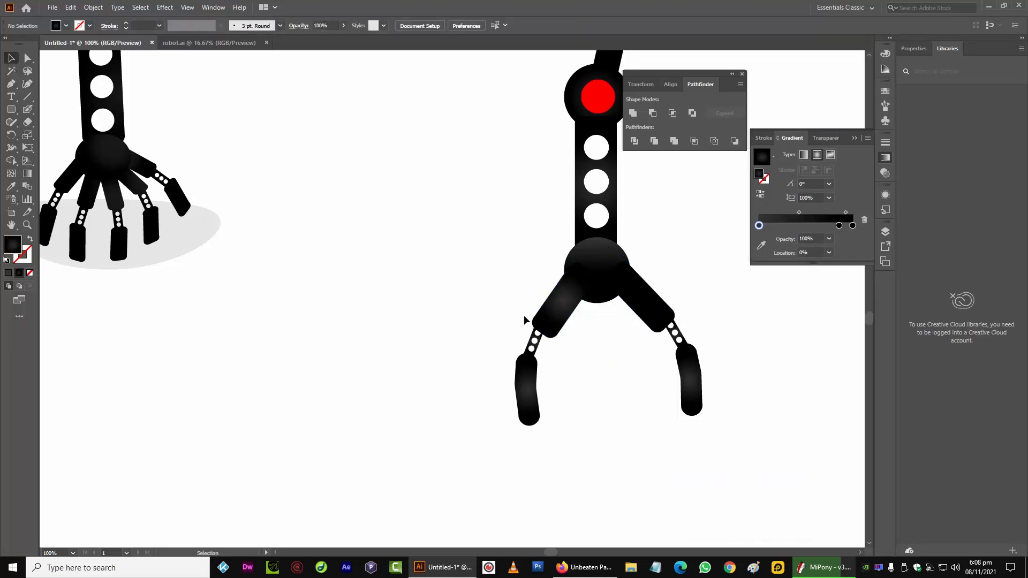
# Apply a linear gradient along the left upper finger segment with the Gradient tool
pyautogui.click(536, 321)
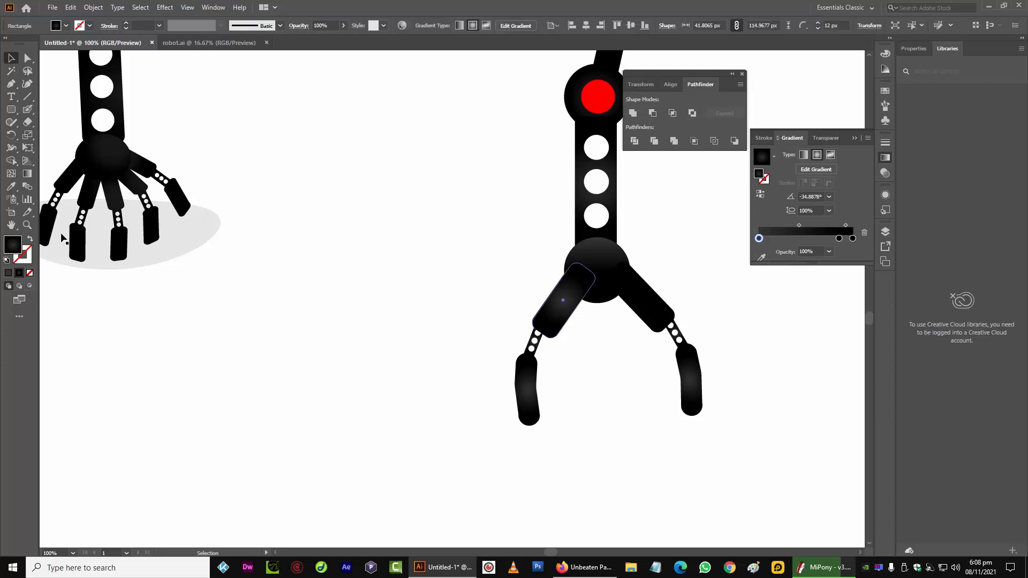
pyautogui.click(808, 162)
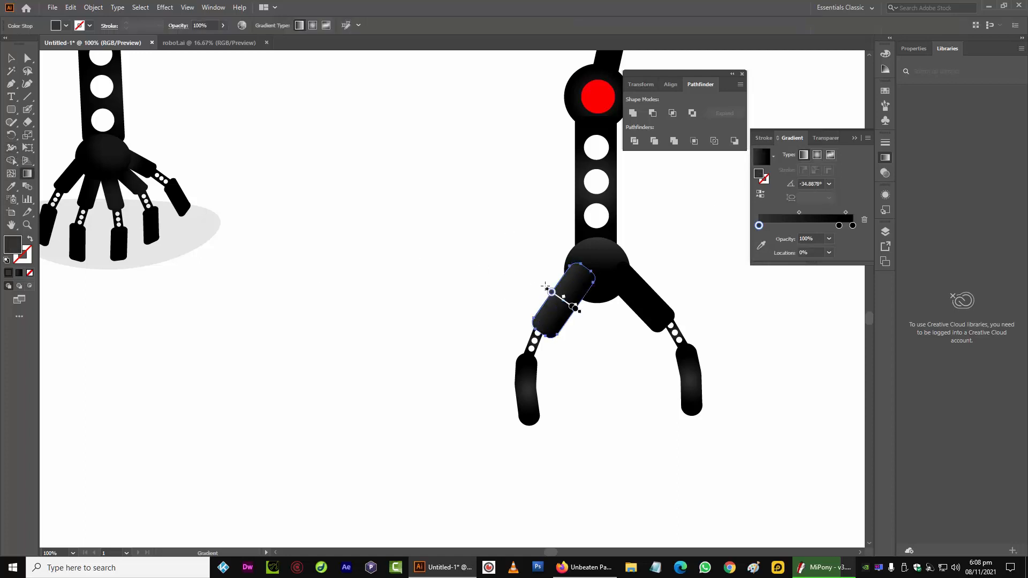
pyautogui.moveTo(585, 280); pyautogui.dragTo(557, 335)
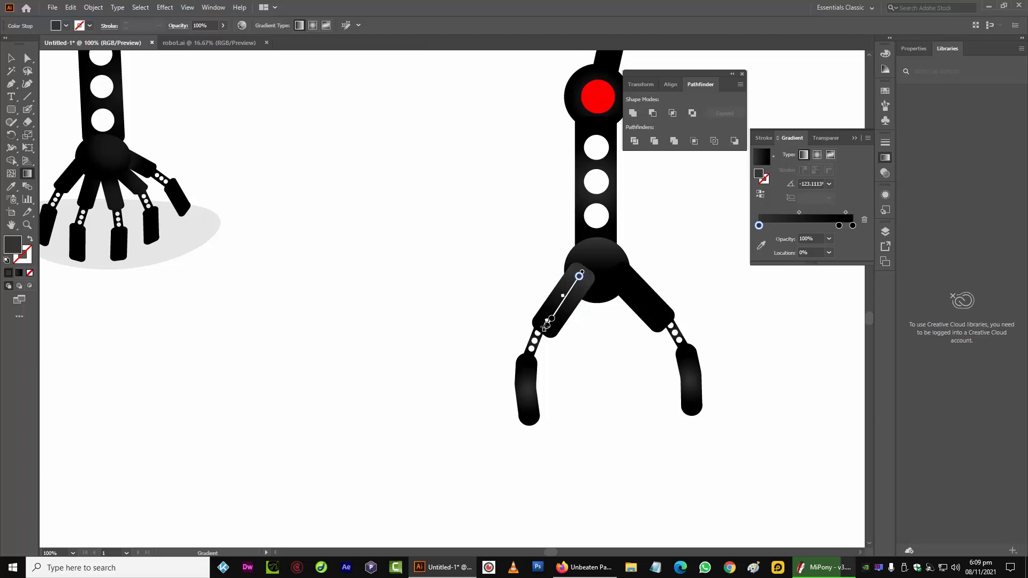
pyautogui.moveTo(551, 319); pyautogui.dragTo(569, 290)
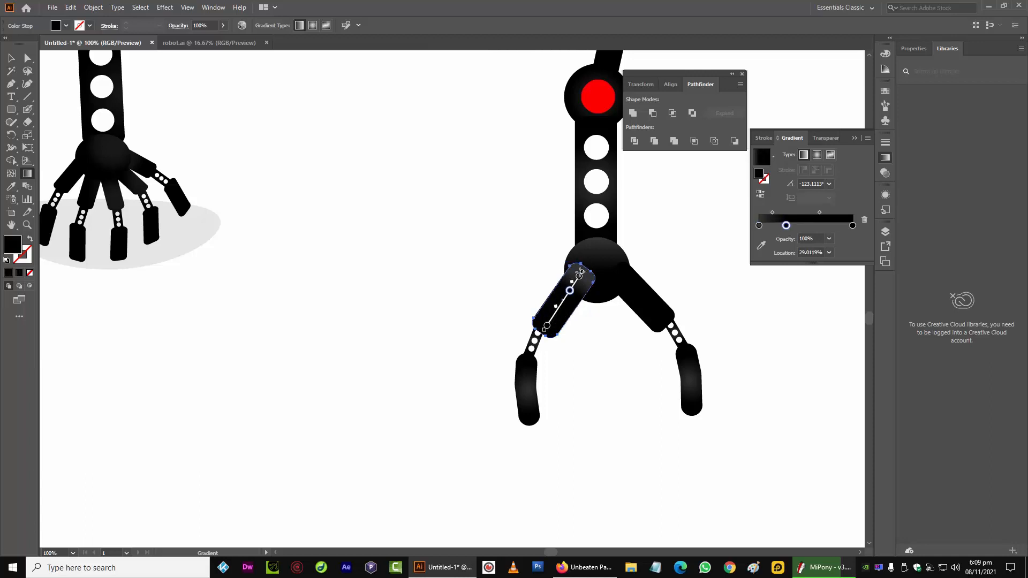
pyautogui.moveTo(580, 272)
pyautogui.mouseDown()
pyautogui.moveTo(545, 319)
pyautogui.moveTo(590, 262)
pyautogui.mouseUp()
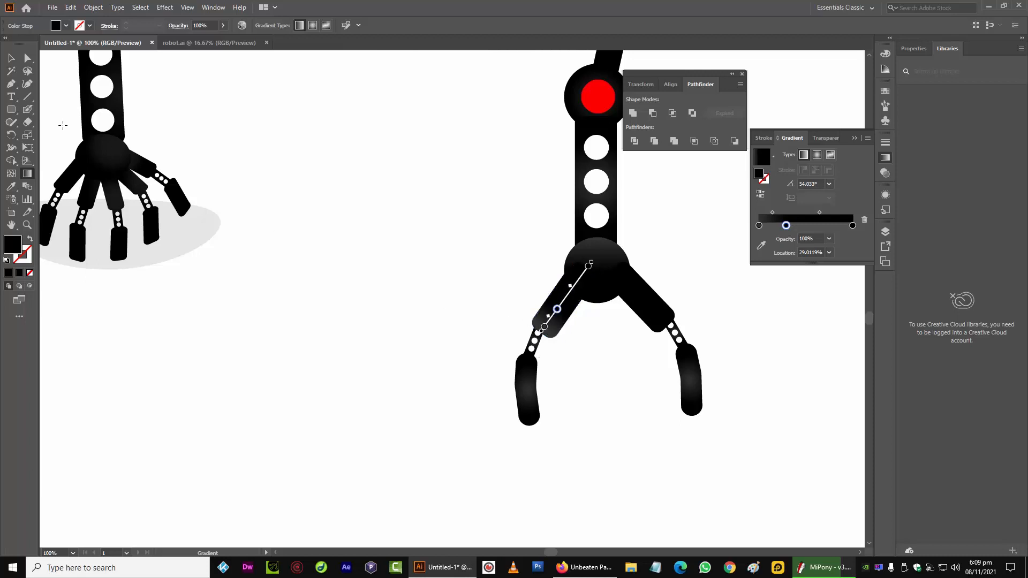
pyautogui.click(11, 58)
pyautogui.click(417, 345)
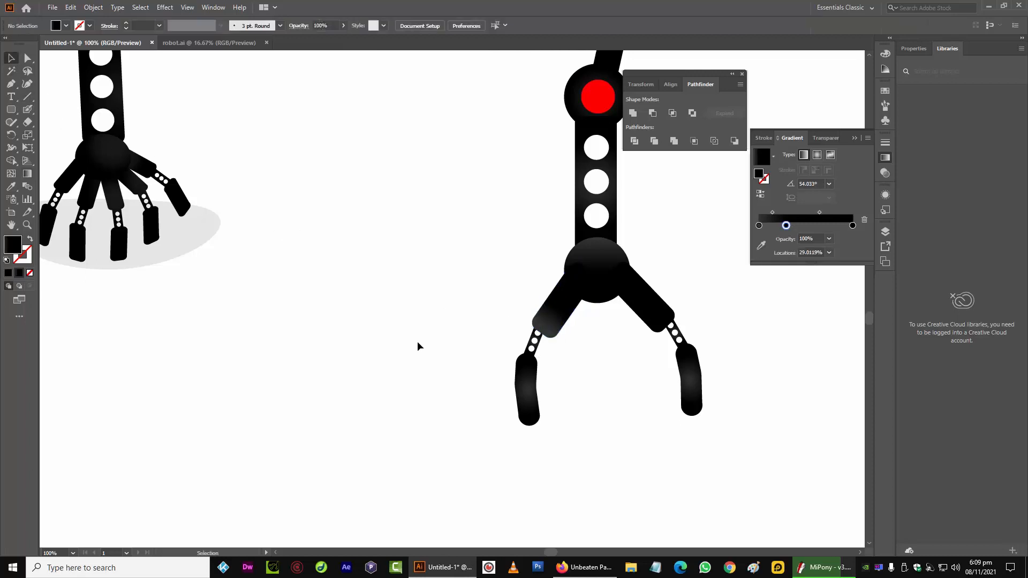
# Select the left fingertip and its perforated link and rotate them slightly
pyautogui.click(532, 416)
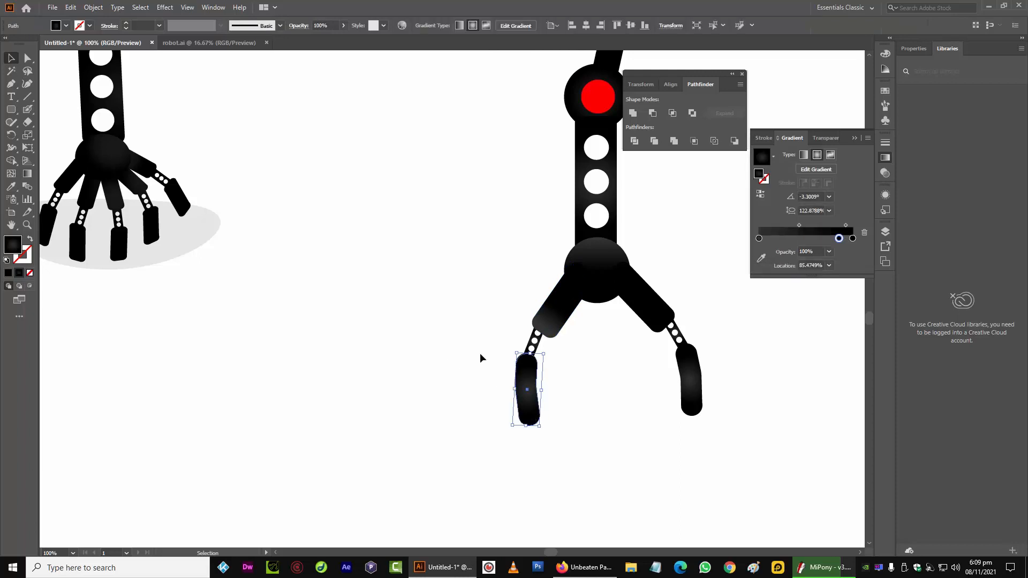
pyautogui.moveTo(479, 356); pyautogui.dragTo(541, 390)
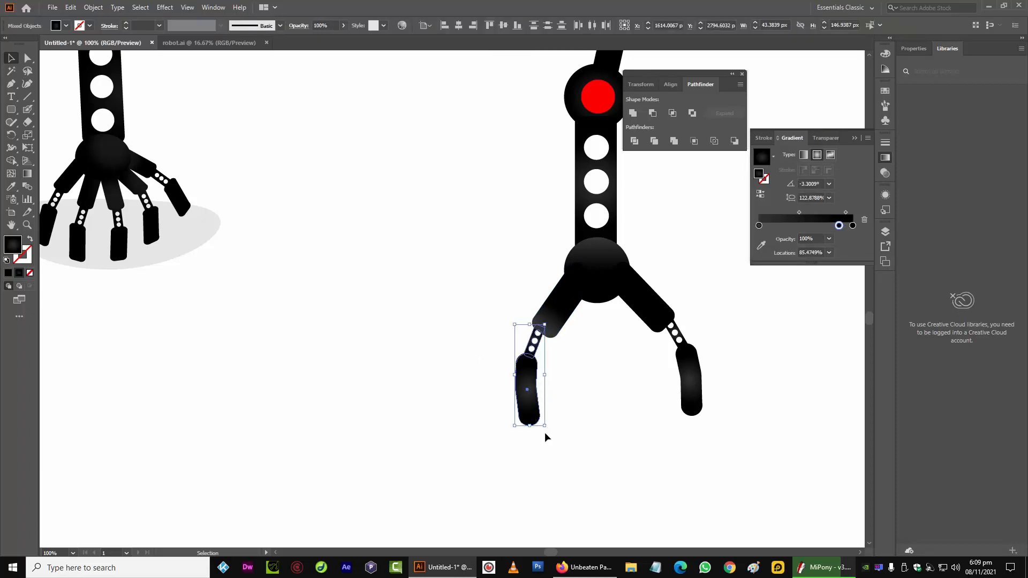
pyautogui.moveTo(550, 431); pyautogui.dragTo(548, 418)
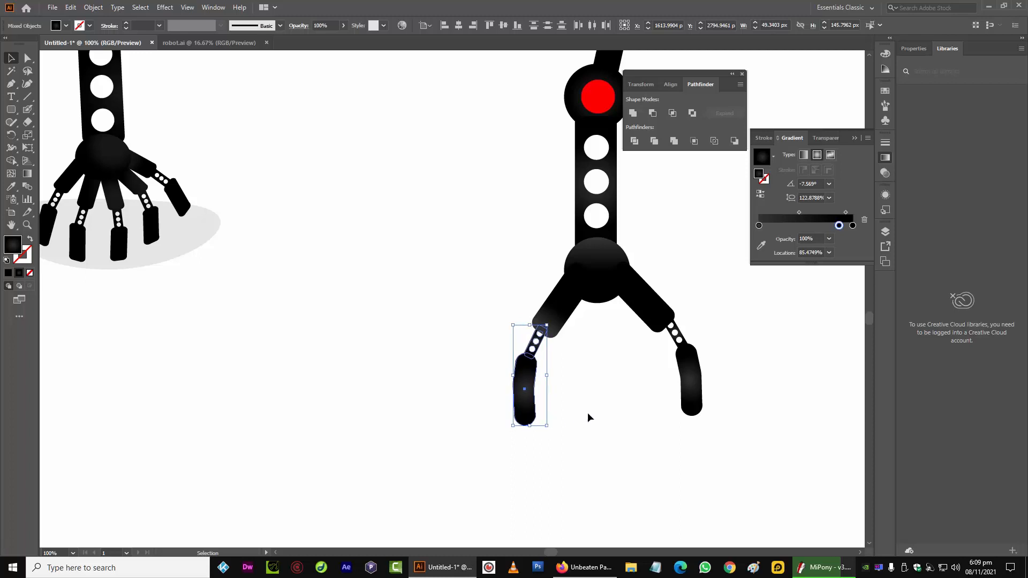
# Duplicate the left finger segment with its link and fingertip, and rotate the copy to point straight down as a middle finger
pyautogui.click(588, 417)
pyautogui.click(563, 316)
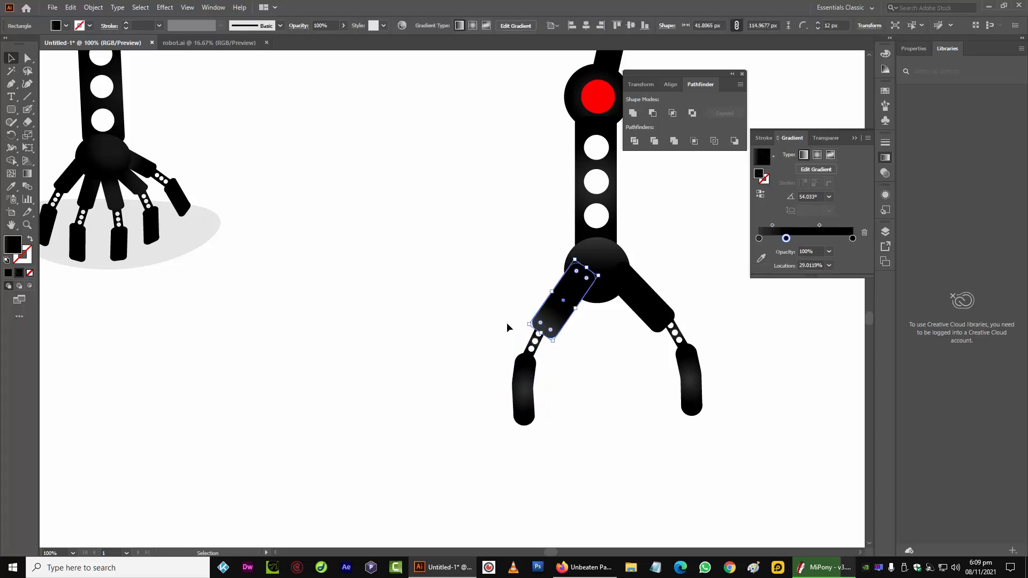
pyautogui.moveTo(554, 386); pyautogui.dragTo(553, 386)
pyautogui.moveTo(553, 322); pyautogui.dragTo(589, 349)
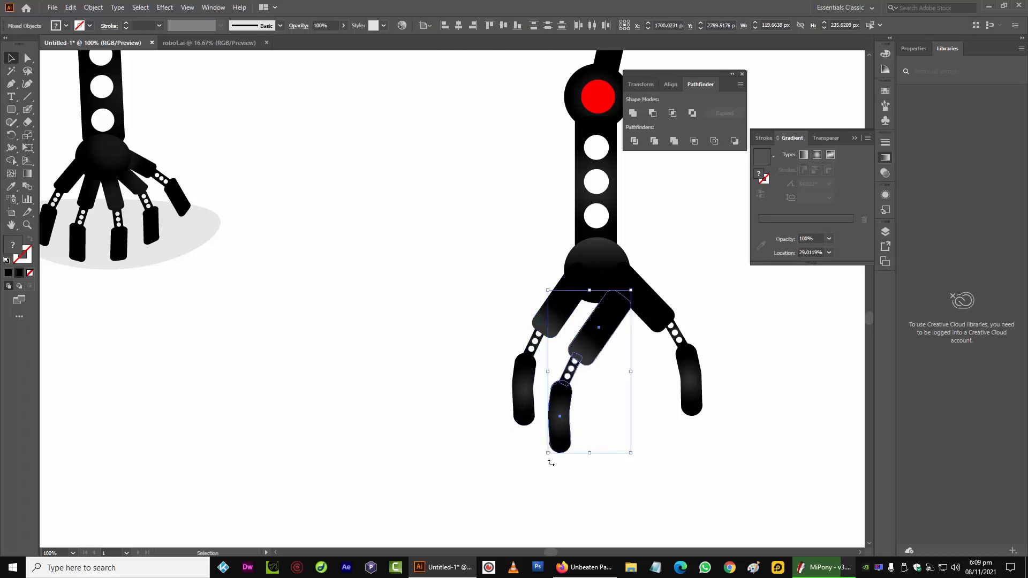
pyautogui.moveTo(550, 463); pyautogui.dragTo(598, 398)
pyautogui.moveTo(574, 352); pyautogui.dragTo(591, 346)
# Rotate the middle fingertip upright and move it back under its link
pyautogui.click(615, 433)
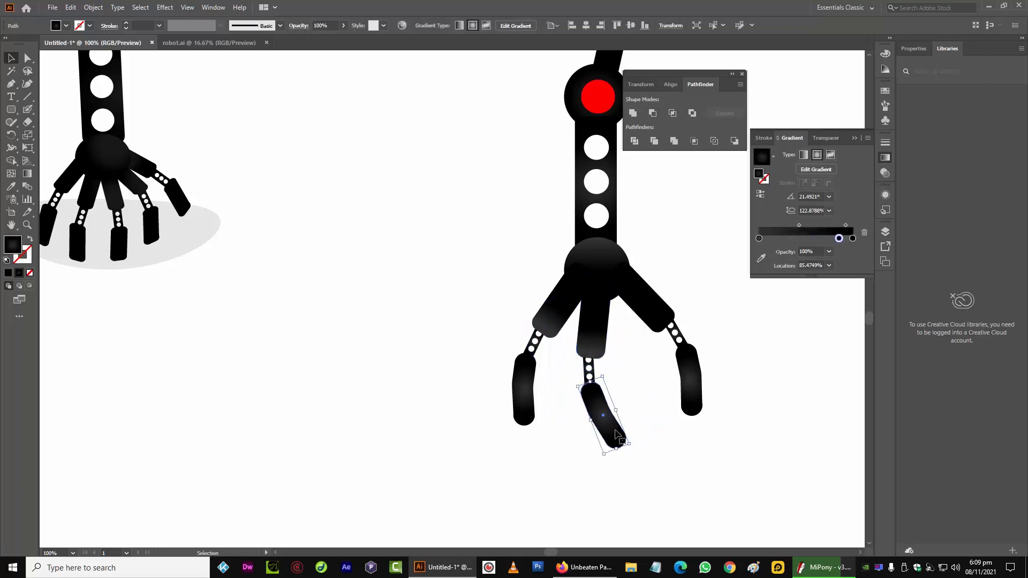
pyautogui.moveTo(639, 442); pyautogui.dragTo(624, 455)
pyautogui.moveTo(598, 406); pyautogui.dragTo(586, 399)
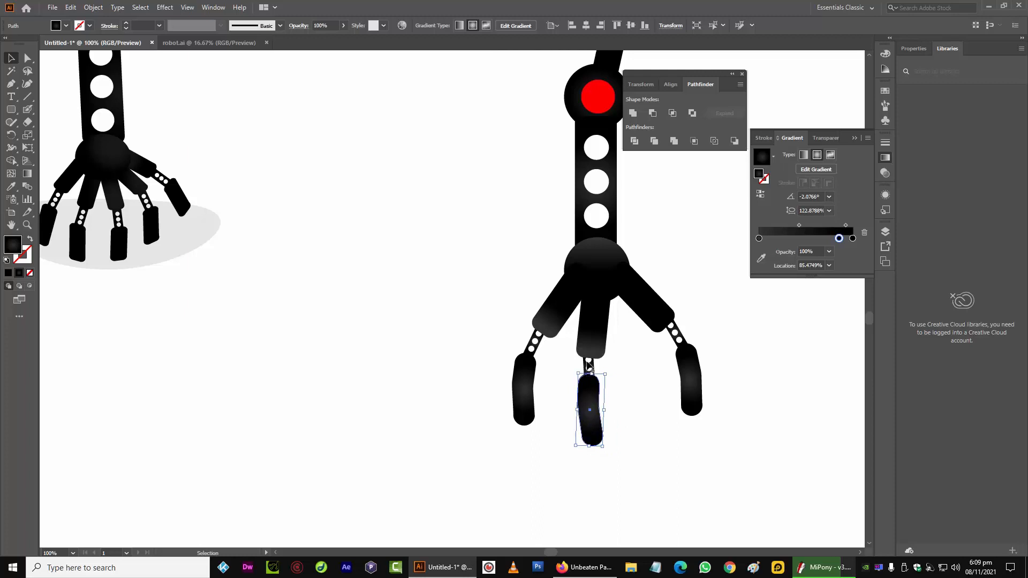
# Shift the middle upper finger segment slightly into place
pyautogui.keyDown('shift'); pyautogui.click(588, 367); pyautogui.keyUp('shift')
pyautogui.hotkey('ctrl', '=')
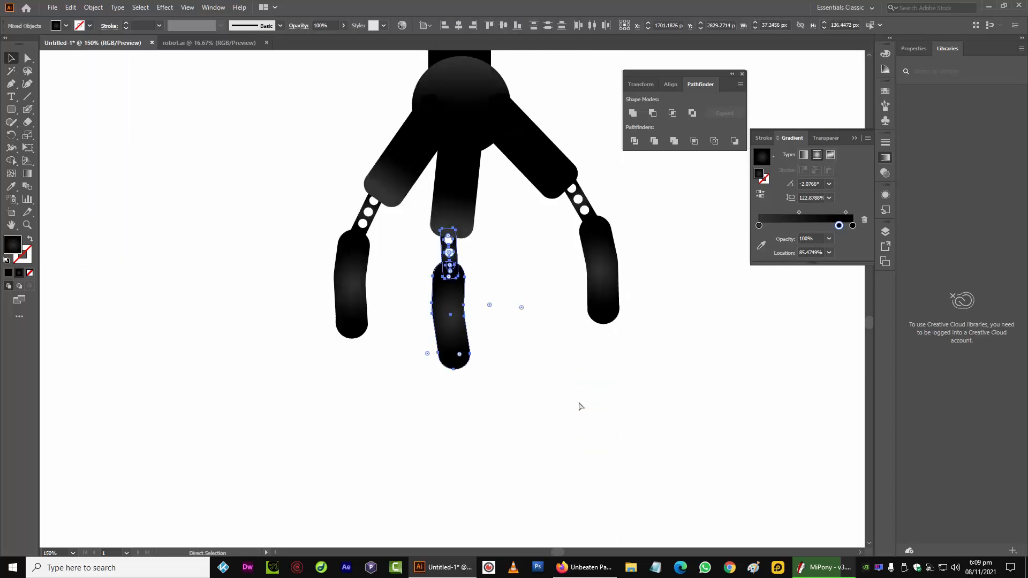
pyautogui.click(456, 166)
pyautogui.scroll(3, 403, 251)
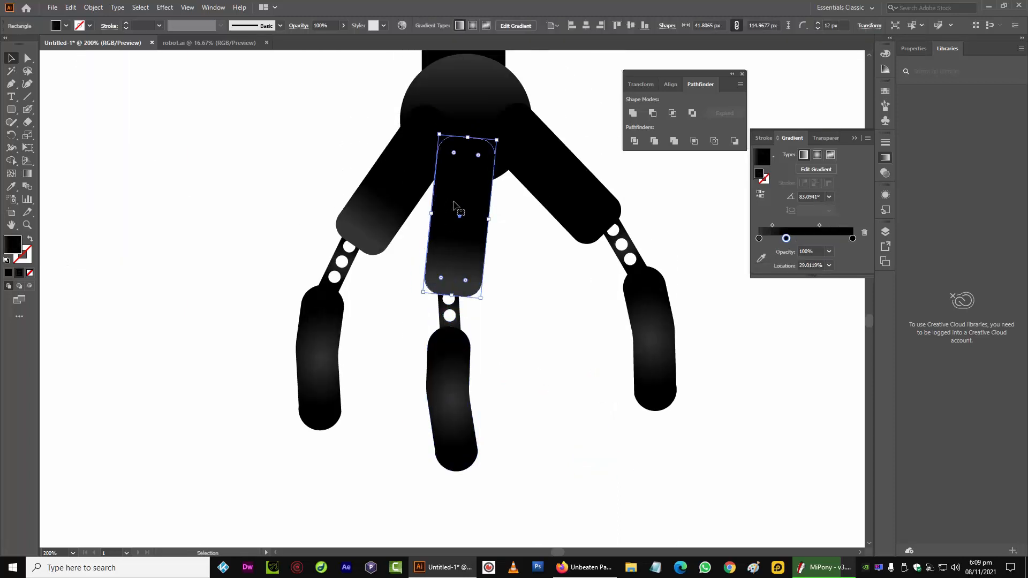
pyautogui.moveTo(460, 190); pyautogui.dragTo(454, 189)
# Delete the middle fingertip and draw a replacement rounded rectangle about 29 by 82 px below the link
pyautogui.click(449, 335)
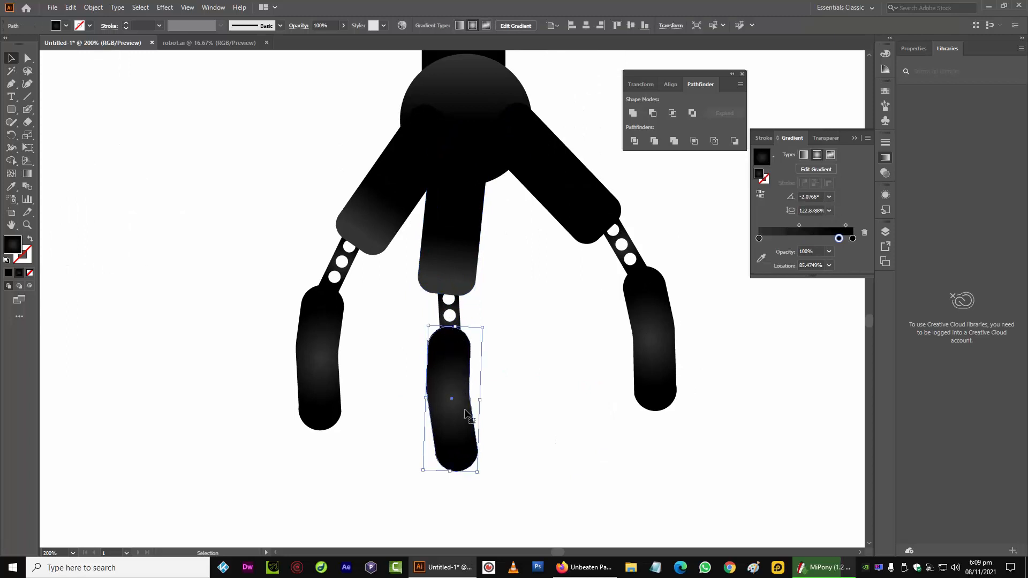
pyautogui.press('Delete')
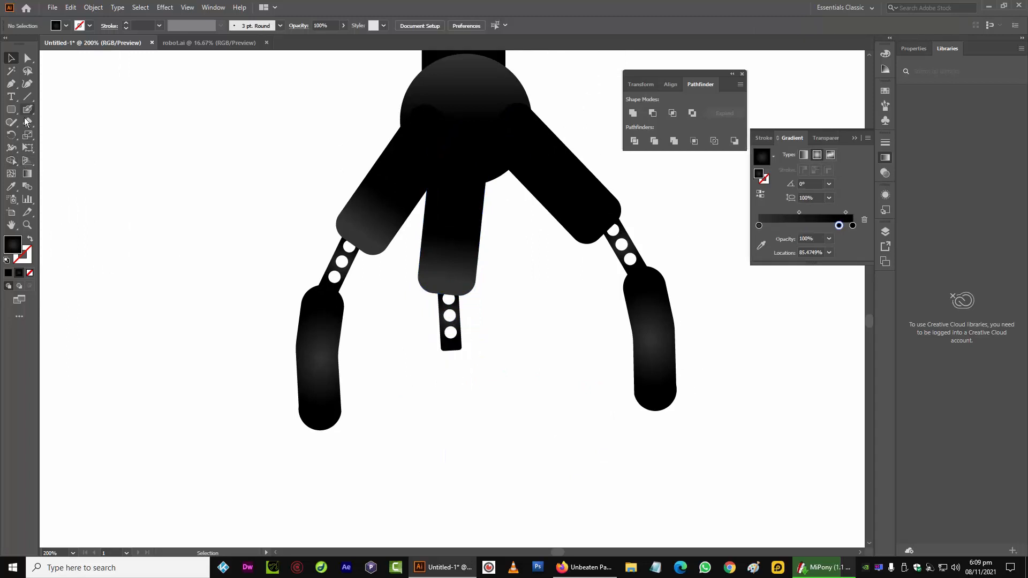
pyautogui.click(11, 110)
pyautogui.moveTo(448, 364); pyautogui.dragTo(472, 449)
pyautogui.press('v')
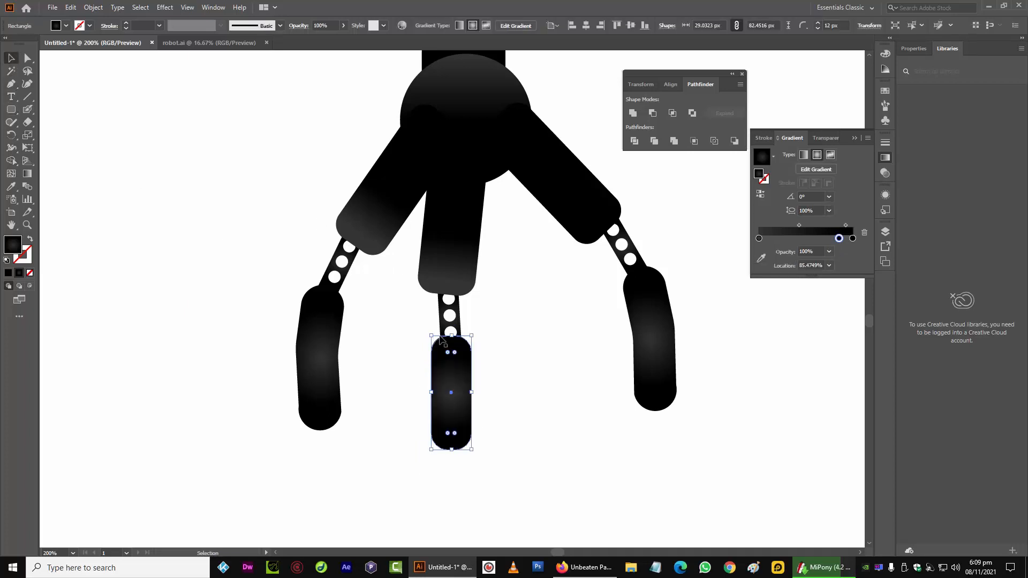
# Straighten the middle perforated link and stretch the new fingertip to about 104 px tall
pyautogui.click(450, 332)
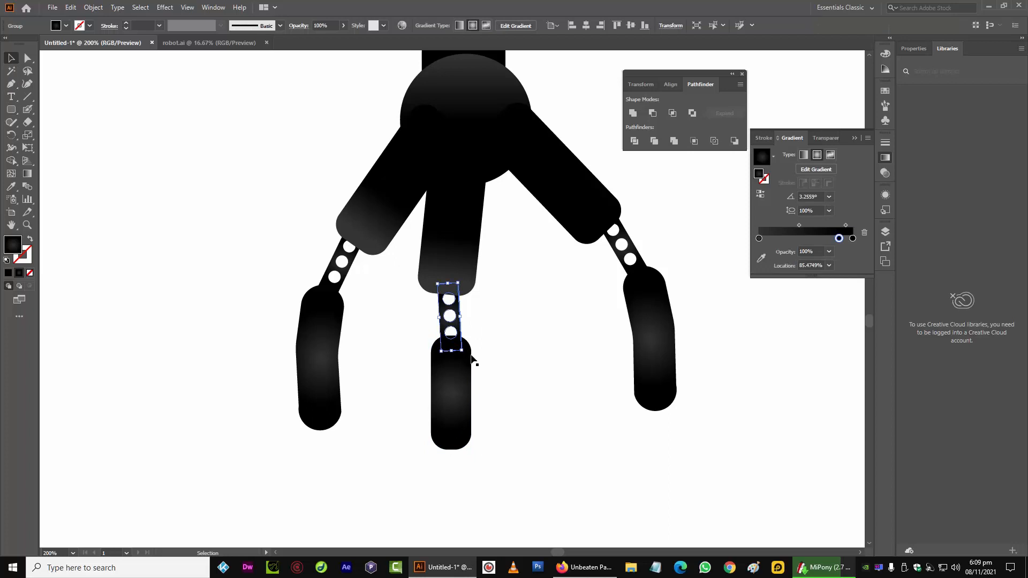
pyautogui.moveTo(467, 282); pyautogui.dragTo(471, 284)
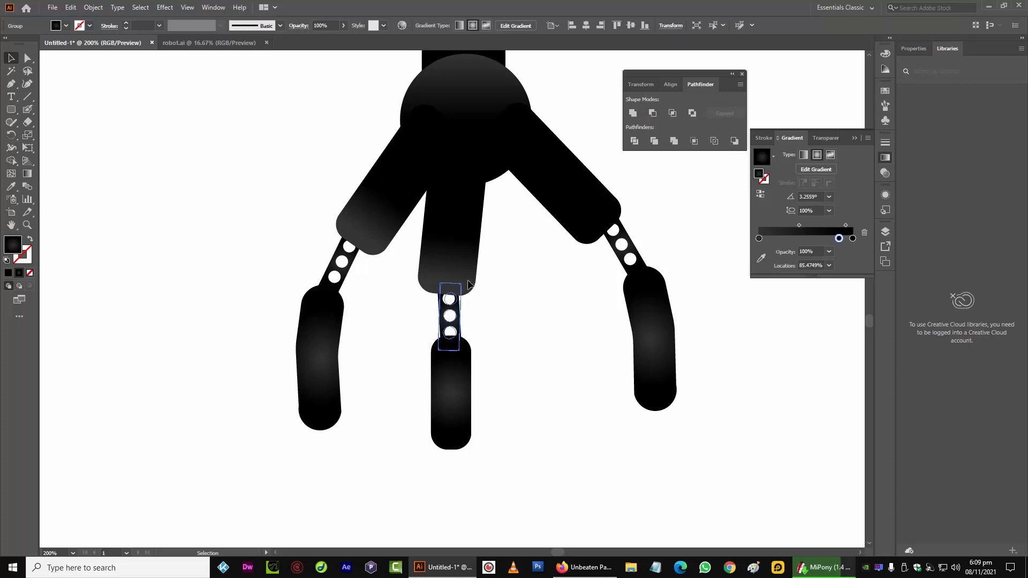
pyautogui.click(420, 405)
pyautogui.moveTo(432, 392); pyautogui.dragTo(301, 346)
pyautogui.moveTo(324, 405); pyautogui.dragTo(323, 435)
pyautogui.moveTo(448, 350); pyautogui.dragTo(453, 384)
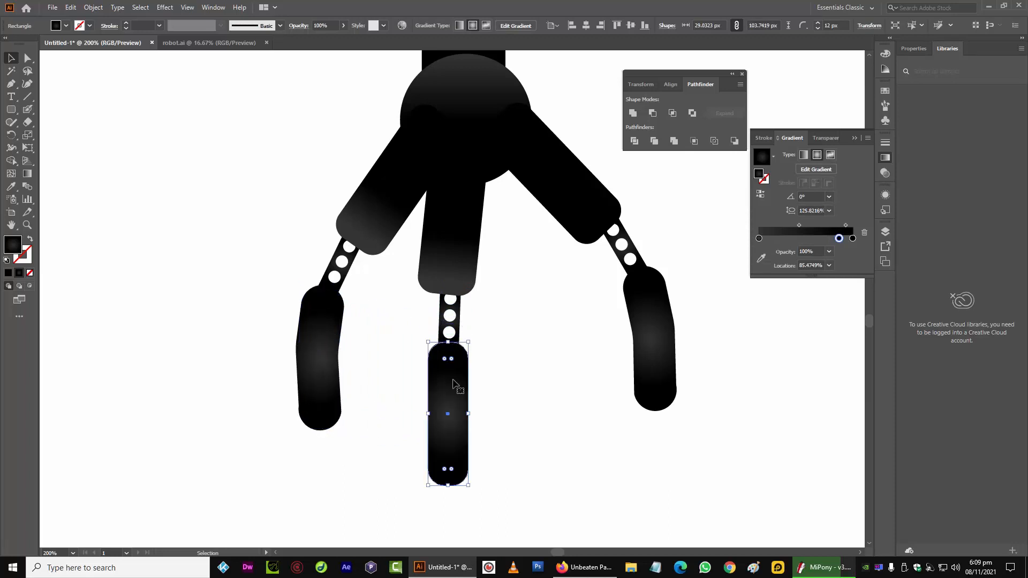
# Nudge the middle upper finger segment upward and slightly left
pyautogui.keyDown('shift'); pyautogui.click(458, 320); pyautogui.keyUp('shift')
pyautogui.hotkey('shift', 'Up')
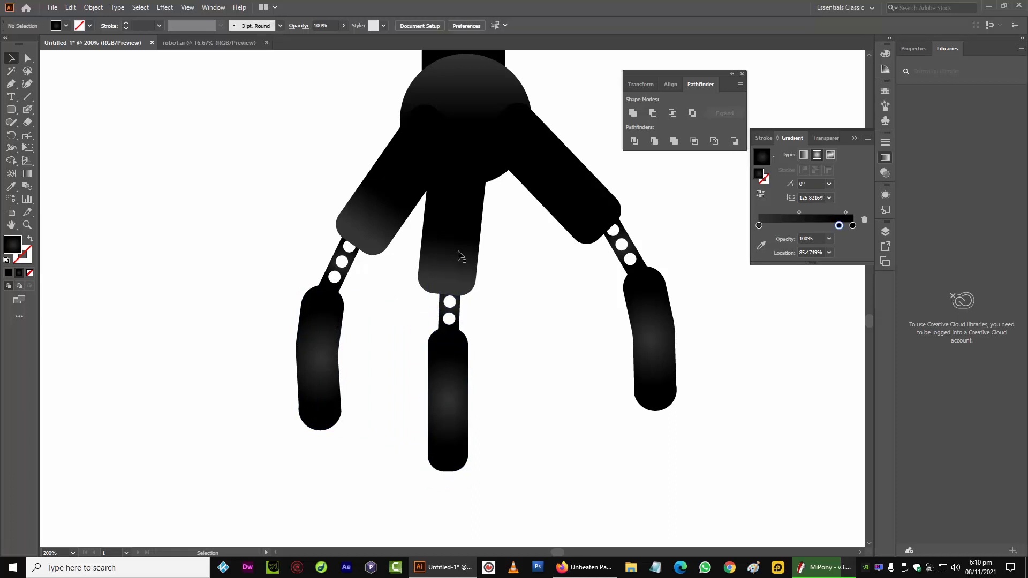
pyautogui.click(459, 252)
pyautogui.hotkey('shift', 'Up')
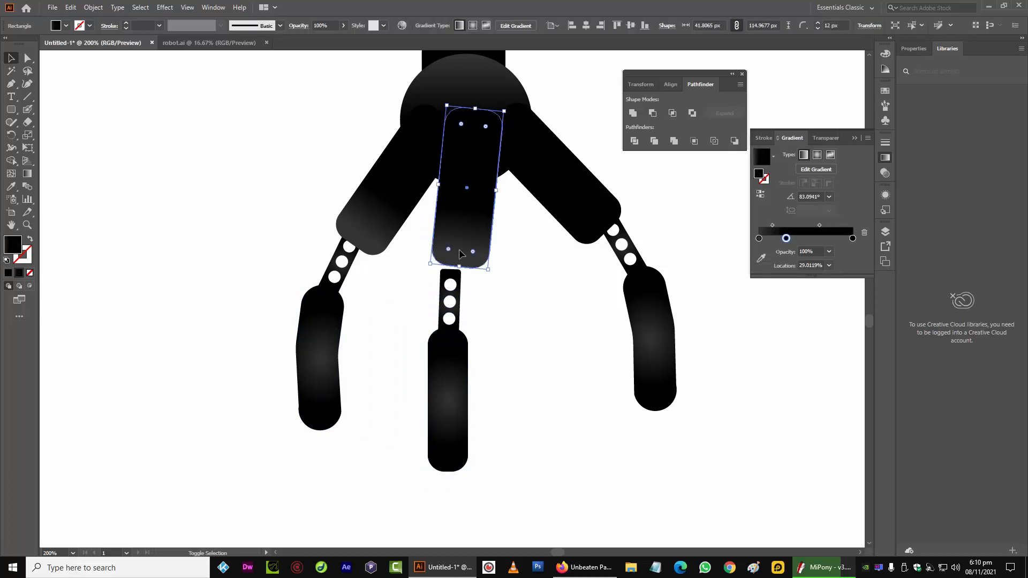
pyautogui.press('Left')
pyautogui.press('Left')
pyautogui.press('Down')
pyautogui.press('Down')
pyautogui.press('Down')
pyautogui.press('Down')
pyautogui.press('Down')
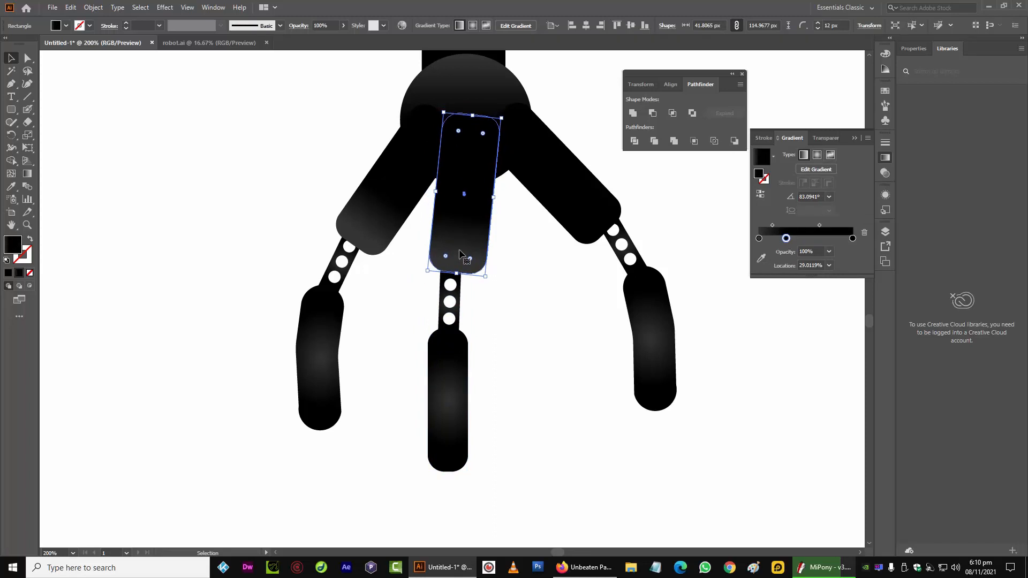
pyautogui.press('Left')
pyautogui.press('Left')
pyautogui.press('Left')
pyautogui.press('Left')
pyautogui.press('Down')
pyautogui.press('Down')
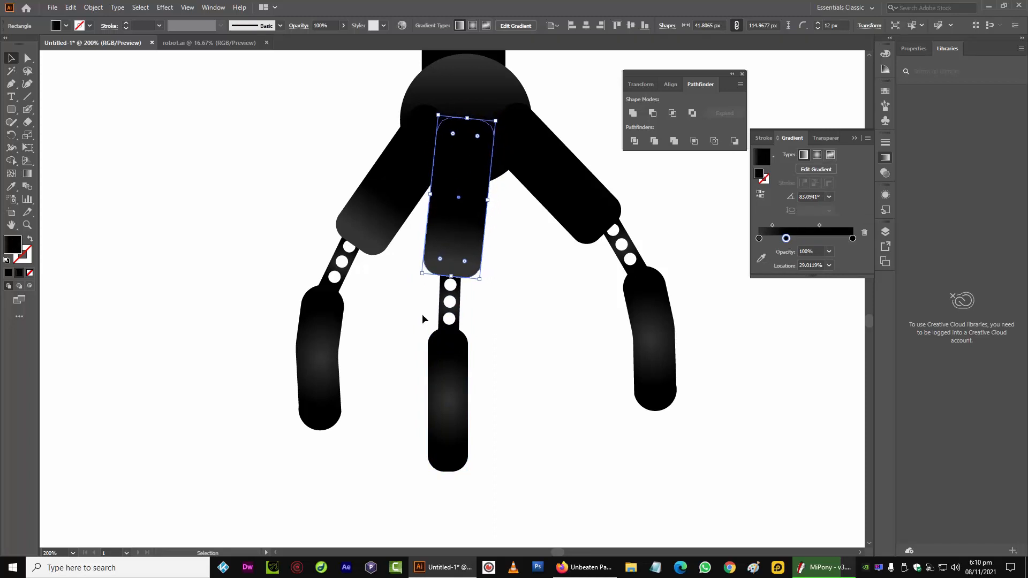
# Nudge the middle fingertip one step up and to the right
pyautogui.click(421, 314)
pyautogui.click(443, 325)
pyautogui.click(440, 369)
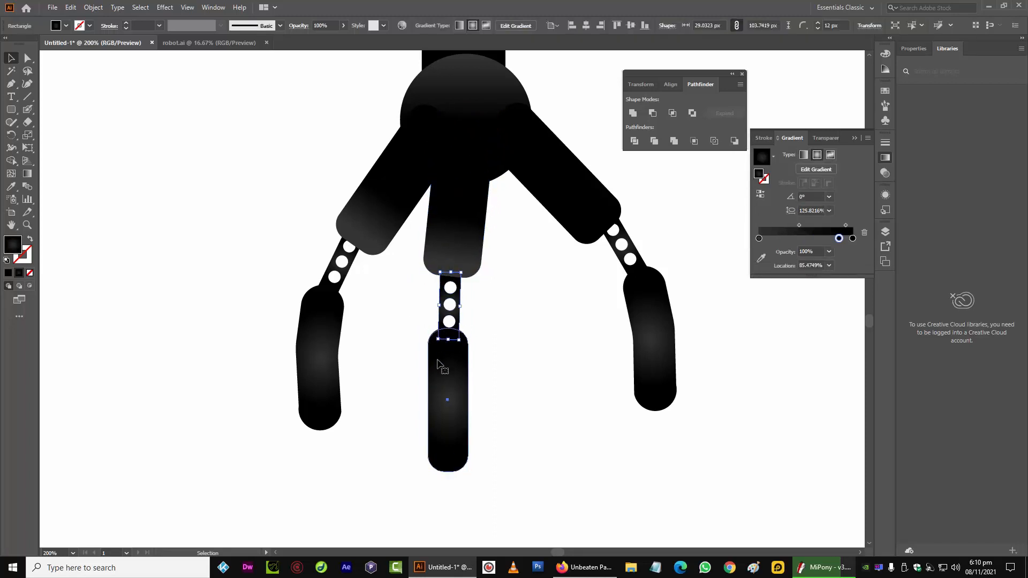
pyautogui.press('Up')
pyautogui.press('Right')
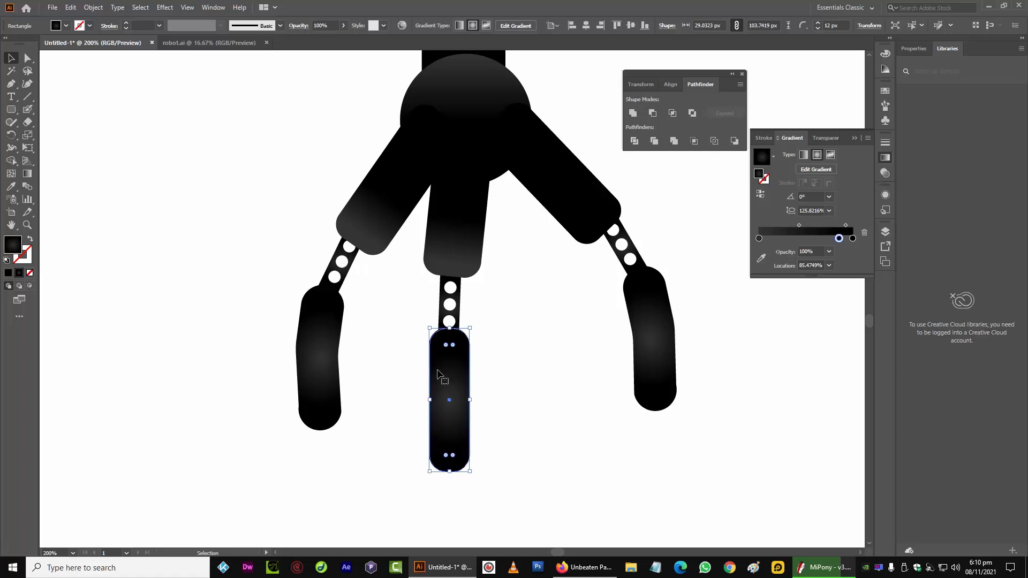
# Adjust the left finger's perforated link and fingertip position slightly
pyautogui.click(331, 388)
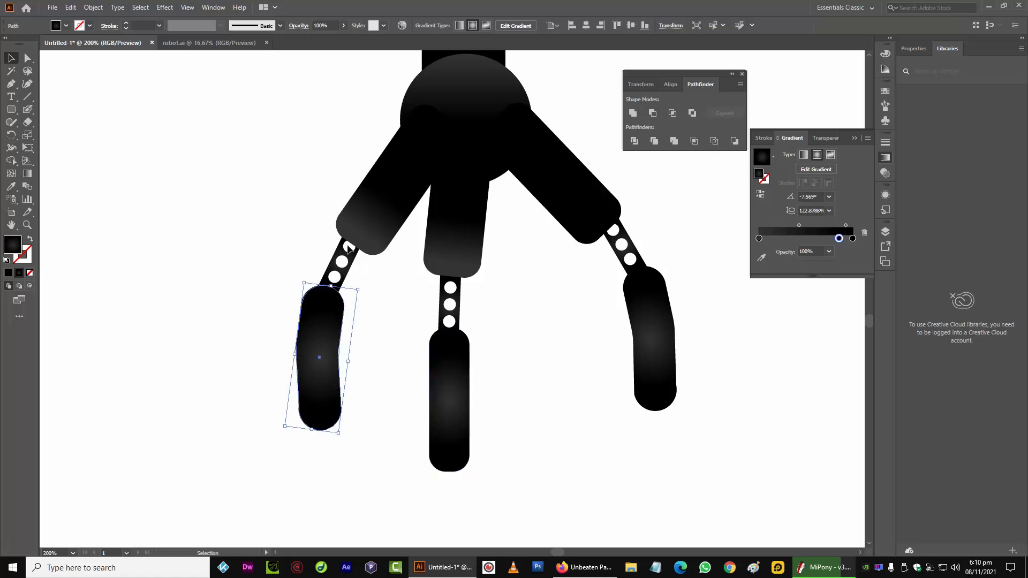
pyautogui.moveTo(348, 248); pyautogui.dragTo(337, 259)
pyautogui.moveTo(316, 349); pyautogui.dragTo(319, 364)
pyautogui.moveTo(320, 365); pyautogui.dragTo(321, 364)
# Shorten the middle fingertip to about 97 px and shift it slightly
pyautogui.click(465, 429)
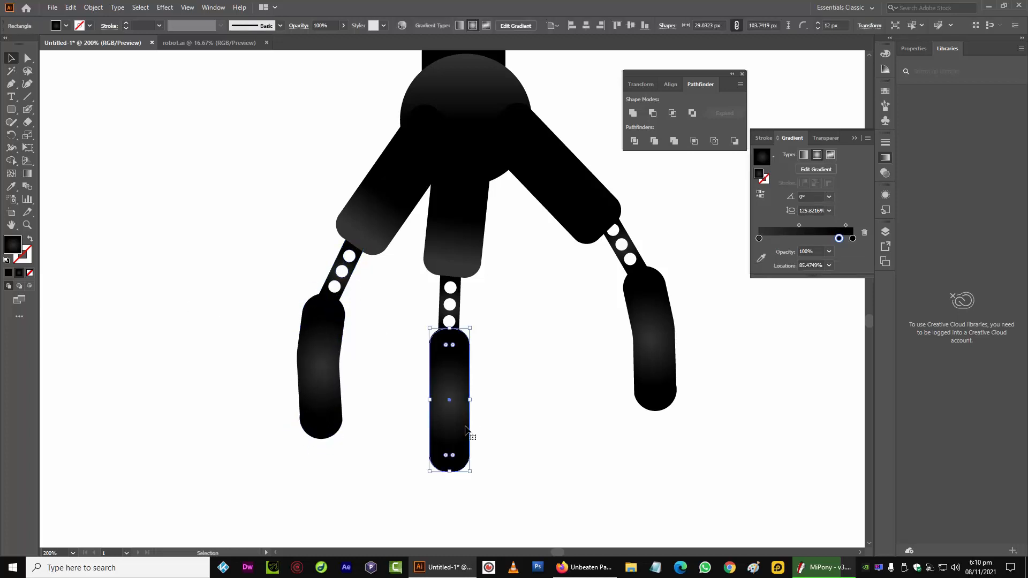
pyautogui.moveTo(456, 478); pyautogui.dragTo(456, 468)
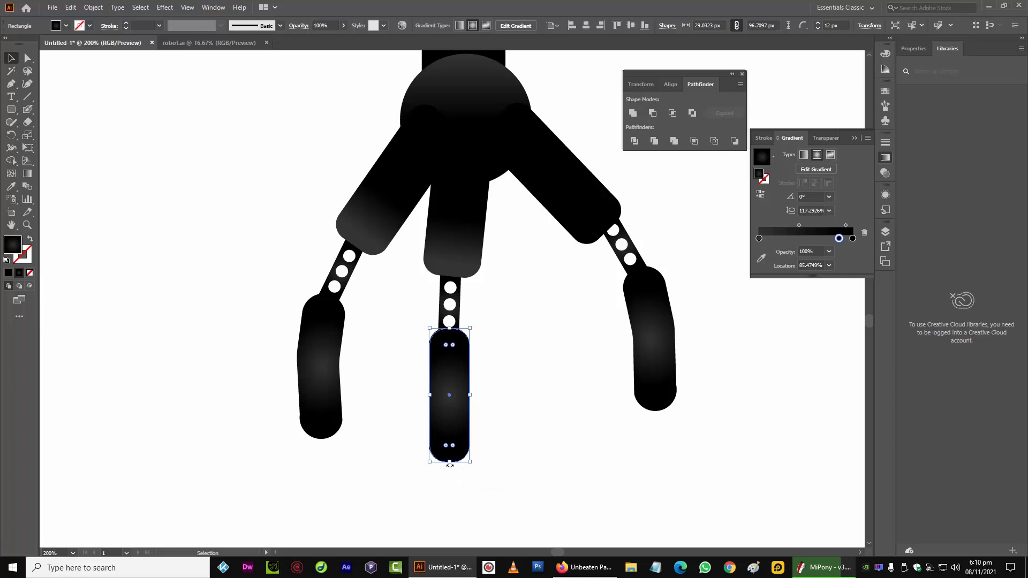
pyautogui.click(393, 460)
pyautogui.moveTo(442, 399); pyautogui.dragTo(439, 397)
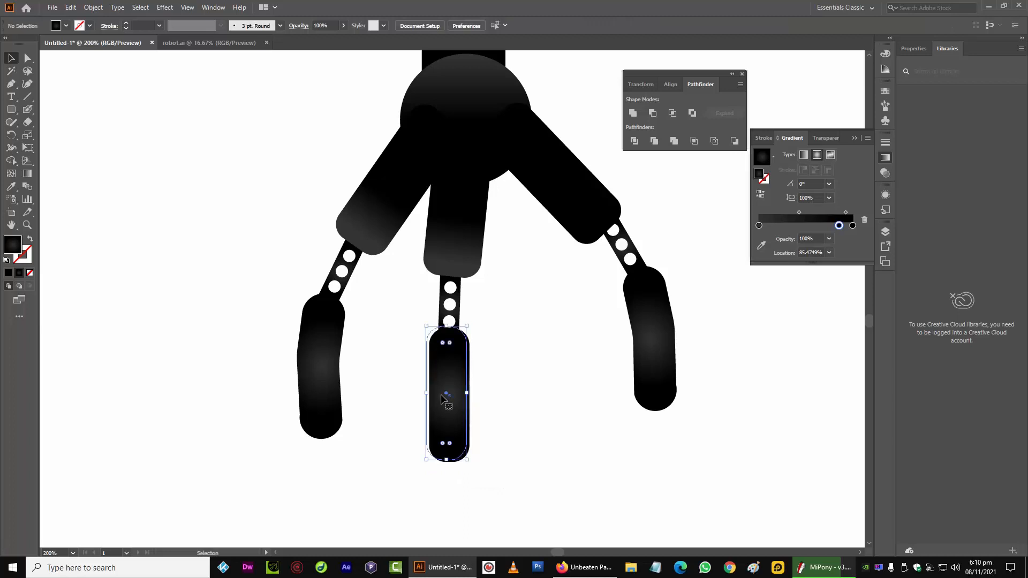
# Duplicate the middle finger's segment, link and fingertip to the right and tilt the copy
pyautogui.keyDown('shift'); pyautogui.click(452, 204); pyautogui.keyUp('shift')
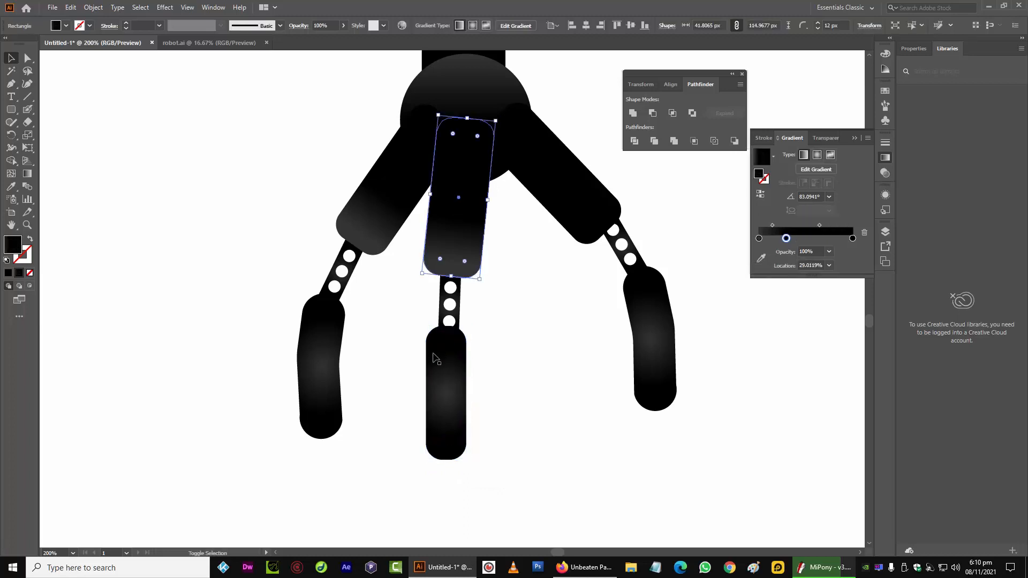
pyautogui.keyDown('shift'); pyautogui.click(444, 310); pyautogui.keyUp('shift')
pyautogui.moveTo(442, 295); pyautogui.dragTo(495, 283)
pyautogui.moveTo(476, 459); pyautogui.dragTo(501, 455)
pyautogui.moveTo(500, 248); pyautogui.dragTo(508, 263)
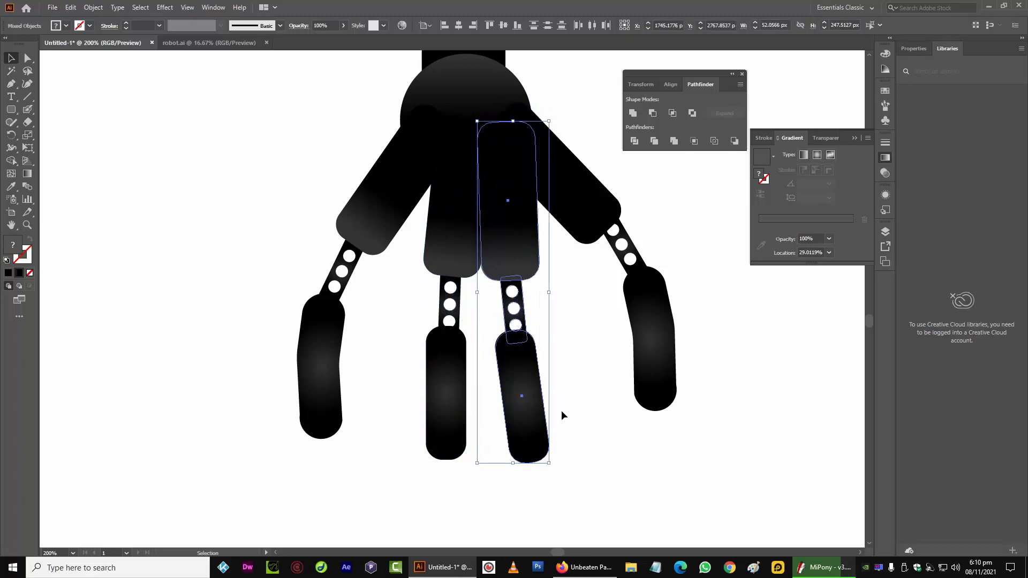
pyautogui.moveTo(547, 474); pyautogui.dragTo(557, 470)
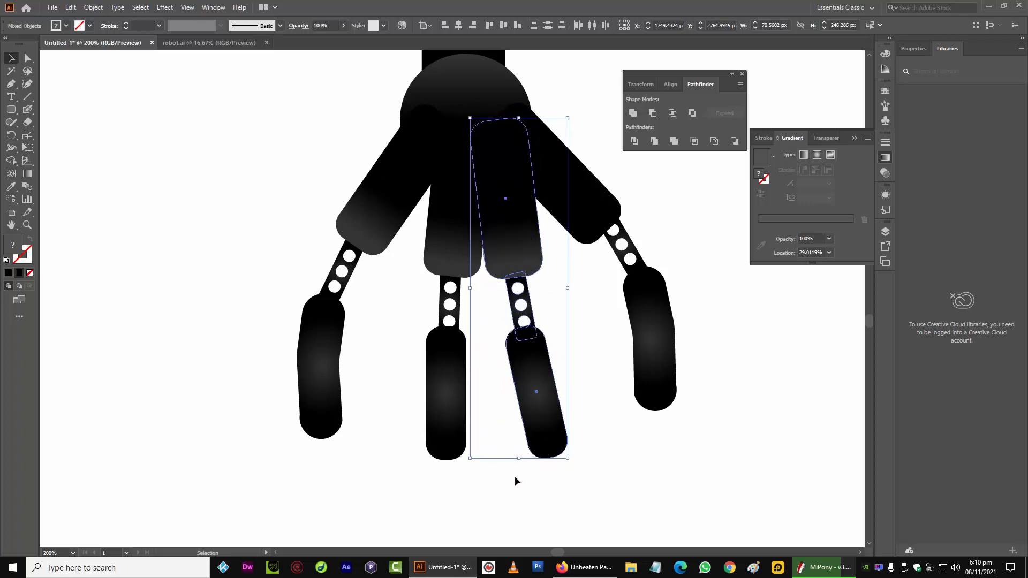
# Rotate the copied fingertip upright beneath its link
pyautogui.click(545, 446)
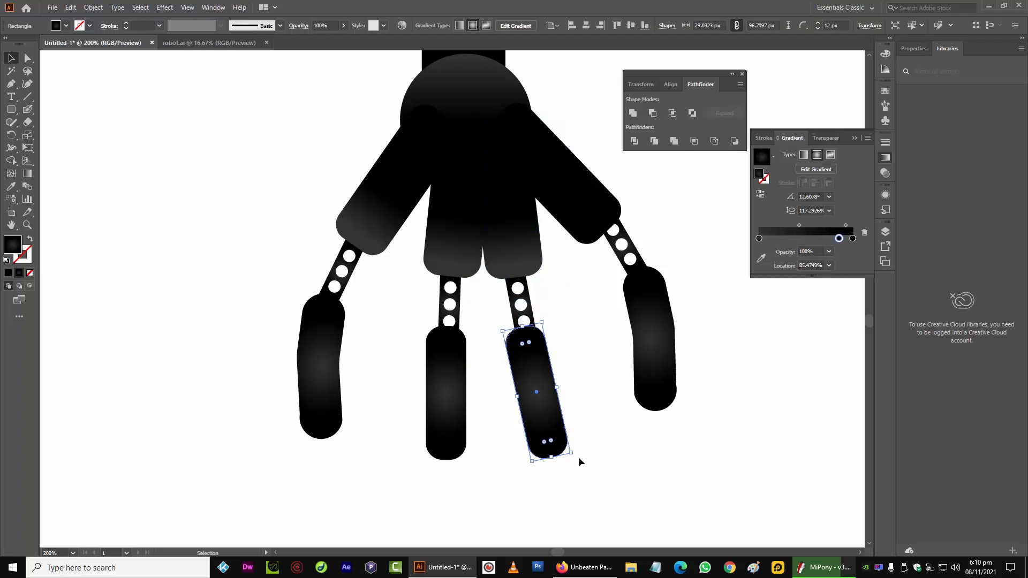
pyautogui.moveTo(574, 460); pyautogui.dragTo(569, 470)
pyautogui.moveTo(541, 355); pyautogui.dragTo(533, 367)
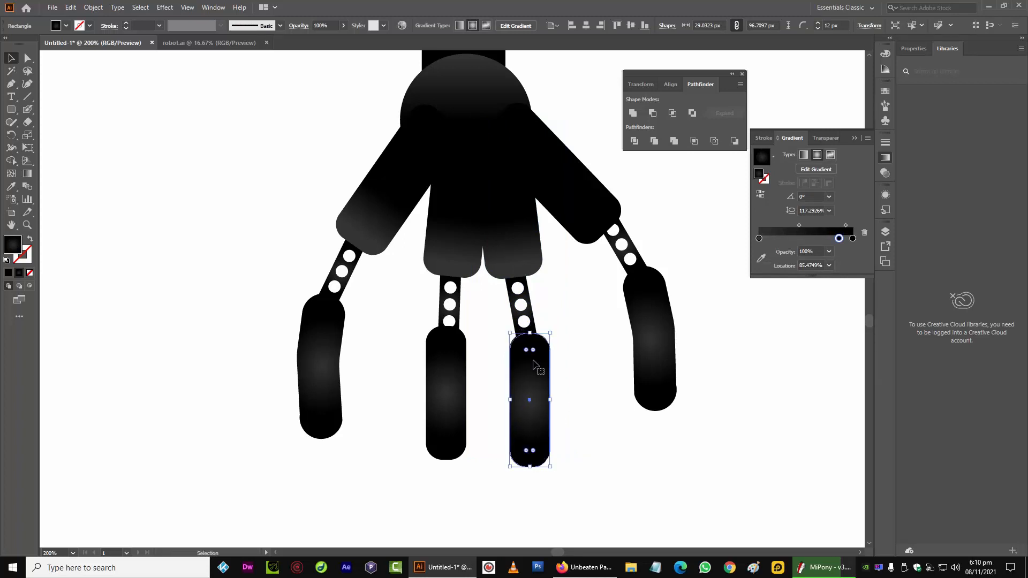
# Straighten the copied finger's perforated link, undoing the last two adjustments
pyautogui.click(523, 305)
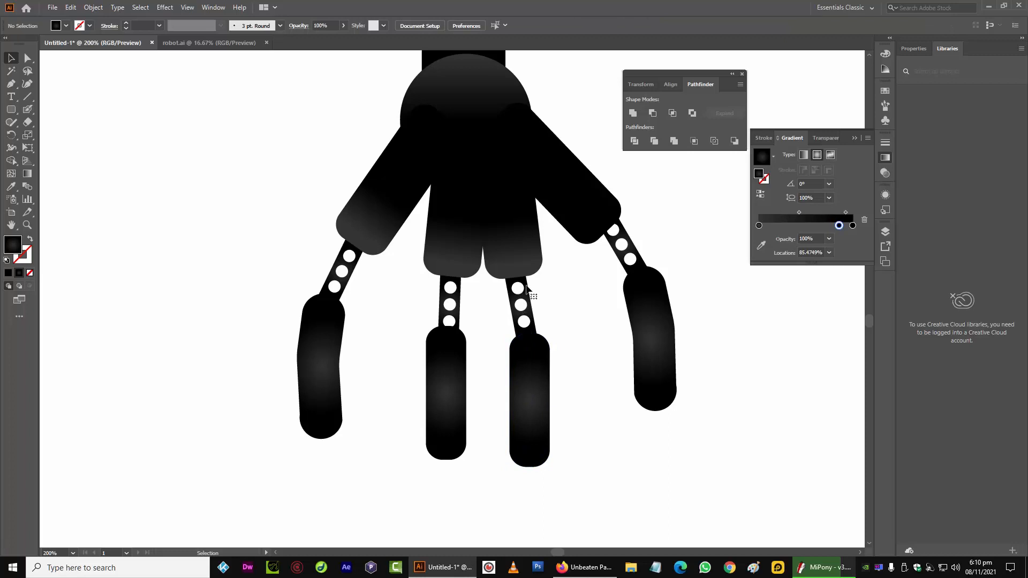
pyautogui.click(531, 293)
pyautogui.moveTo(545, 342); pyautogui.dragTo(540, 344)
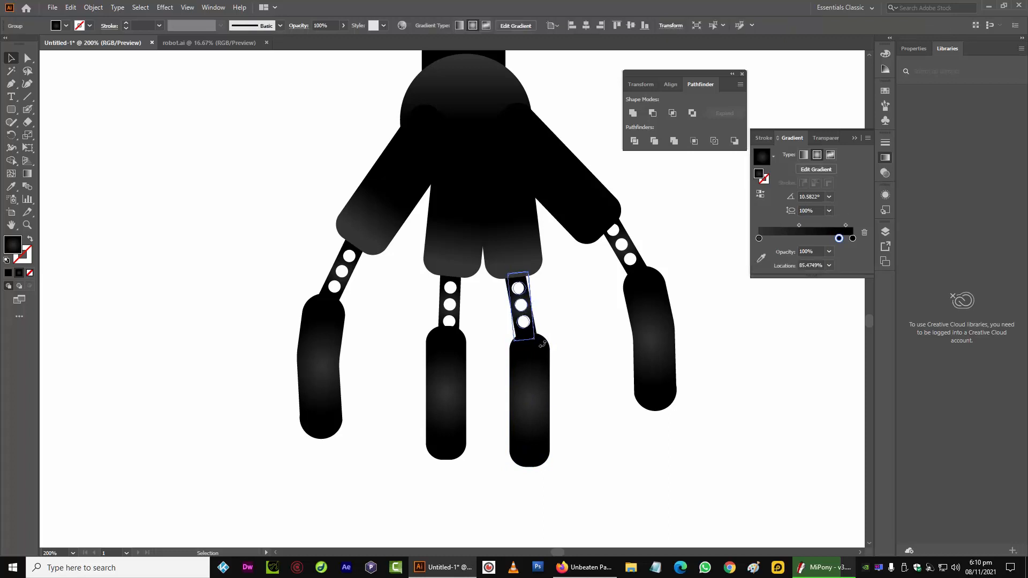
pyautogui.moveTo(515, 304); pyautogui.dragTo(552, 312)
pyautogui.click(487, 292)
pyautogui.click(517, 259)
pyautogui.click(551, 321)
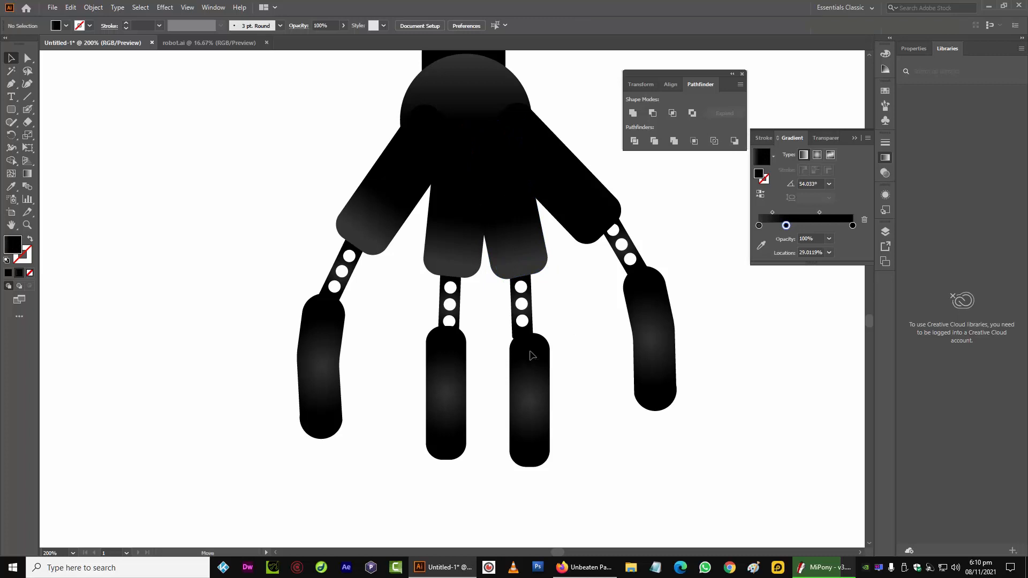
pyautogui.hotkey('ctrl', 'z')
pyautogui.hotkey('ctrl', 'z')
pyautogui.click(560, 325)
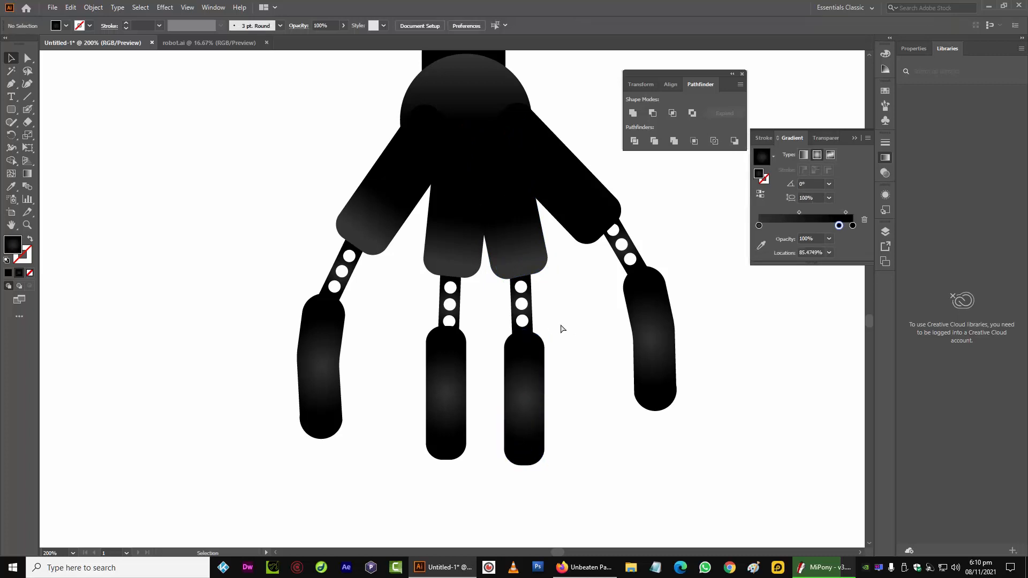
# Select the middle finger's parts and move them slightly left
pyautogui.moveTo(408, 258); pyautogui.dragTo(458, 376)
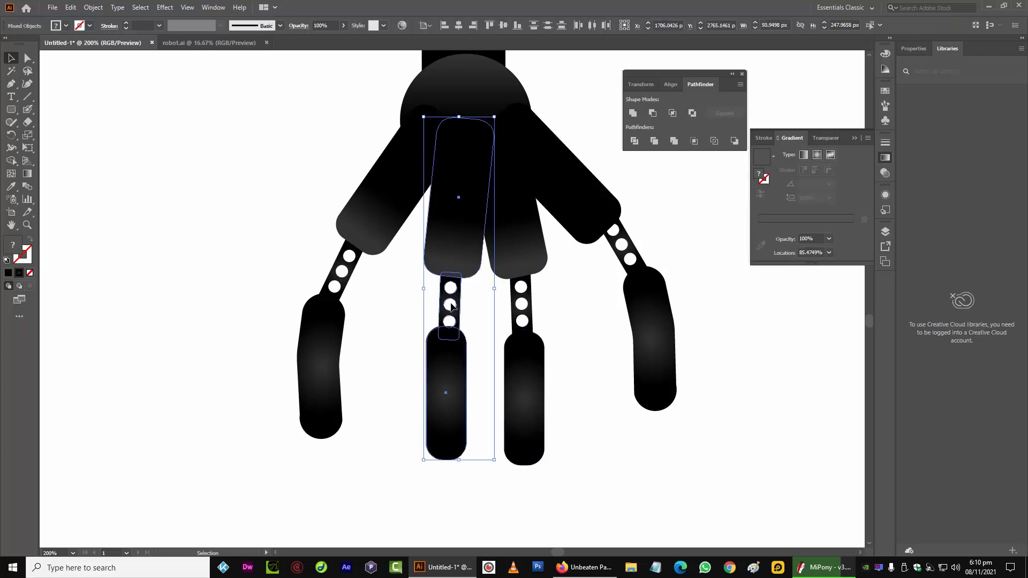
pyautogui.moveTo(454, 256); pyautogui.dragTo(447, 255)
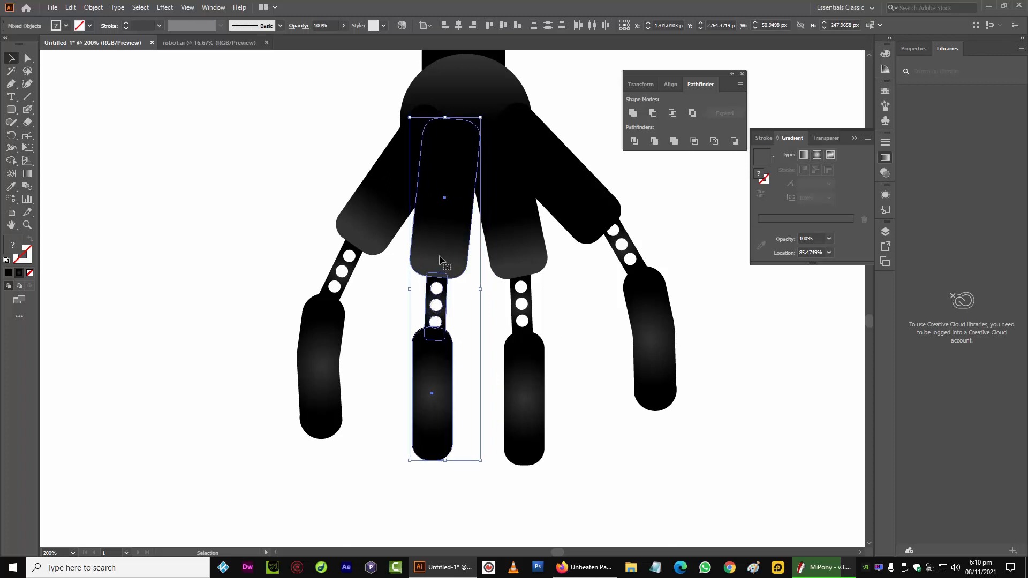
# Bring the joint circle in front of the finger segments
pyautogui.click(321, 144)
pyautogui.click(466, 120)
pyautogui.rightClick(468, 97)
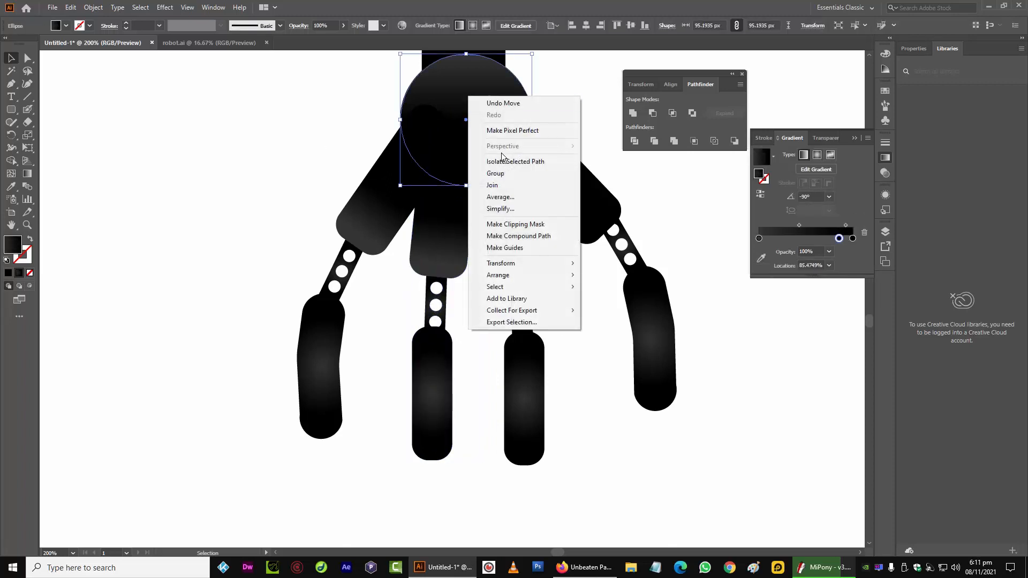
pyautogui.moveTo(543, 277)
pyautogui.click(615, 274)
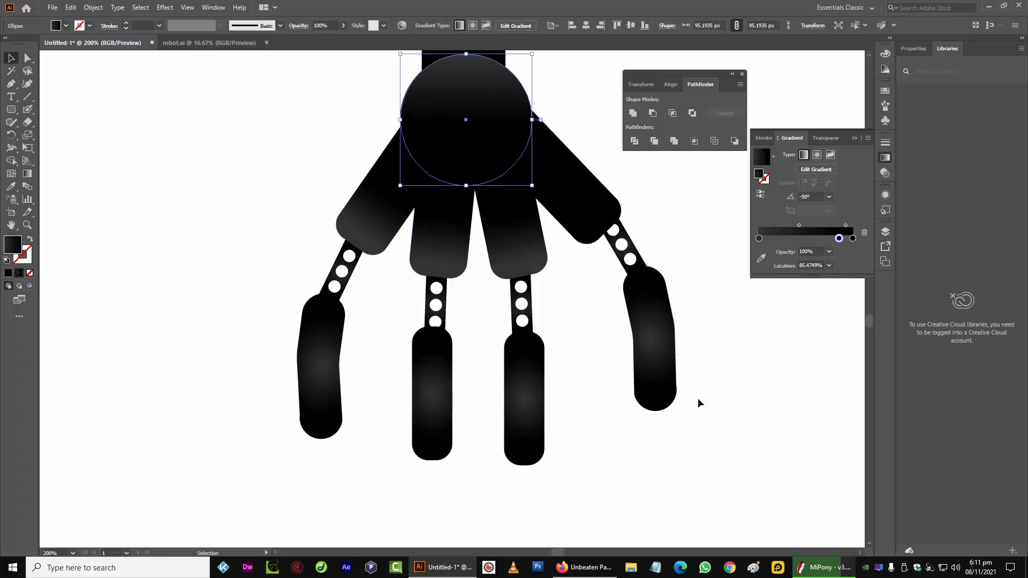
# Move and rotate the copied finger segment so it tilts outward beside the middle finger
pyautogui.click(725, 374)
pyautogui.scroll(5, 729, 374)
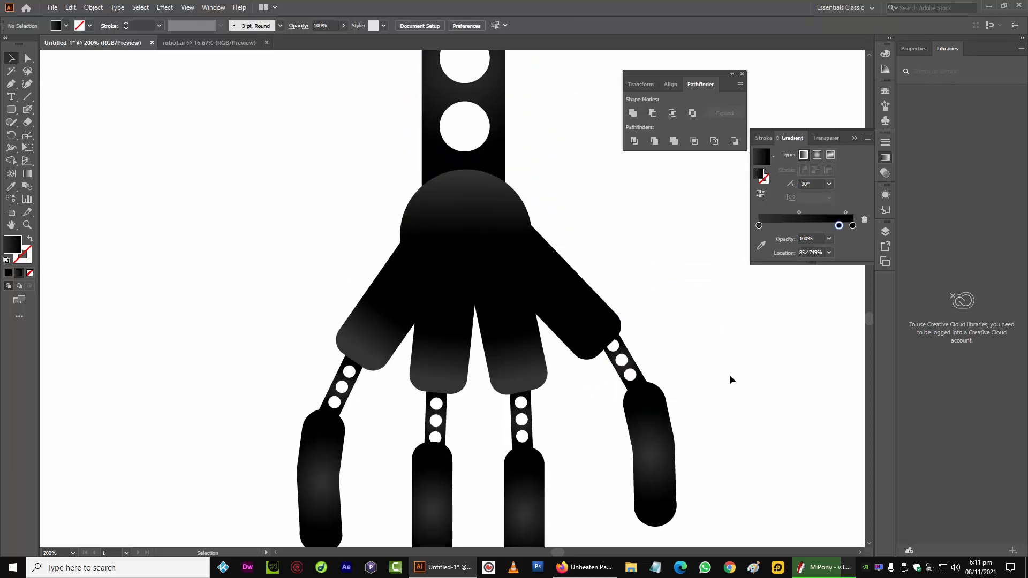
pyautogui.scroll(-5, 729, 374)
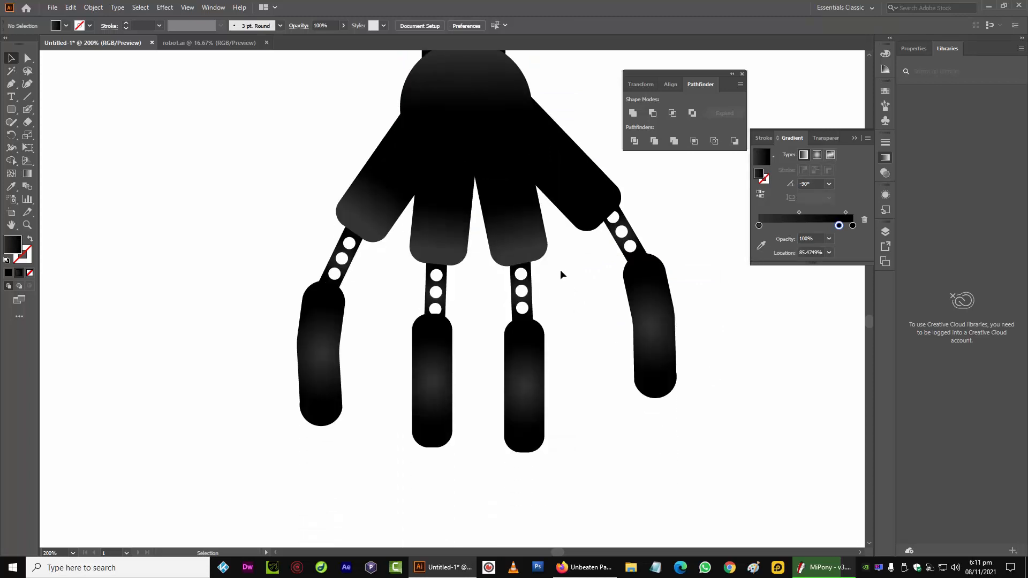
pyautogui.click(530, 239)
pyautogui.moveTo(524, 229); pyautogui.dragTo(556, 244)
pyautogui.moveTo(588, 283); pyautogui.dragTo(613, 261)
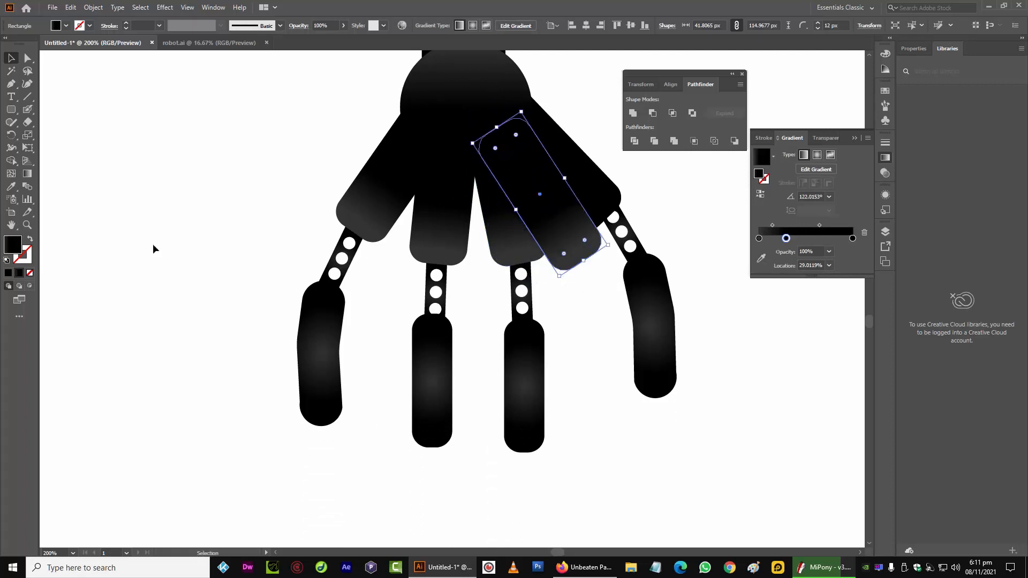
# Zoom out to look at the grippers on the other robot arms, then zoom back in
pyautogui.press('space')
pyautogui.hotkey('ctrl', '-')
pyautogui.hotkey('ctrl', '-')
pyautogui.hotkey('ctrl', '-')
pyautogui.moveTo(158, 251); pyautogui.dragTo(348, 241)
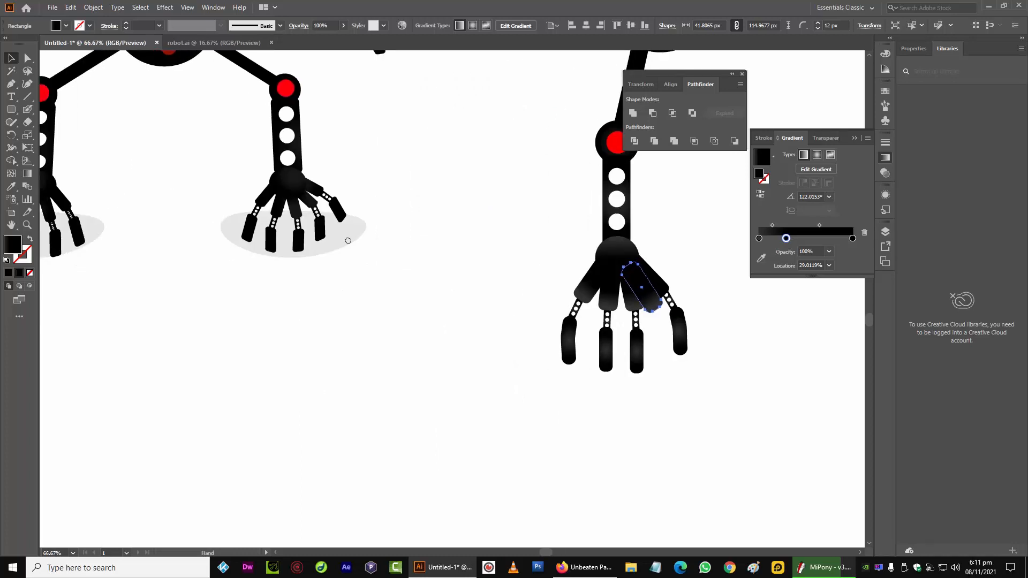
pyautogui.hotkey('ctrl', '+')
pyautogui.hotkey('ctrl', '+')
pyautogui.hotkey('ctrl', '+')
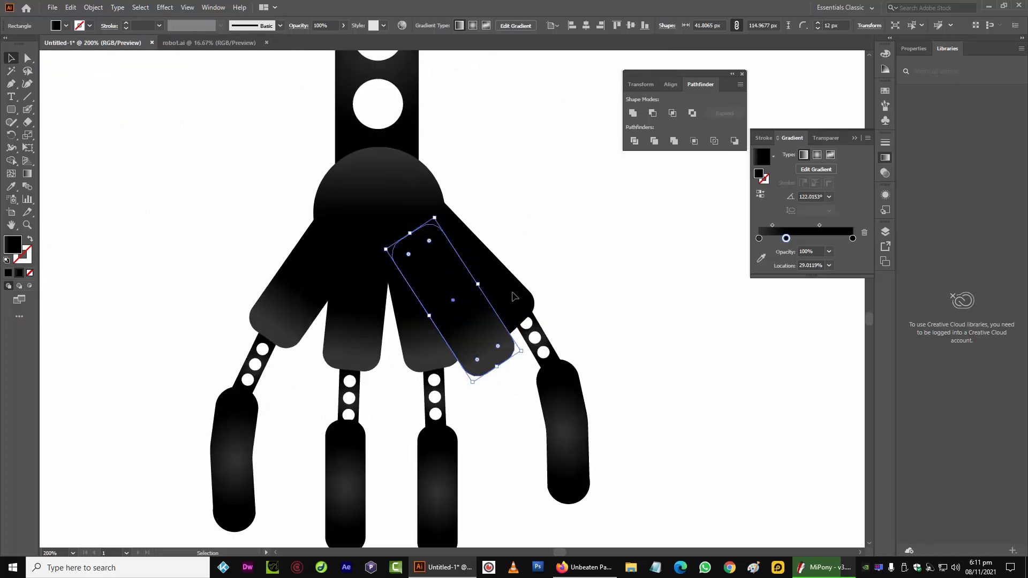
# Shift and rotate the rightmost finger's segment, link and tip outward, and delete a stray finger segment
pyautogui.click(512, 296)
pyautogui.keyDown('shift'); pyautogui.click(568, 419); pyautogui.keyUp('shift')
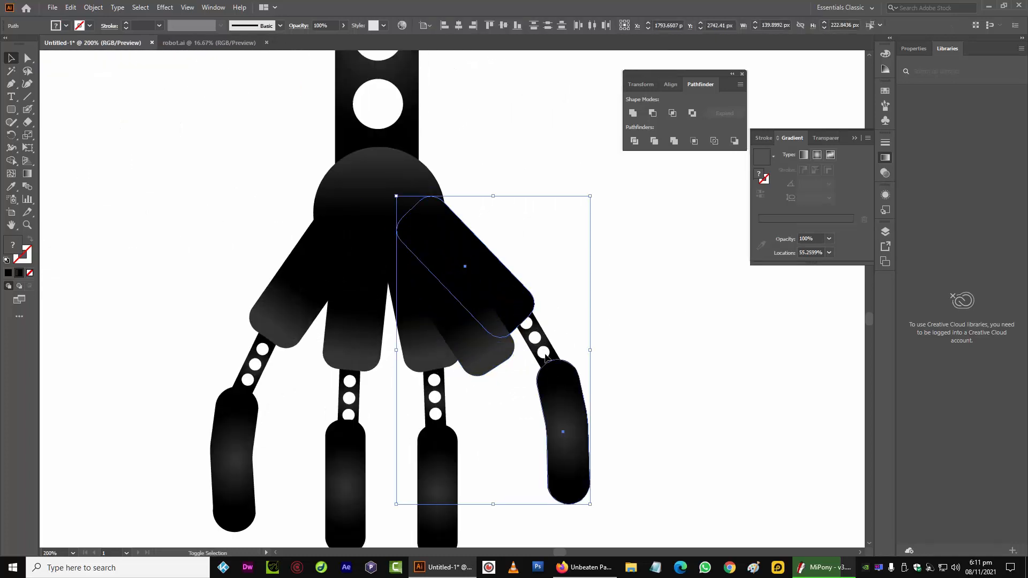
pyautogui.keyDown('shift'); pyautogui.click(546, 342); pyautogui.keyUp('shift')
pyautogui.moveTo(550, 359); pyautogui.dragTo(562, 346)
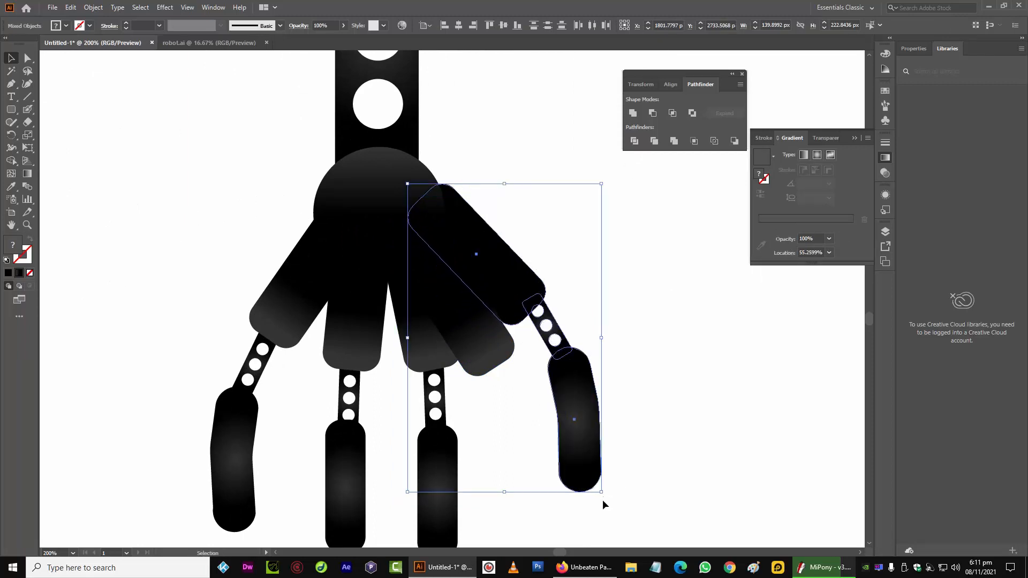
pyautogui.moveTo(602, 499); pyautogui.dragTo(618, 489)
pyautogui.moveTo(492, 287); pyautogui.dragTo(499, 287)
pyautogui.click(512, 522)
pyautogui.click(455, 337)
pyautogui.press('Delete')
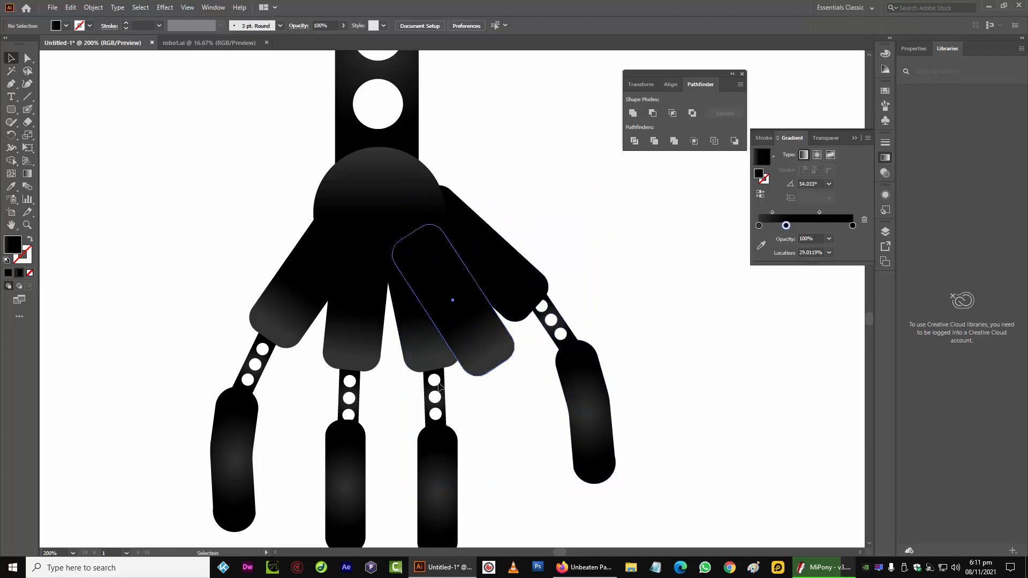
# Nudge the second-right finger's segment, link and tip slightly left and up
pyautogui.click(427, 349)
pyautogui.keyDown('shift'); pyautogui.click(439, 412); pyautogui.keyUp('shift')
pyautogui.keyDown('shift'); pyautogui.click(432, 457); pyautogui.keyUp('shift')
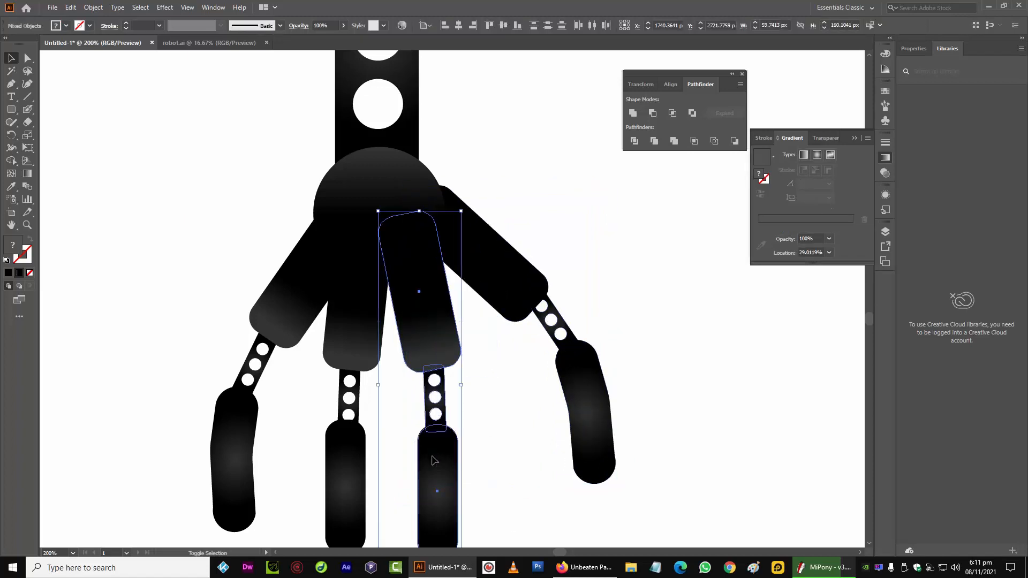
pyautogui.press('Left')
pyautogui.hotkey('shift', 'Left')
pyautogui.hotkey('shift', 'Right')
pyautogui.press('Right')
pyautogui.press('Up')
pyautogui.hotkey('shift', 'Up')
pyautogui.hotkey('shift', 'Left')
pyautogui.press('Right')
pyautogui.press('Down')
pyautogui.press('Down')
pyautogui.press('Down')
pyautogui.press('Down')
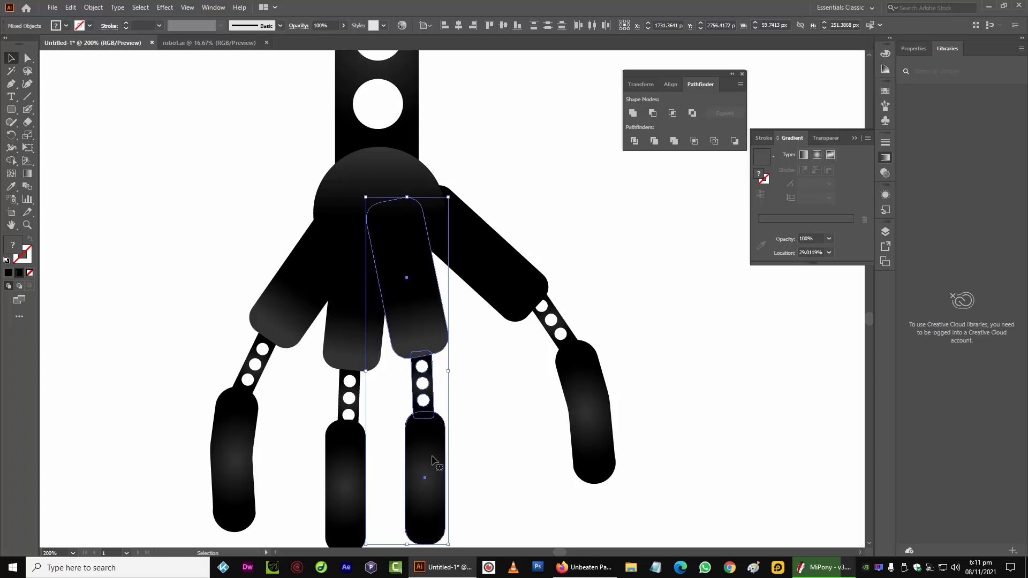
# Nudge the rightmost finger up and left, then rotate and reposition it slightly inward
pyautogui.click(513, 309)
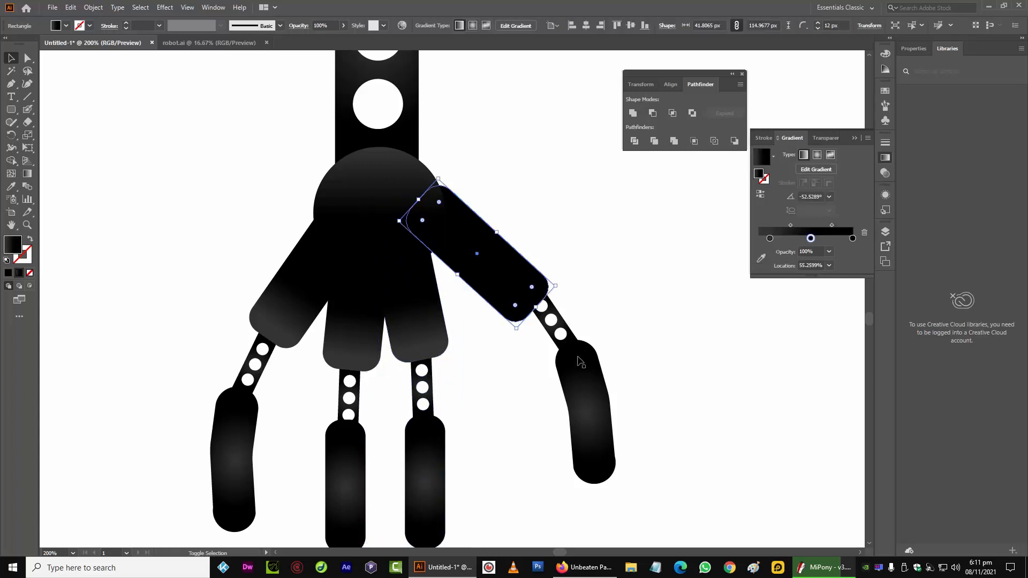
pyautogui.keyDown('shift'); pyautogui.click(572, 343); pyautogui.keyUp('shift')
pyautogui.keyDown('shift'); pyautogui.click(582, 370); pyautogui.keyUp('shift')
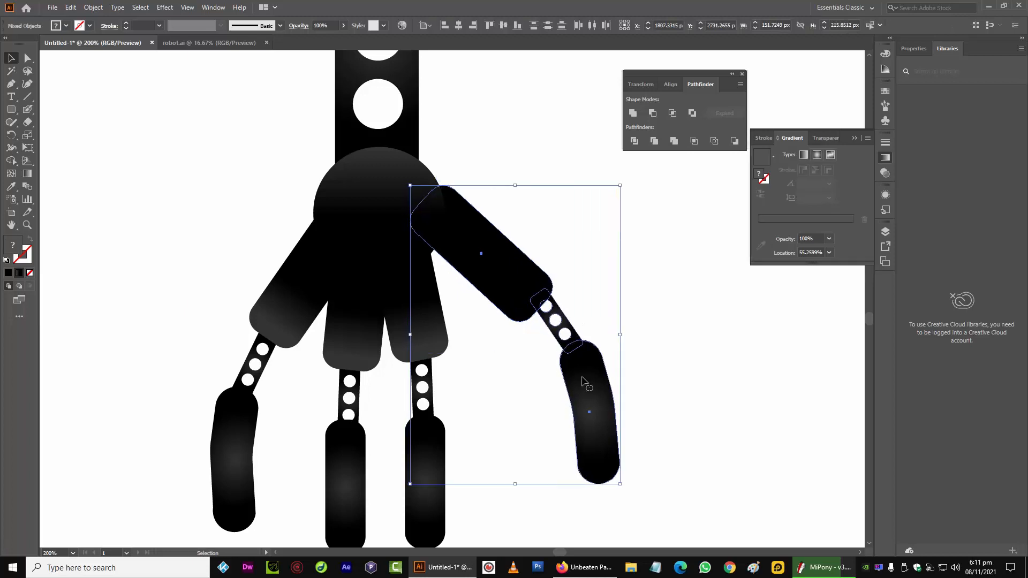
pyautogui.press('Up')
pyautogui.press('Up')
pyautogui.press('Left')
pyautogui.press('Left')
pyautogui.press('Left')
pyautogui.press('Left')
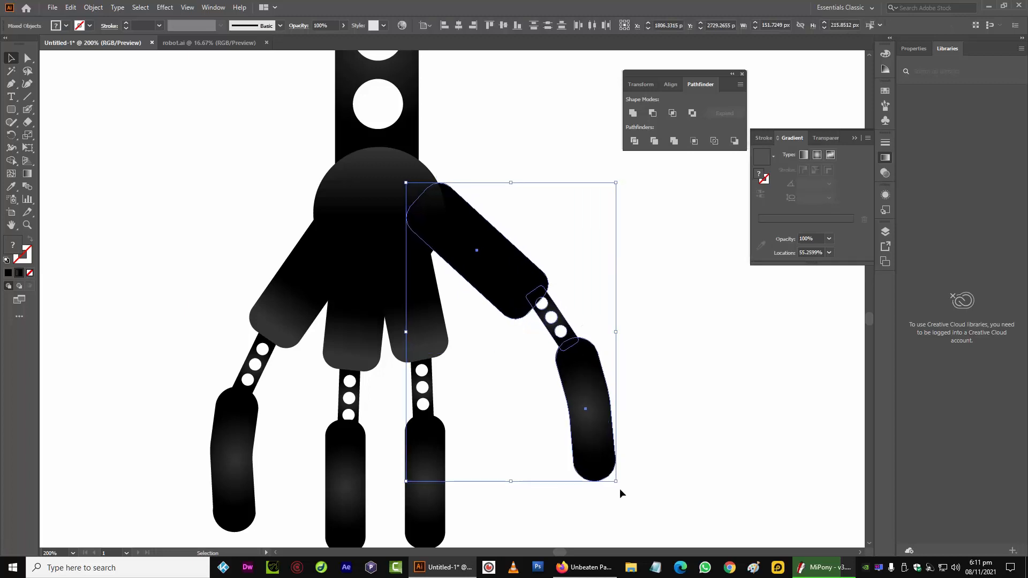
pyautogui.moveTo(620, 493)
pyautogui.mouseDown()
pyautogui.moveTo(626, 484)
pyautogui.moveTo(615, 475)
pyautogui.mouseUp()
pyautogui.moveTo(476, 285); pyautogui.dragTo(478, 276)
pyautogui.click(513, 445)
# Duplicate the second-right finger's segment, link and tip, placing the copy to the right
pyautogui.click(413, 329)
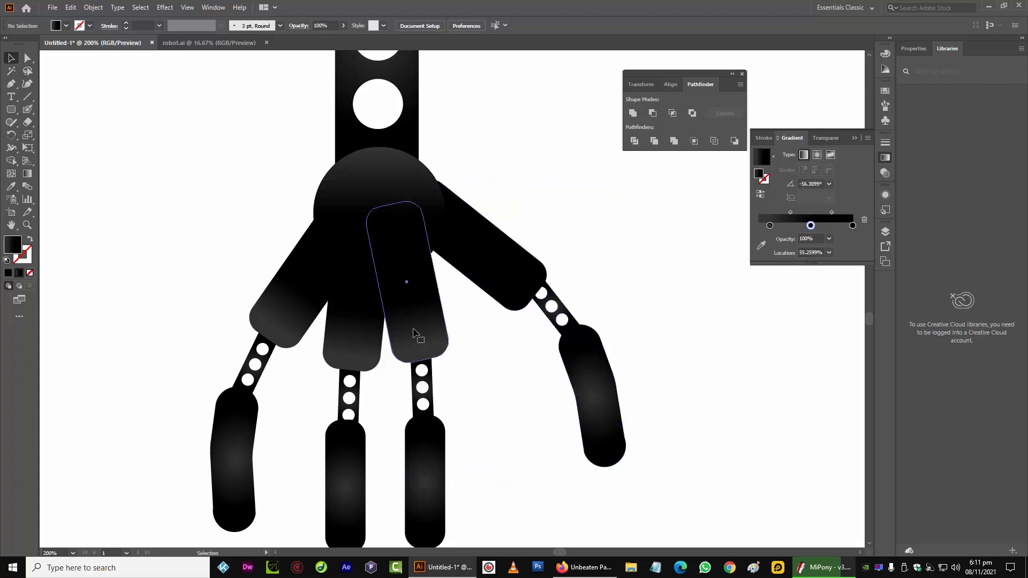
pyautogui.keyDown('shift'); pyautogui.click(423, 388); pyautogui.keyUp('shift')
pyautogui.keyDown('shift'); pyautogui.click(428, 452); pyautogui.keyUp('shift')
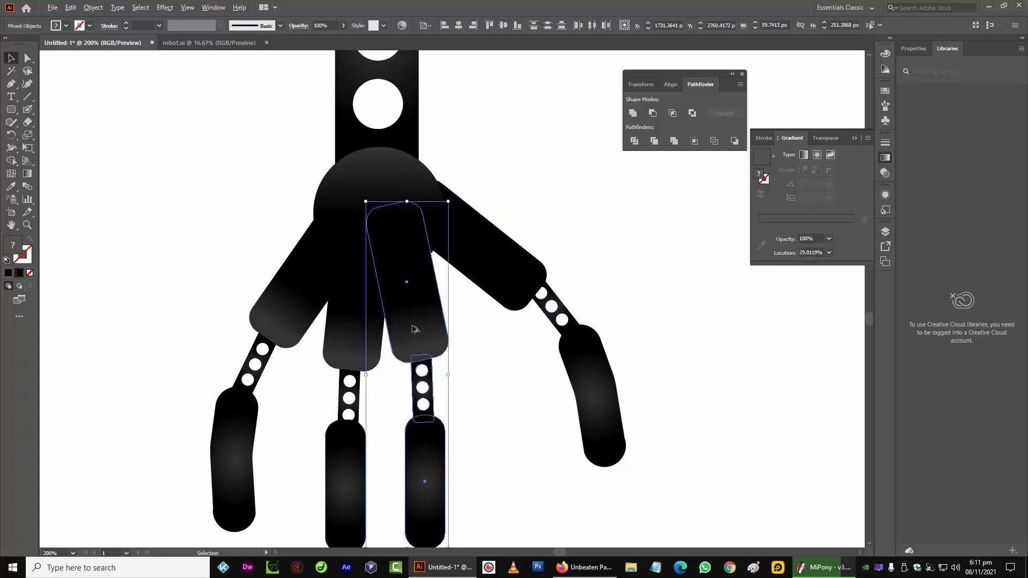
pyautogui.moveTo(413, 328); pyautogui.dragTo(443, 323)
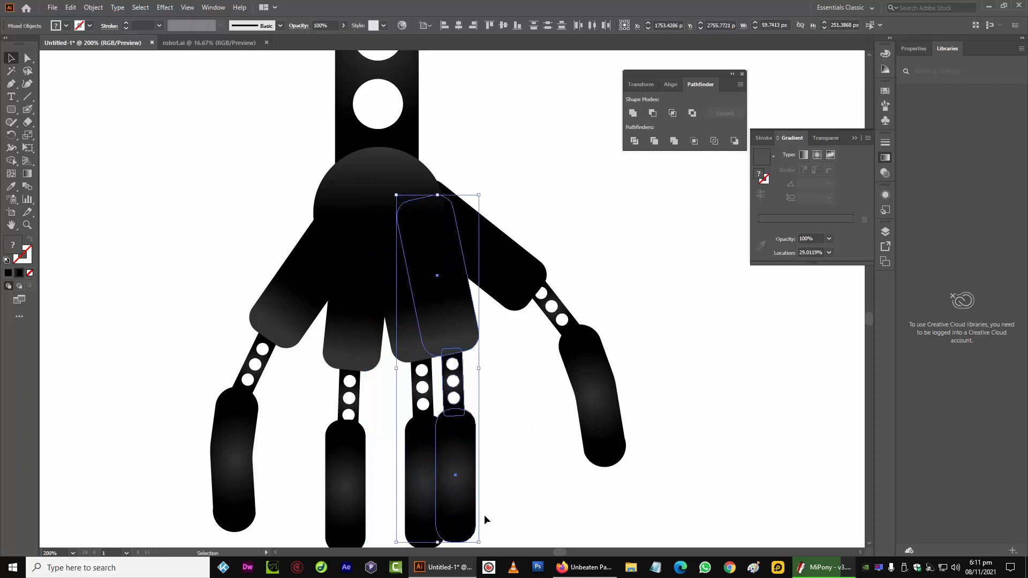
# Spread the copied finger by moving its tip right and tilting its link and segment outward; undo an accidental circle move
pyautogui.scroll(-2, 492, 496)
pyautogui.click(521, 430)
pyautogui.moveTo(468, 421); pyautogui.dragTo(513, 411)
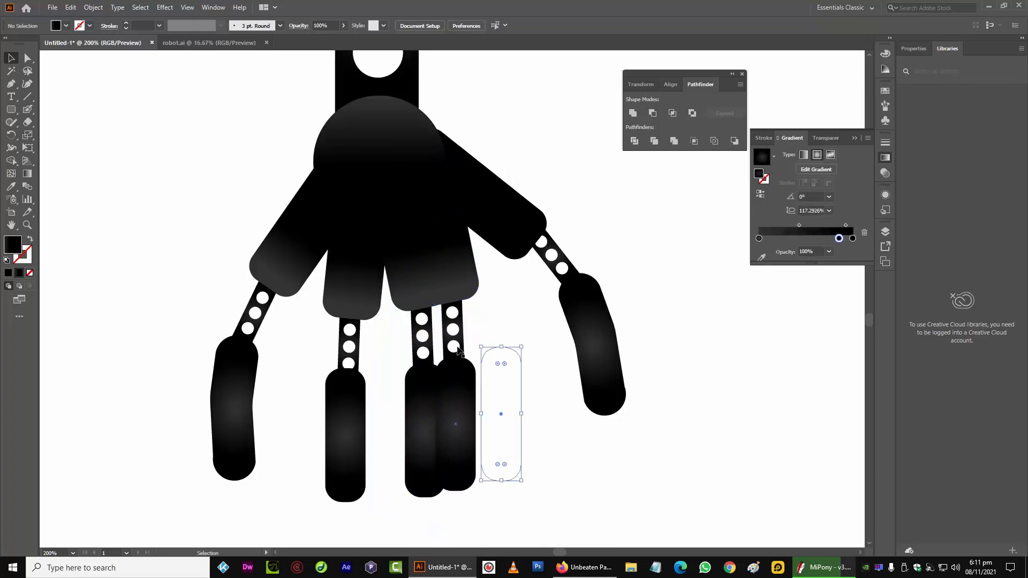
pyautogui.click(457, 349)
pyautogui.moveTo(472, 374); pyautogui.dragTo(447, 315)
pyautogui.click(451, 326)
pyautogui.click(458, 272)
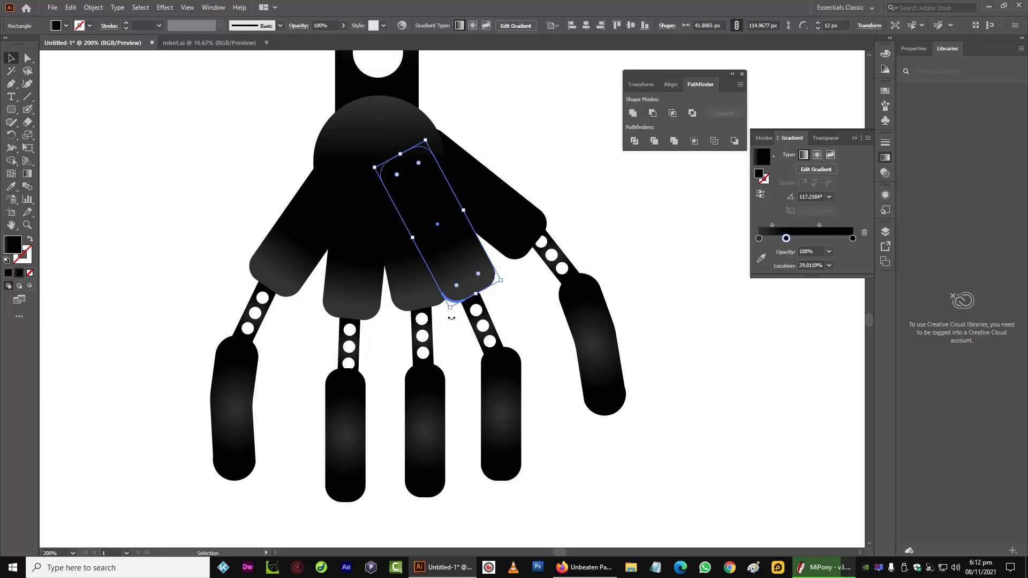
pyautogui.moveTo(452, 318); pyautogui.dragTo(467, 315)
pyautogui.moveTo(417, 204); pyautogui.dragTo(421, 204)
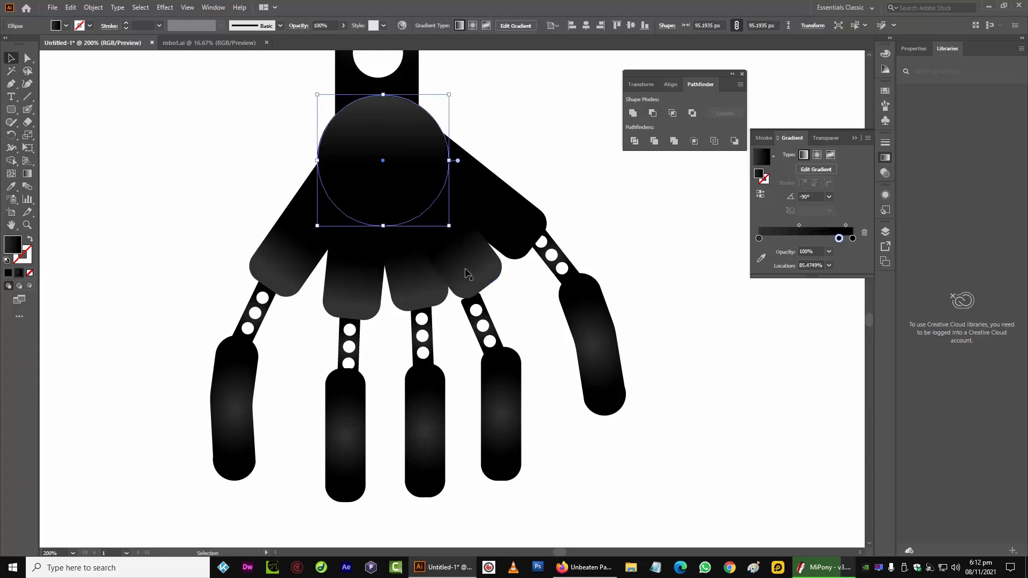
pyautogui.hotkey('ctrl', 'z')
# Reposition the copied finger's link so it lines up with its tip
pyautogui.click(466, 270)
pyautogui.moveTo(488, 319); pyautogui.dragTo(502, 305)
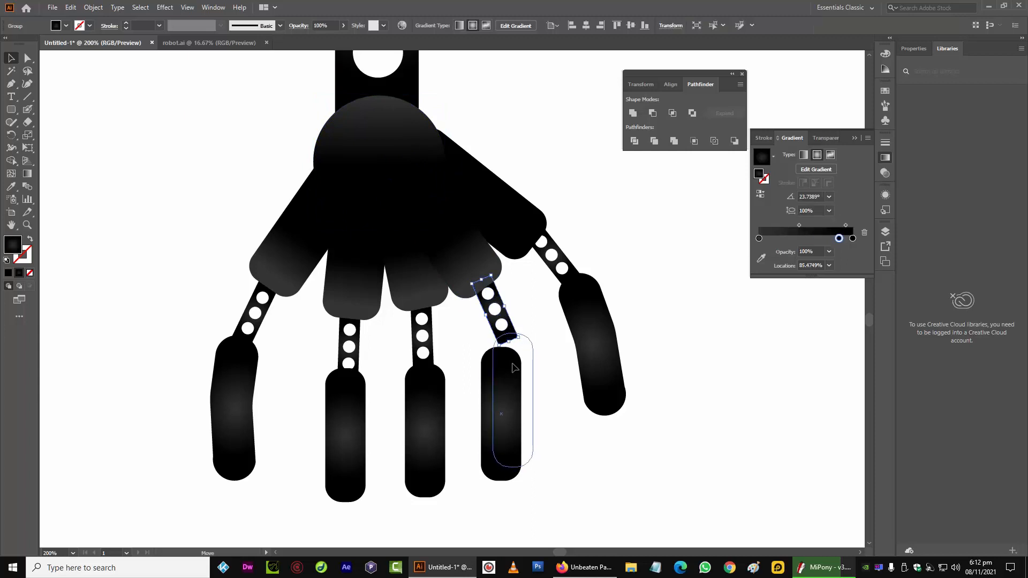
pyautogui.click(509, 396)
pyautogui.click(473, 396)
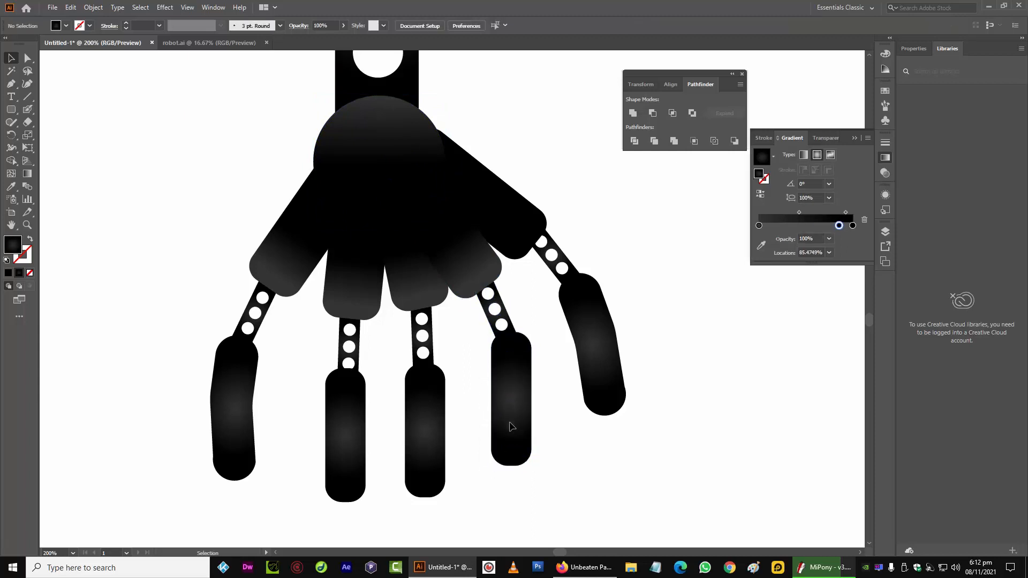
pyautogui.click(509, 426)
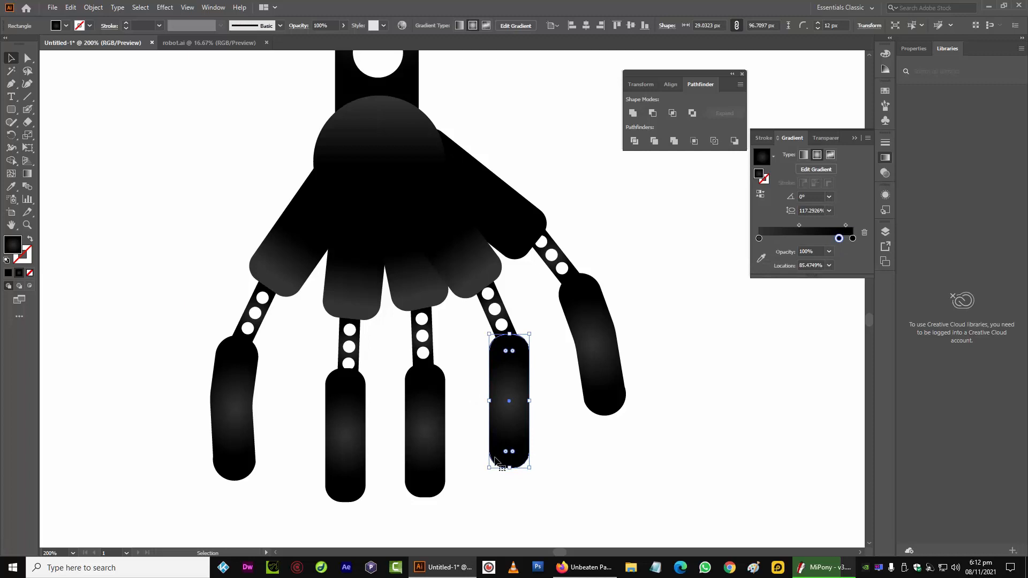
pyautogui.click(551, 377)
# Rotate the rightmost fingertip slightly more upright and reposition it under its link
pyautogui.click(586, 346)
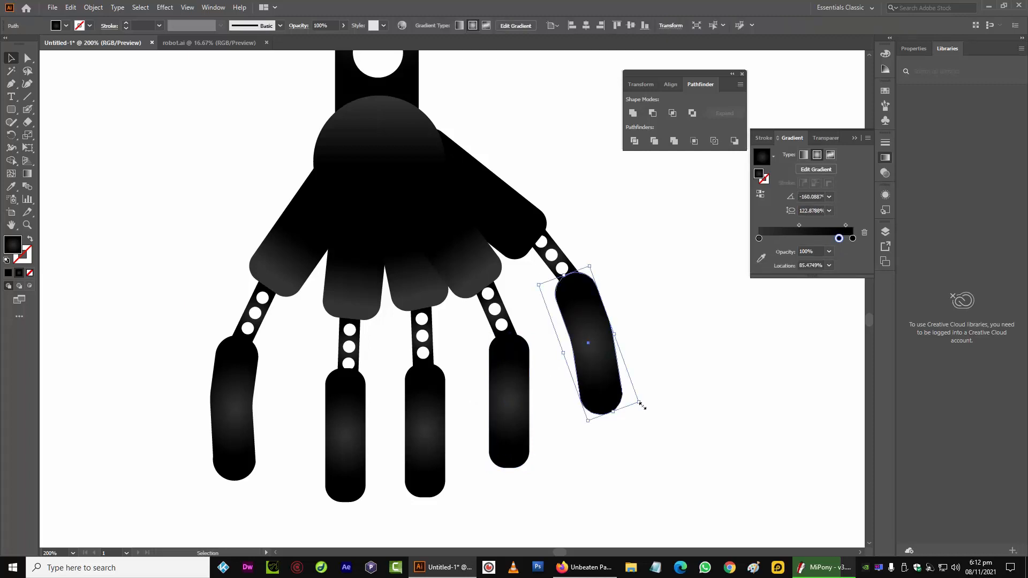
pyautogui.moveTo(646, 405); pyautogui.dragTo(640, 412)
pyautogui.moveTo(600, 347); pyautogui.dragTo(598, 353)
pyautogui.click(571, 447)
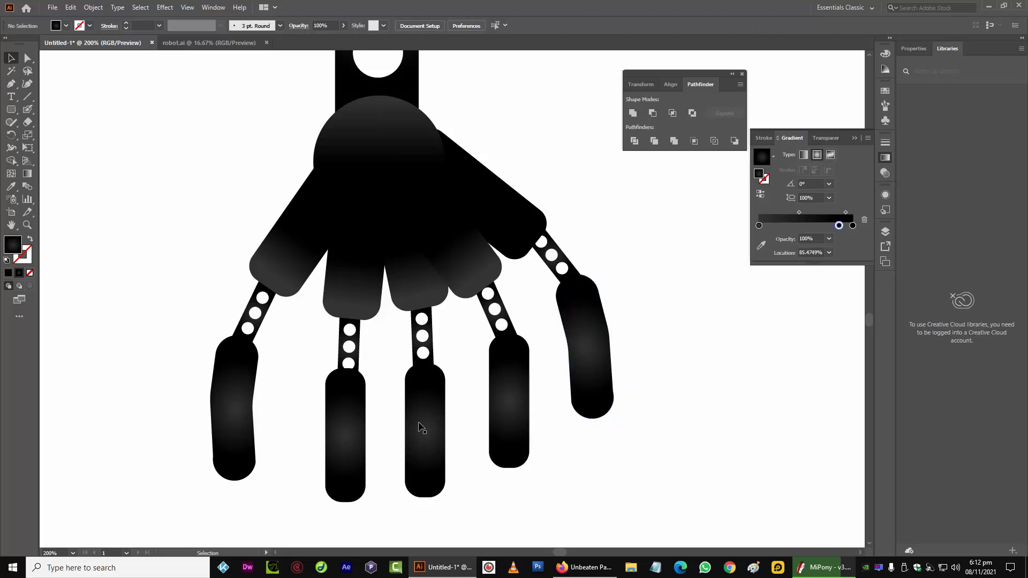
# Nudge the third finger's segment, link and tip slightly left
pyautogui.click(421, 310)
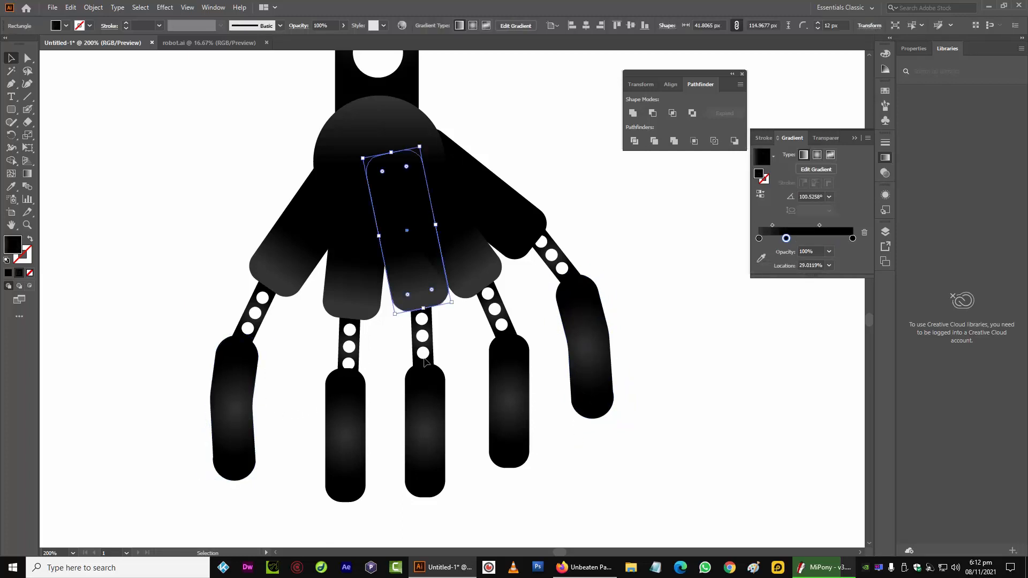
pyautogui.keyDown('shift'); pyautogui.click(418, 341); pyautogui.keyUp('shift')
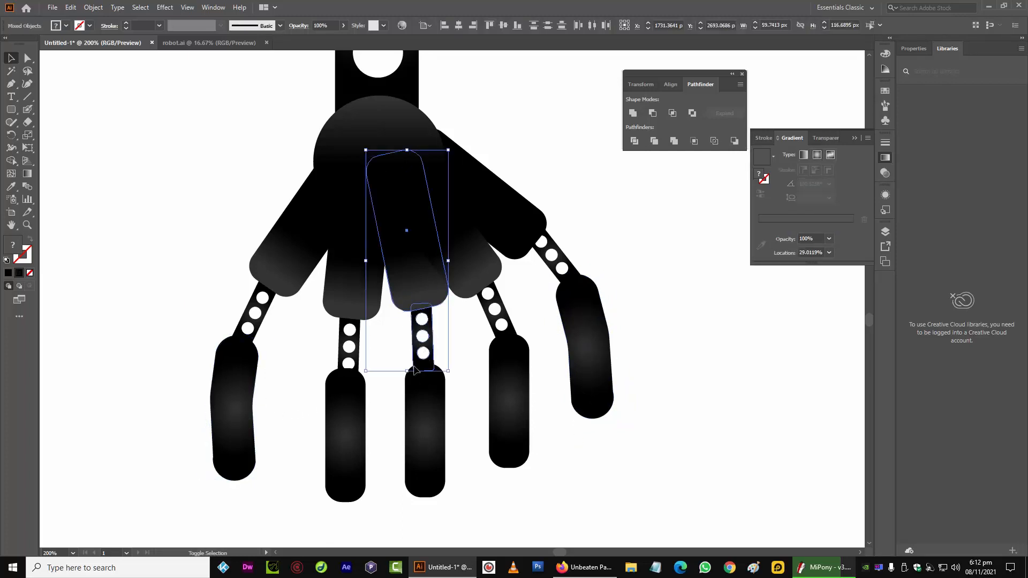
pyautogui.keyDown('shift'); pyautogui.click(415, 398); pyautogui.keyUp('shift')
pyautogui.press('Left')
pyautogui.press('Left')
pyautogui.press('Left')
pyautogui.press('Left')
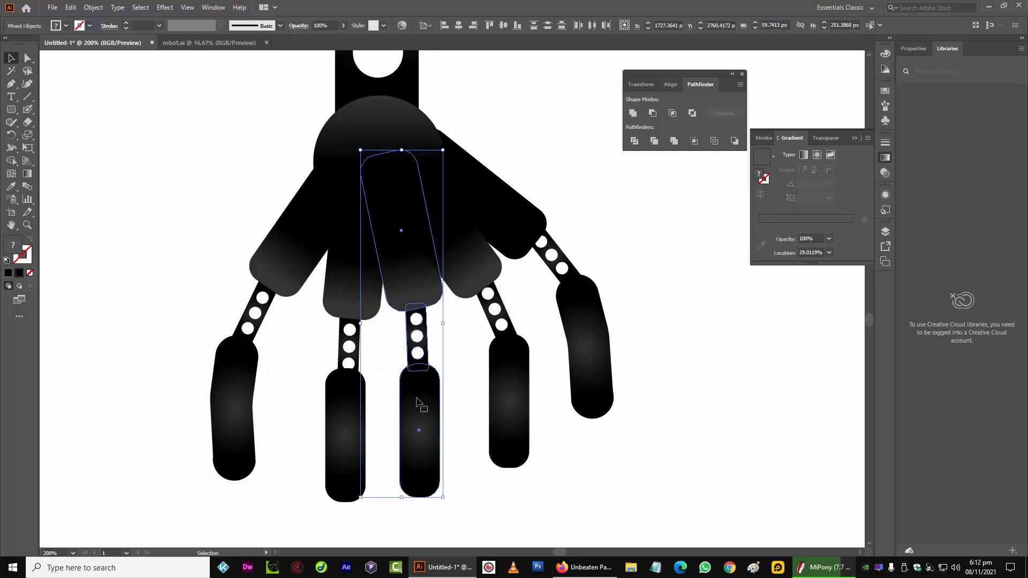
# Send the third finger's parts to the back behind the neighbouring segments
pyautogui.rightClick(417, 281)
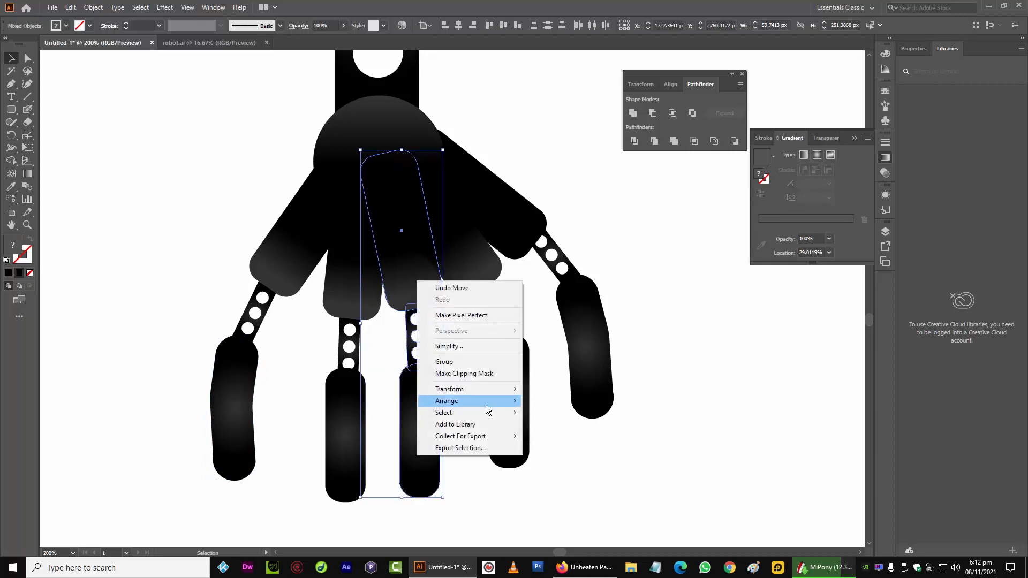
pyautogui.click(543, 446)
pyautogui.click(541, 507)
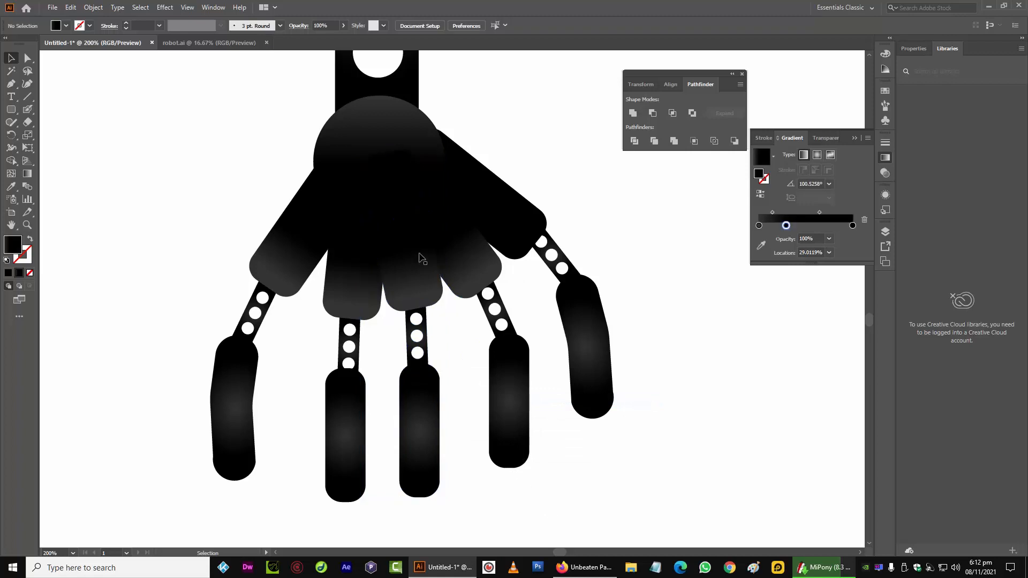
# Nudge the fourth finger's tip and link left, then rotate and reposition the whole finger slightly
pyautogui.click(508, 356)
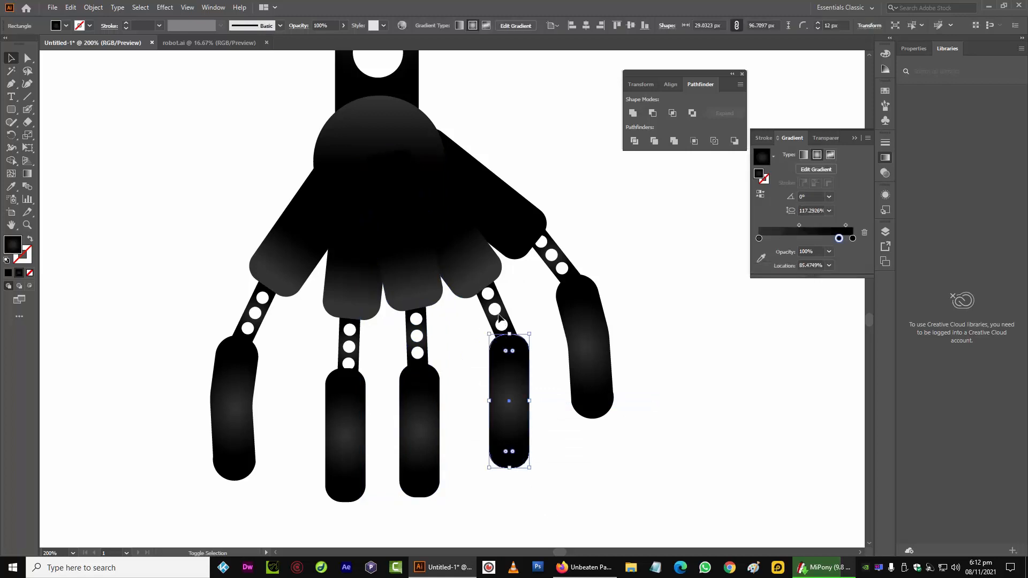
pyautogui.keyDown('shift'); pyautogui.click(495, 313); pyautogui.keyUp('shift')
pyautogui.press('Left')
pyautogui.press('Left')
pyautogui.press('Left')
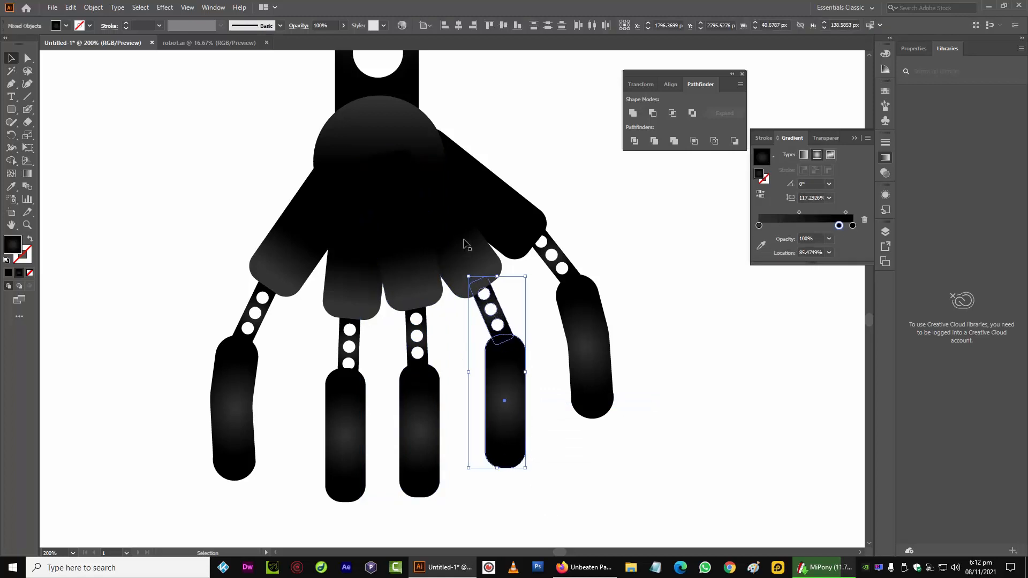
pyautogui.keyDown('shift'); pyautogui.click(465, 242); pyautogui.keyUp('shift')
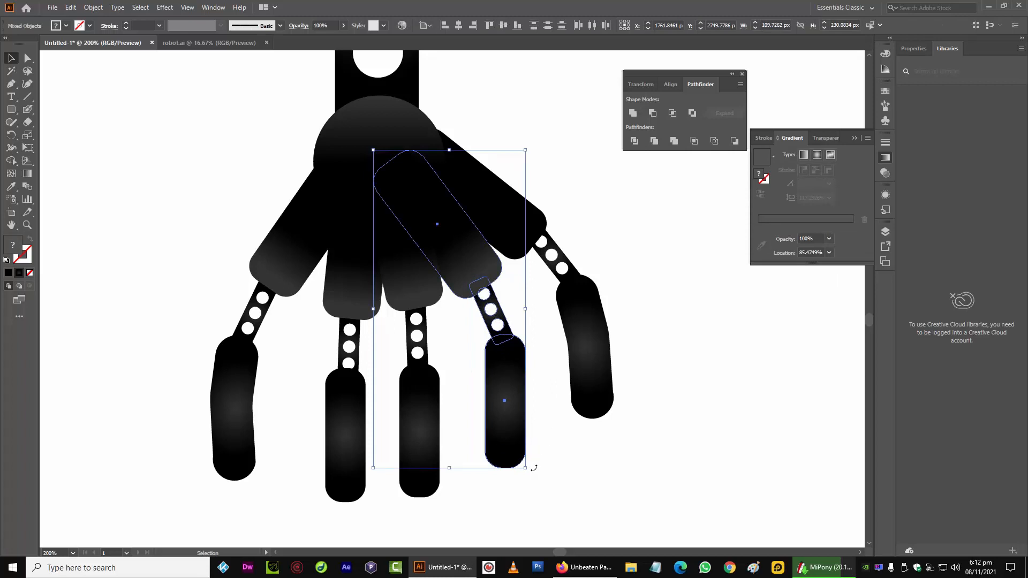
pyautogui.moveTo(533, 467); pyautogui.dragTo(529, 470)
pyautogui.moveTo(472, 279); pyautogui.dragTo(474, 287)
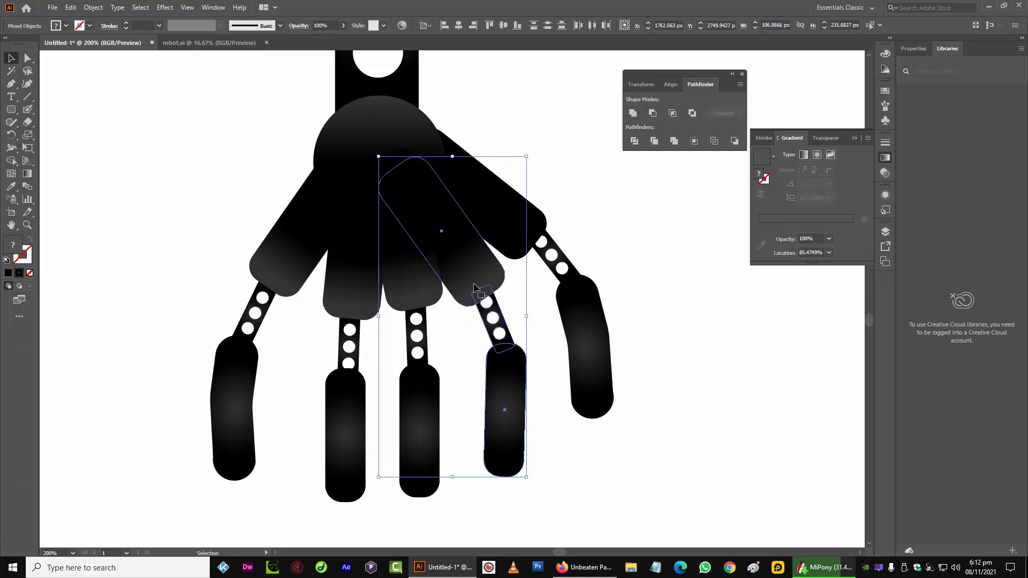
pyautogui.click(576, 451)
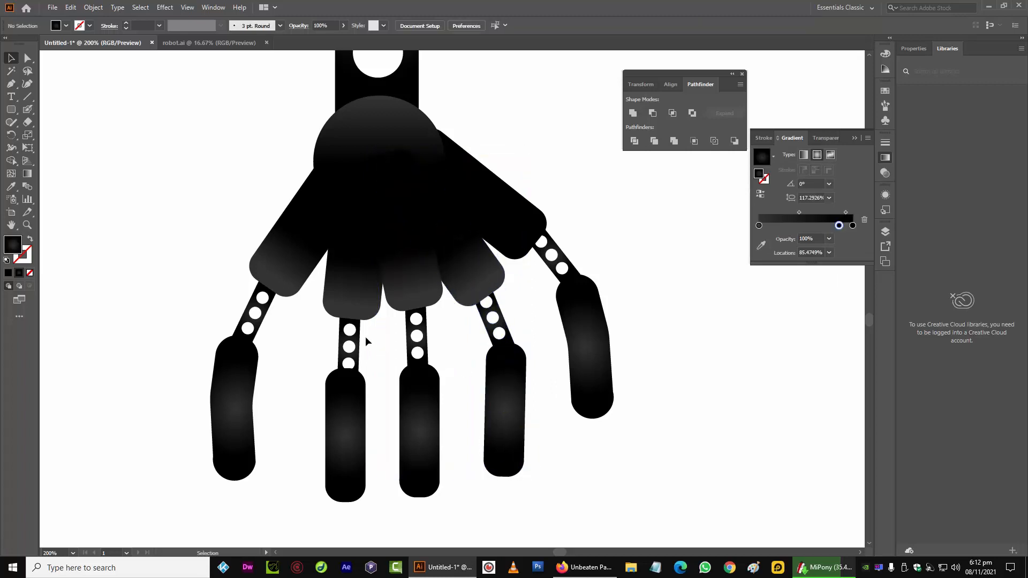
# Nudge the leftmost finger's segment, link and tip together slightly right and down
pyautogui.click(282, 272)
pyautogui.keyDown('shift'); pyautogui.click(251, 319); pyautogui.keyUp('shift')
pyautogui.keyDown('shift'); pyautogui.click(214, 395); pyautogui.keyUp('shift')
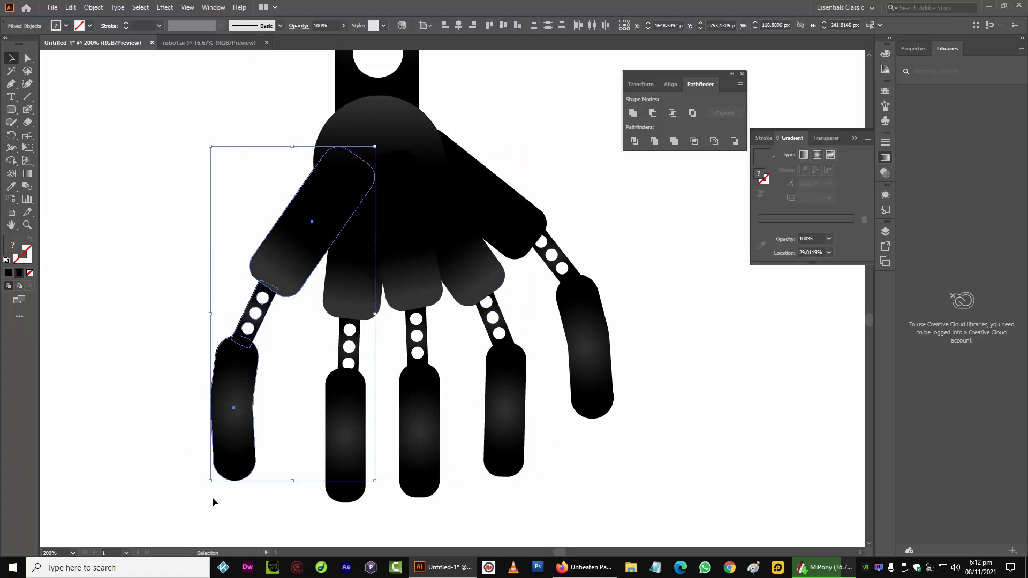
pyautogui.moveTo(208, 488); pyautogui.dragTo(212, 489)
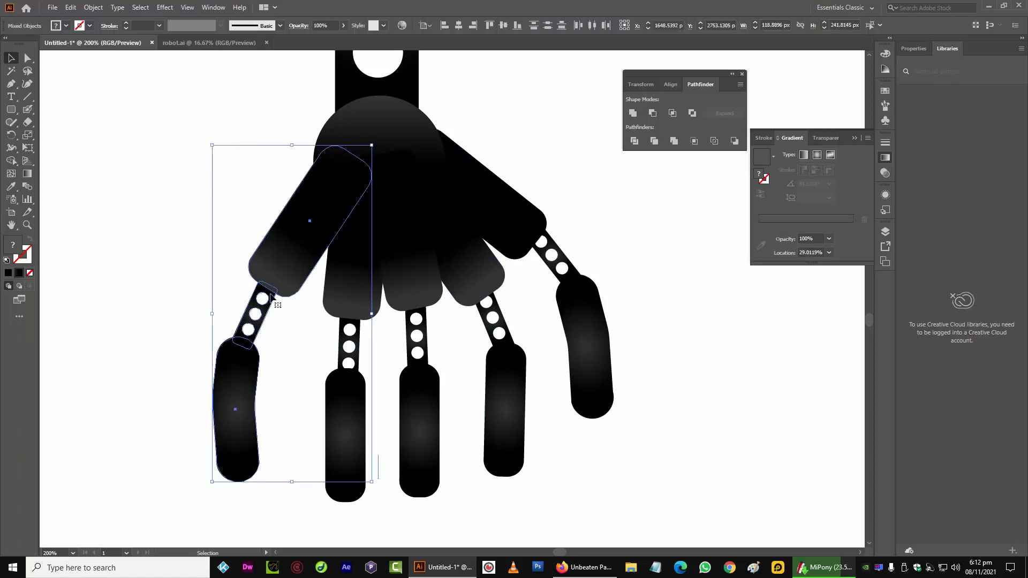
pyautogui.moveTo(285, 229); pyautogui.dragTo(289, 236)
pyautogui.click(122, 320)
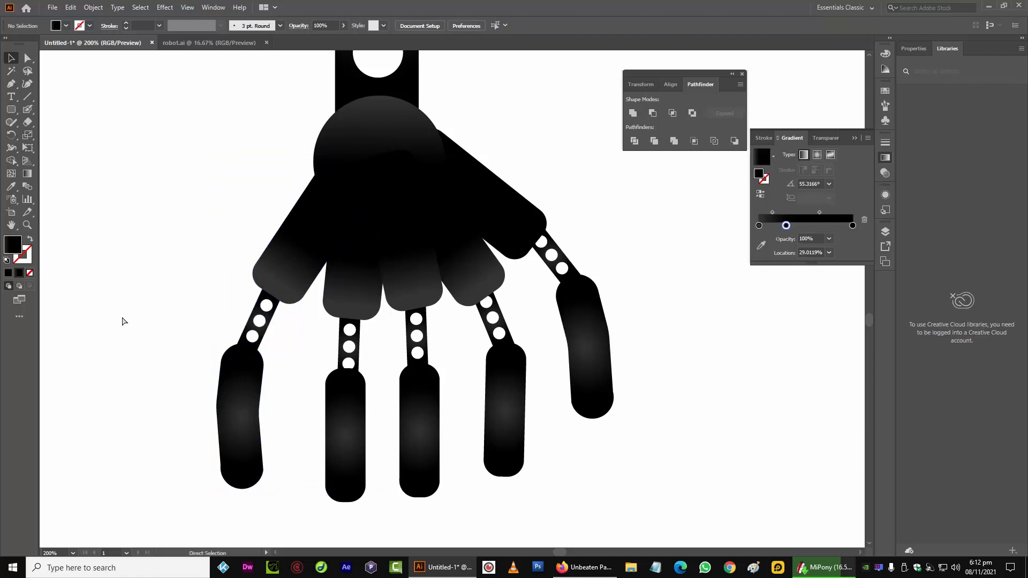
# Enlarge the black gradient circle at the top of the arm to about 282 px wide
pyautogui.hotkey('ctrl', '-')
pyautogui.hotkey('ctrl', '-')
pyautogui.hotkey('ctrl', '-')
pyautogui.hotkey('ctrl', '-')
pyautogui.hotkey('ctrl', '-')
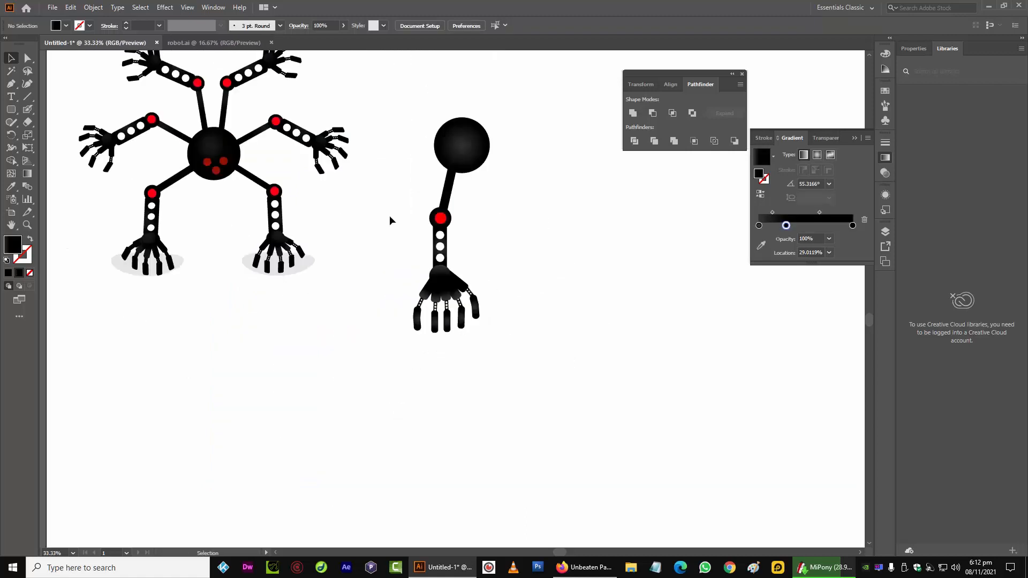
pyautogui.click(463, 157)
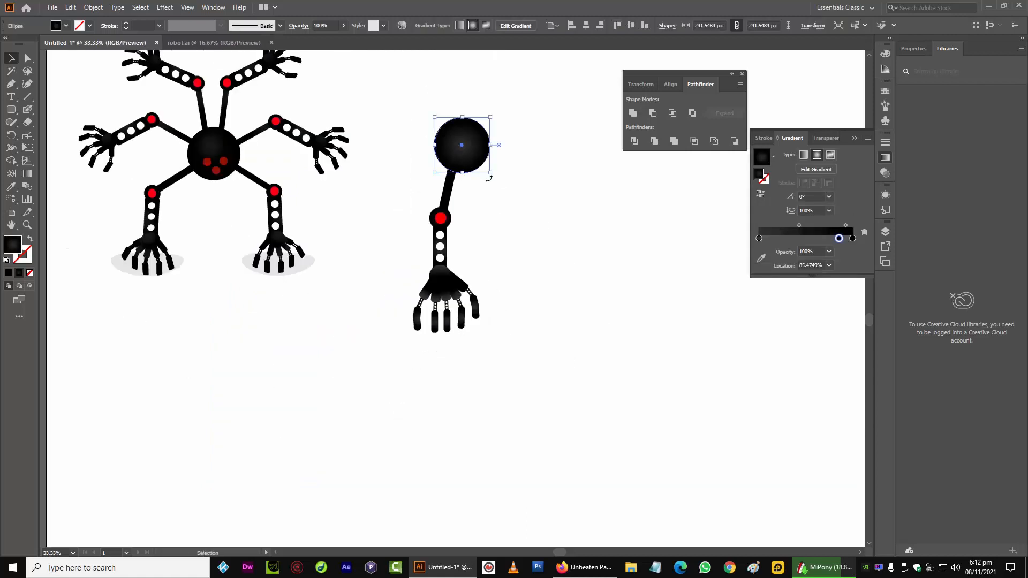
pyautogui.moveTo(497, 176); pyautogui.dragTo(501, 180)
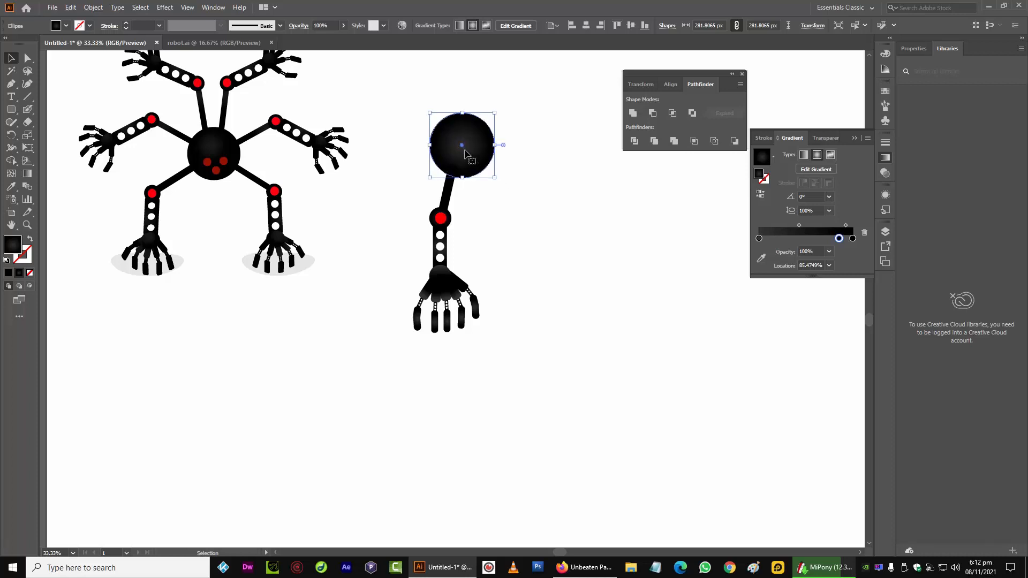
pyautogui.moveTo(463, 145); pyautogui.dragTo(463, 145)
pyautogui.click(362, 201)
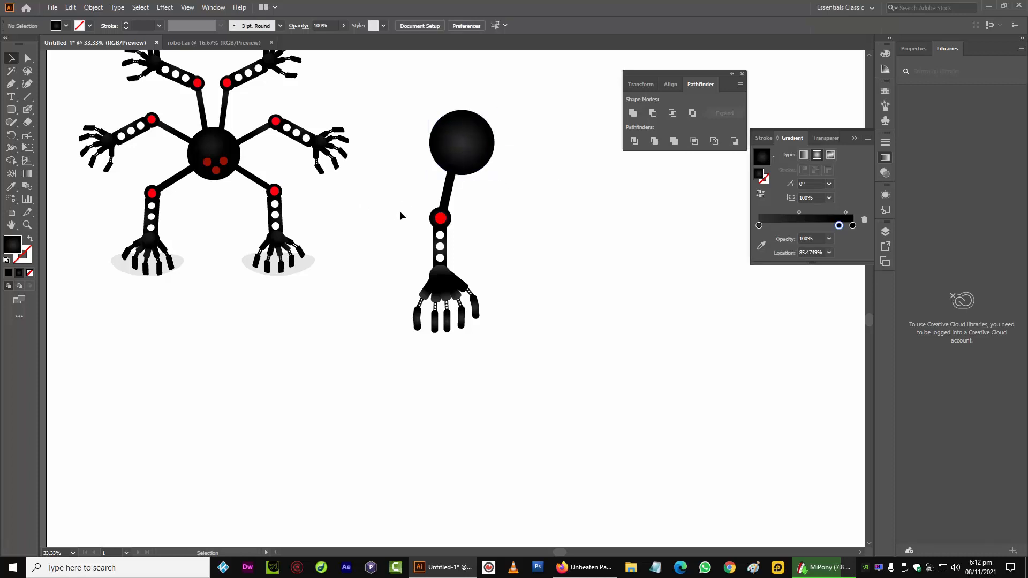
# Select the arm's stick, red joint, link and hand parts below the circle
pyautogui.moveTo(399, 199); pyautogui.dragTo(498, 332)
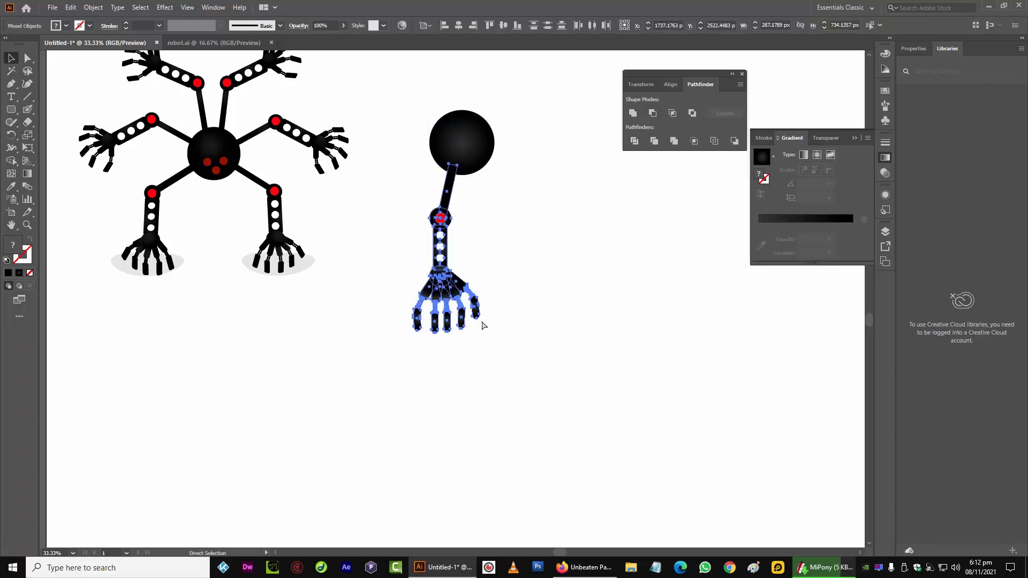
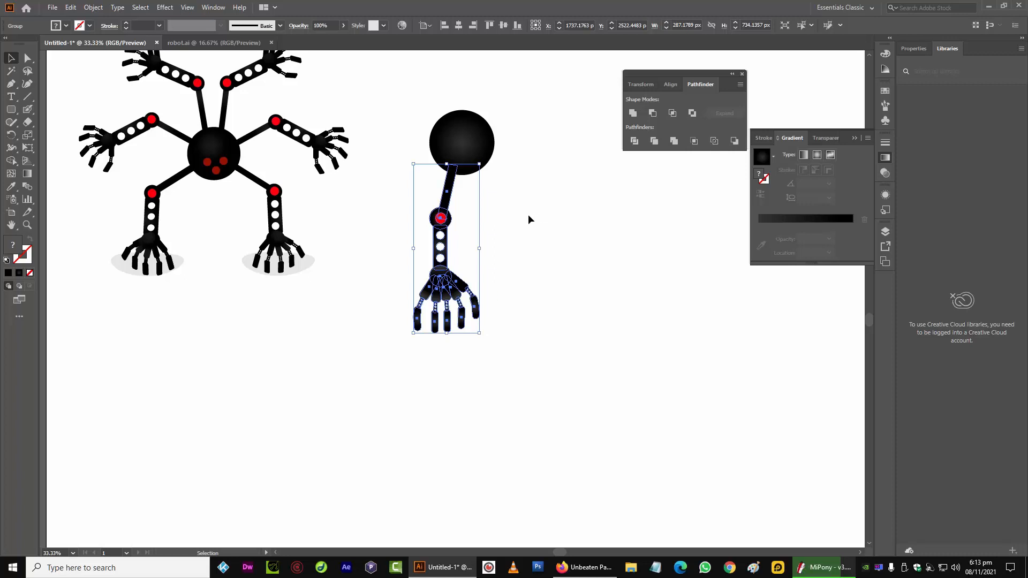
# Inside the arm group, rotate the upper stick so it angles from the circle down-left toward the red joint
pyautogui.click(498, 219)
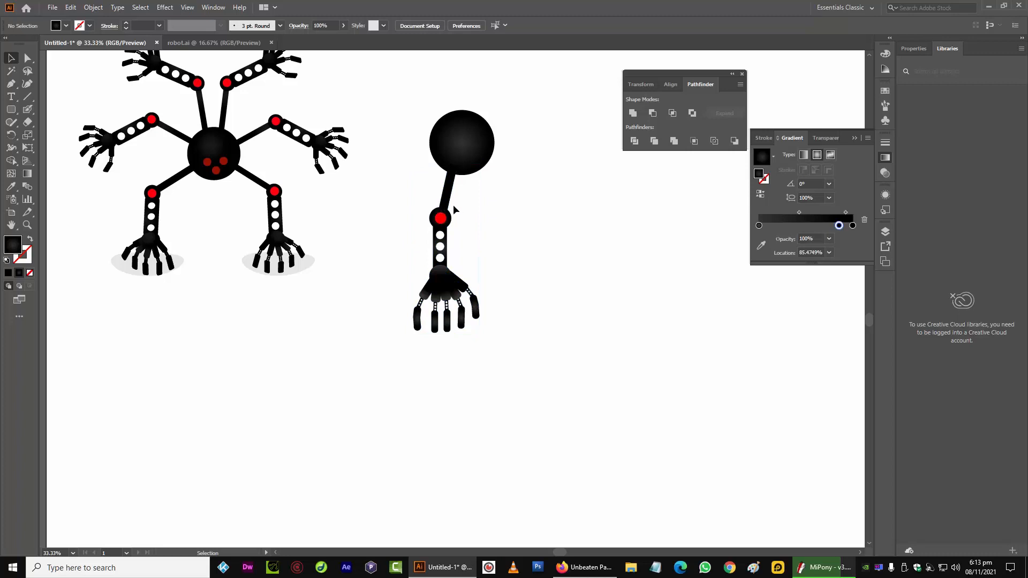
pyautogui.doubleClick(448, 189)
pyautogui.click(452, 170)
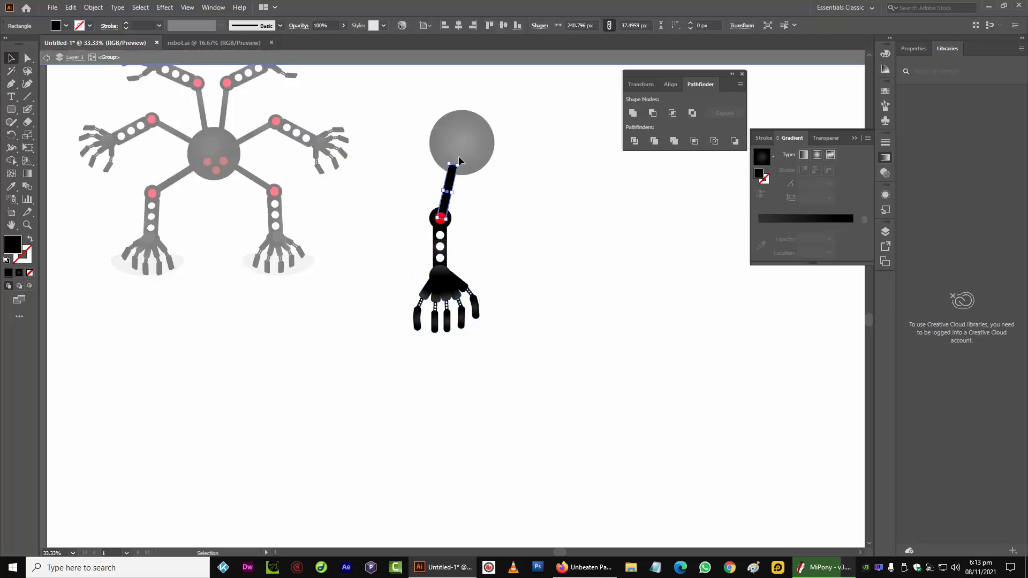
pyautogui.moveTo(465, 168); pyautogui.dragTo(491, 188)
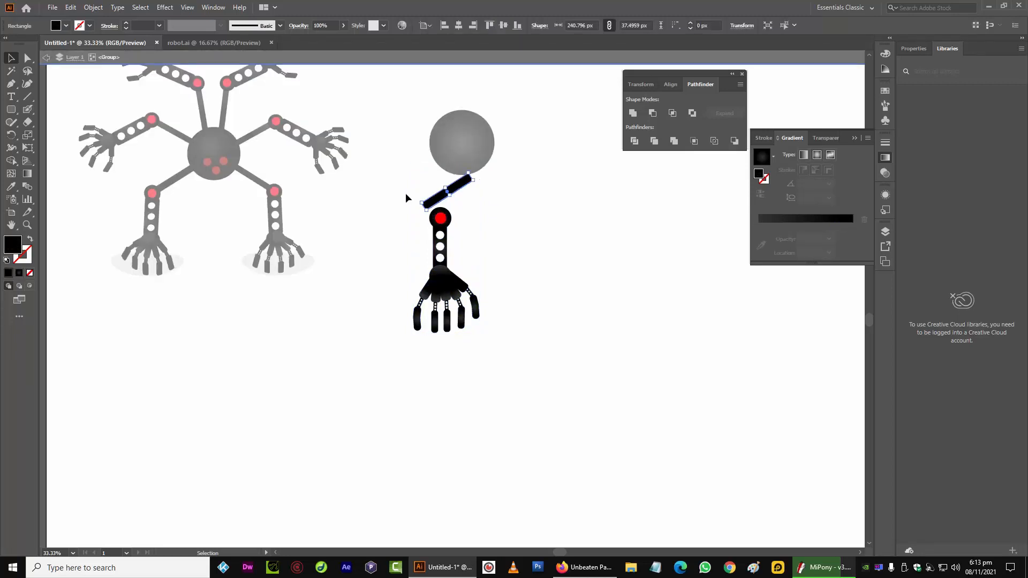
pyautogui.moveTo(405, 197); pyautogui.dragTo(421, 206)
pyautogui.moveTo(465, 164); pyautogui.dragTo(484, 174)
pyautogui.moveTo(440, 206); pyautogui.dragTo(454, 206)
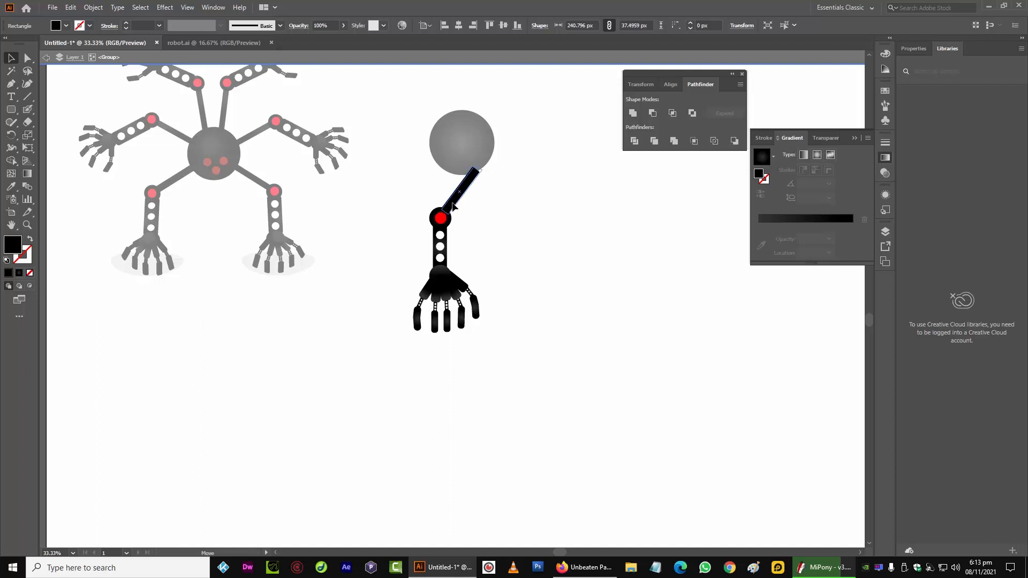
# Move the red joint, link and hand up-left to meet the stick's lower end, then exit the group
pyautogui.click(400, 220)
pyautogui.moveTo(442, 240); pyautogui.dragTo(412, 223)
pyautogui.click(406, 184)
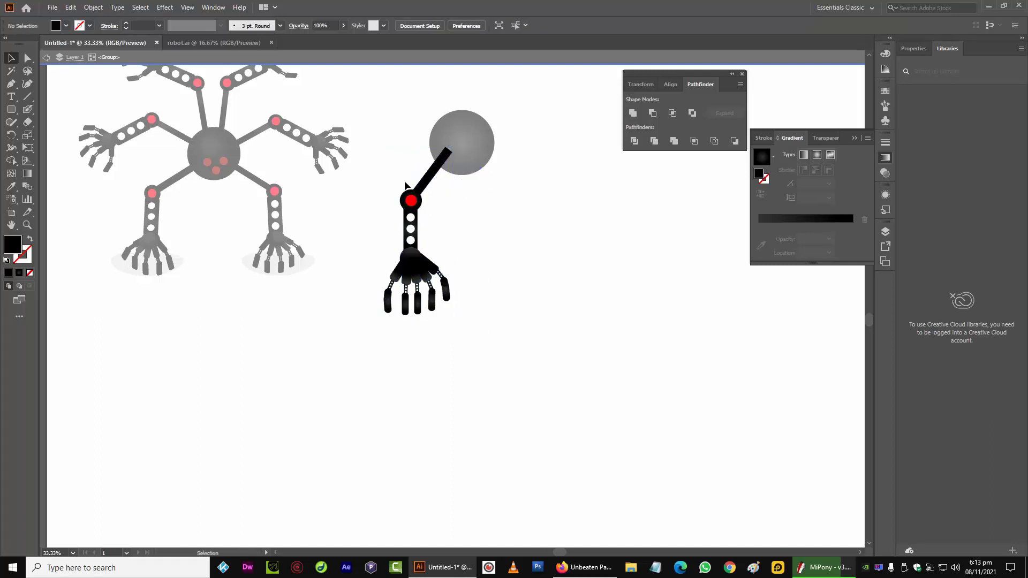
pyautogui.click(75, 58)
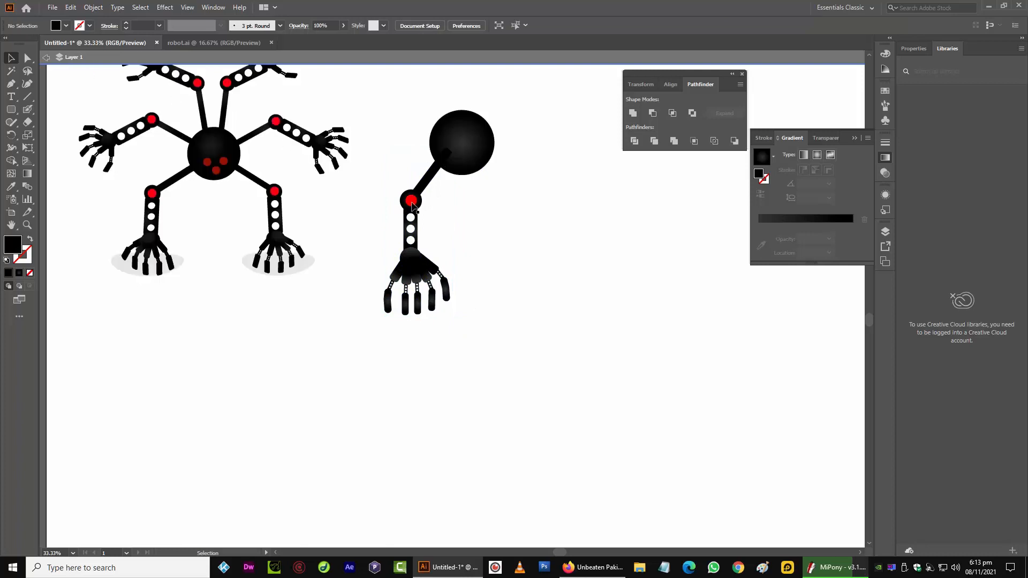
pyautogui.click(954, 567)
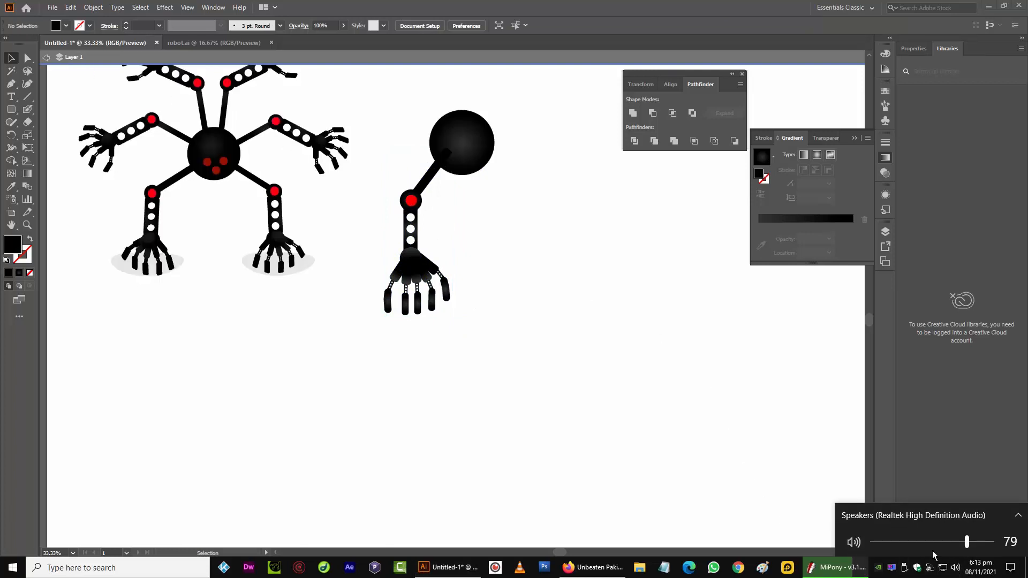
pyautogui.click(927, 541)
# Bring the black gradient circle to the front of the arm
pyautogui.click(382, 201)
pyautogui.click(465, 147)
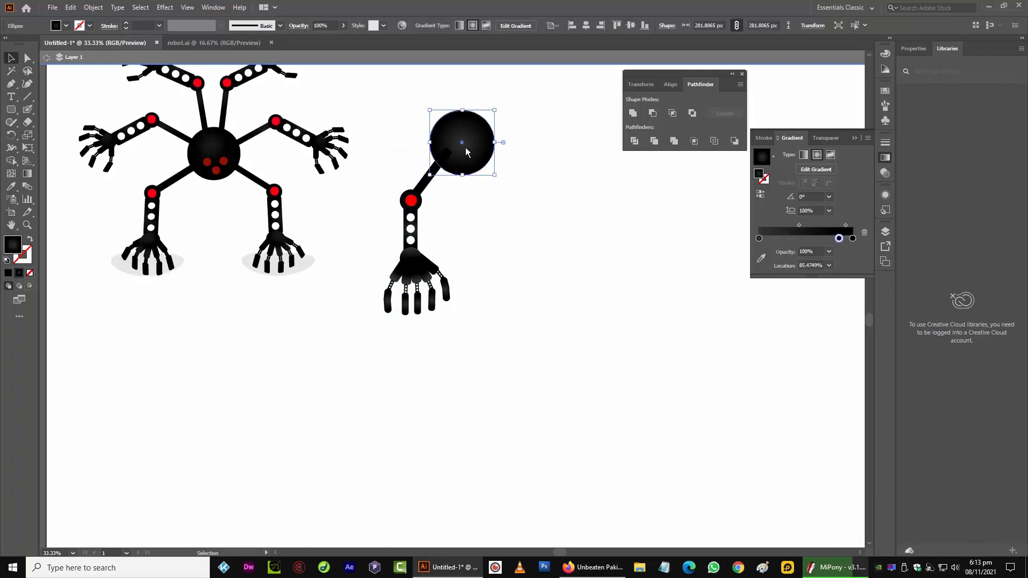
pyautogui.rightClick(461, 143)
pyautogui.click(589, 333)
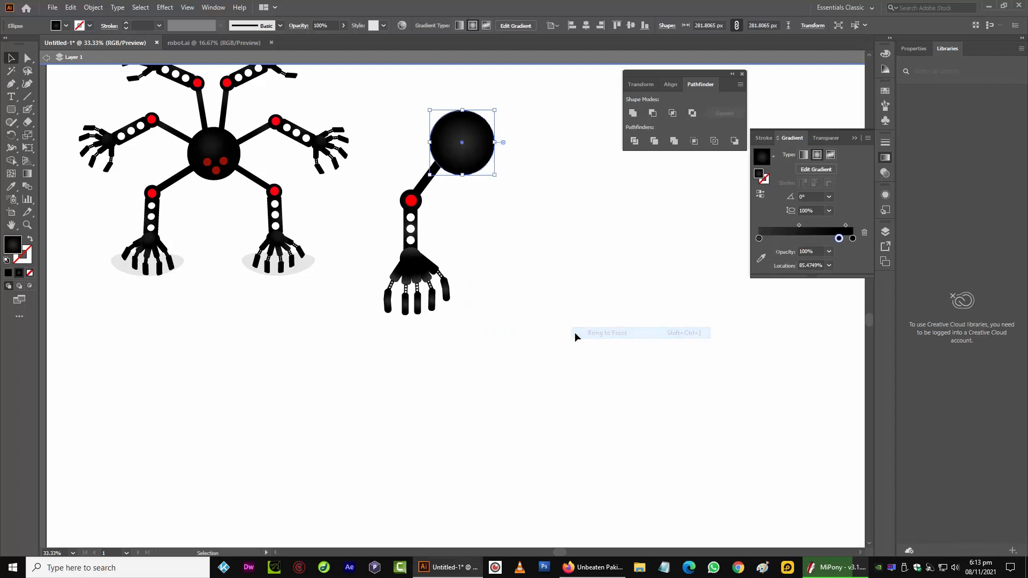
# Duplicate the whole arm to the right of the circle
pyautogui.moveTo(379, 183); pyautogui.dragTo(441, 310)
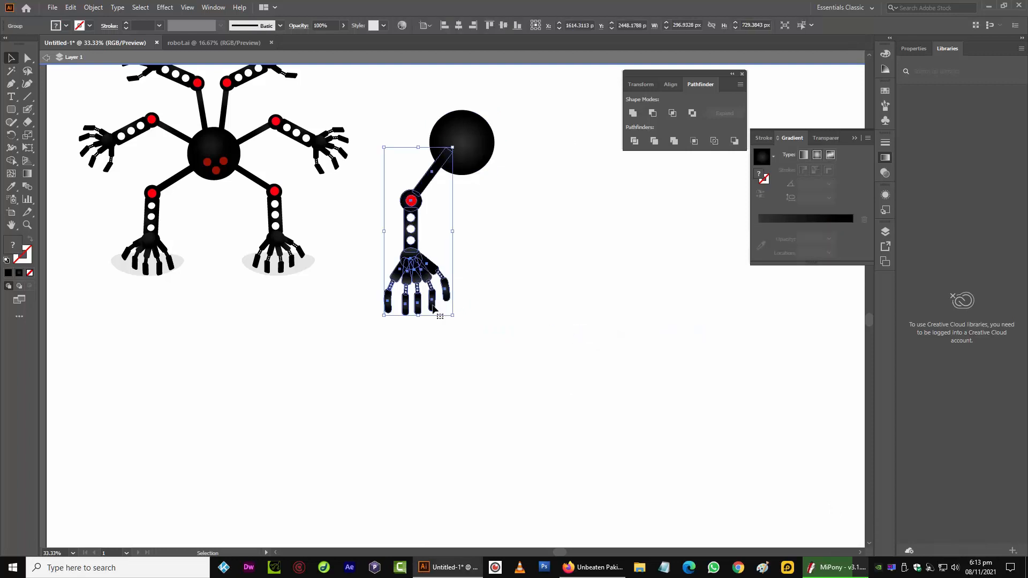
pyautogui.press('a')
pyautogui.press('v')
pyautogui.moveTo(431, 174); pyautogui.dragTo(513, 195)
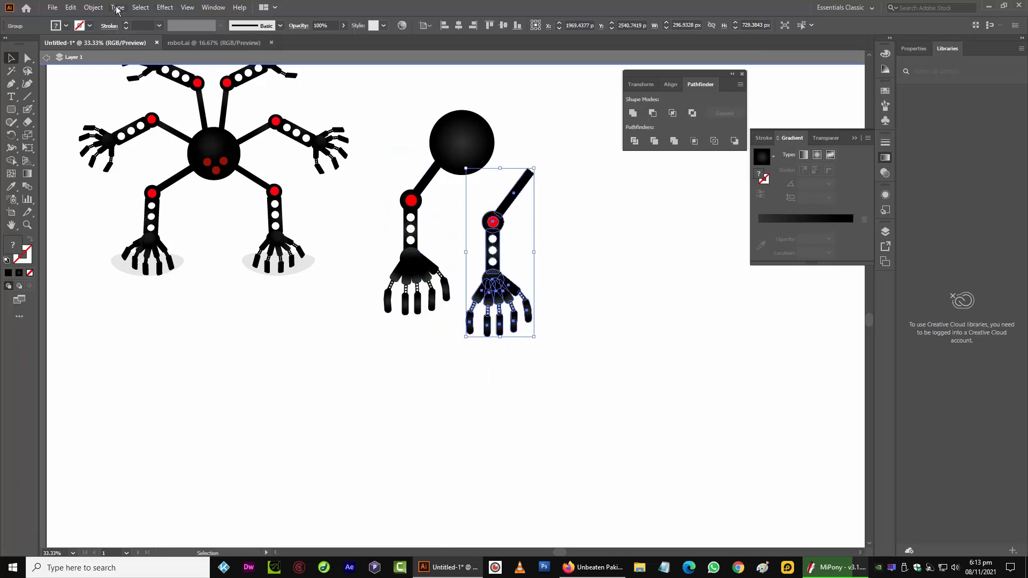
# Reflect the copied arm across the vertical axis and attach it to the circle's lower right
pyautogui.click(95, 8)
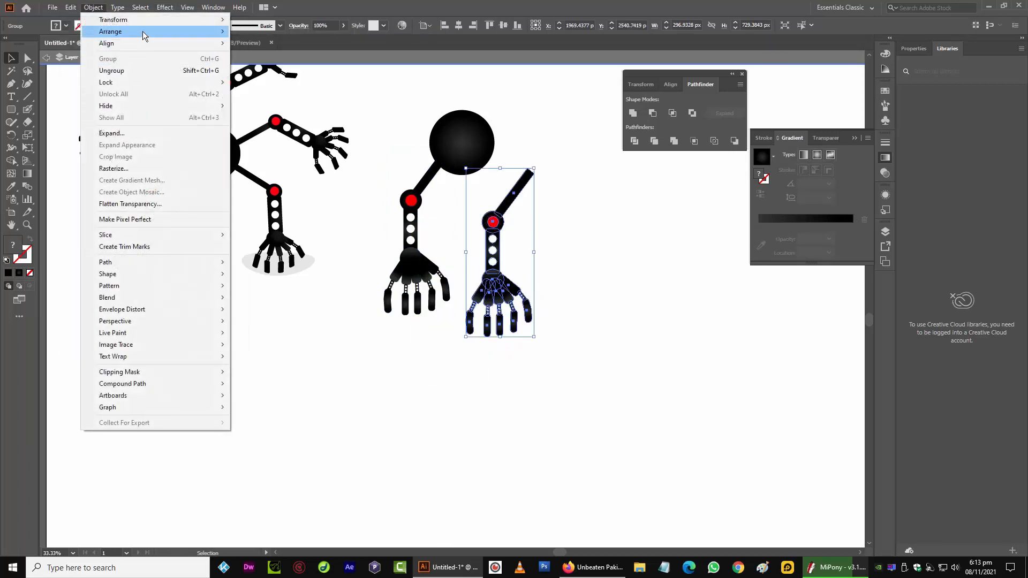
pyautogui.moveTo(161, 20)
pyautogui.click(302, 66)
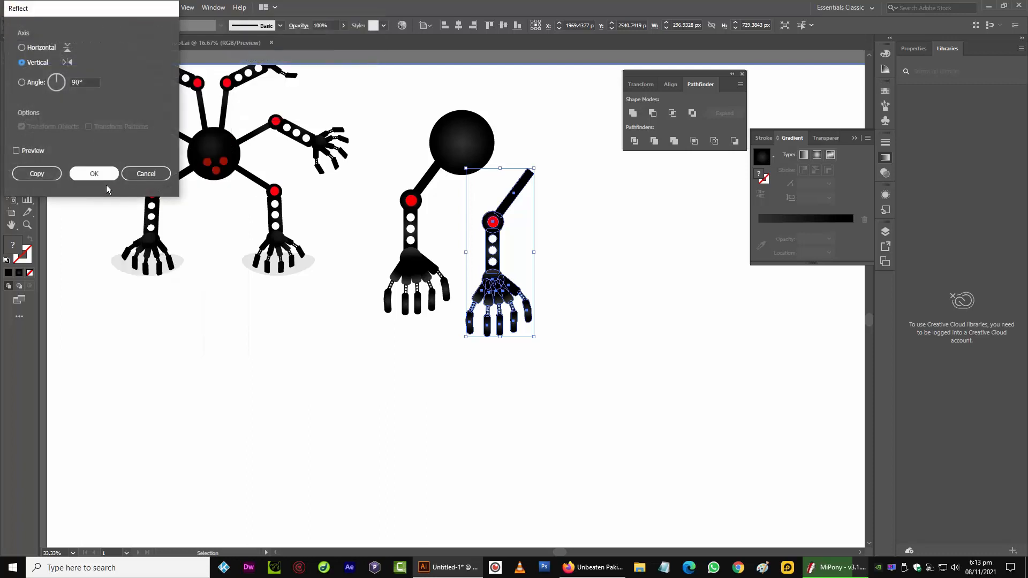
pyautogui.press('Return')
pyautogui.moveTo(509, 222); pyautogui.dragTo(501, 175)
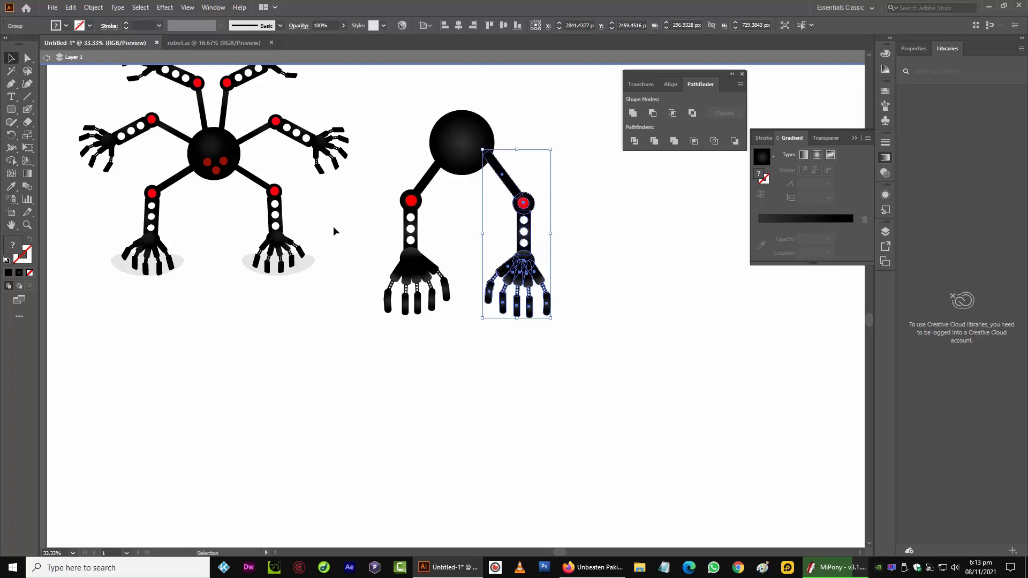
# Show the rulers and pull a horizontal guide across the circle where the arms join
pyautogui.hotkey('ctrl', 'r')
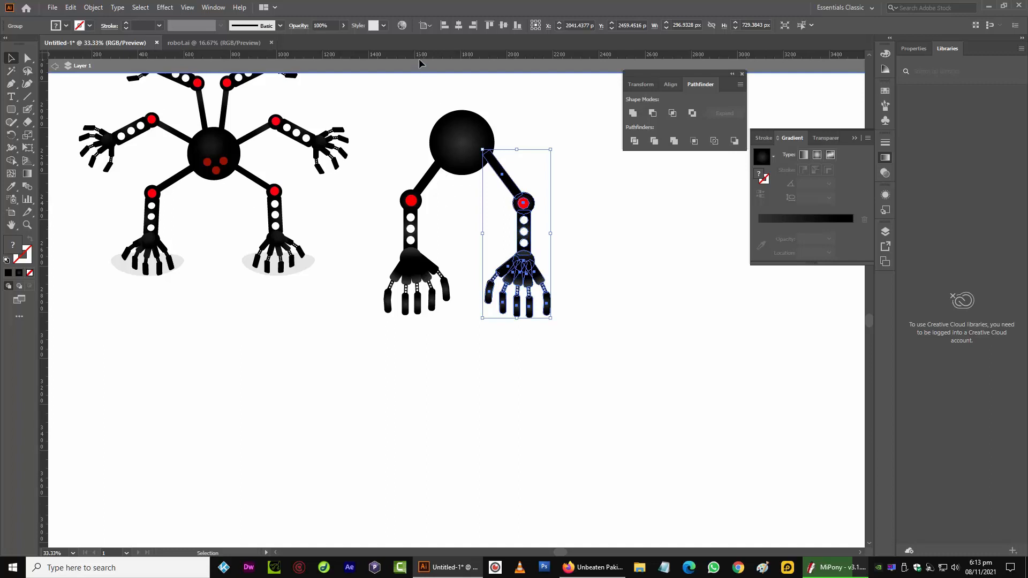
pyautogui.moveTo(419, 60); pyautogui.dragTo(448, 154)
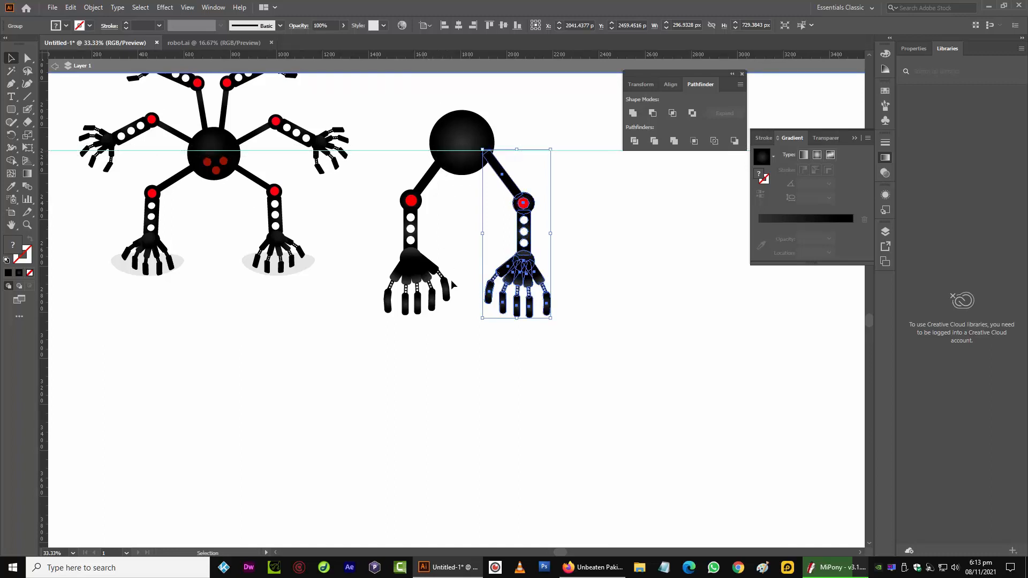
pyautogui.click(470, 346)
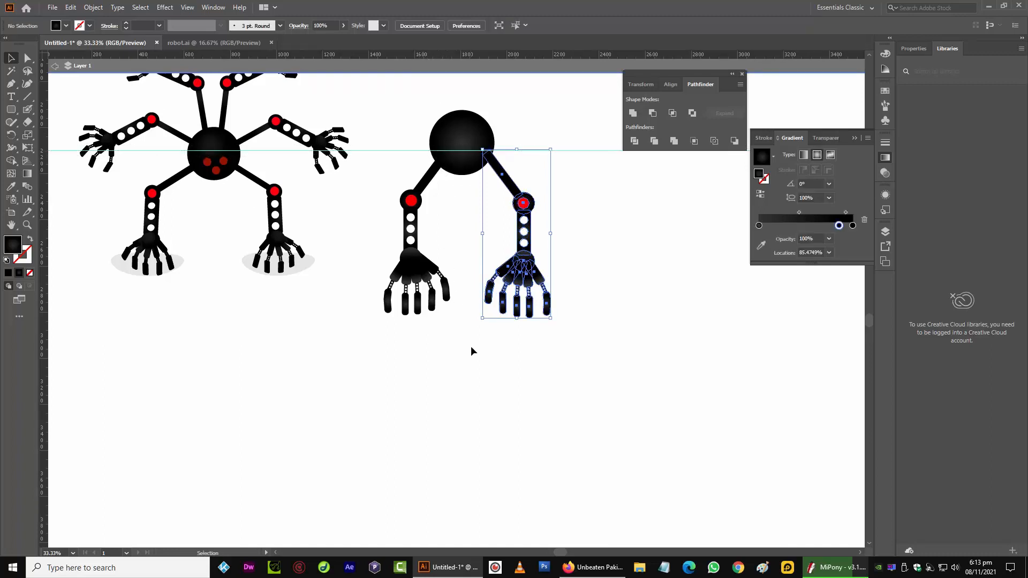
# Nudge the left arm down and left to align its joint with the guide
pyautogui.click(426, 182)
pyautogui.press('Down')
pyautogui.hotkey('shift', 'Down')
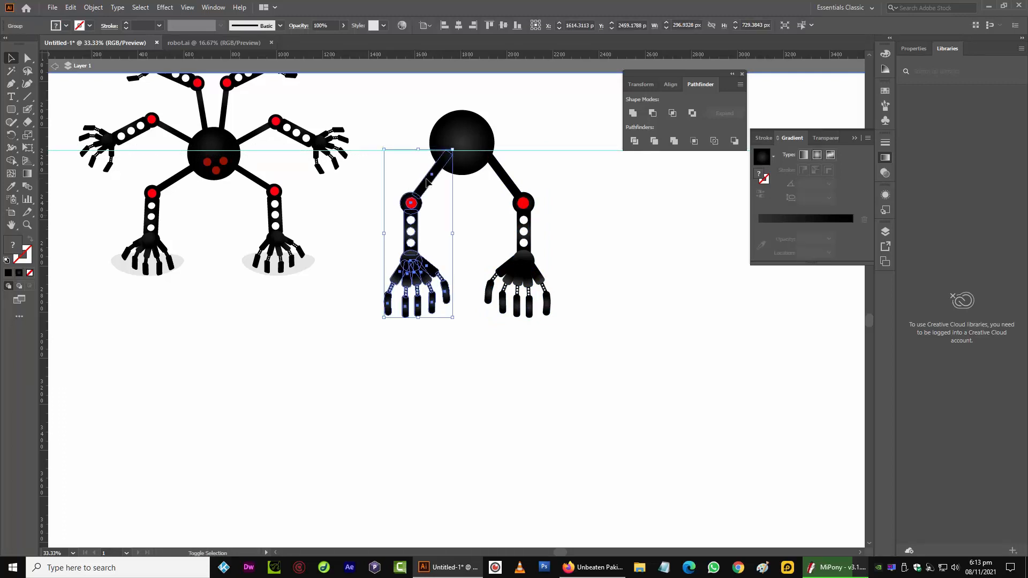
pyautogui.hotkey('shift', 'Left')
pyautogui.hotkey('shift', 'Left')
pyautogui.hotkey('shift', 'Left')
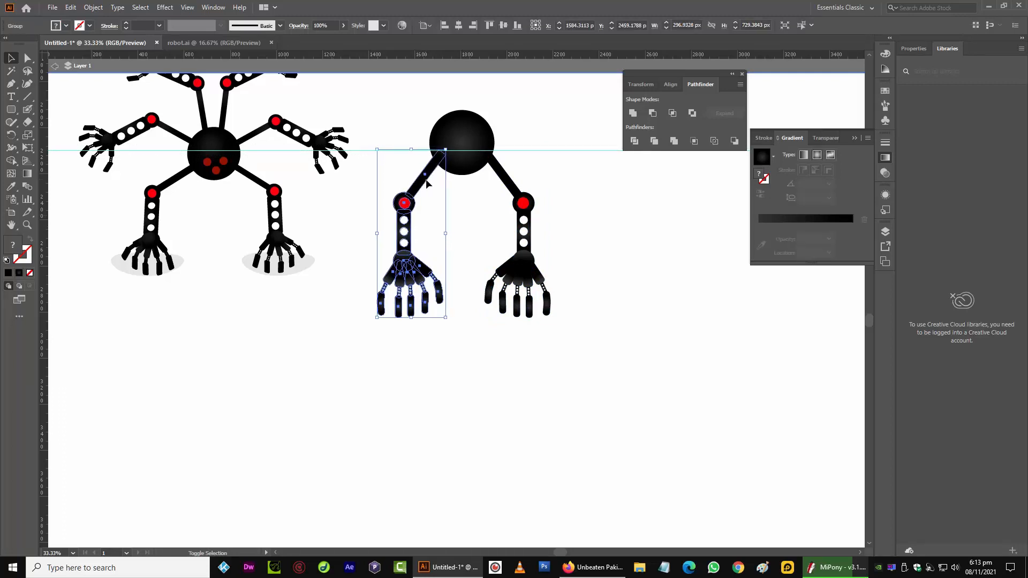
pyautogui.hotkey('shift', 'Down')
pyautogui.hotkey('shift', 'Right')
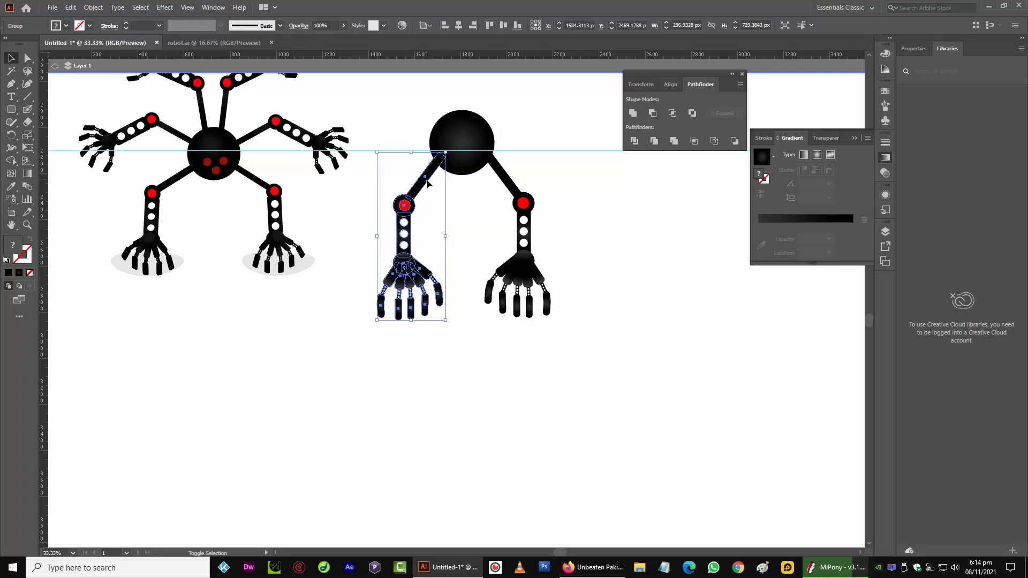
# Nudge the right arm slightly right to balance it with the left arm
pyautogui.click(505, 198)
pyautogui.click(523, 203)
pyautogui.hotkey('shift', 'Right')
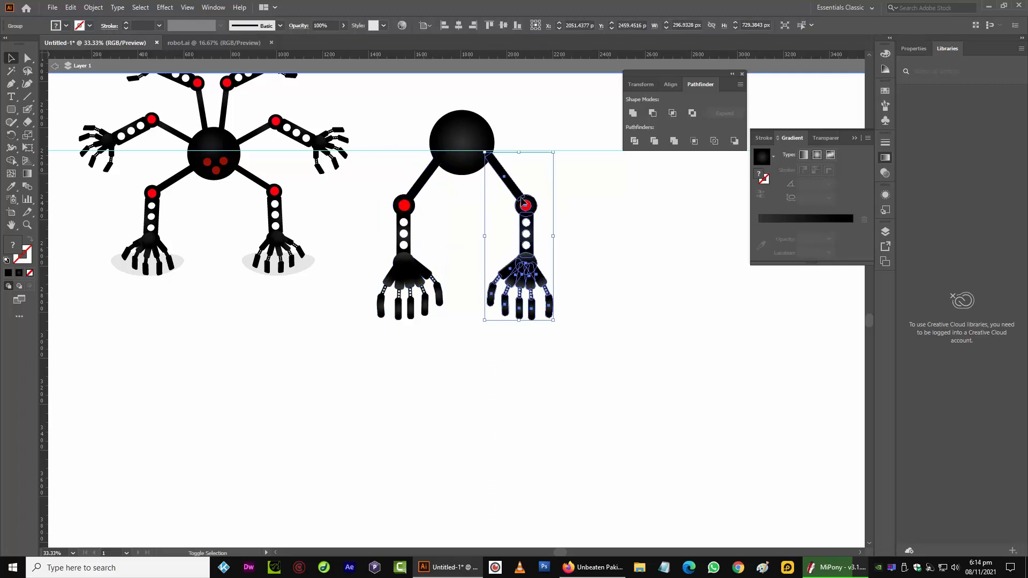
pyautogui.click(456, 222)
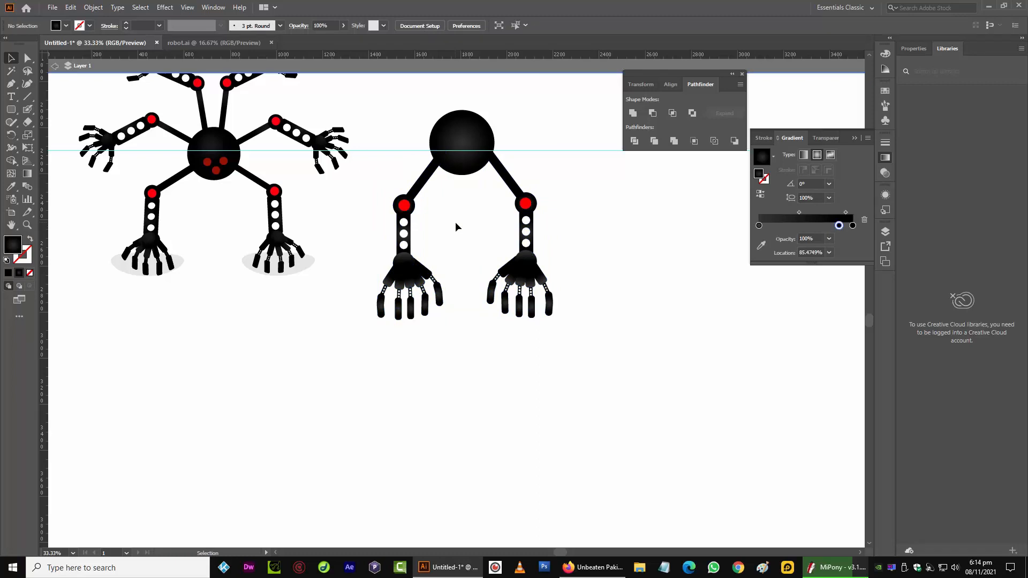
# Duplicate the right arm upward and rotate the copy to extend horizontally from the circle's upper right
pyautogui.scroll(5, 455, 222)
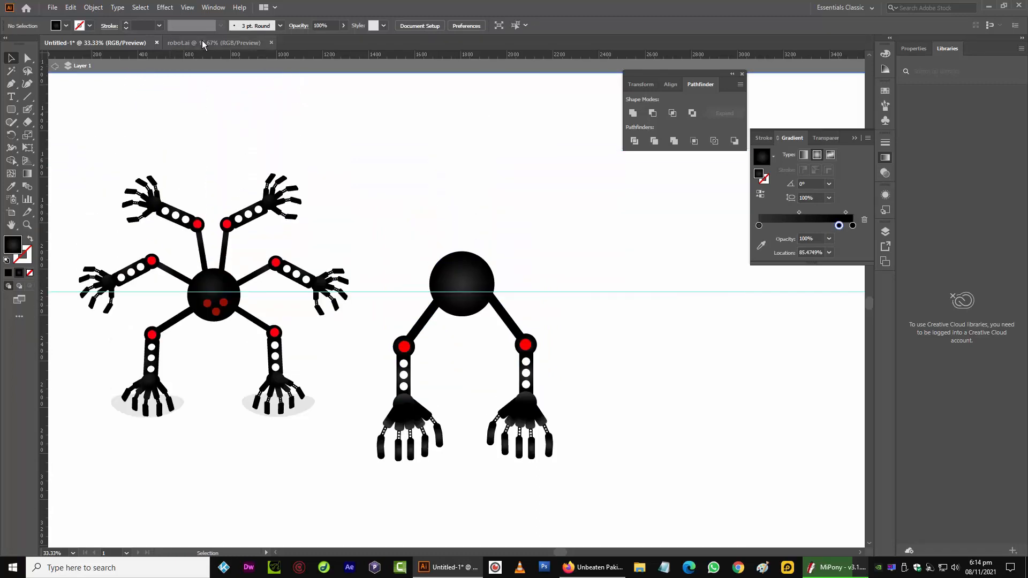
pyautogui.click(525, 358)
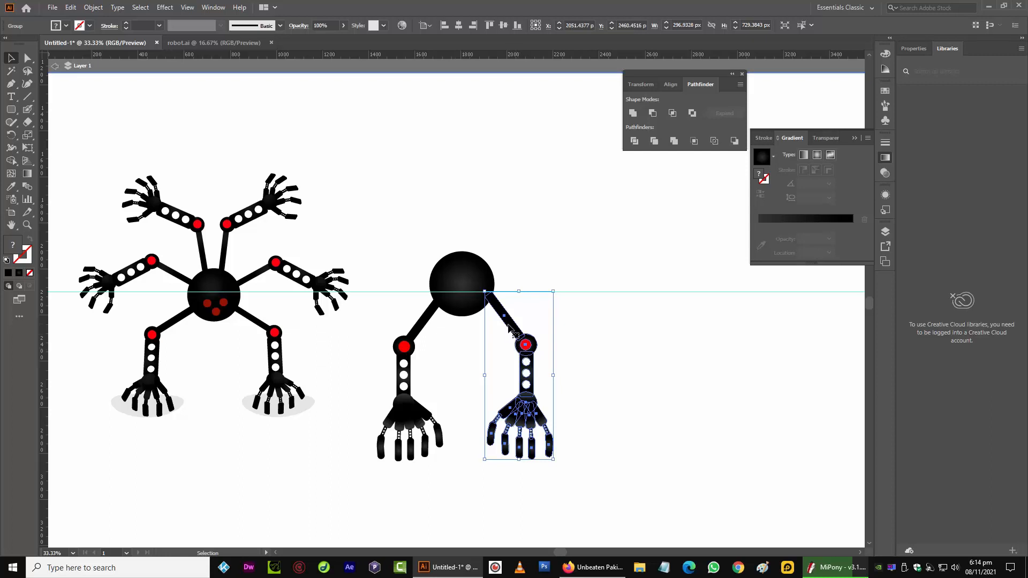
pyautogui.moveTo(510, 327); pyautogui.dragTo(540, 197)
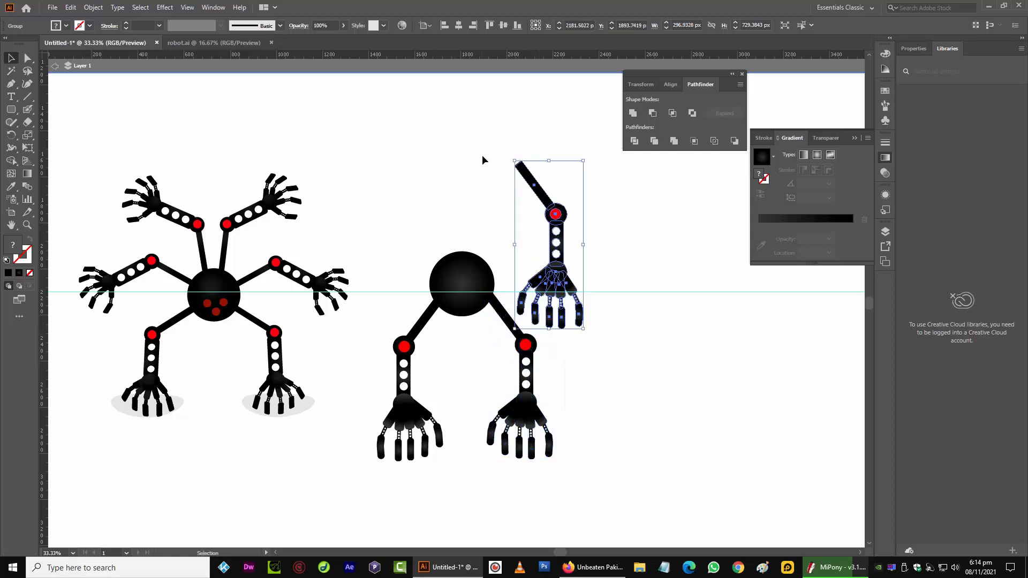
pyautogui.moveTo(509, 150); pyautogui.dragTo(522, 251)
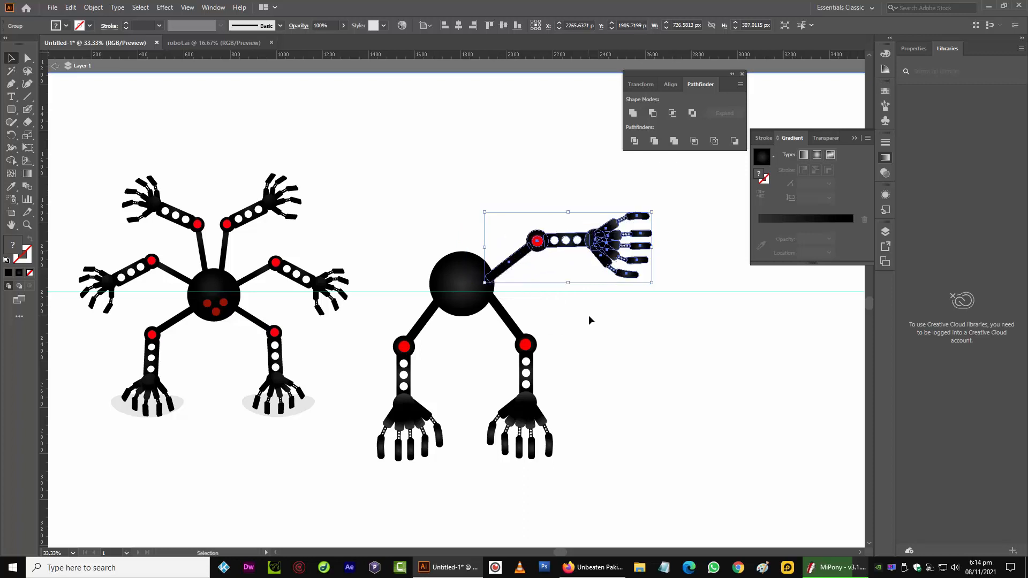
pyautogui.click(589, 314)
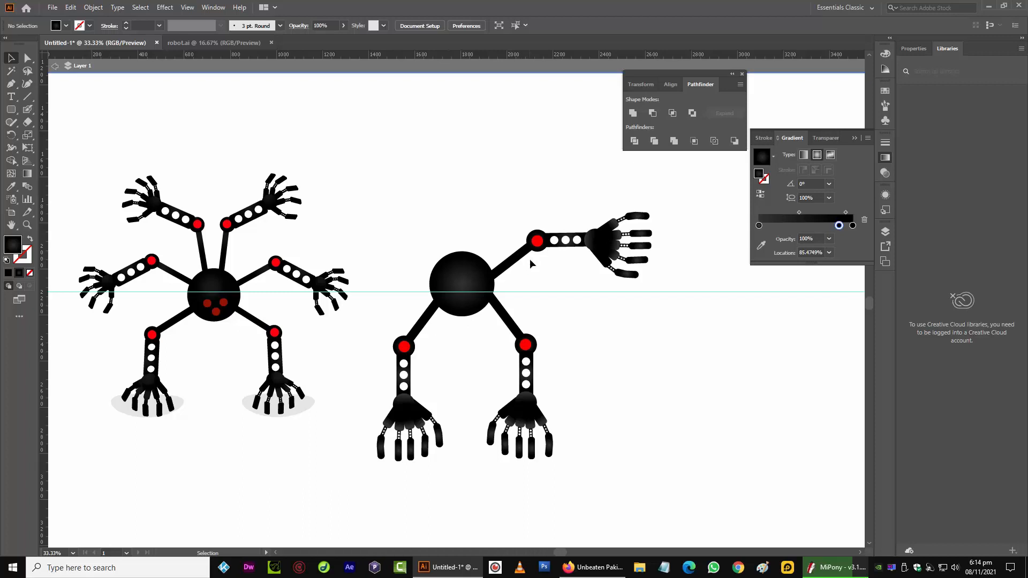
# Duplicate the upper right arm to the left of the circle
pyautogui.click(538, 242)
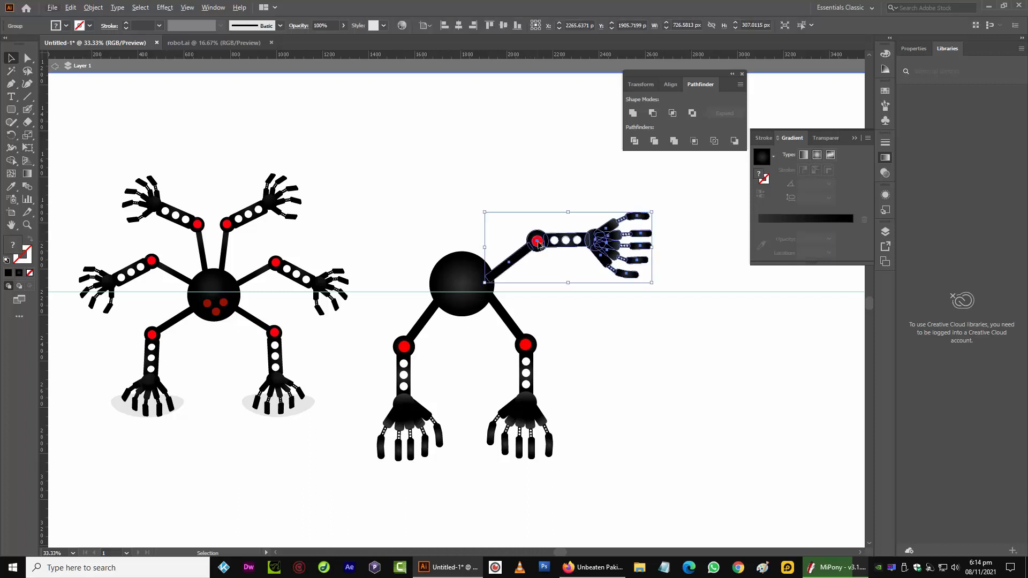
pyautogui.moveTo(539, 242); pyautogui.dragTo(386, 183)
# Reflect the copy vertically and attach it to the circle's upper left
pyautogui.click(100, 10)
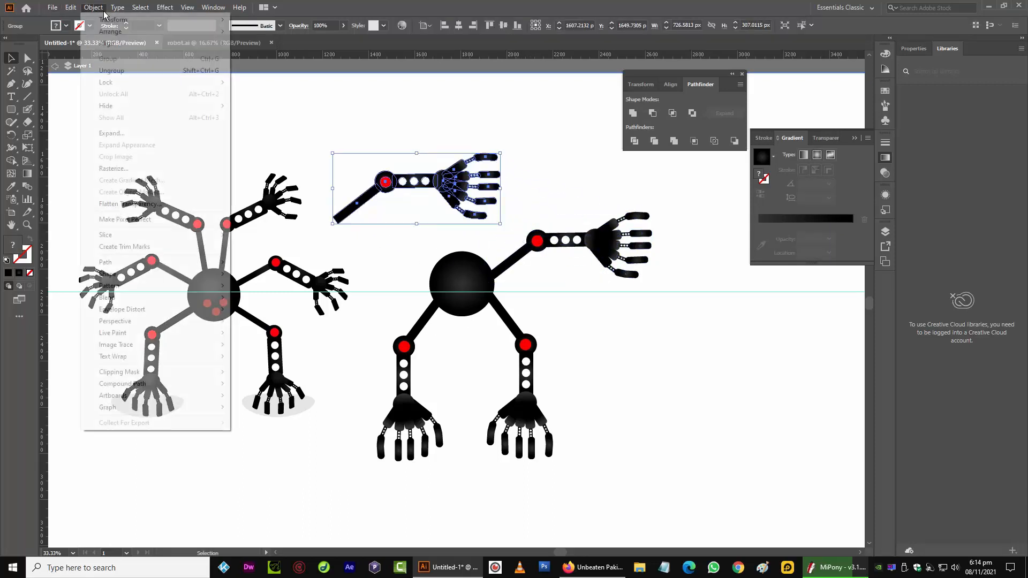
pyautogui.click(101, 11)
pyautogui.click(100, 11)
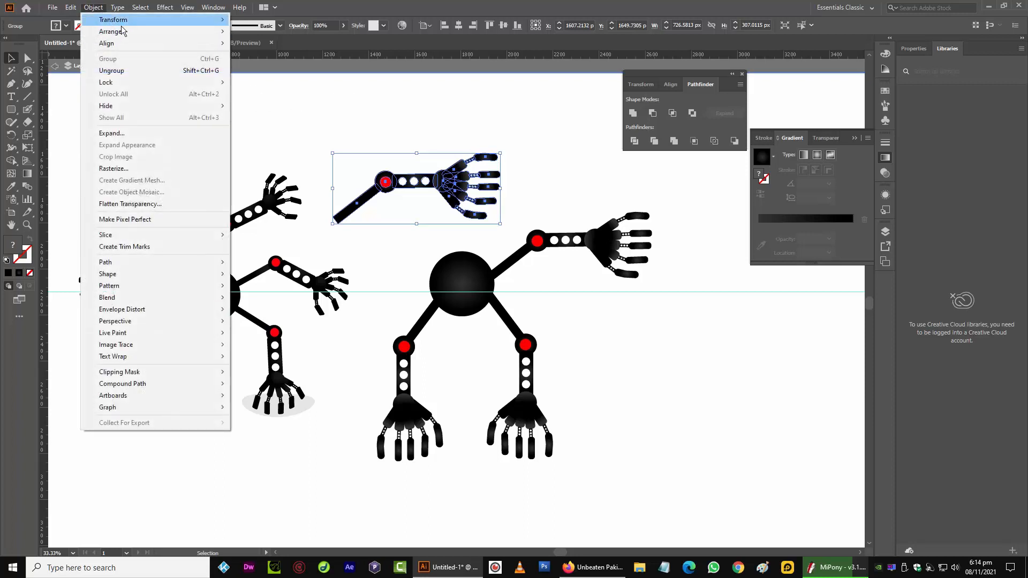
pyautogui.moveTo(115, 20)
pyautogui.click(284, 64)
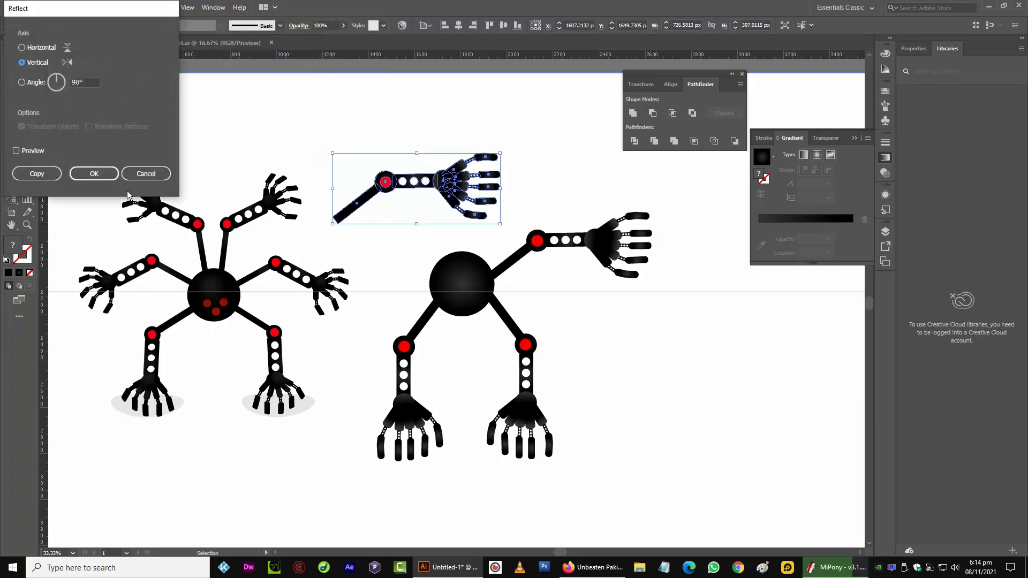
pyautogui.click(94, 174)
pyautogui.moveTo(395, 201); pyautogui.dragTo(339, 238)
pyautogui.click(293, 161)
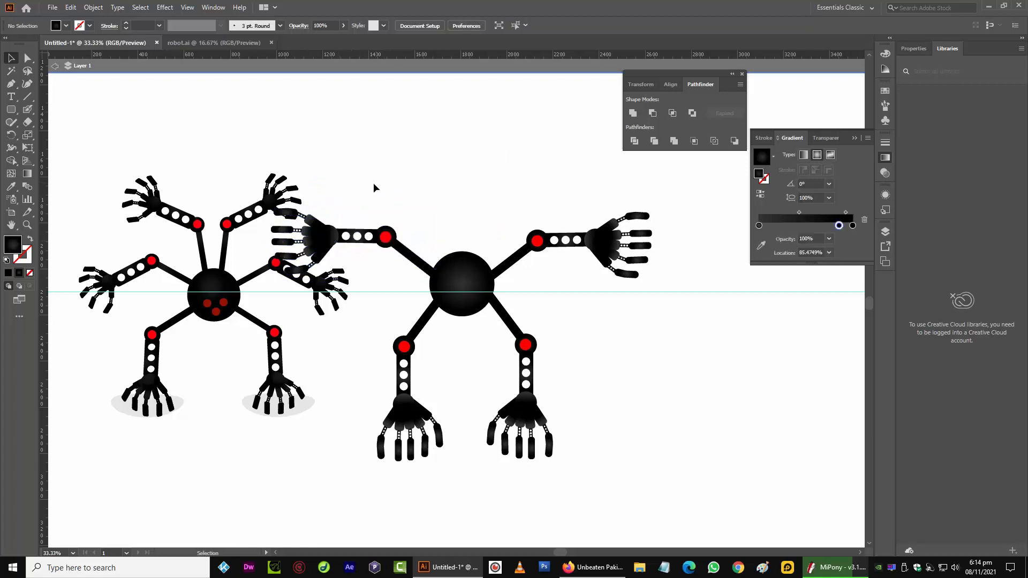
# Move the whole four-armed robot to the right
pyautogui.moveTo(373, 183); pyautogui.dragTo(603, 480)
pyautogui.moveTo(470, 271); pyautogui.dragTo(563, 281)
pyautogui.click(456, 196)
# Nudge the upper left arm slightly left to sit against the circle
pyautogui.click(477, 255)
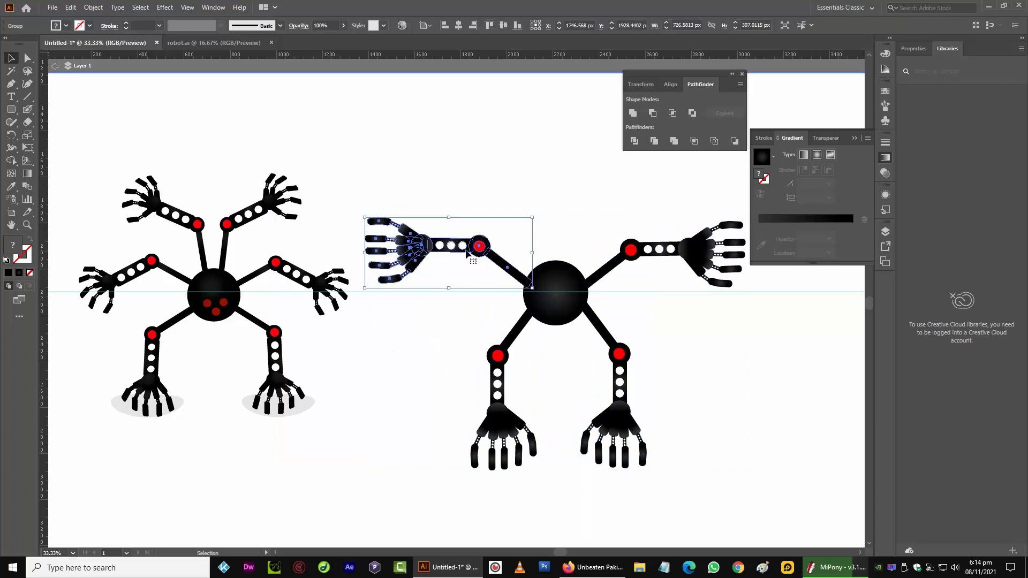
pyautogui.moveTo(465, 250); pyautogui.dragTo(464, 251)
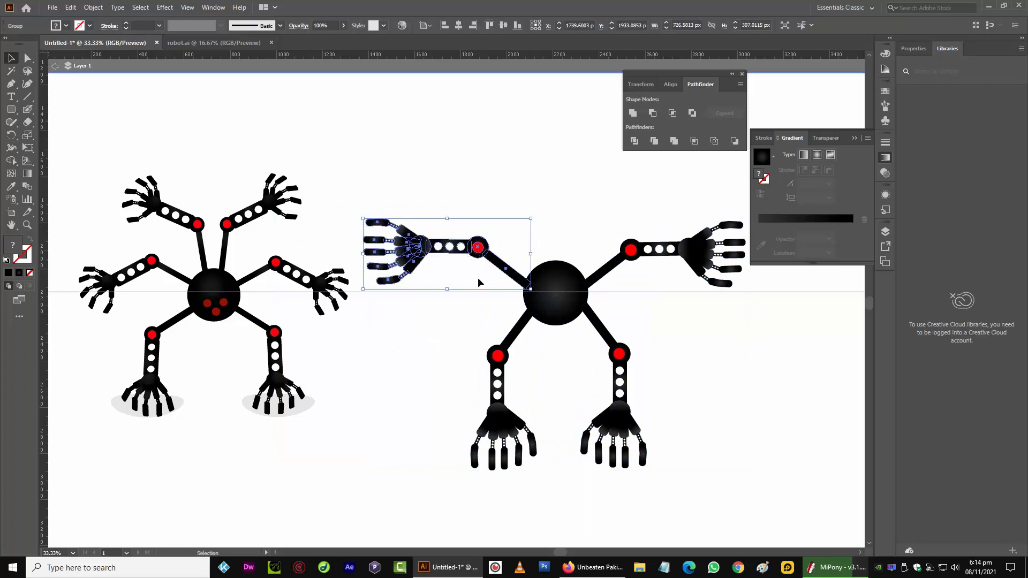
pyautogui.click(597, 281)
pyautogui.click(508, 276)
pyautogui.click(450, 210)
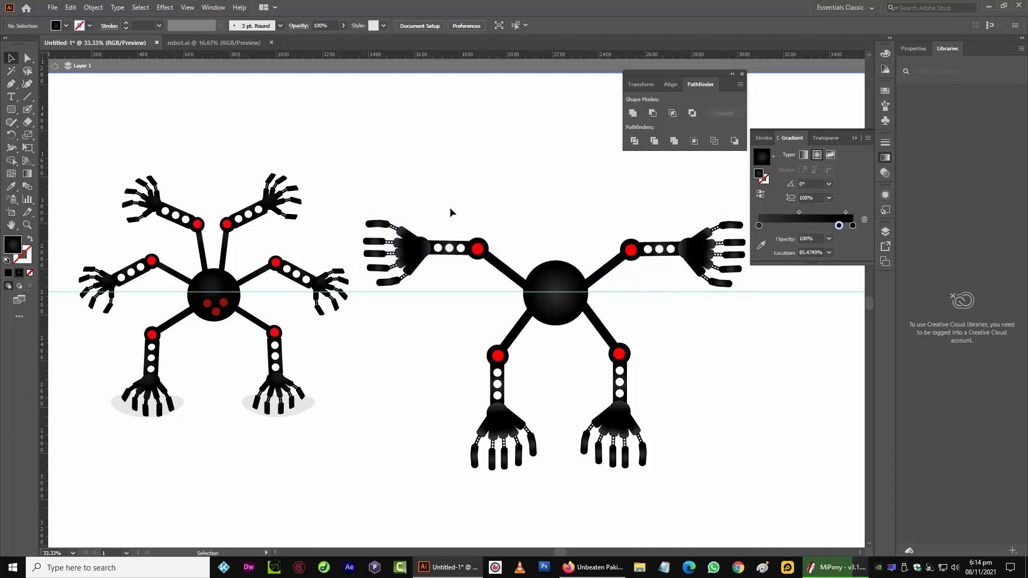
# Duplicate the upper left arm and rotate the copy so it points diagonally upward from the circle's upper left
pyautogui.click(418, 240)
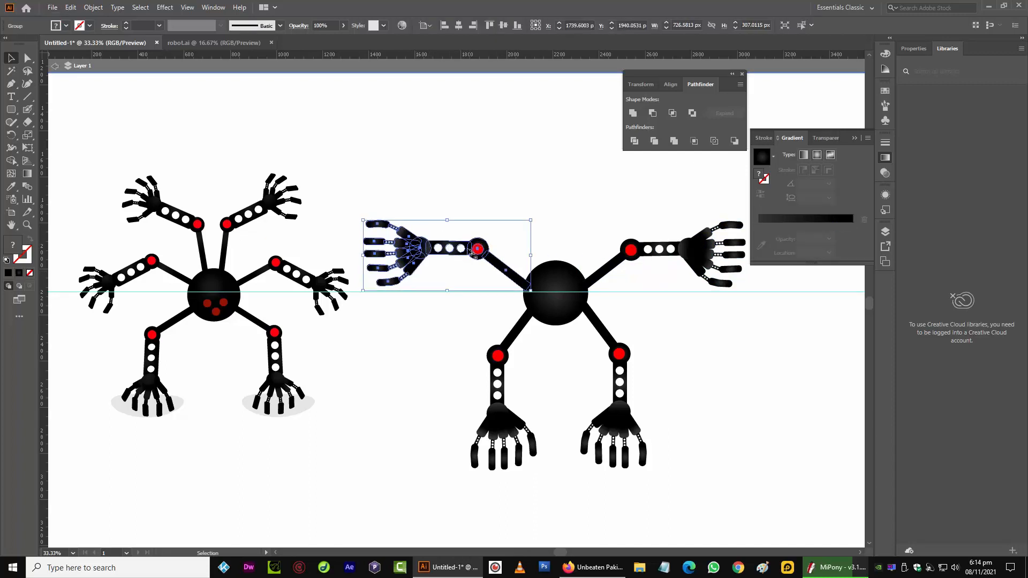
pyautogui.moveTo(419, 256); pyautogui.dragTo(453, 198)
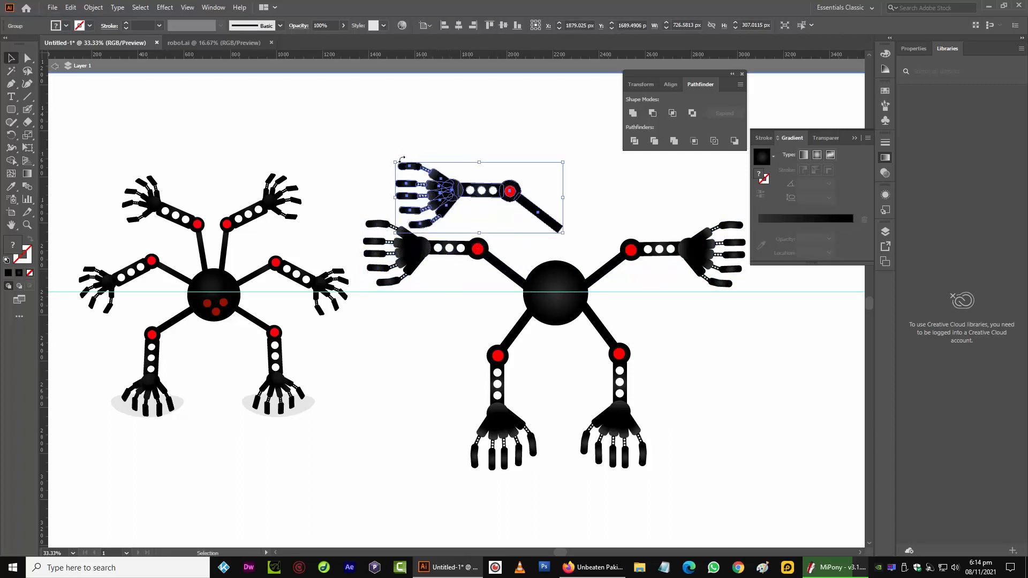
pyautogui.moveTo(393, 162); pyautogui.dragTo(554, 165)
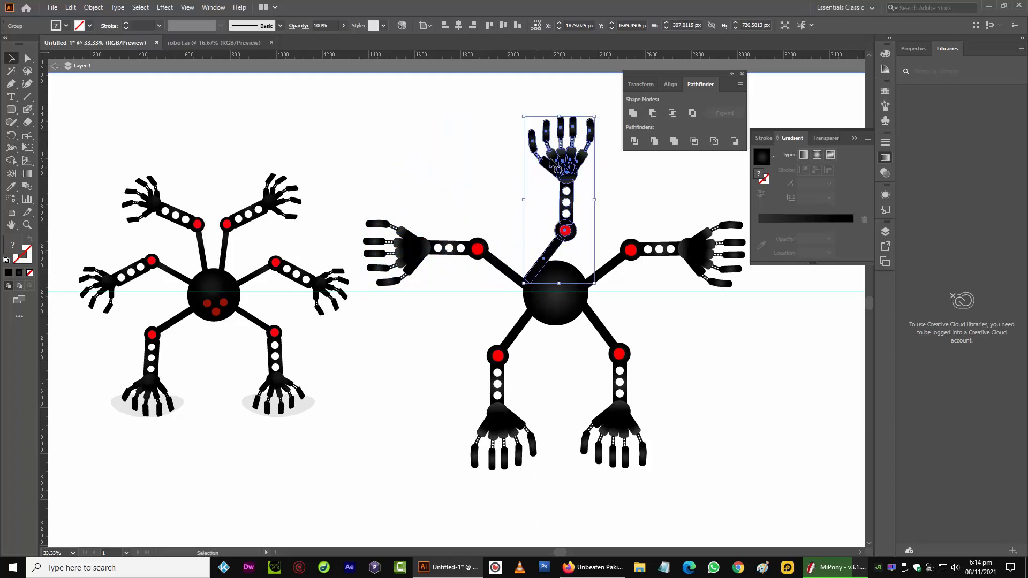
pyautogui.moveTo(519, 113); pyautogui.dragTo(475, 192)
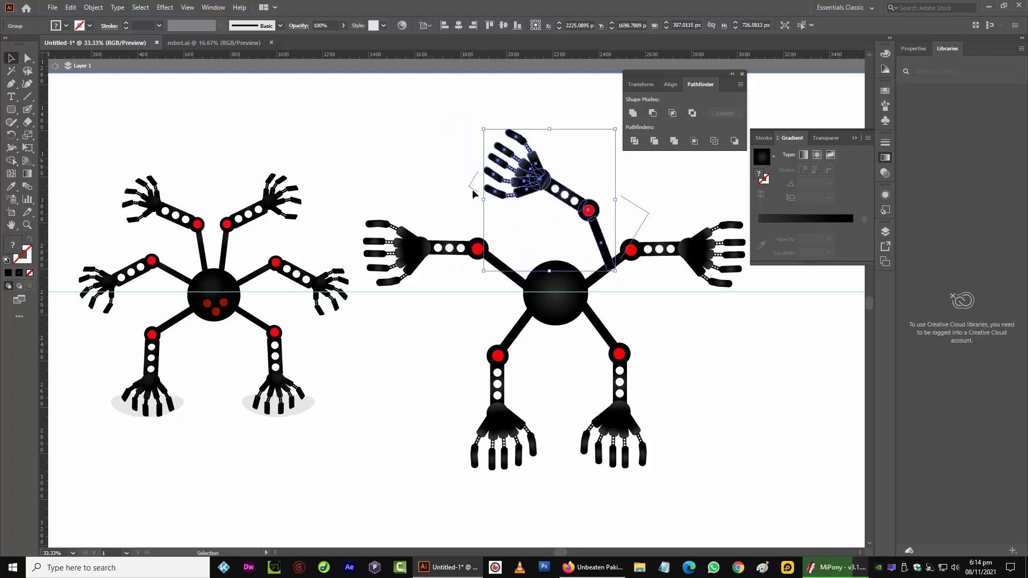
pyautogui.moveTo(557, 188); pyautogui.dragTo(482, 191)
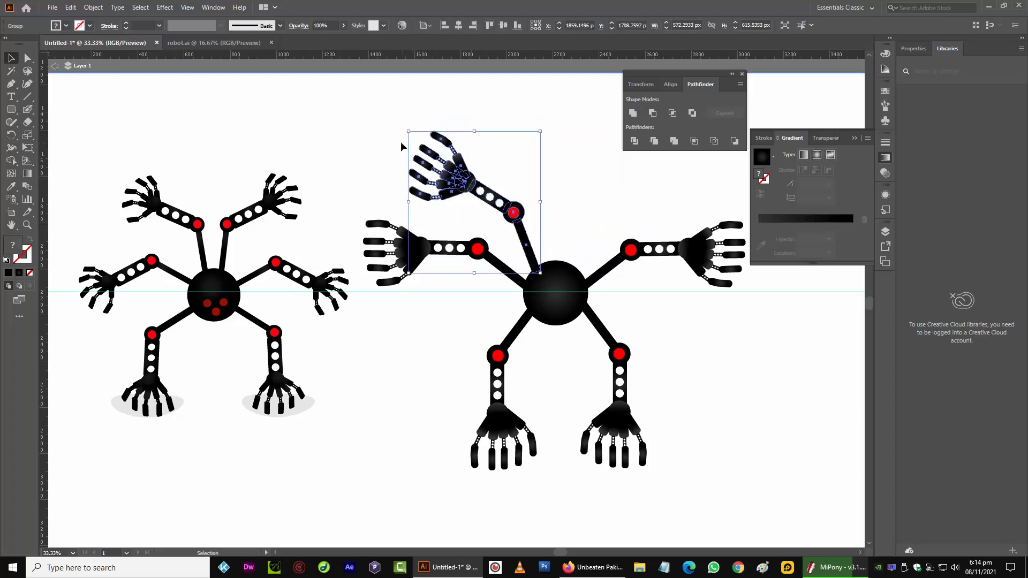
pyautogui.moveTo(406, 135); pyautogui.dragTo(399, 152)
pyautogui.click(367, 155)
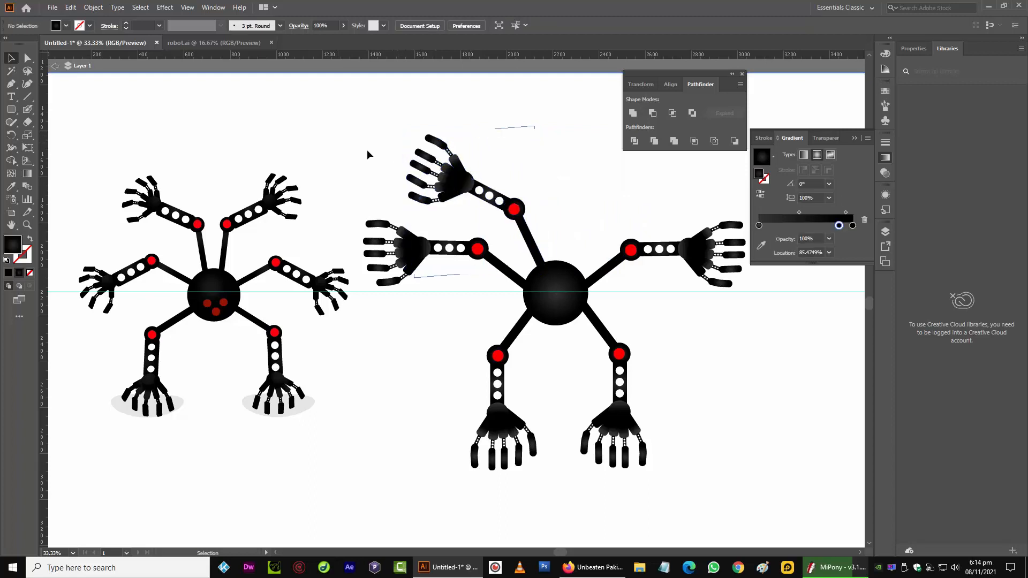
# Duplicate the new diagonal arm, reflect the copy vertically and attach it to the circle's upper right
pyautogui.moveTo(474, 190); pyautogui.dragTo(576, 172)
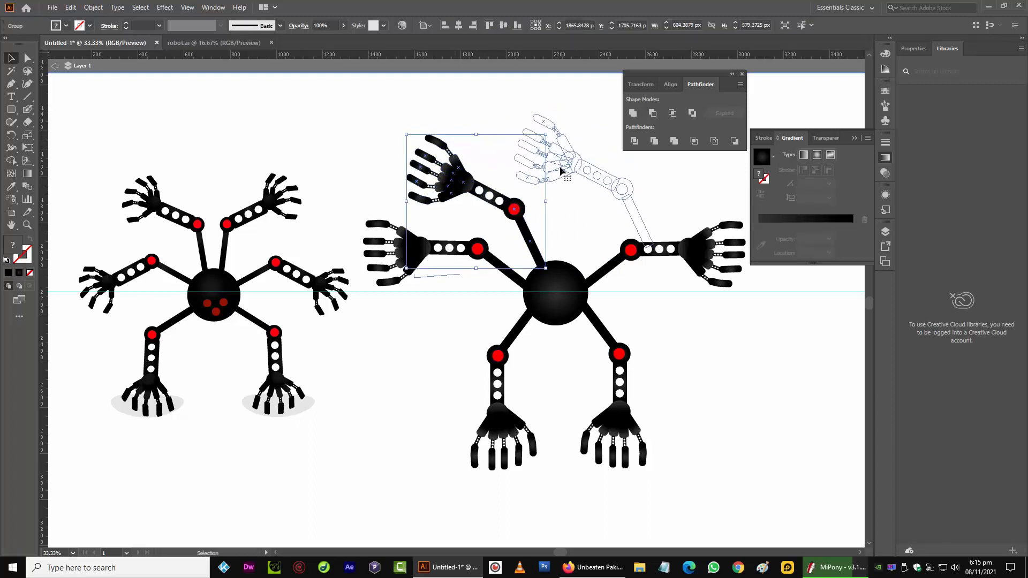
pyautogui.click(93, 7)
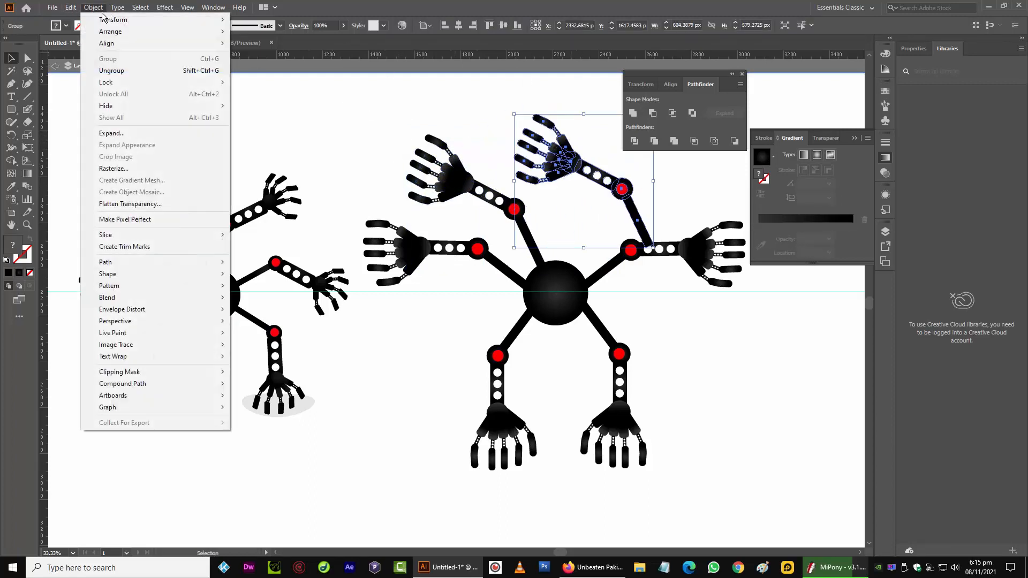
pyautogui.moveTo(123, 18)
pyautogui.click(308, 69)
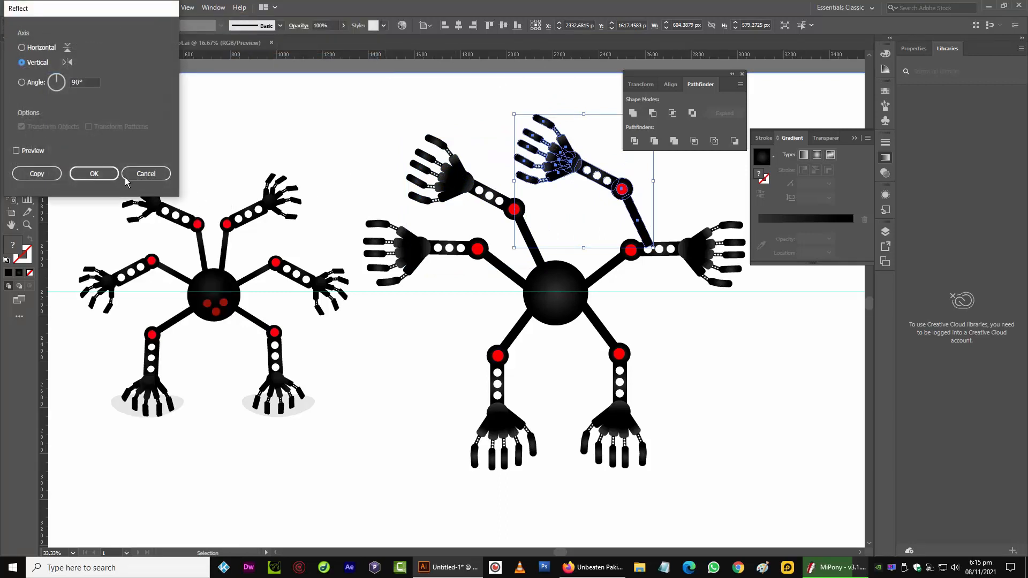
pyautogui.click(95, 174)
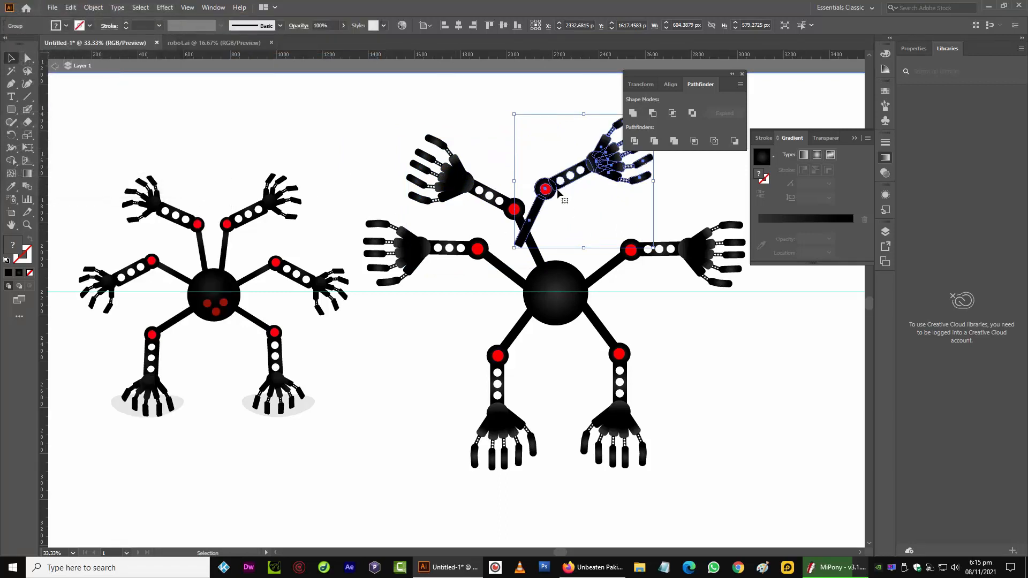
pyautogui.moveTo(558, 194); pyautogui.dragTo(605, 207)
pyautogui.click(523, 217)
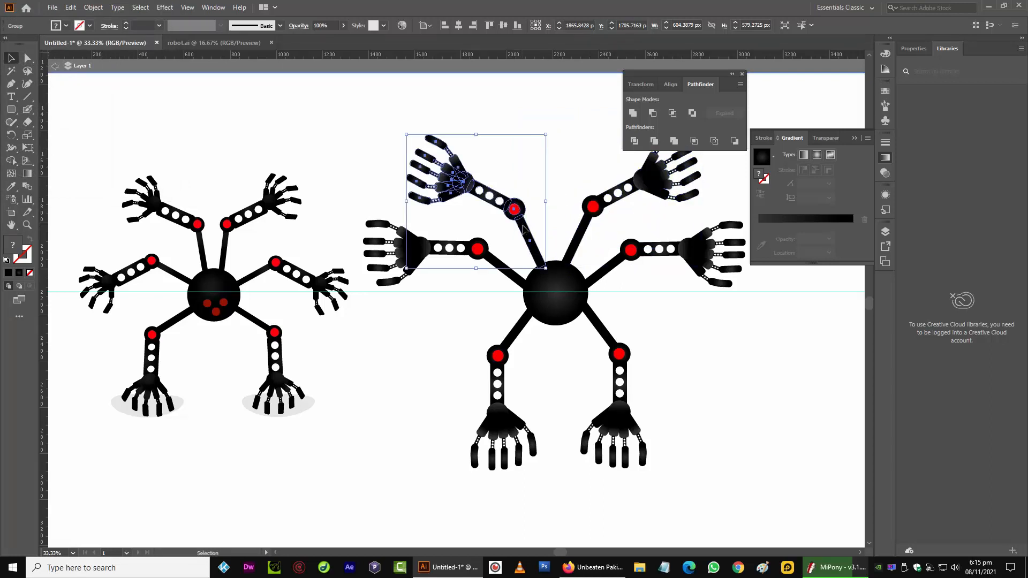
pyautogui.click(514, 113)
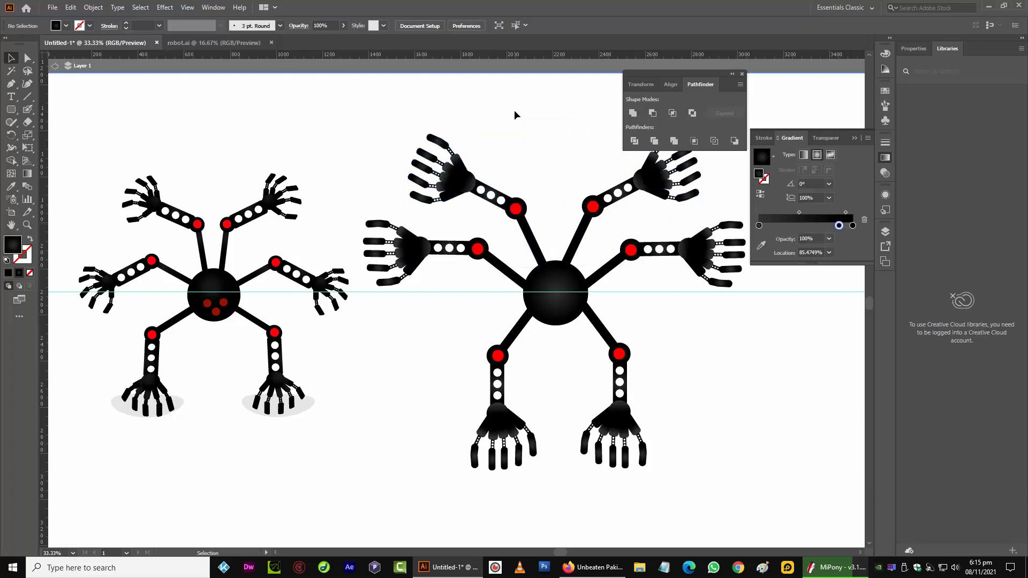
# Draw a small circle about 44 px wide near the centre of the body
pyautogui.click(742, 74)
pyautogui.click(860, 132)
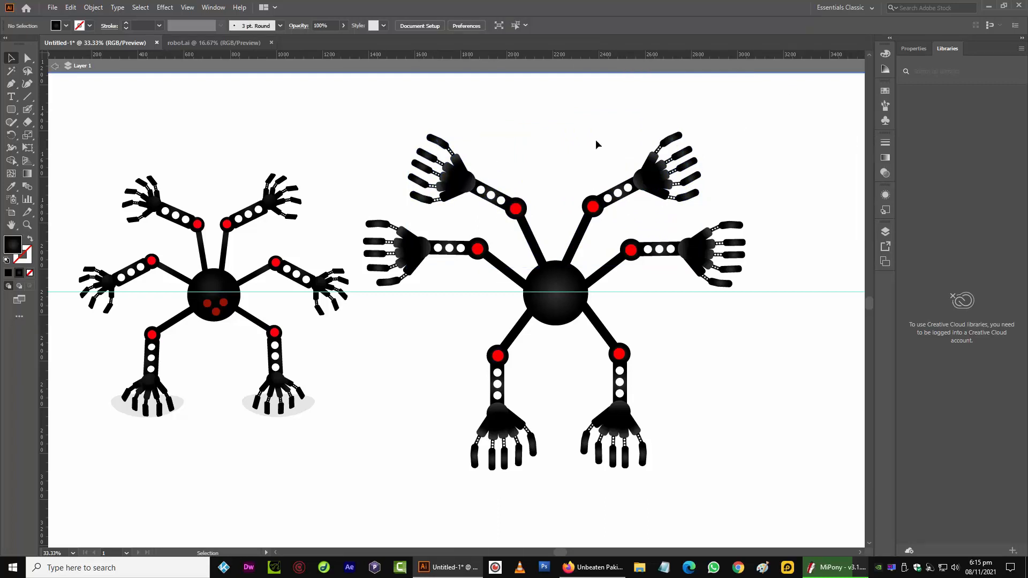
pyautogui.click(549, 312)
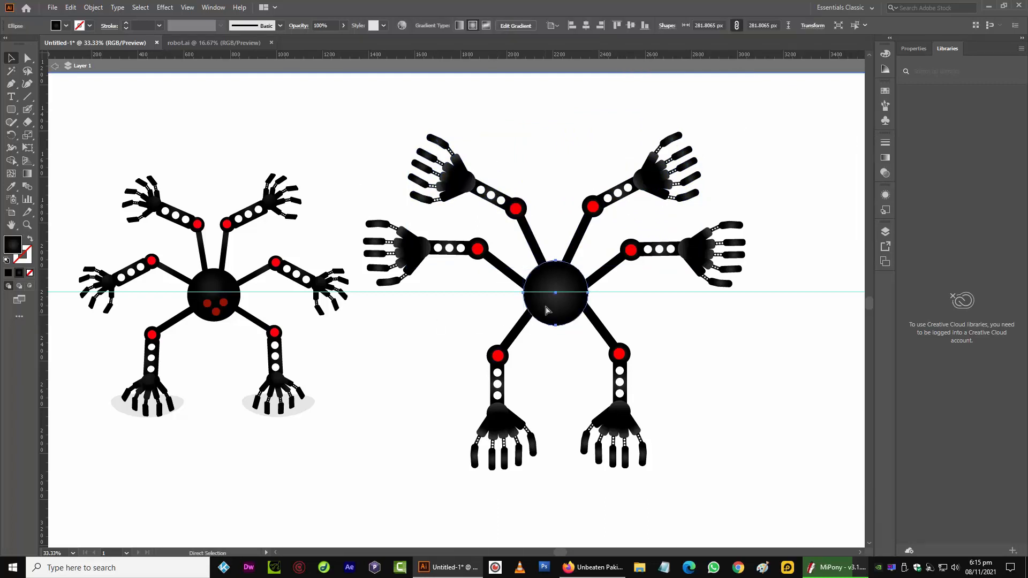
pyautogui.hotkey('ctrl', '=')
pyautogui.hotkey('ctrl', '=')
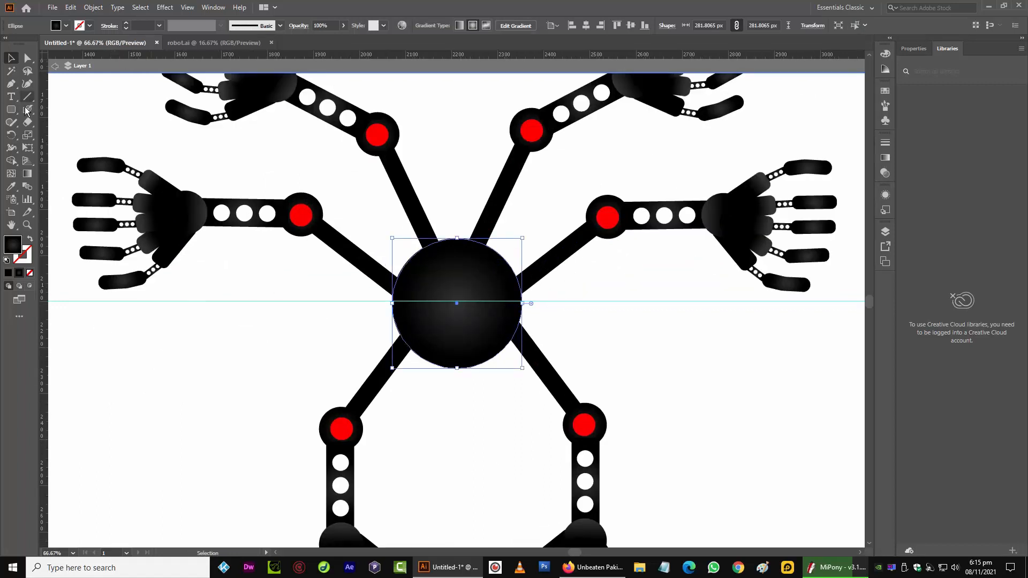
pyautogui.moveTo(10, 110); pyautogui.dragTo(64, 134)
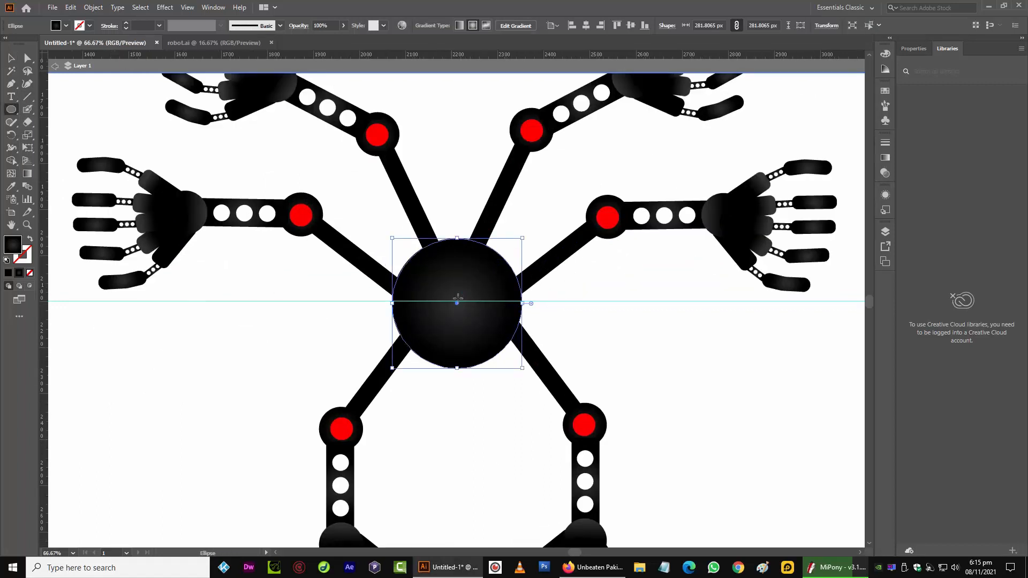
pyautogui.moveTo(445, 307); pyautogui.dragTo(456, 316)
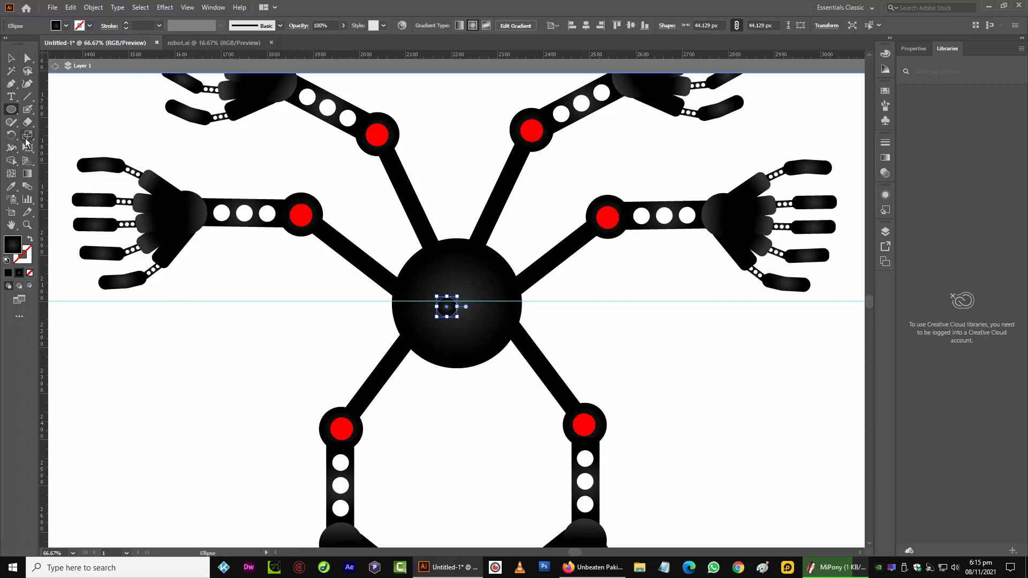
# Fill the small circle with a linear gradient whose two end stops are both red
pyautogui.click(11, 186)
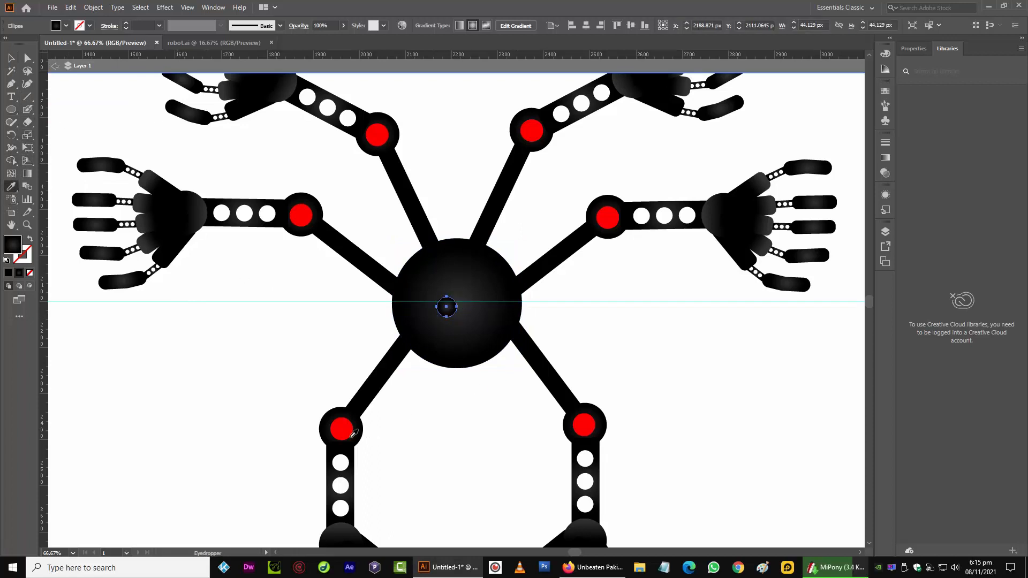
pyautogui.click(352, 434)
pyautogui.click(56, 25)
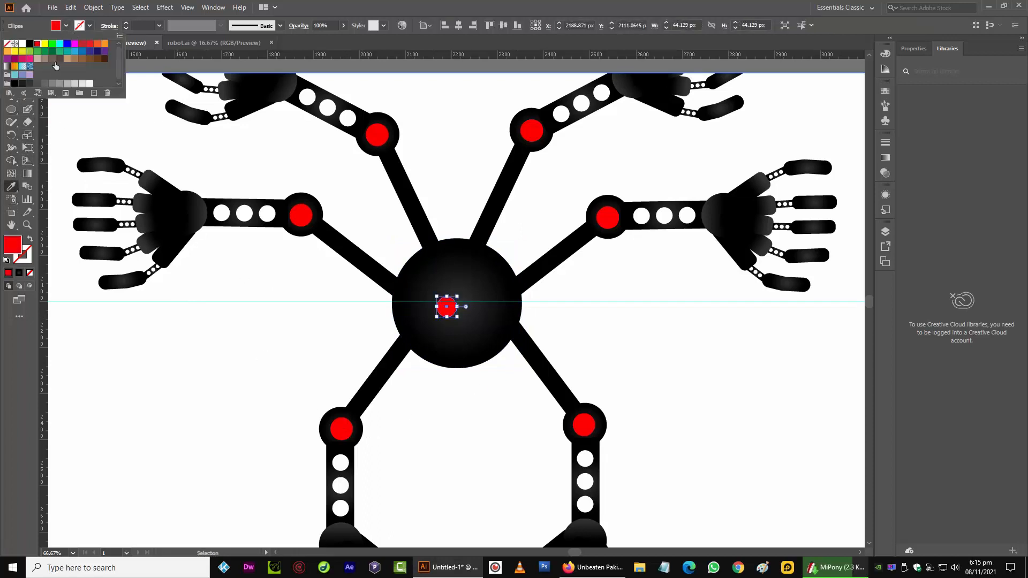
pyautogui.click(11, 67)
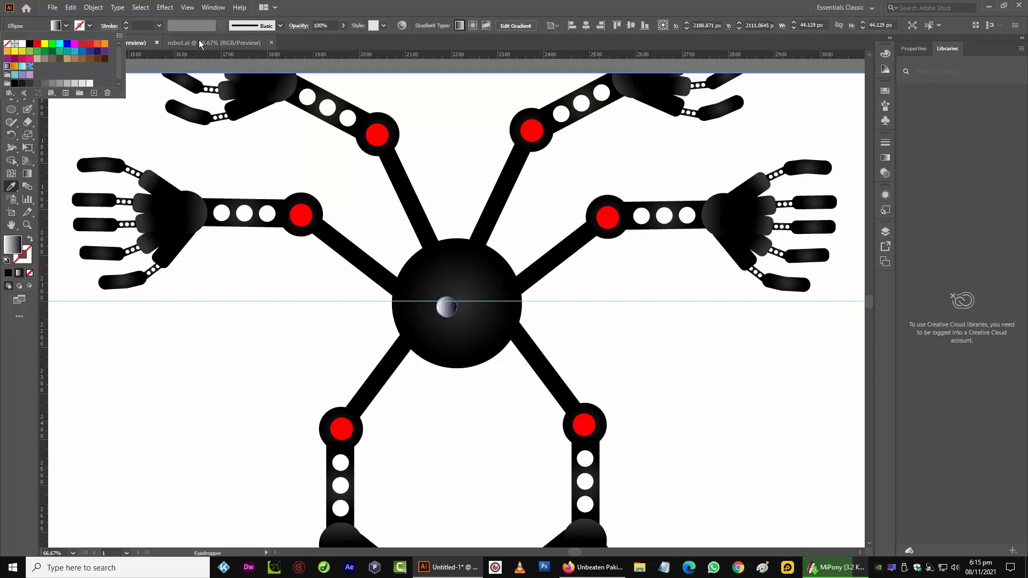
pyautogui.click(213, 7)
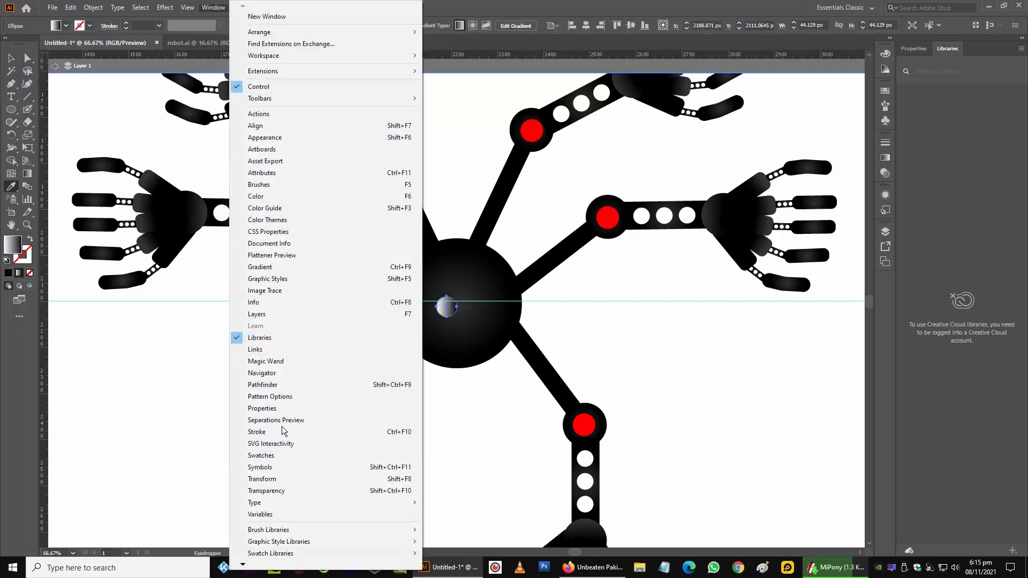
pyautogui.click(298, 267)
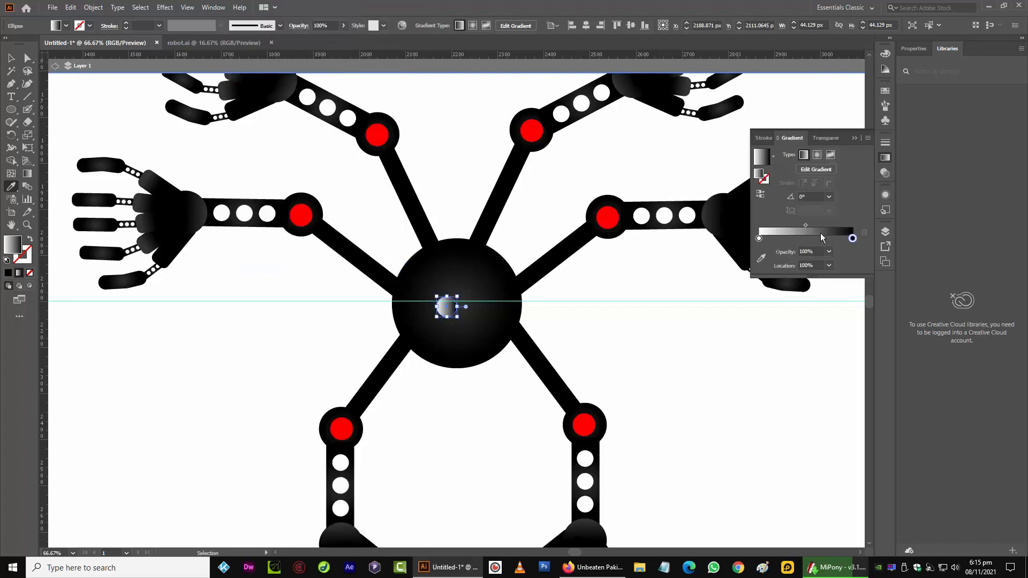
pyautogui.doubleClick(852, 238)
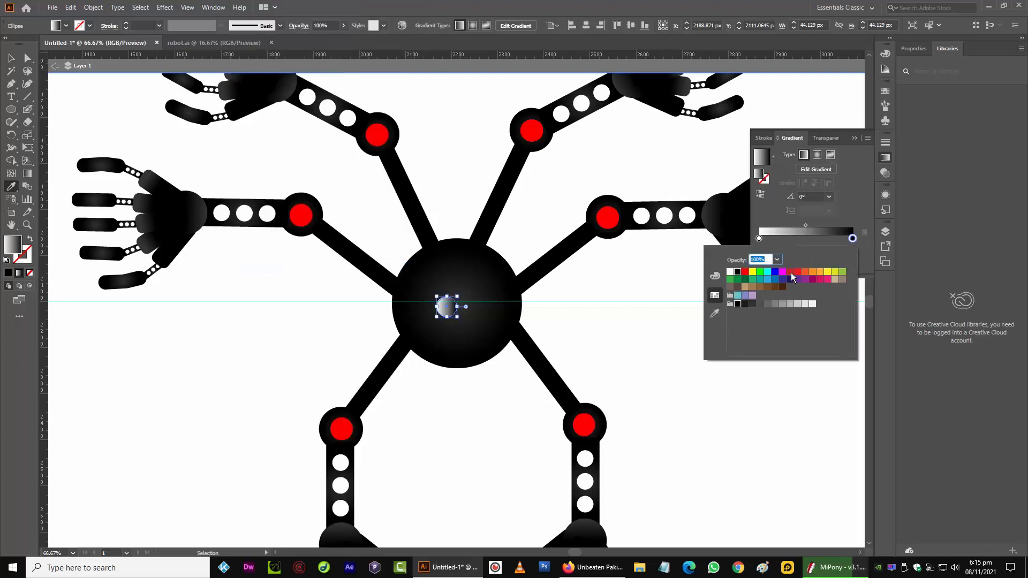
pyautogui.click(760, 238)
pyautogui.doubleClick(759, 238)
pyautogui.click(759, 239)
pyautogui.doubleClick(759, 239)
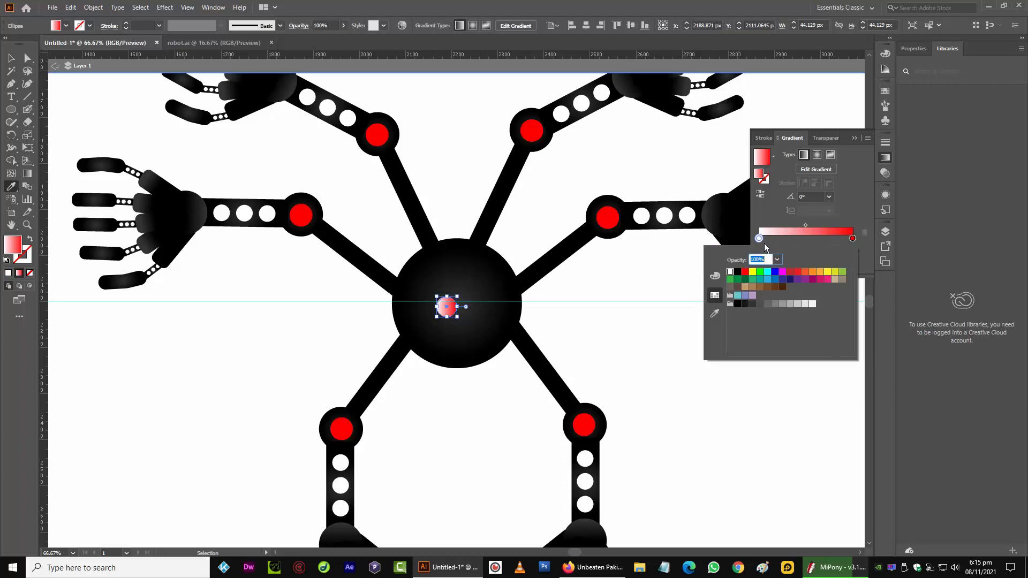
pyautogui.click(798, 272)
# Add a middle gradient stop and set its colour to a dark red
pyautogui.click(807, 246)
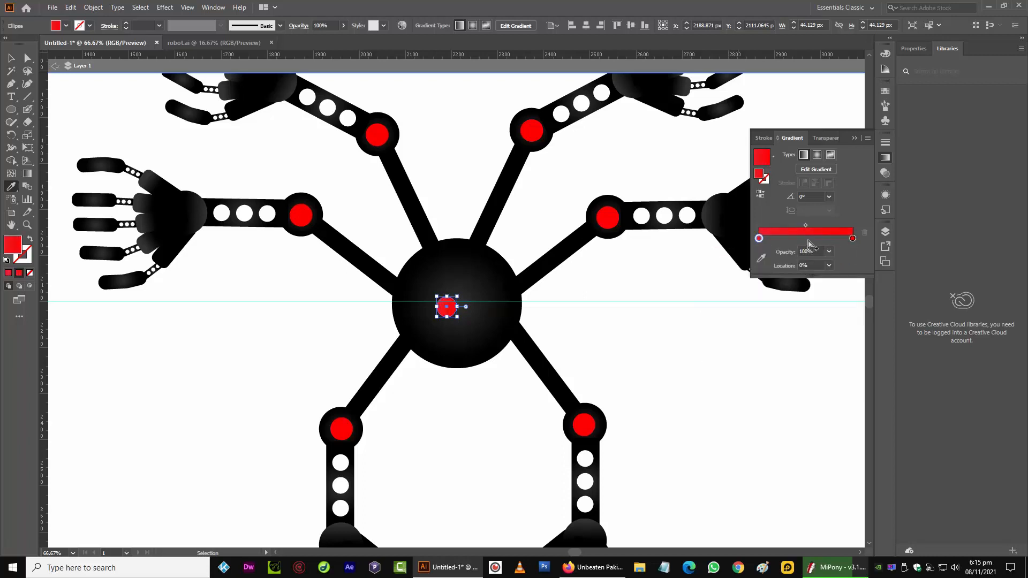
pyautogui.click(808, 242)
pyautogui.doubleClick(808, 241)
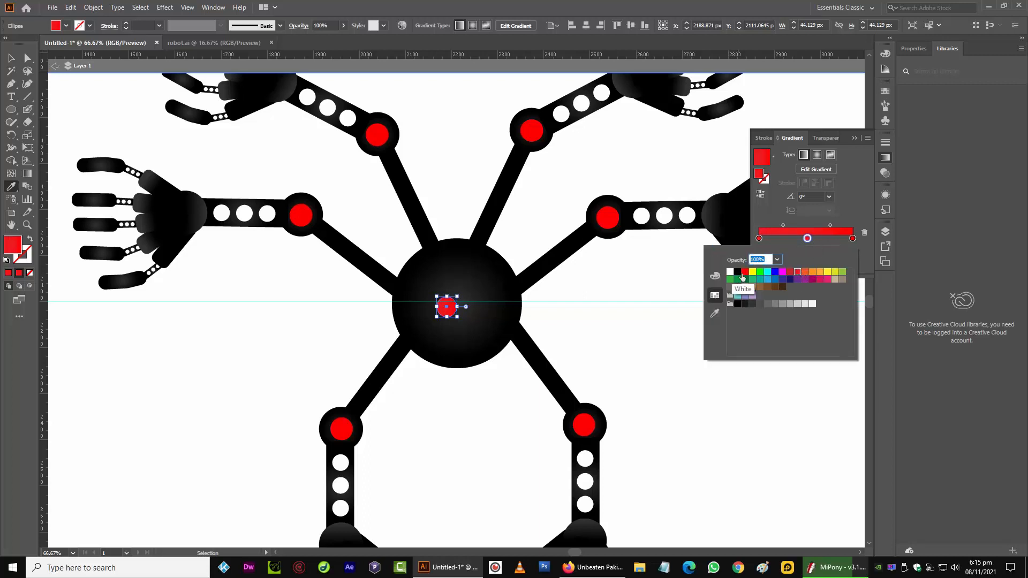
pyautogui.click(715, 276)
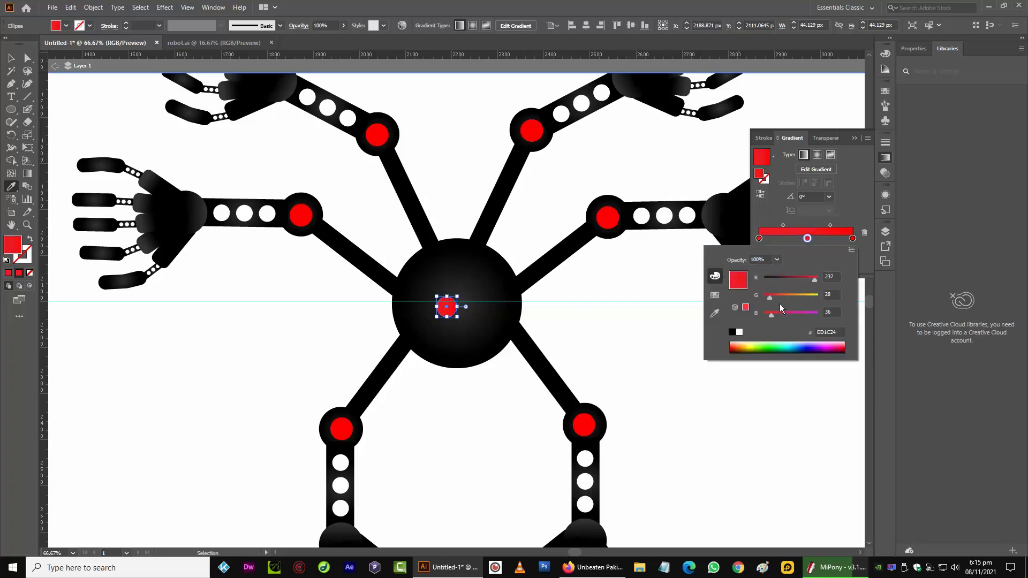
pyautogui.moveTo(771, 300); pyautogui.dragTo(788, 288)
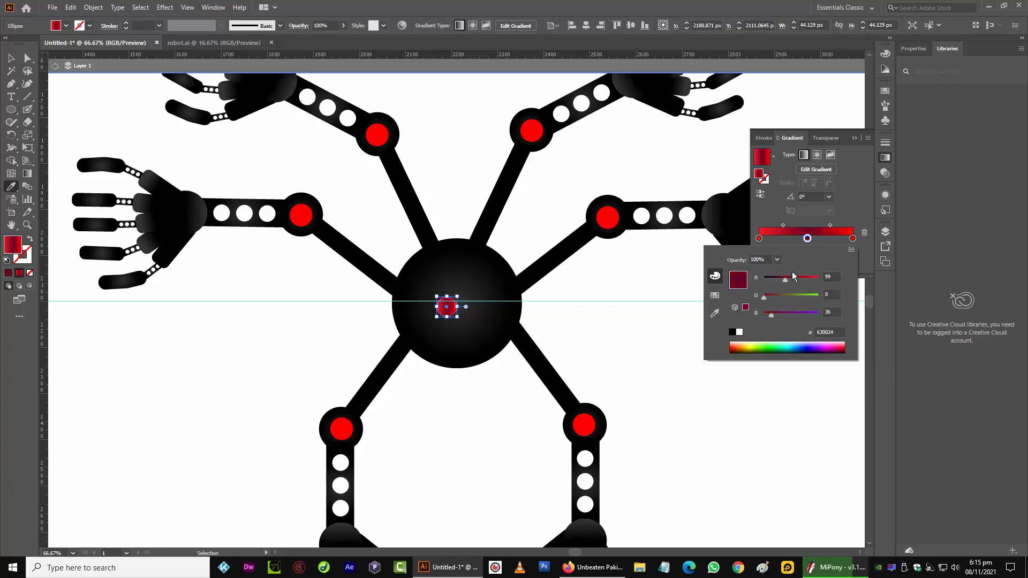
# Switch the eye's gradient to radial and reposition the stops to shade it
pyautogui.click(818, 155)
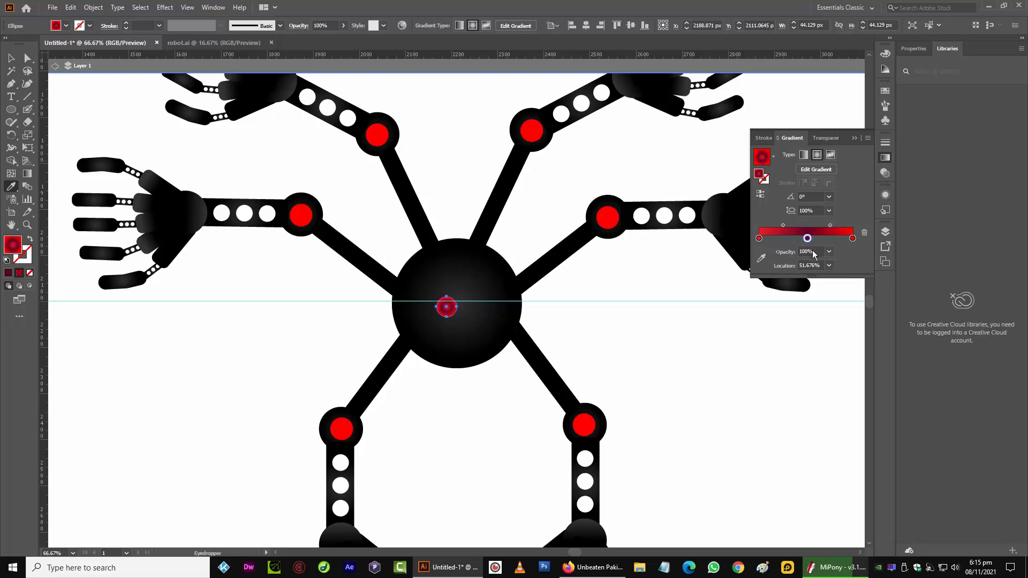
pyautogui.moveTo(758, 238); pyautogui.dragTo(730, 238)
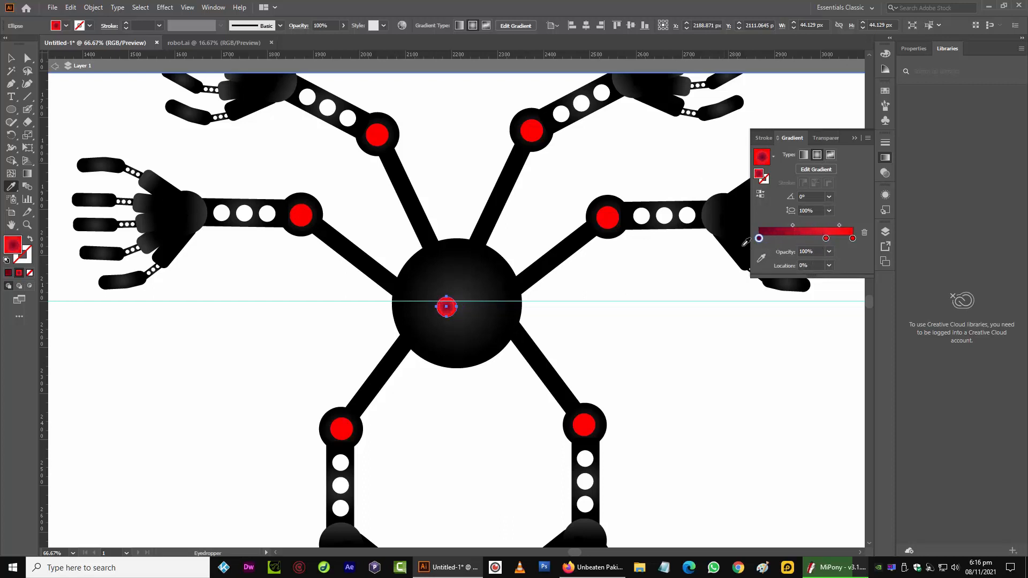
pyautogui.moveTo(826, 239); pyautogui.dragTo(787, 250)
pyautogui.click(11, 58)
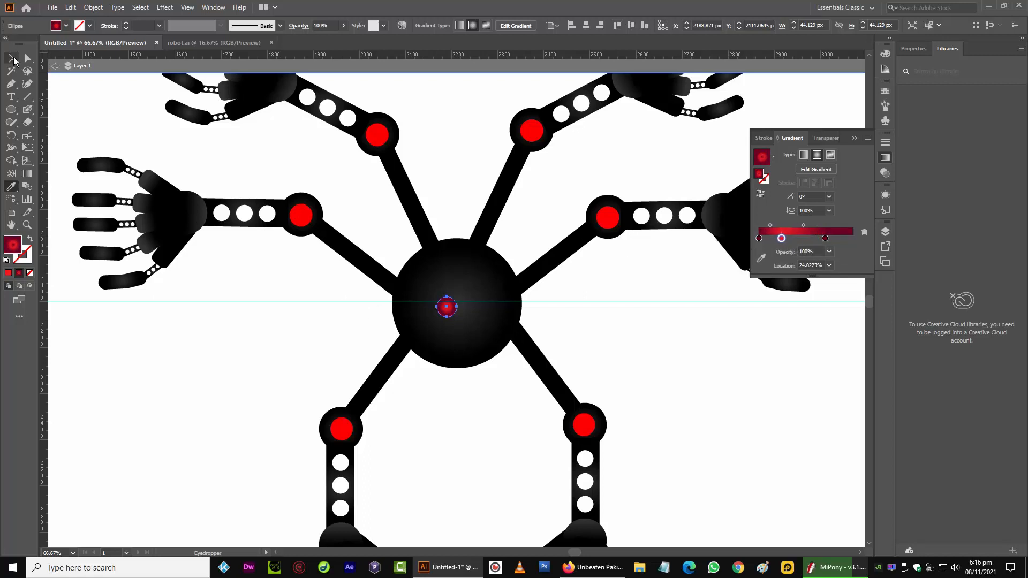
pyautogui.click(211, 365)
pyautogui.click(449, 310)
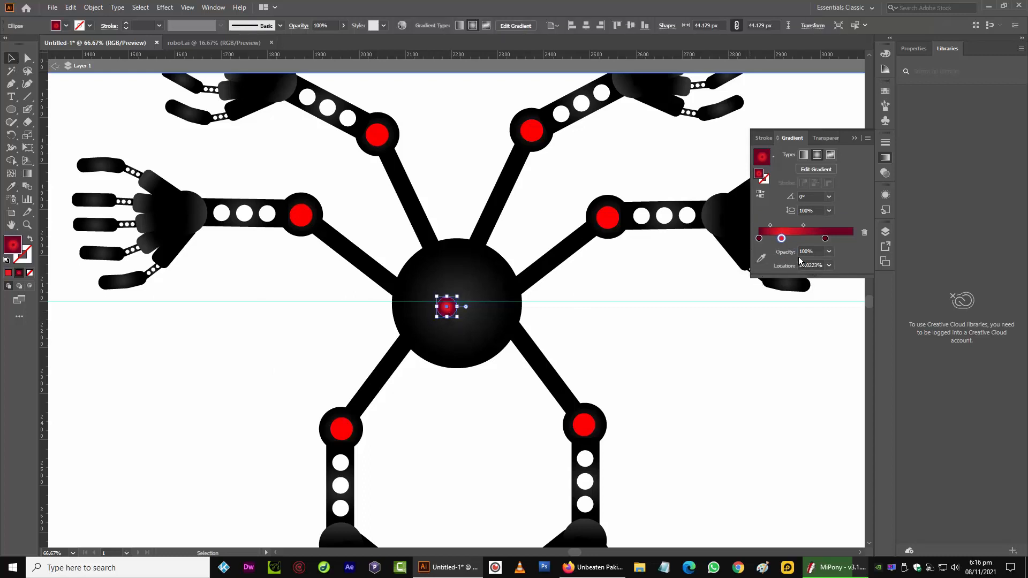
pyautogui.moveTo(780, 238)
pyautogui.mouseDown()
pyautogui.moveTo(796, 238)
pyautogui.moveTo(775, 239)
pyautogui.mouseUp()
# Duplicate the red gradient circle twice, placing one copy beside it and one below between them
pyautogui.press('a')
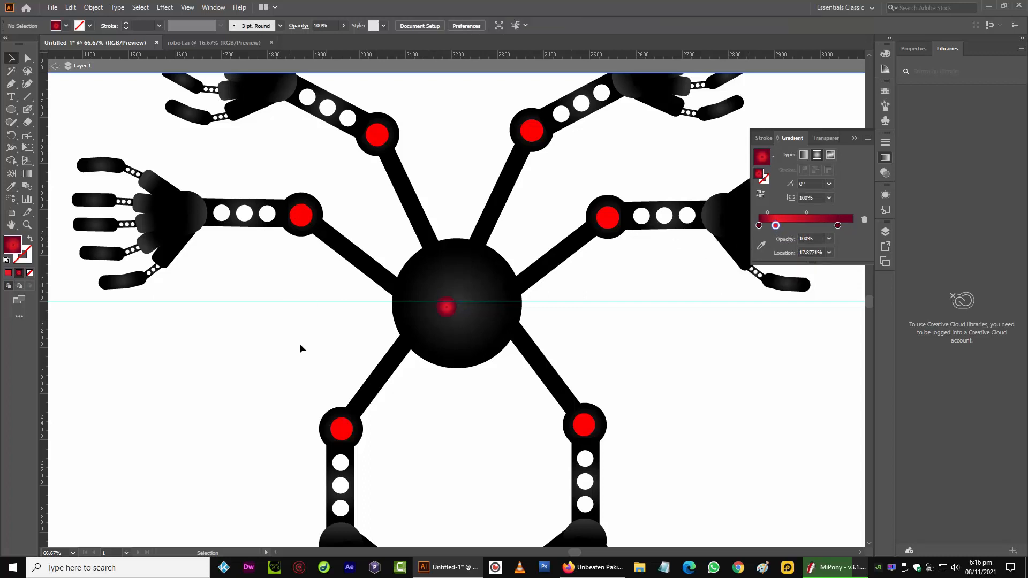
pyautogui.click(453, 313)
pyautogui.moveTo(452, 313); pyautogui.dragTo(477, 304)
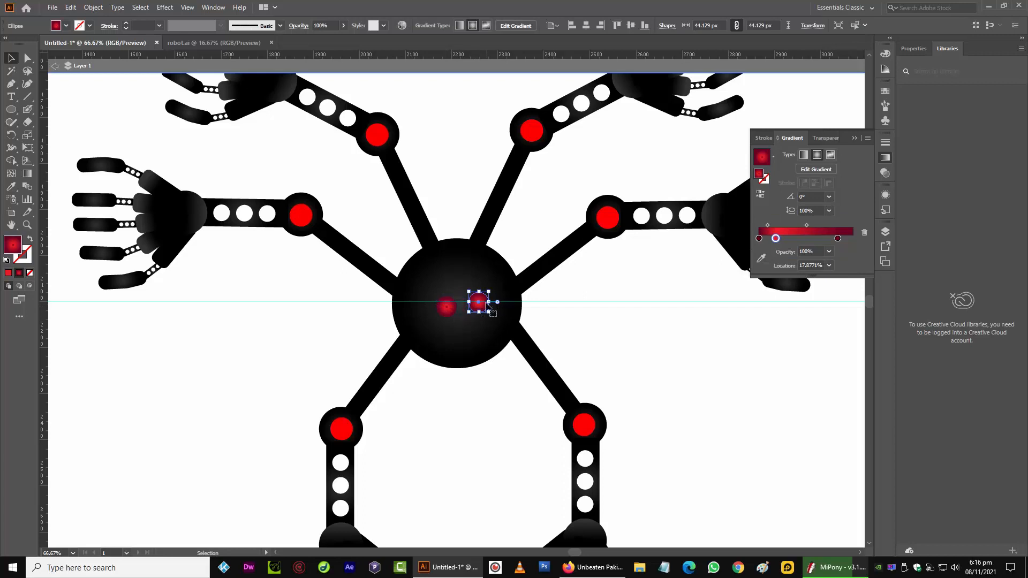
pyautogui.hotkey('shift', 'Down')
pyautogui.hotkey('shift', 'Left')
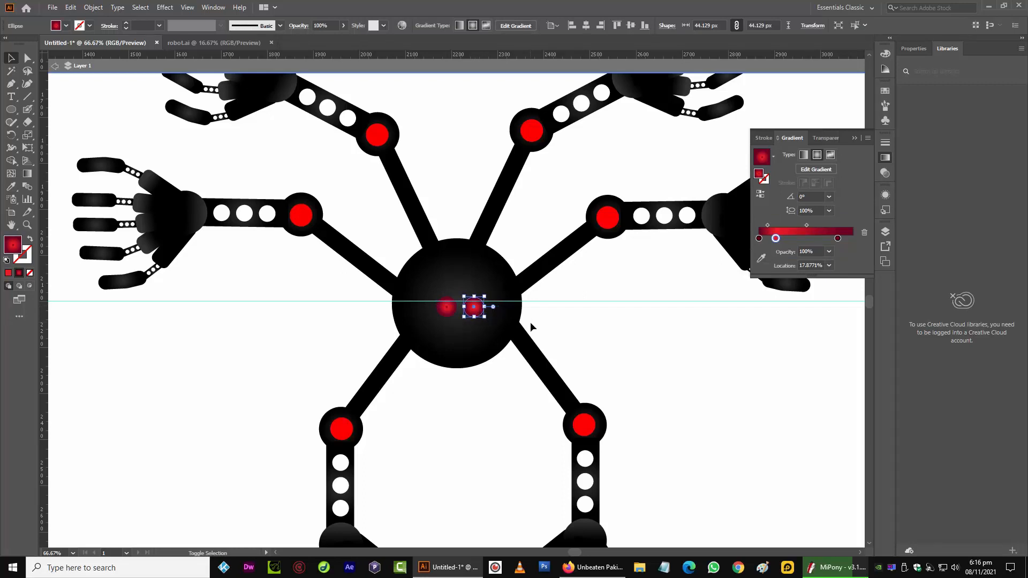
pyautogui.keyDown('shift'); pyautogui.click(475, 317); pyautogui.keyUp('shift')
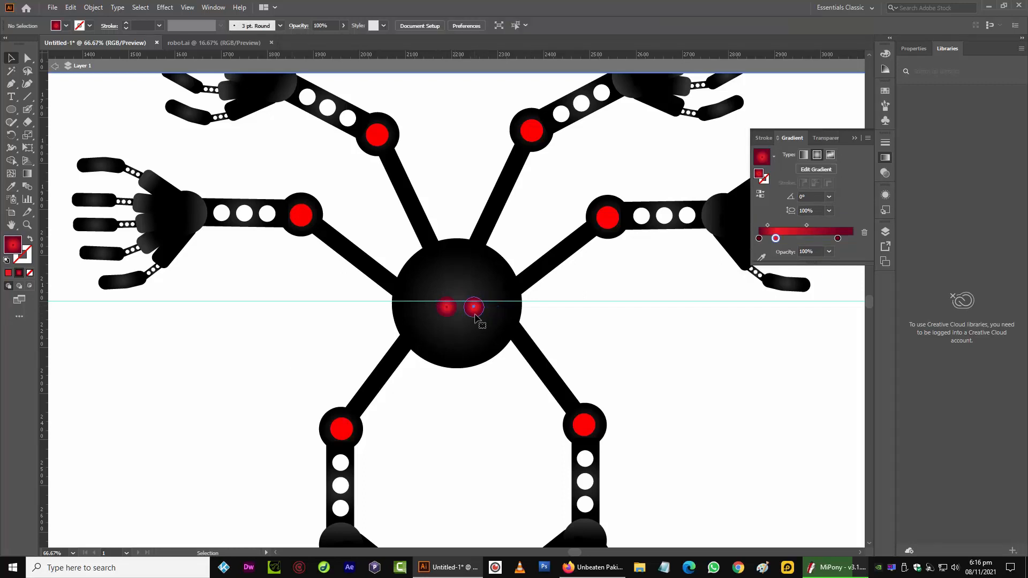
pyautogui.moveTo(475, 317); pyautogui.dragTo(461, 331)
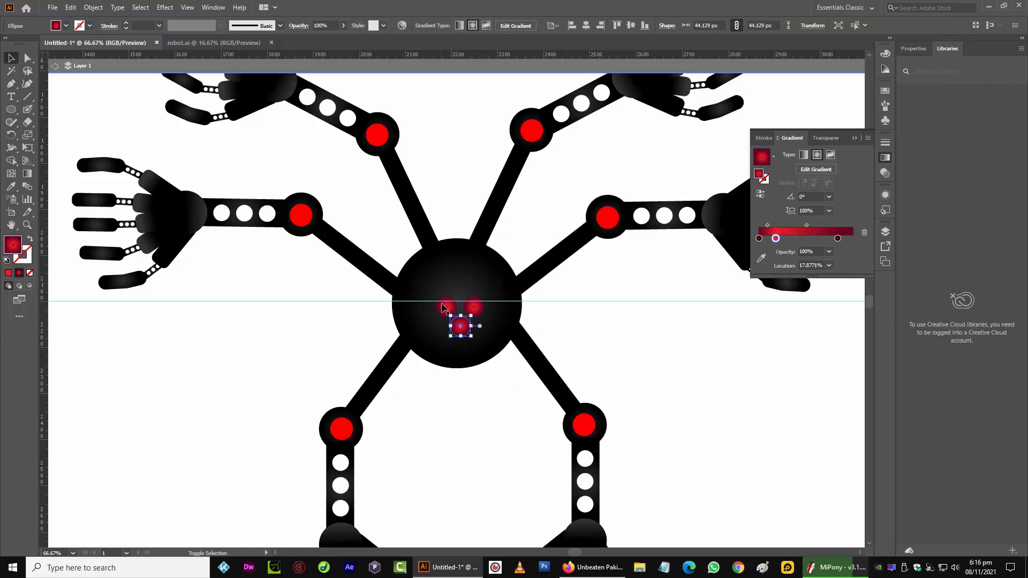
# Select the three red eyes together and scale them down slightly on the body
pyautogui.keyDown('shift'); pyautogui.click(445, 309); pyautogui.keyUp('shift')
pyautogui.keyDown('shift'); pyautogui.click(474, 307); pyautogui.keyUp('shift')
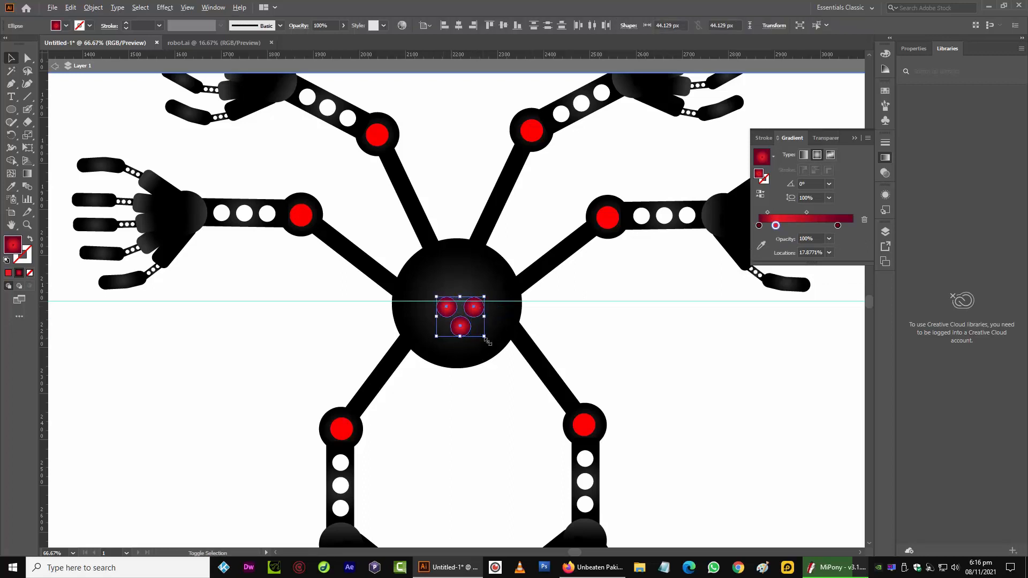
pyautogui.moveTo(486, 339); pyautogui.dragTo(463, 330)
pyautogui.click(312, 328)
# Shorten the two lower arms together by scaling them vertically
pyautogui.hotkey('ctrl', '-')
pyautogui.hotkey('ctrl', '-')
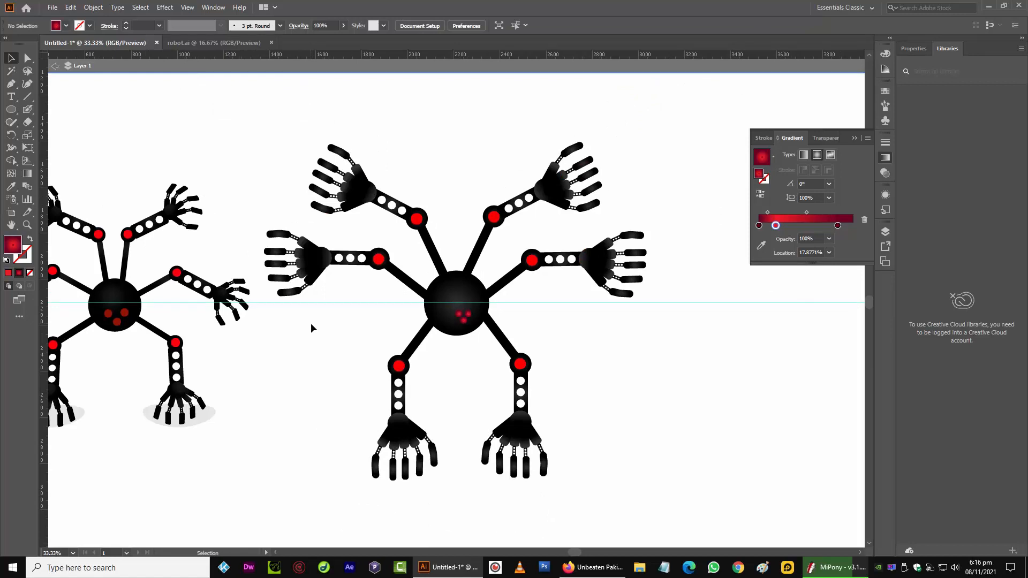
pyautogui.press('space')
pyautogui.moveTo(311, 349); pyautogui.dragTo(388, 333)
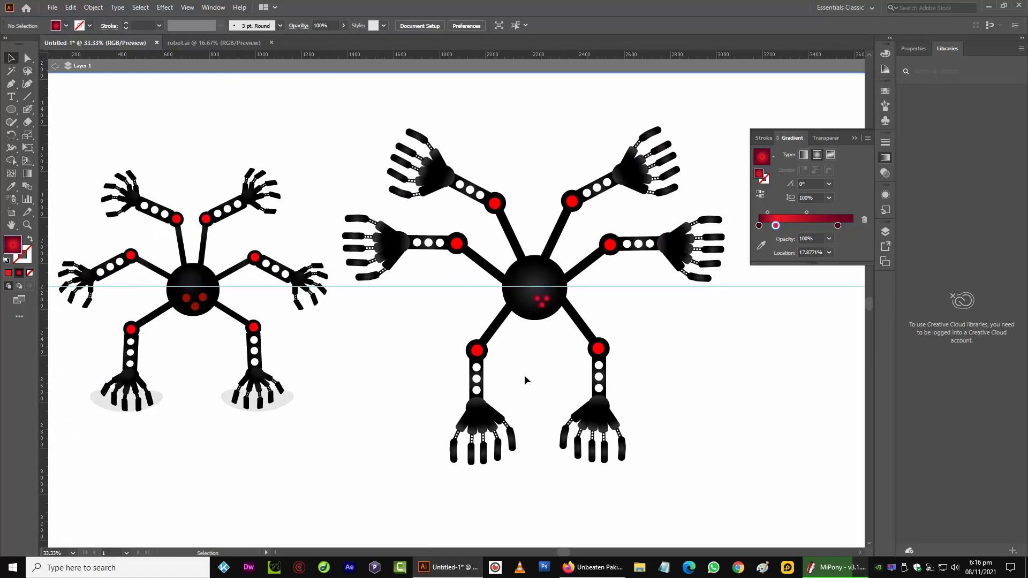
pyautogui.click(597, 355)
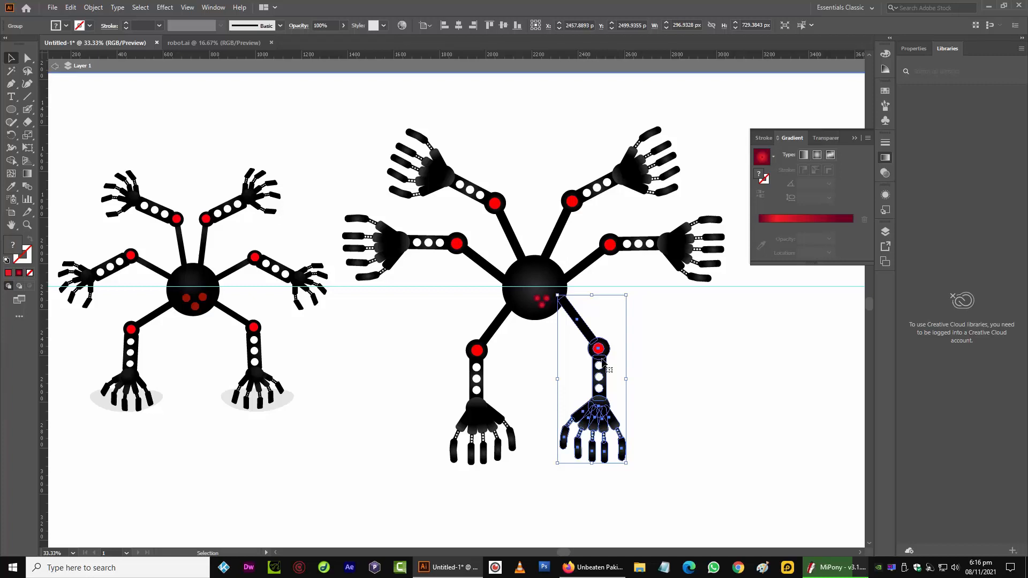
pyautogui.keyDown('shift'); pyautogui.click(491, 448); pyautogui.keyUp('shift')
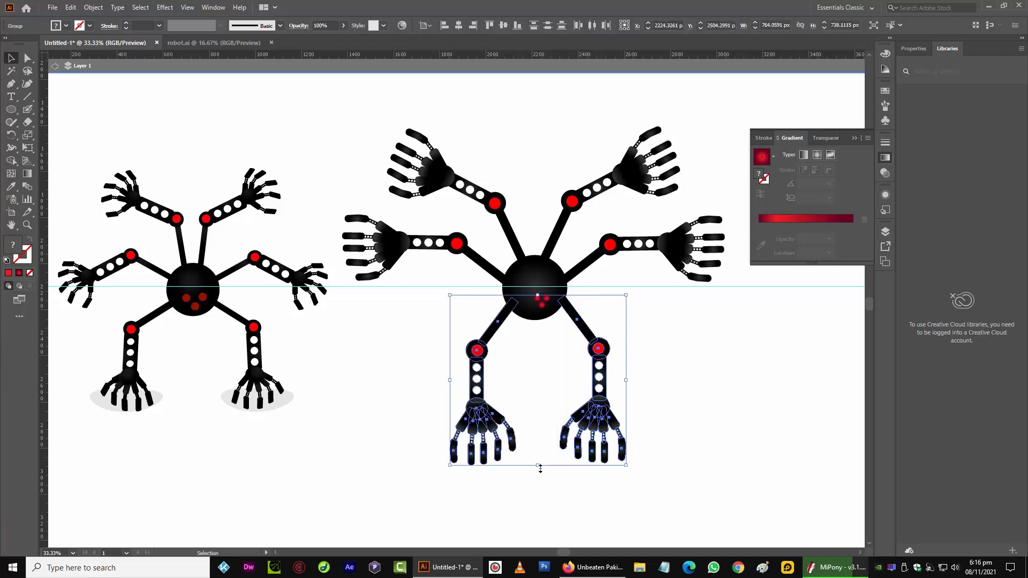
pyautogui.moveTo(540, 467); pyautogui.dragTo(540, 439)
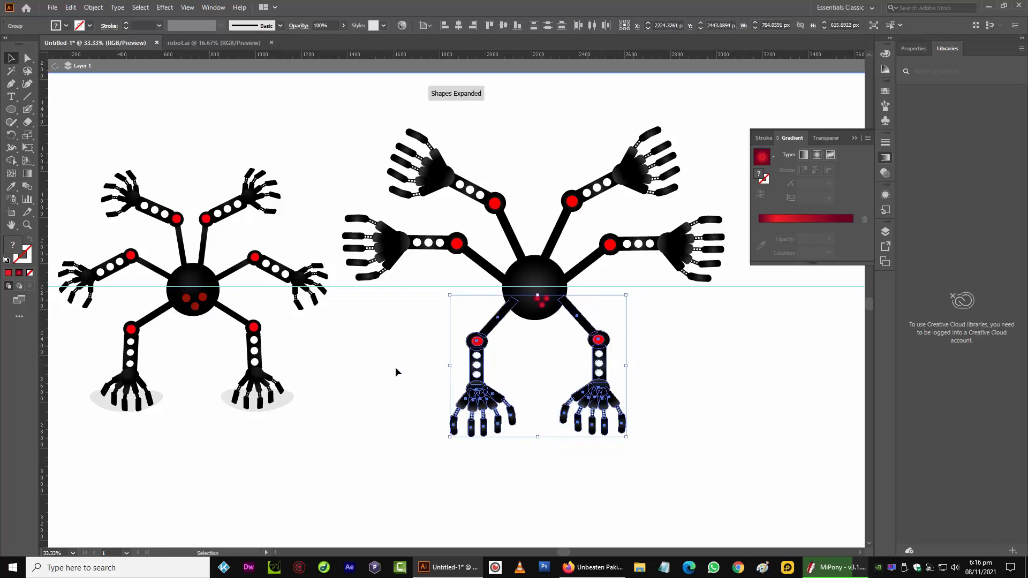
pyautogui.click(395, 367)
# Reposition the two lower arms so their shoulders sit against the body
pyautogui.click(595, 397)
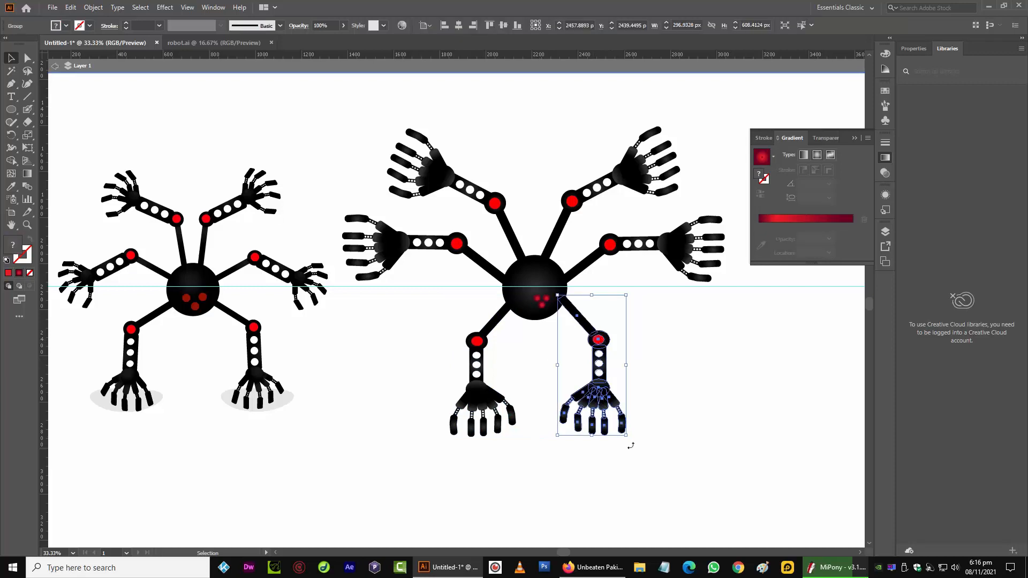
pyautogui.moveTo(630, 446); pyautogui.dragTo(636, 441)
pyautogui.moveTo(584, 330); pyautogui.dragTo(594, 330)
pyautogui.click(508, 305)
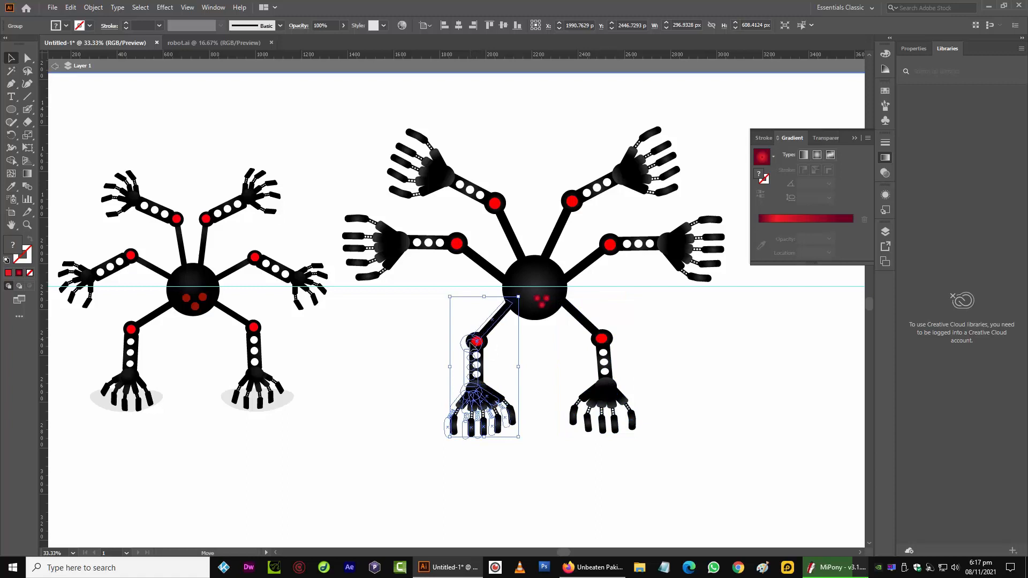
pyautogui.moveTo(509, 305); pyautogui.dragTo(504, 309)
pyautogui.click(391, 427)
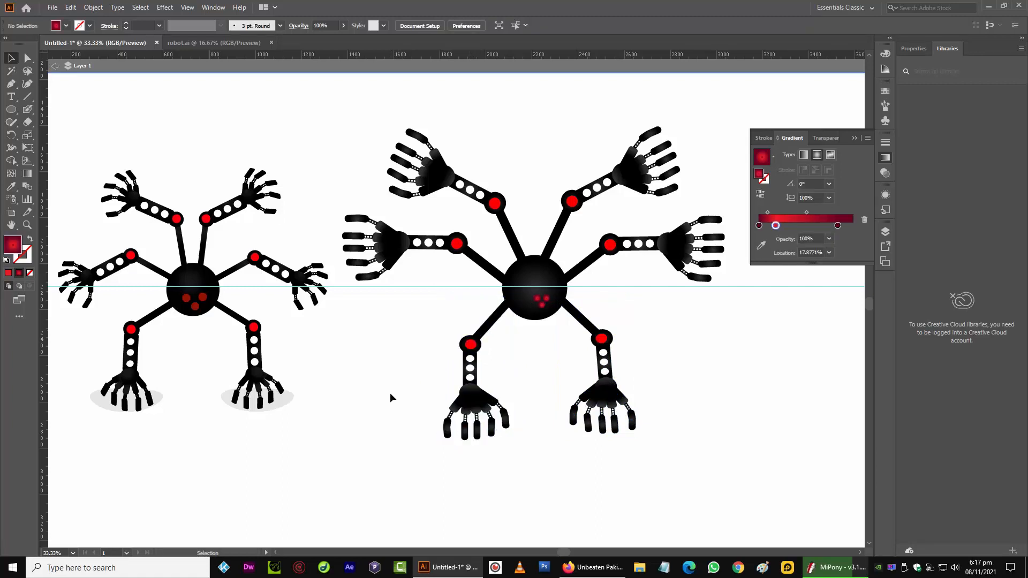
# Select the whole second robot and move it to the right
pyautogui.click(467, 259)
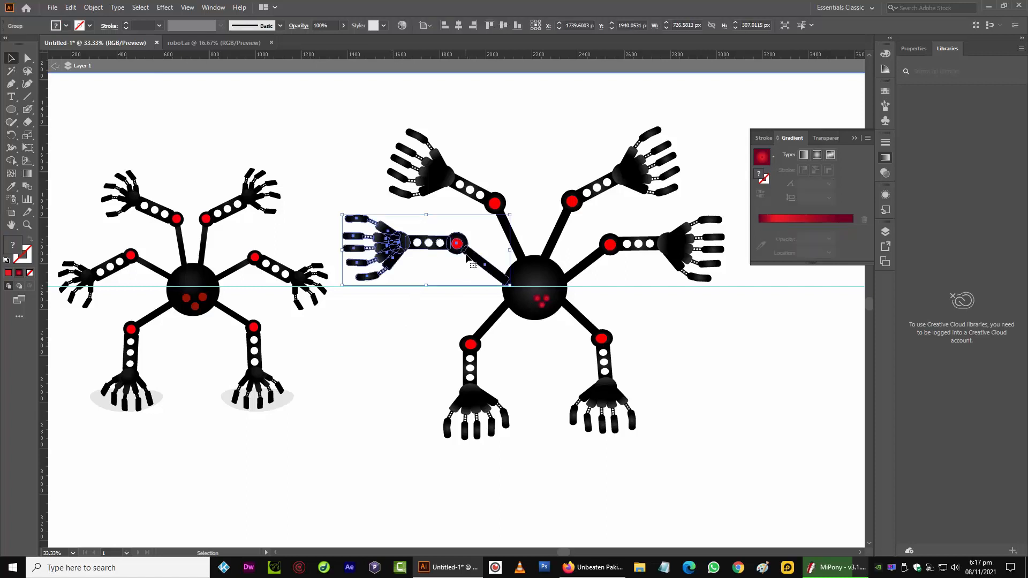
pyautogui.click(411, 343)
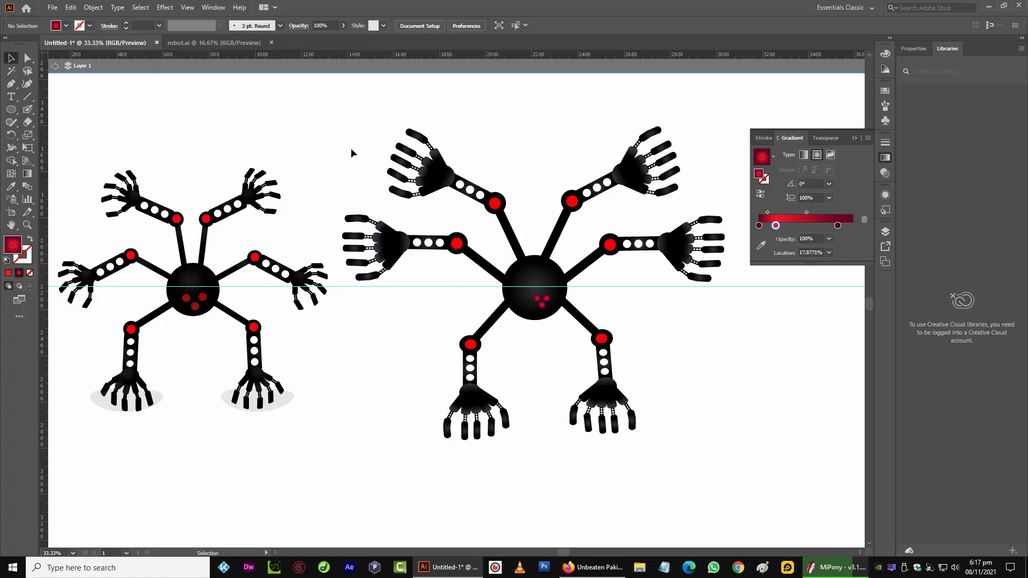
pyautogui.moveTo(369, 111); pyautogui.dragTo(744, 467)
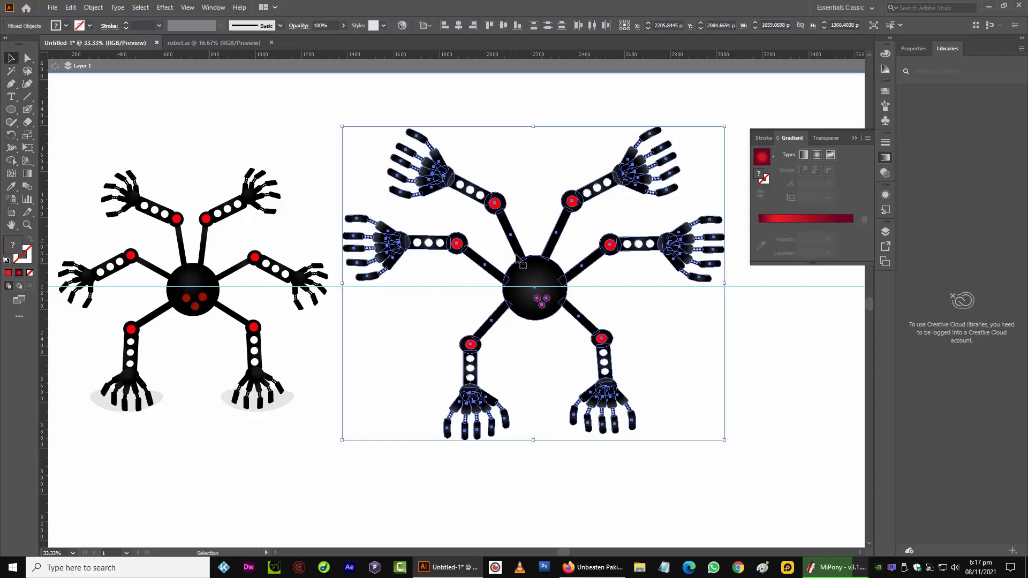
pyautogui.moveTo(520, 262); pyautogui.dragTo(557, 261)
pyautogui.click(417, 363)
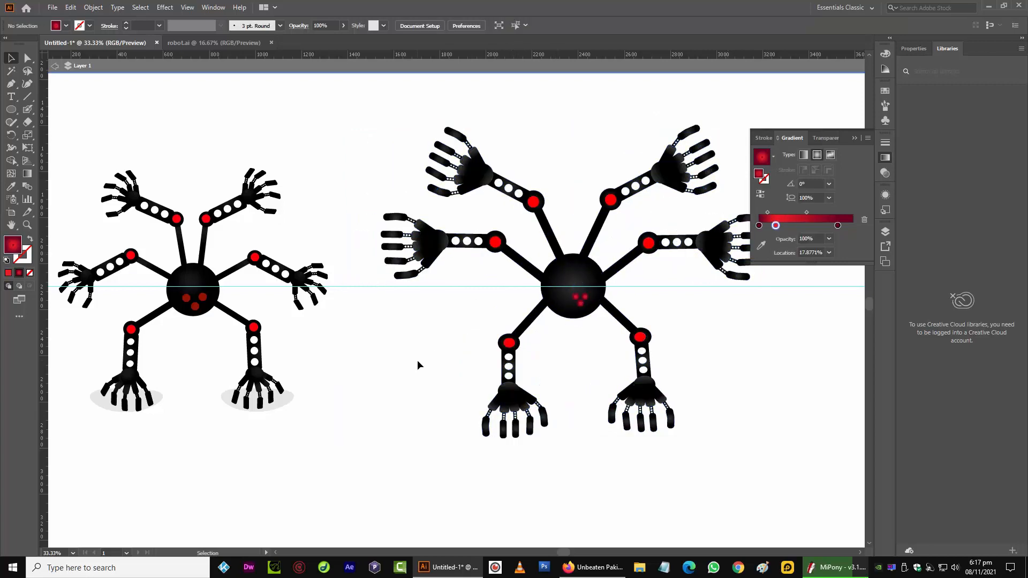
# Save the document as robot2 in Adobe Illustrator format with the default Illustrator options
pyautogui.hotkey('ctrl', 's')
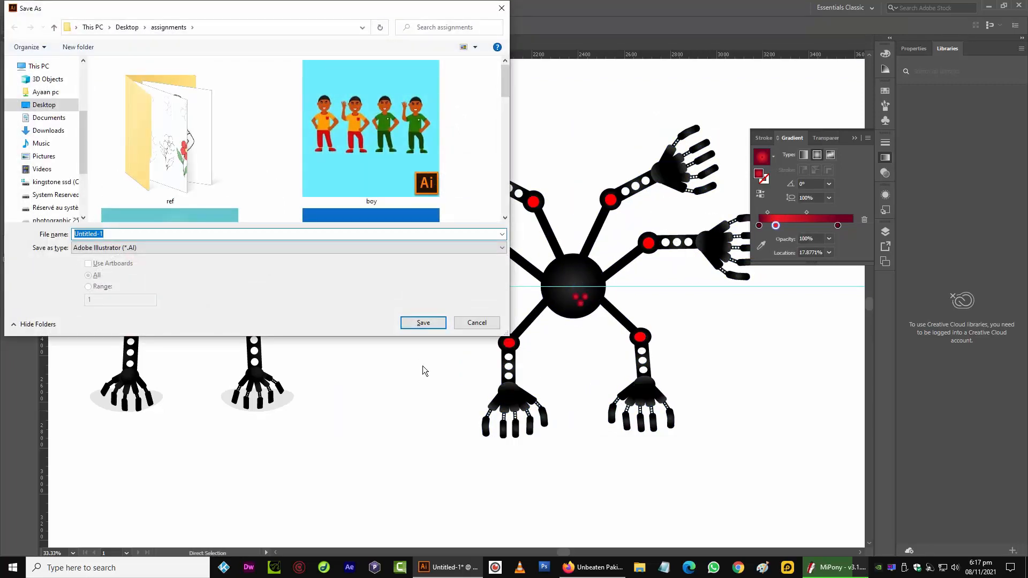
pyautogui.write('robot')
pyautogui.press('Return')
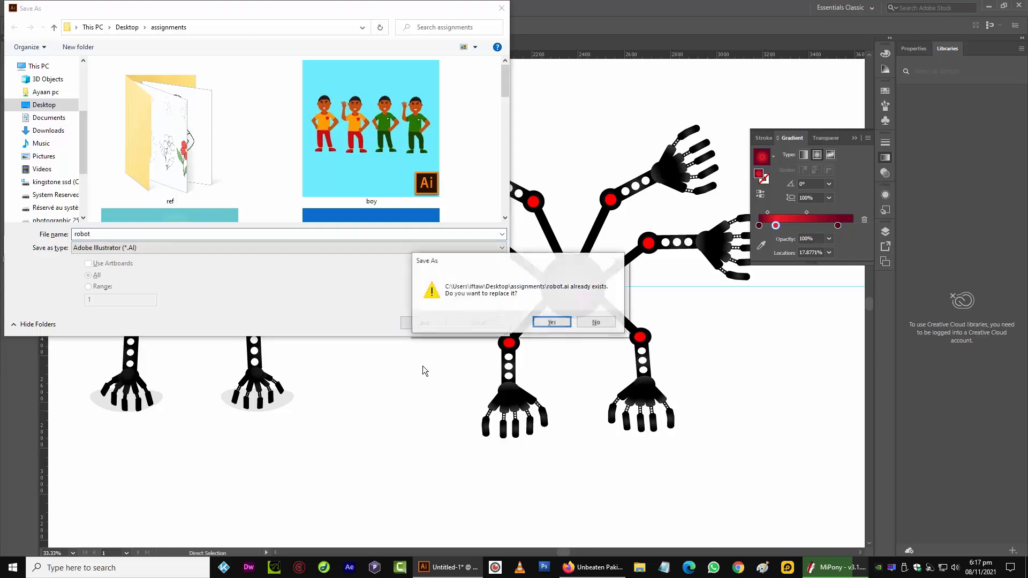
pyautogui.press('Tab')
pyautogui.press('Return')
pyautogui.press('End')
pyautogui.write('2')
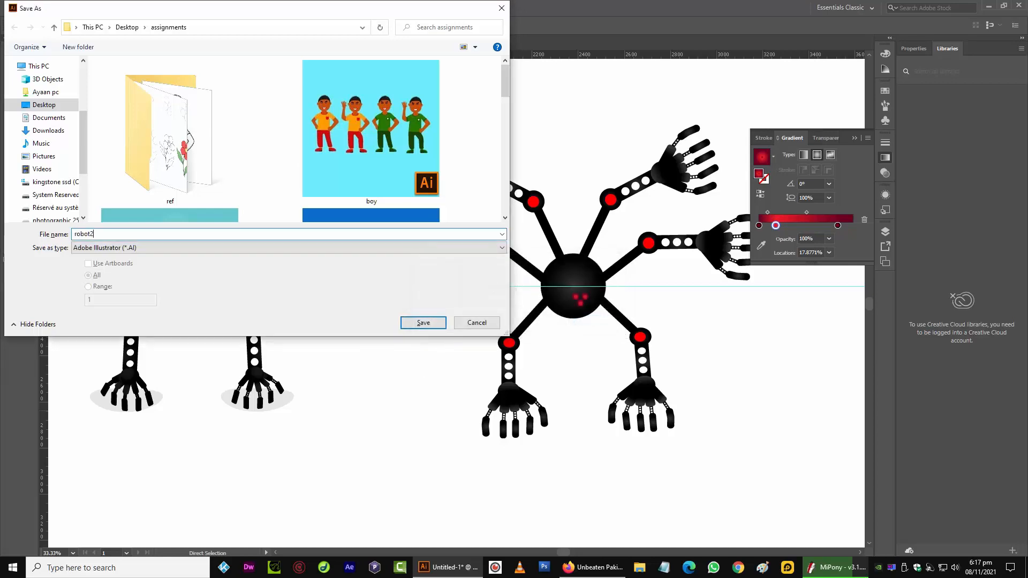
pyautogui.press('Return')
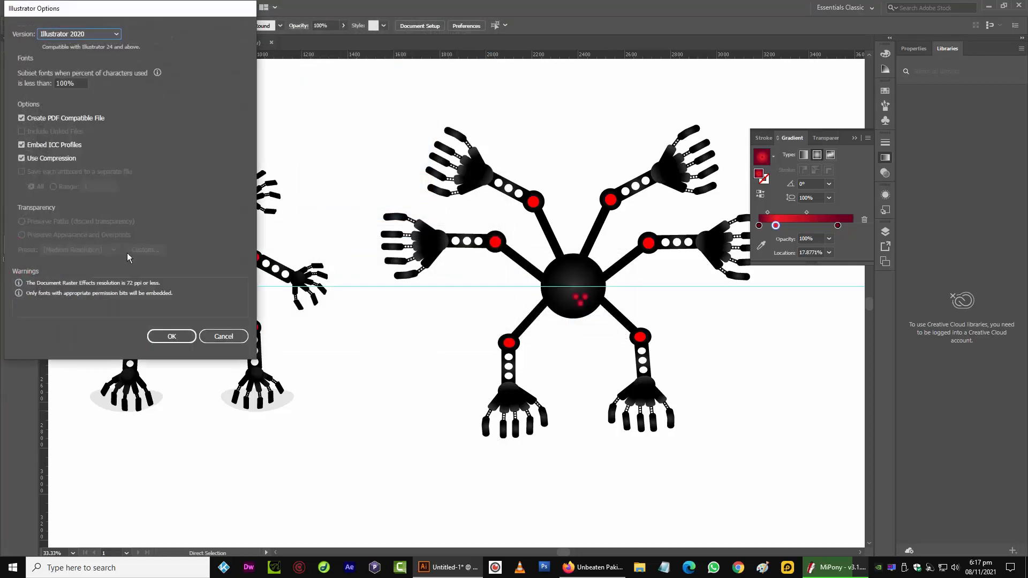
pyautogui.click(185, 337)
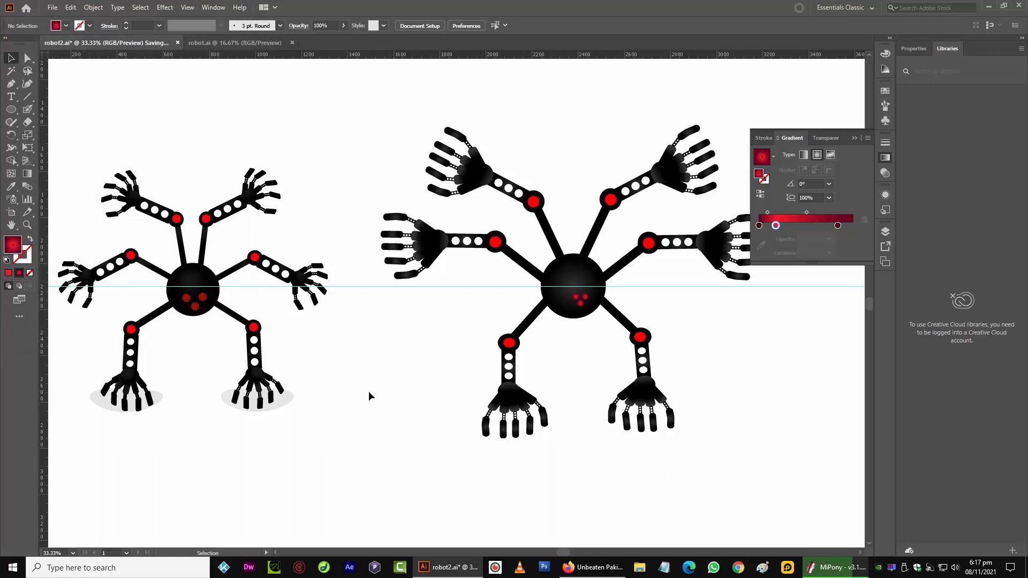
# Enter the lower right arm's group and group the gripper hand's parts together
pyautogui.click(638, 409)
pyautogui.doubleClick(638, 408)
pyautogui.click(601, 389)
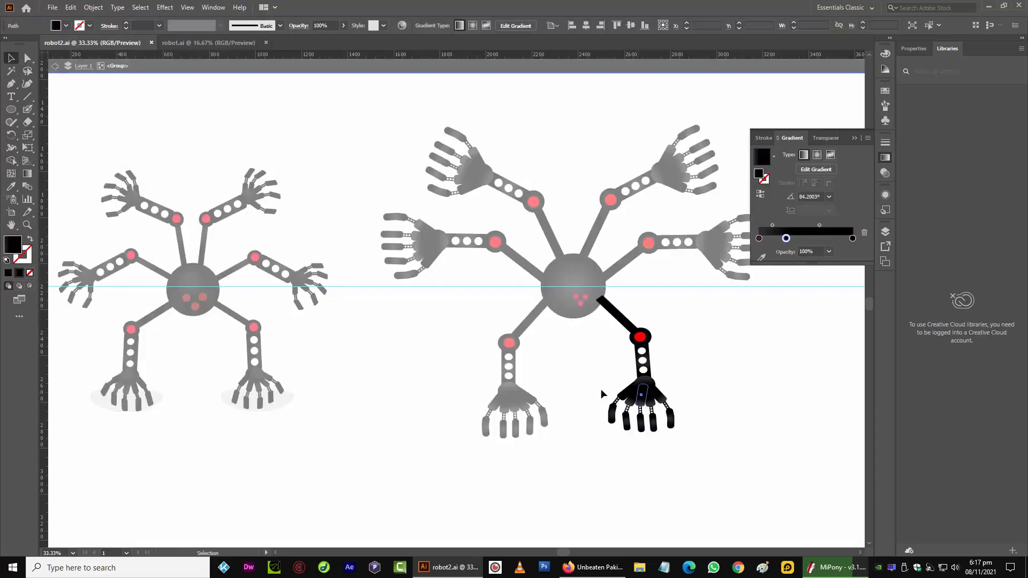
pyautogui.moveTo(592, 386); pyautogui.dragTo(686, 439)
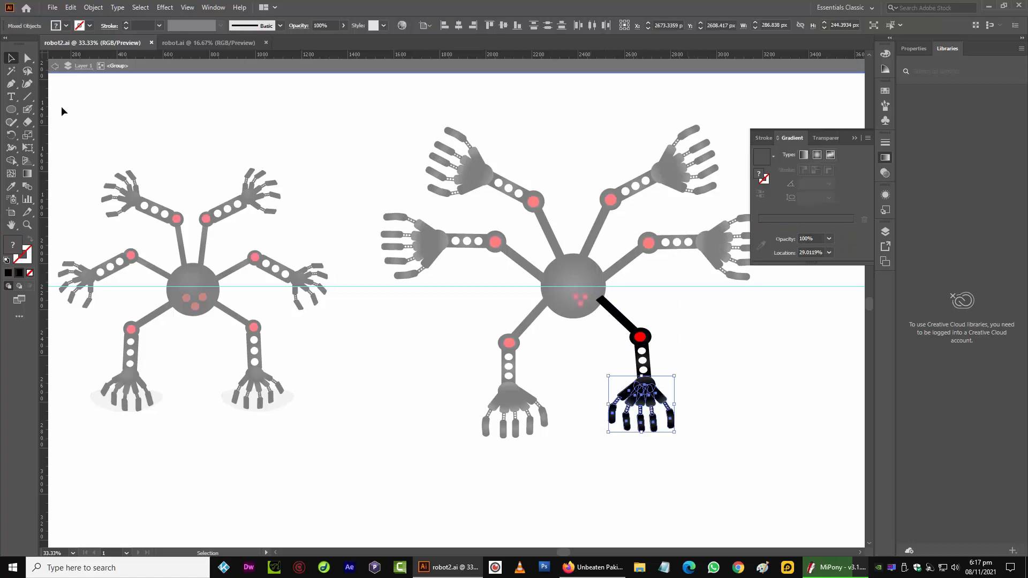
pyautogui.hotkey('ctrl', 'g')
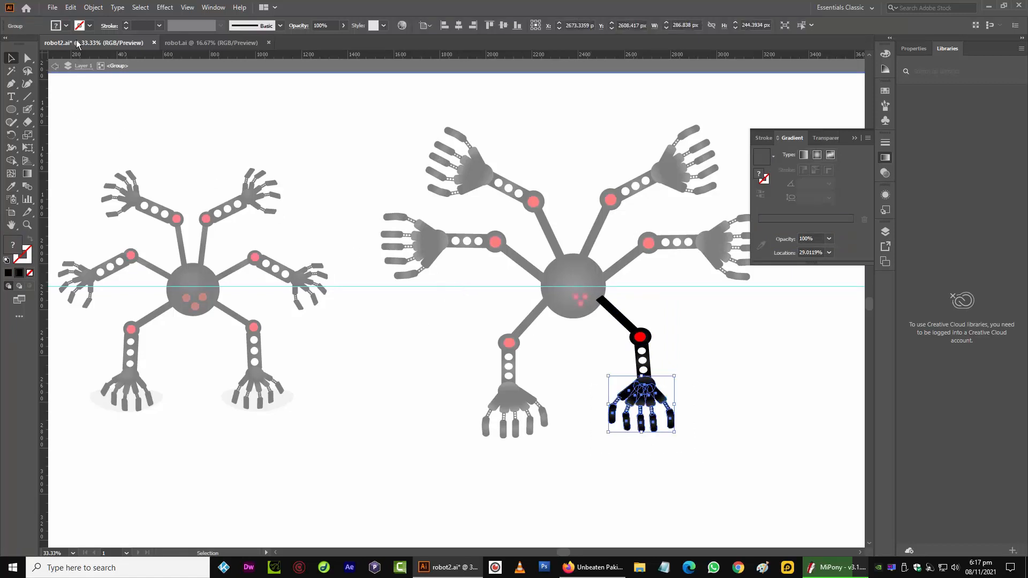
# Reflect the grouped hand across the vertical axis
pyautogui.click(93, 7)
pyautogui.moveTo(94, 20)
pyautogui.click(313, 58)
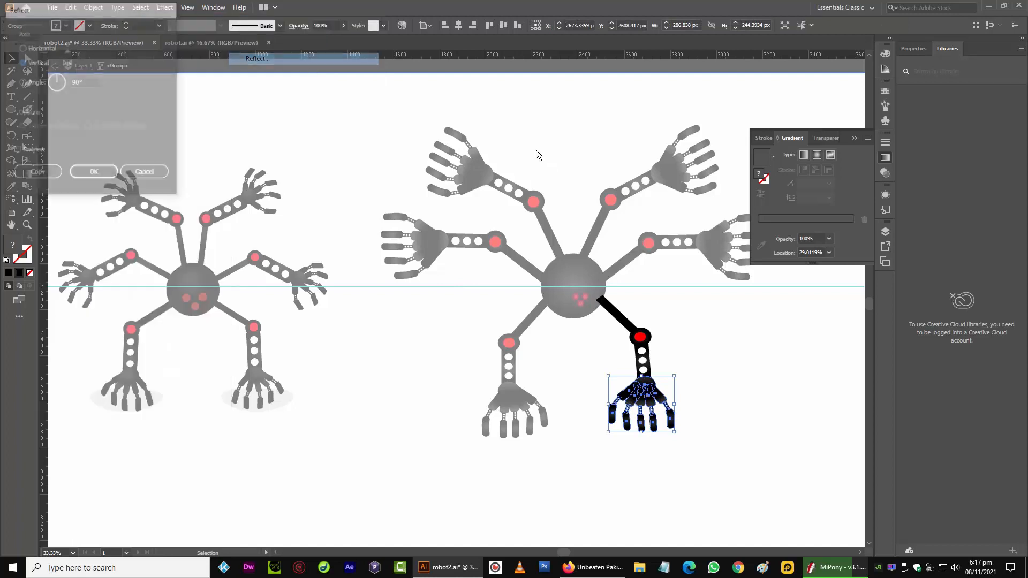
pyautogui.click(94, 171)
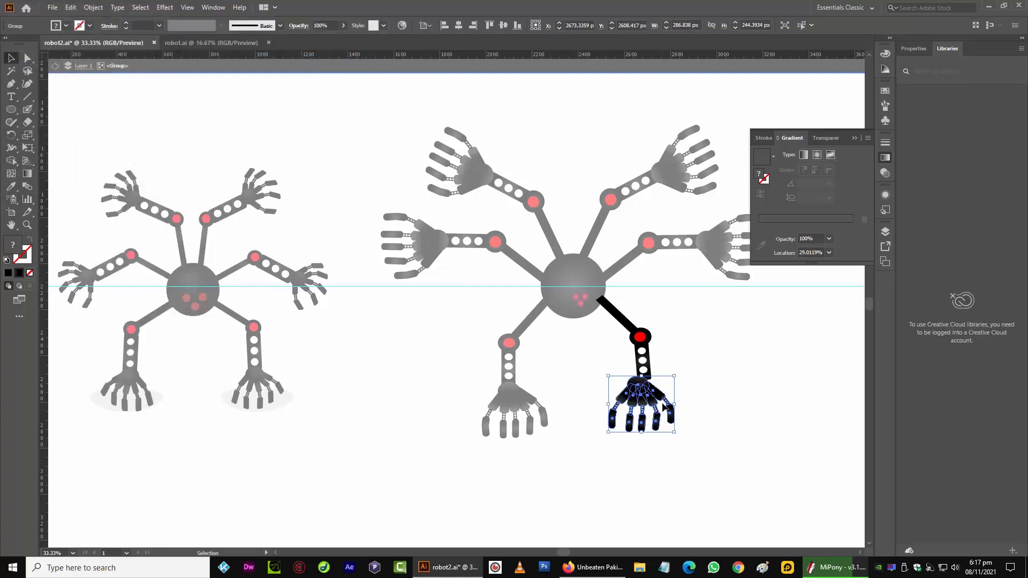
# Nudge the reflected hand into line with the arm and exit the group
pyautogui.hotkey('ctrl', '=')
pyautogui.hotkey('ctrl', '=')
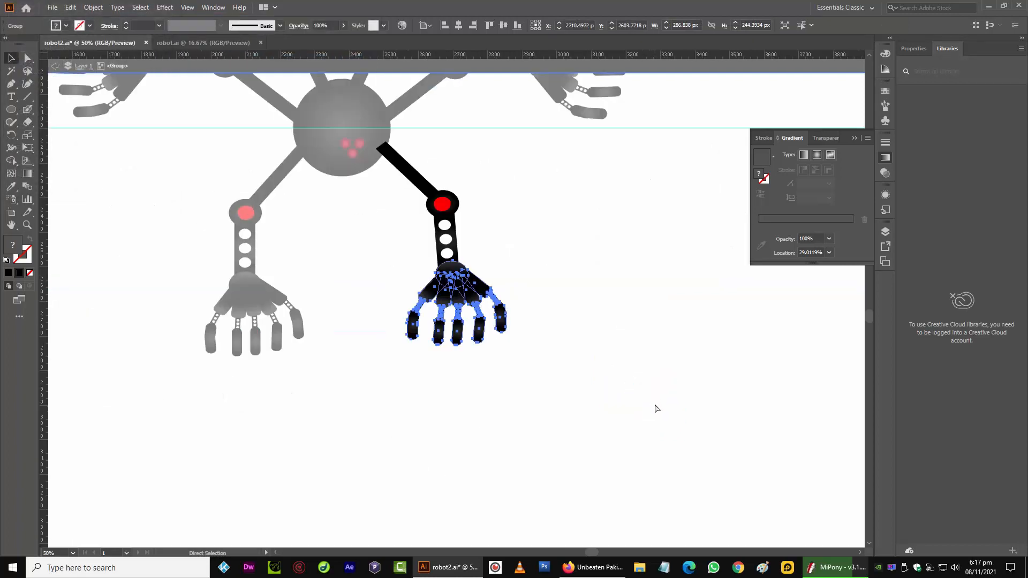
pyautogui.moveTo(454, 266); pyautogui.dragTo(452, 266)
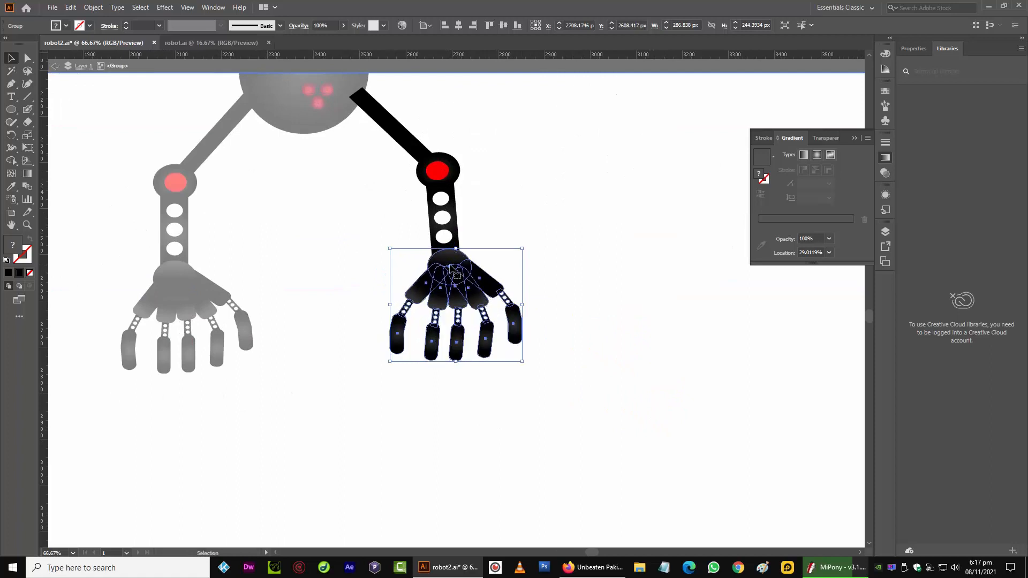
pyautogui.click(352, 256)
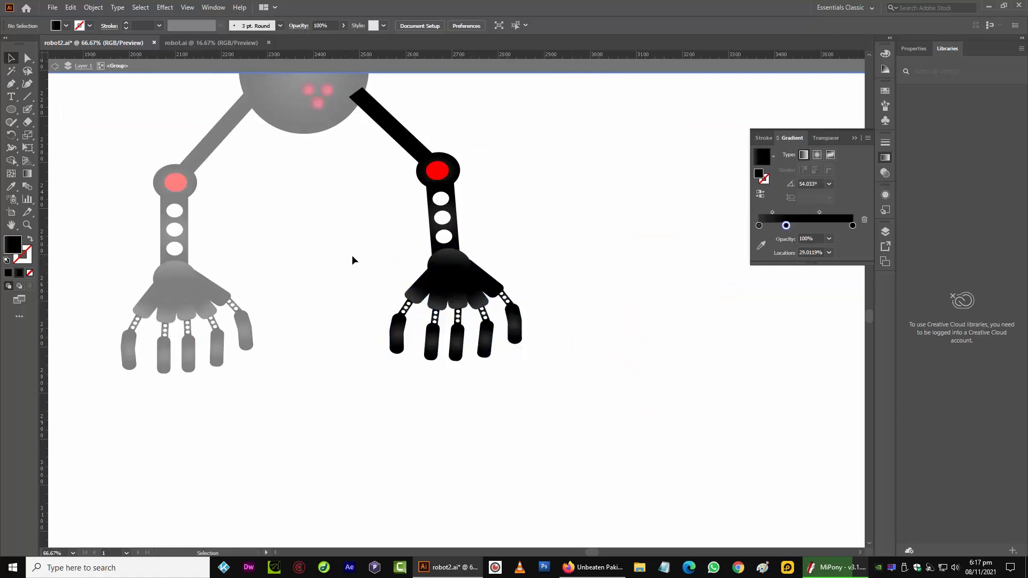
pyautogui.click(75, 69)
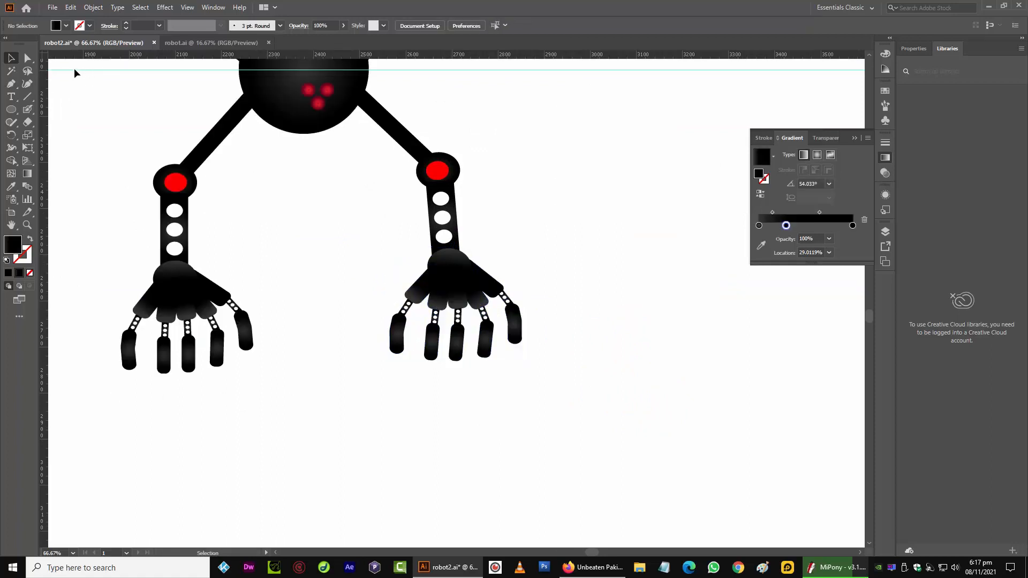
pyautogui.hotkey('ctrl', '-')
pyautogui.hotkey('ctrl', '-')
pyautogui.hotkey('ctrl', '-')
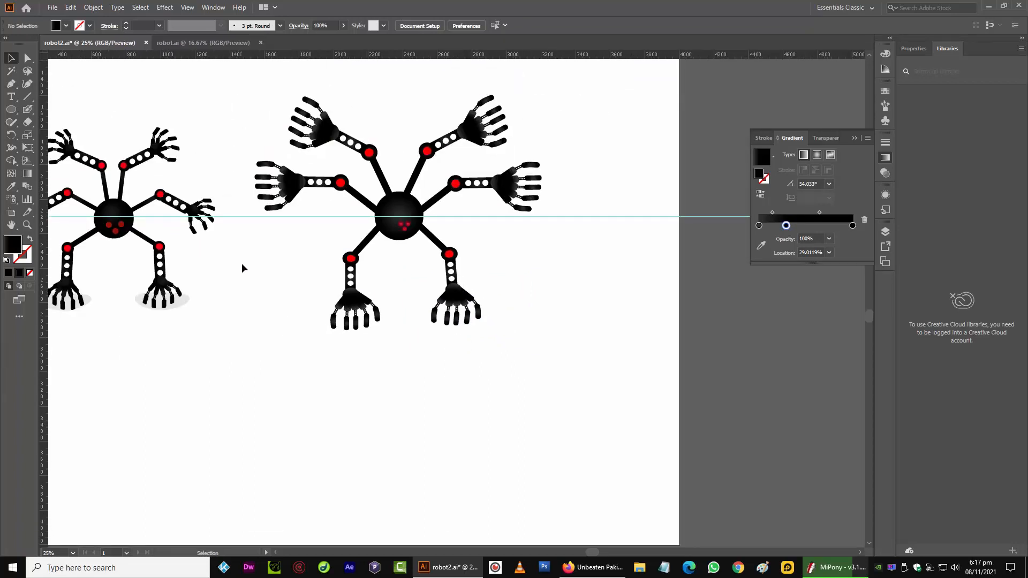
pyautogui.moveTo(242, 264); pyautogui.dragTo(325, 294)
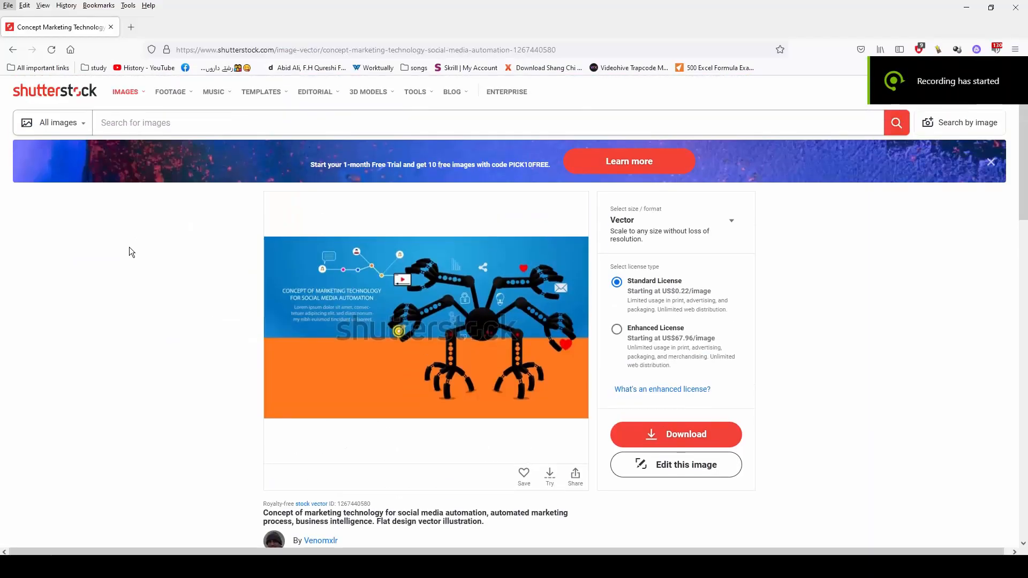
pyautogui.scroll(-2, 130, 246)
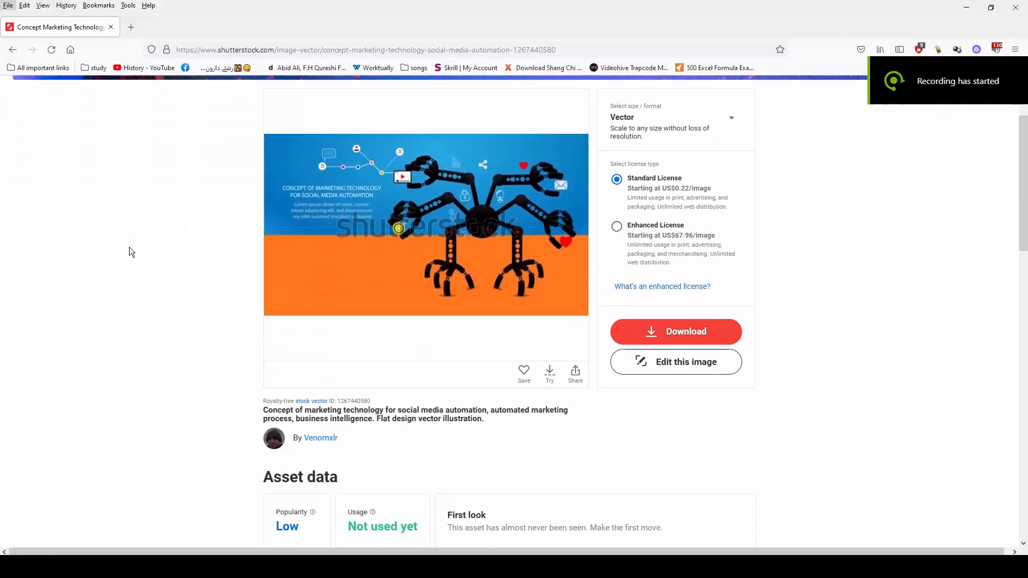
# Switch to the browser, enlarge the Shutterstock reference robot image, then browse its contributor's portfolio
pyautogui.click(483, 237)
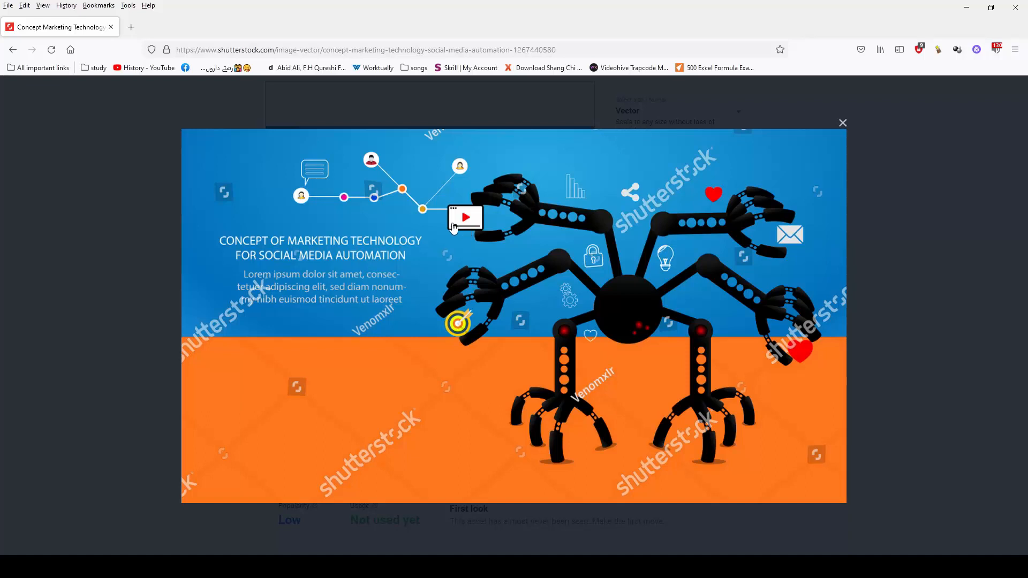
pyautogui.click(843, 123)
pyautogui.click(316, 433)
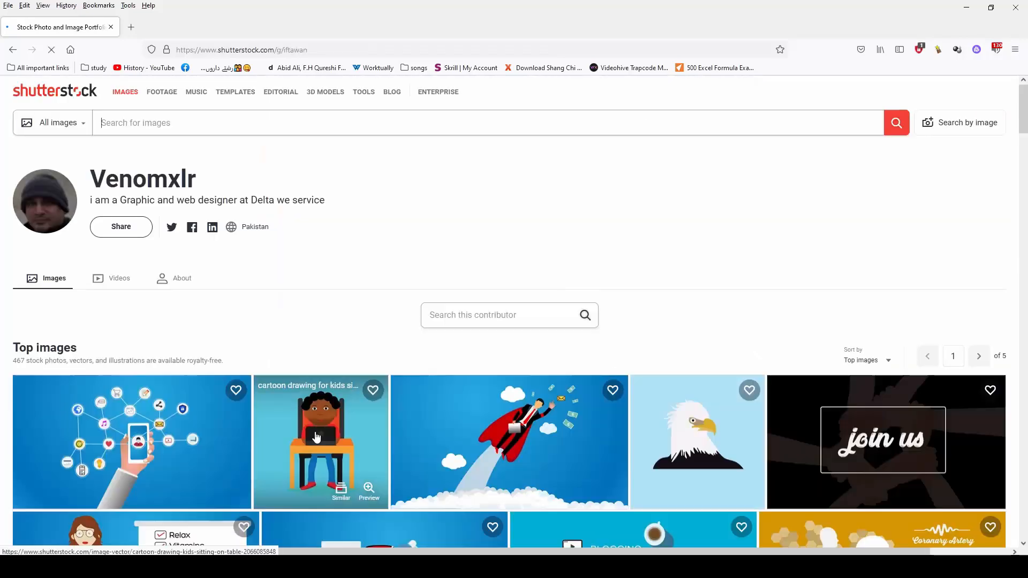
pyautogui.scroll(-4, 417, 302)
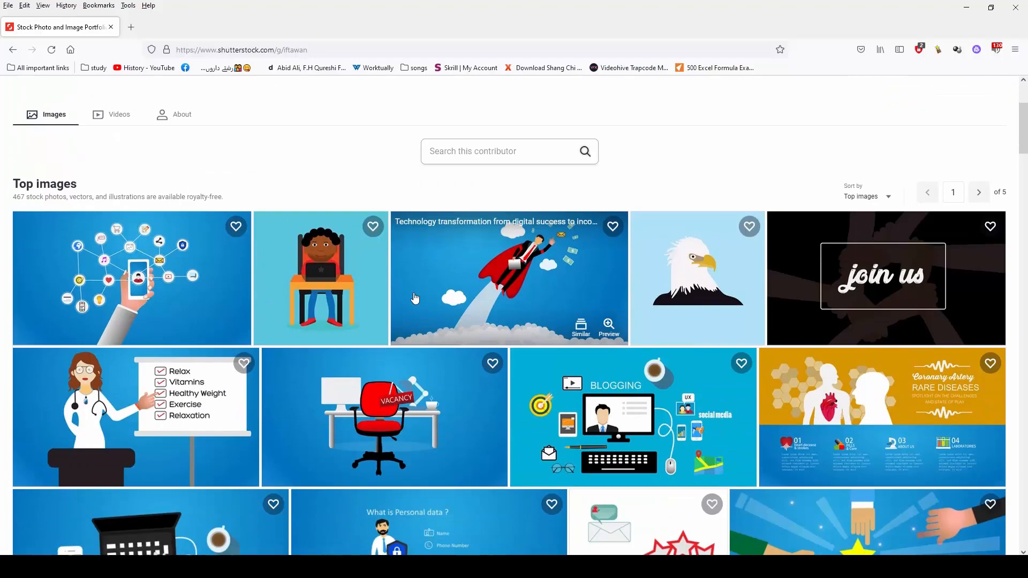
pyautogui.scroll(-14, 418, 302)
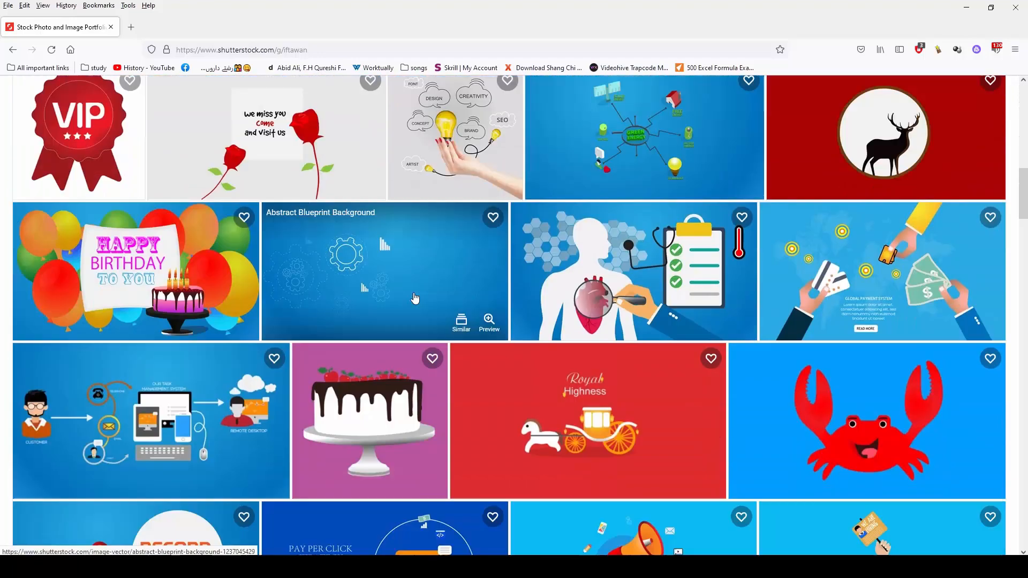
pyautogui.scroll(-3, 413, 297)
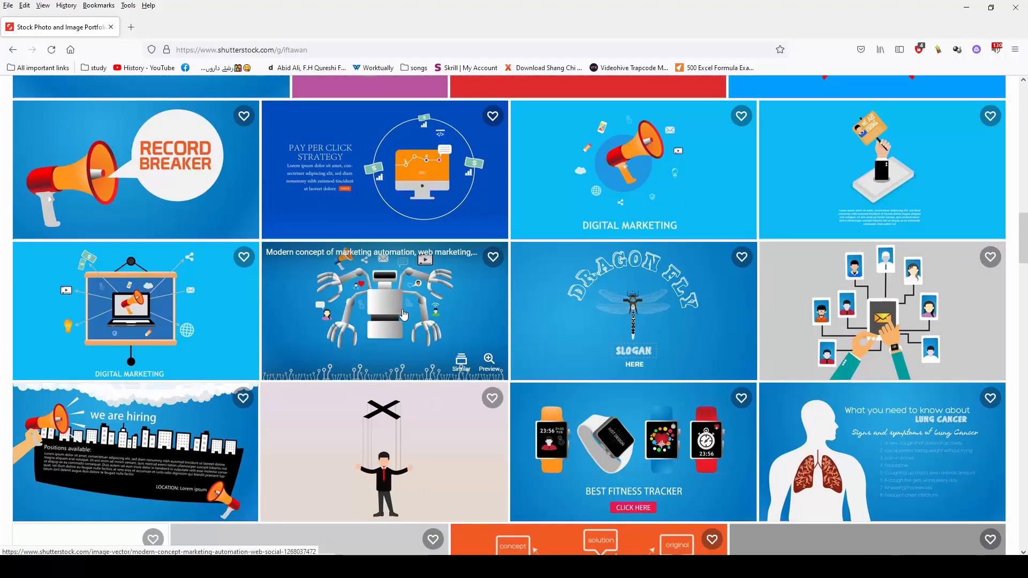
# Open the robot reference image's page, view its enlarged preview, and return to the contributor's portfolio
pyautogui.click(405, 317)
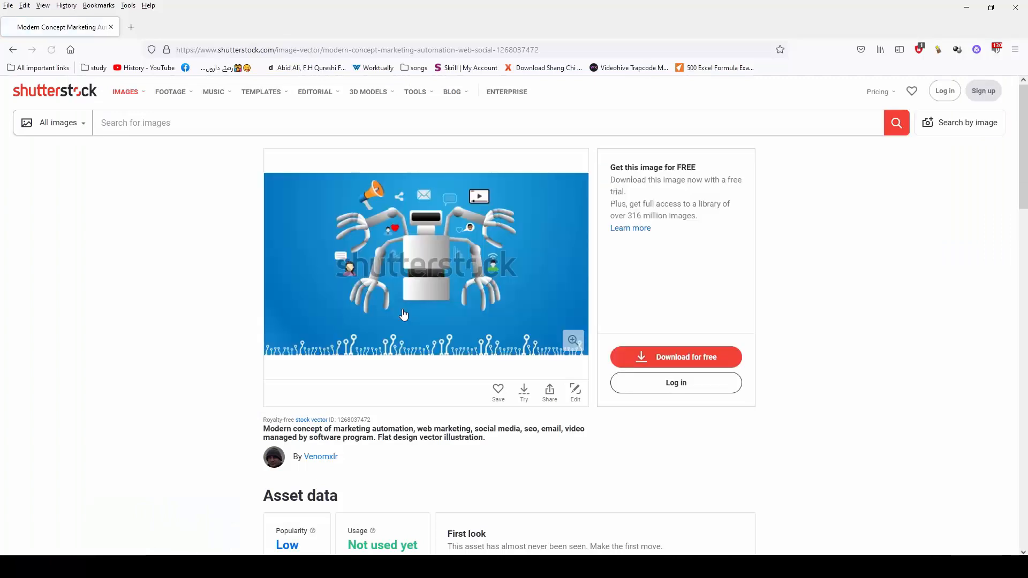
pyautogui.click(403, 312)
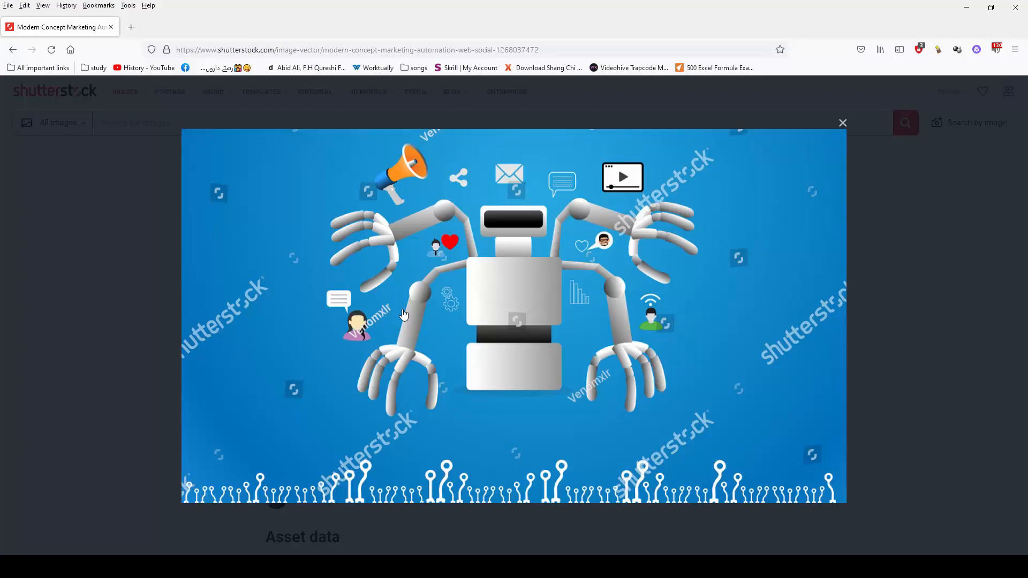
pyautogui.click(9, 220)
pyautogui.click(13, 50)
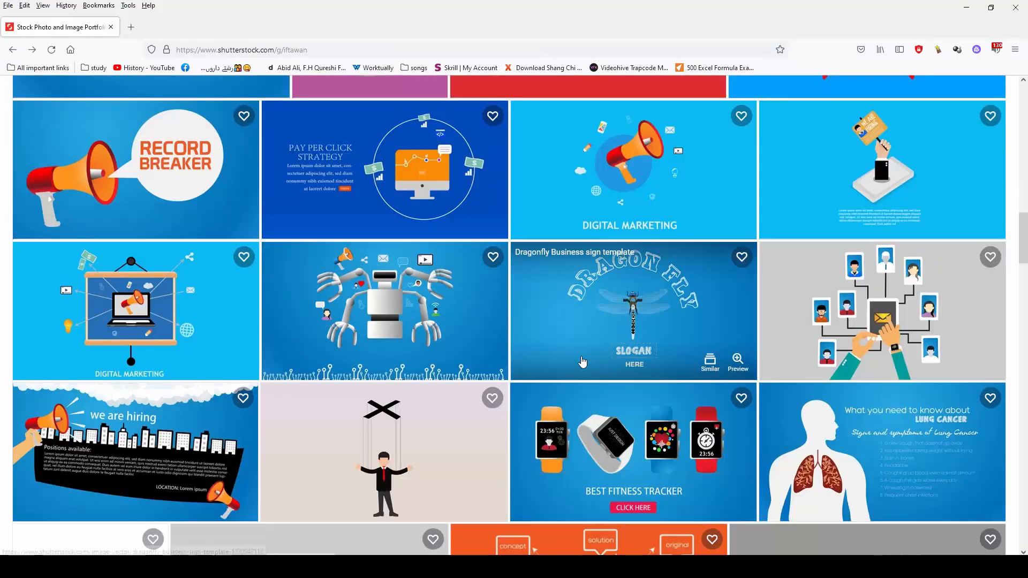
# Scroll further through the portfolio and open another social media automation robot image
pyautogui.scroll(-5, 631, 343)
pyautogui.scroll(-8, 583, 363)
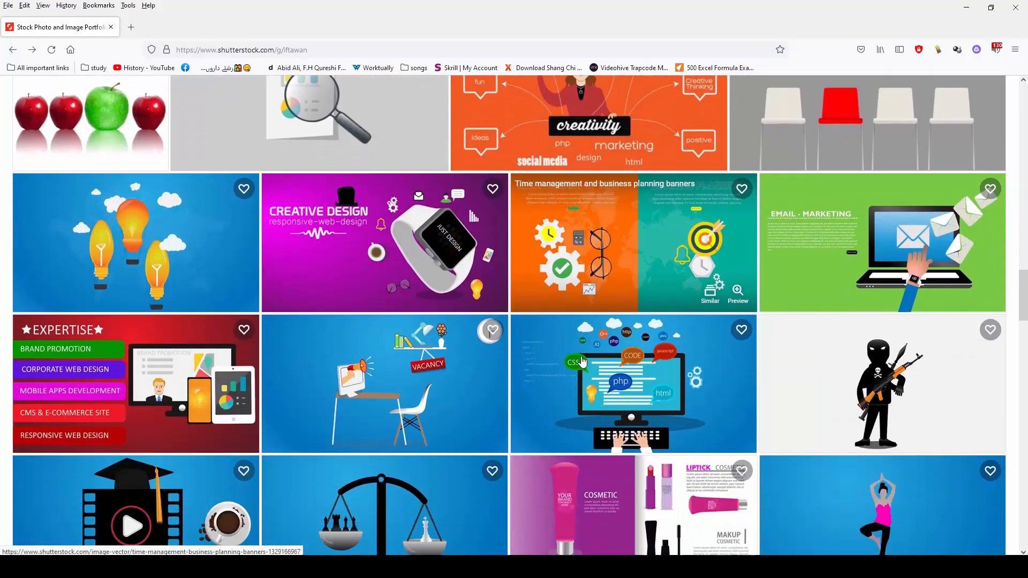
pyautogui.scroll(-5, 583, 363)
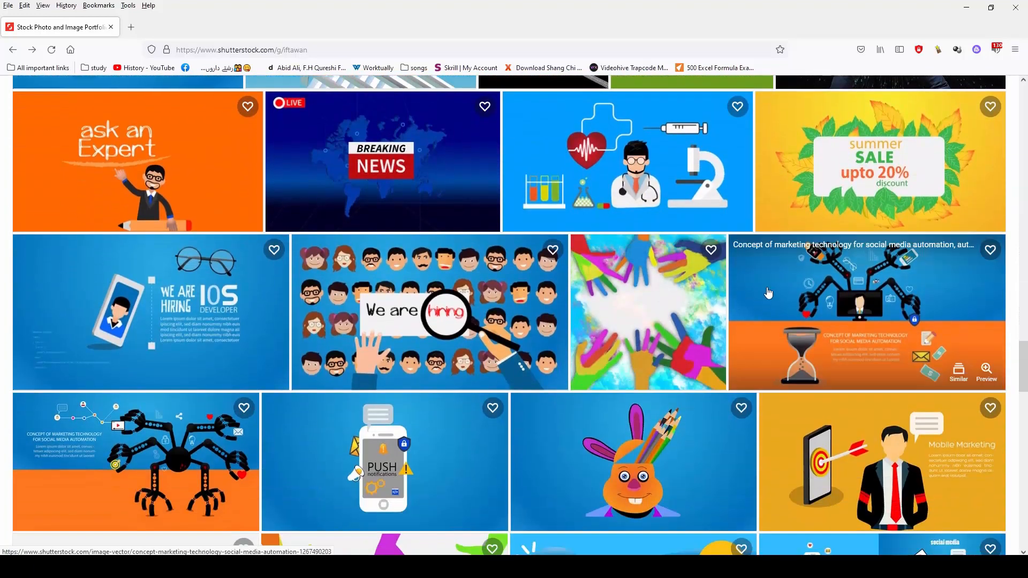
pyautogui.click(768, 292)
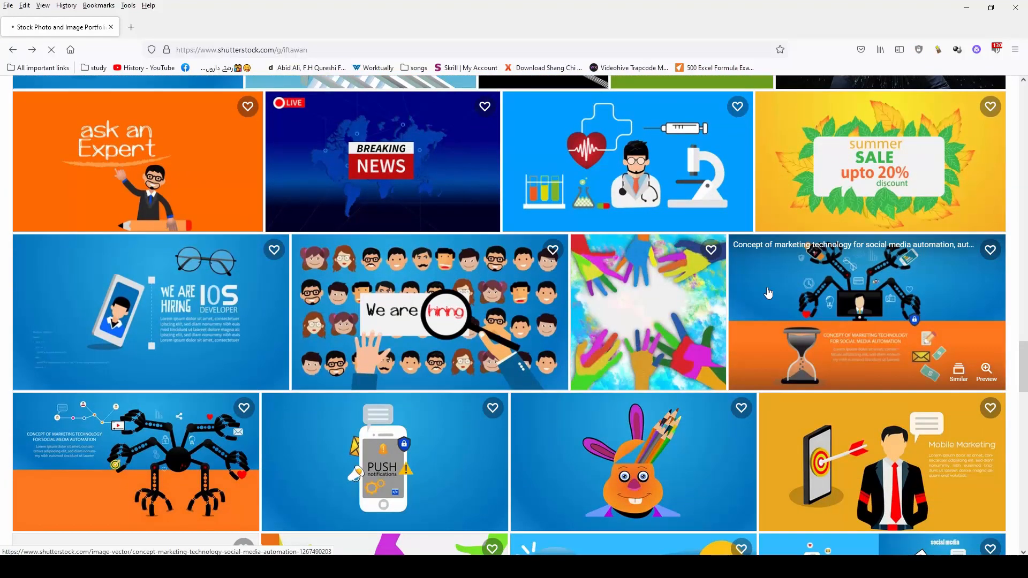